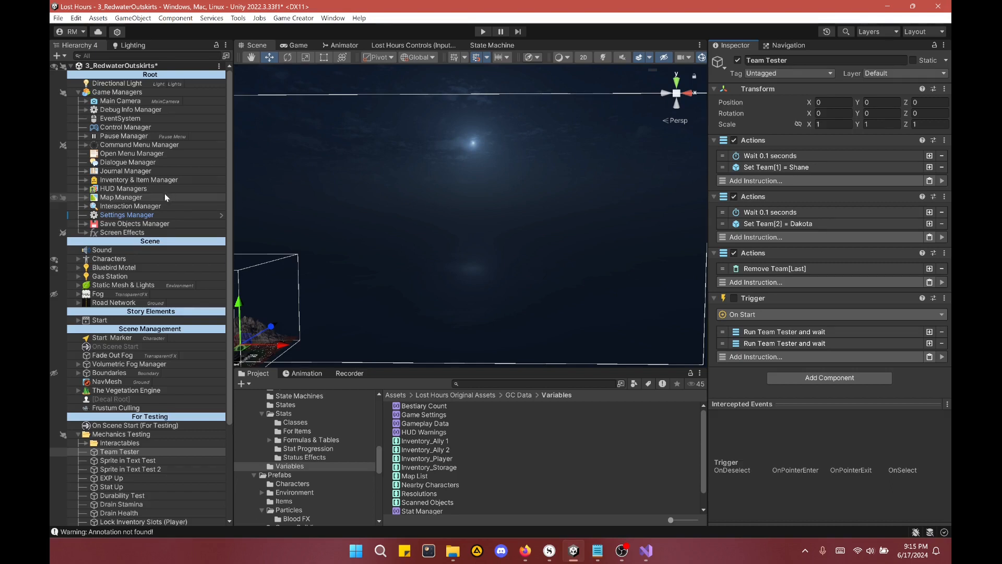
Step: Expand the Inventory & Item Manager hierarchy down to System Managers and examine the objects under Functions
left_click(162, 180)
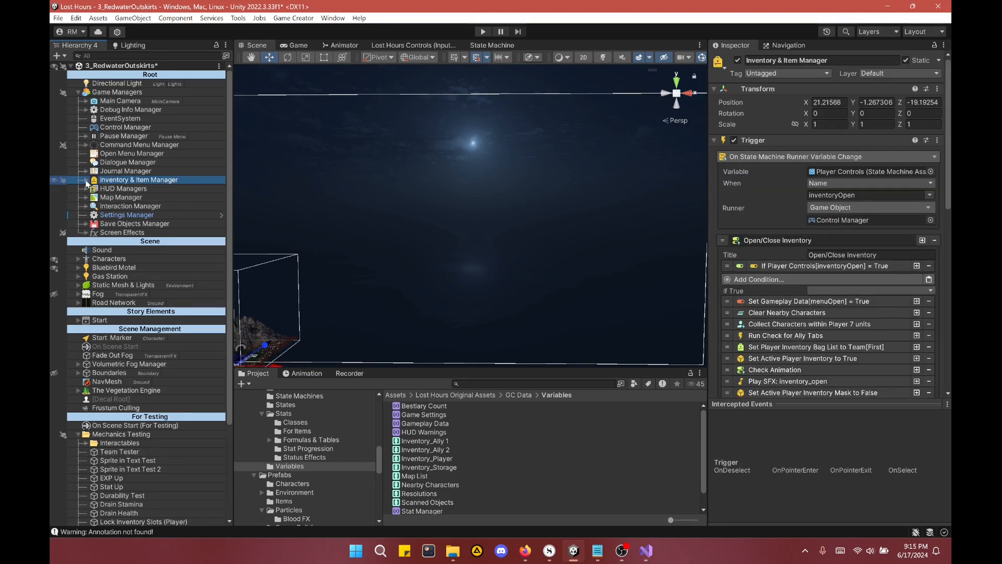
left_click(87, 180)
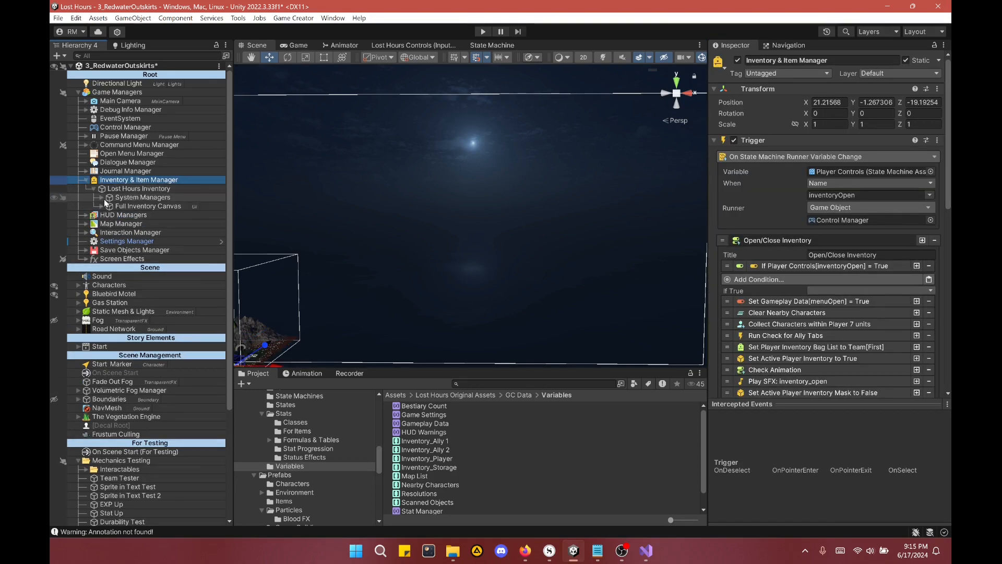
left_click(101, 197)
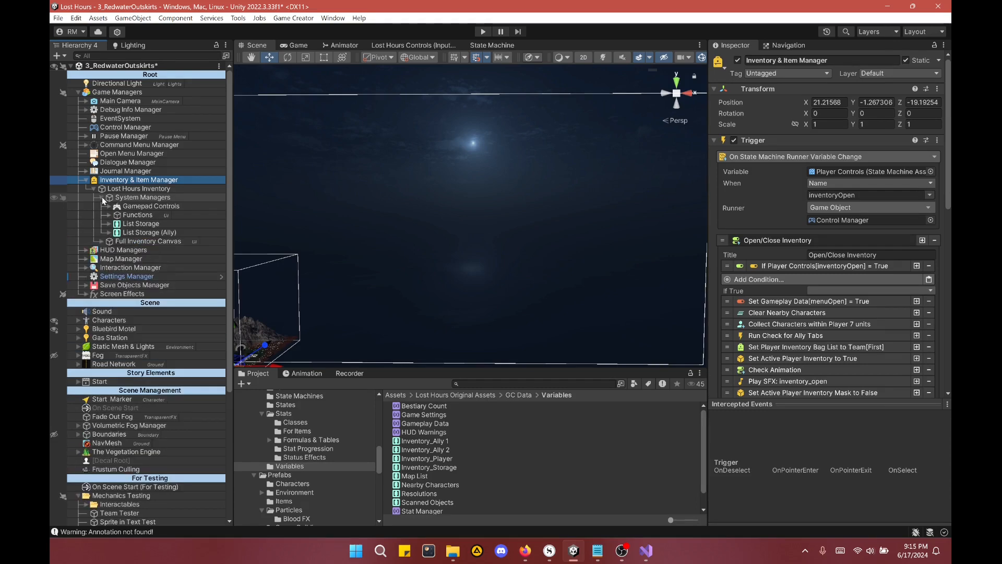
left_click(110, 216)
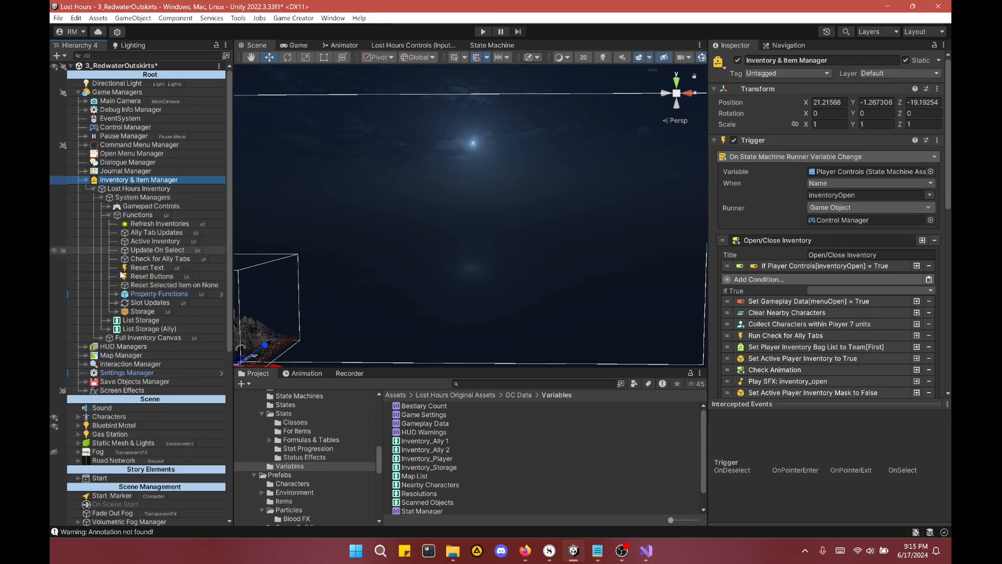
left_click(109, 216)
Step: Select the Lost Hours Inventory object and examine the child objects under its Full Inventory Canvas
left_click(103, 191)
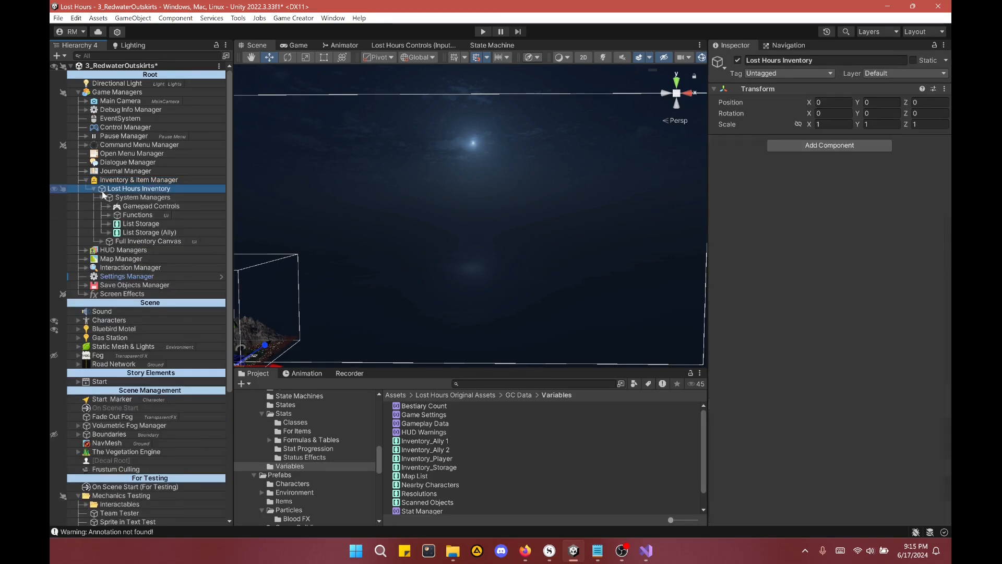
left_click(102, 197)
left_click(101, 206)
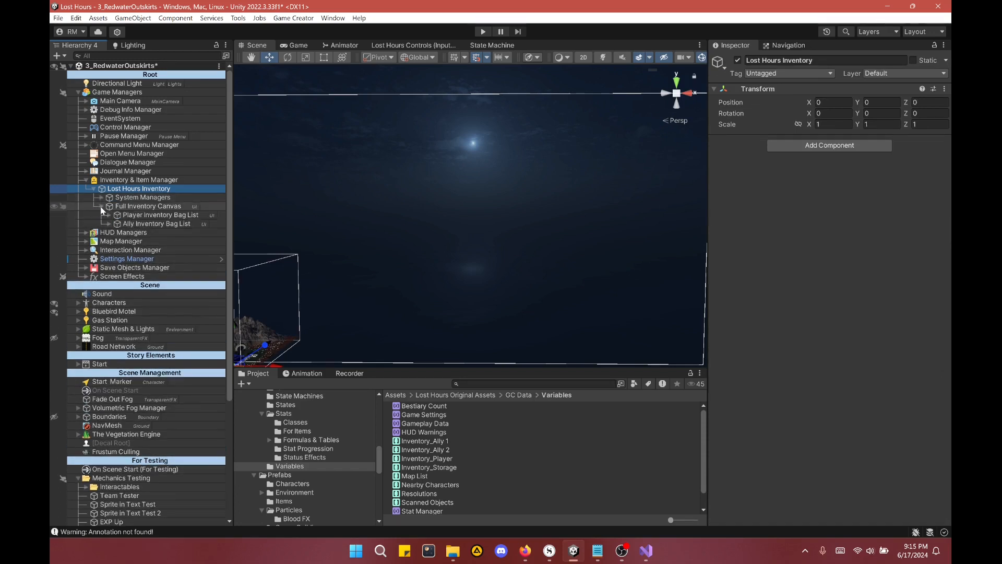
left_click(100, 206)
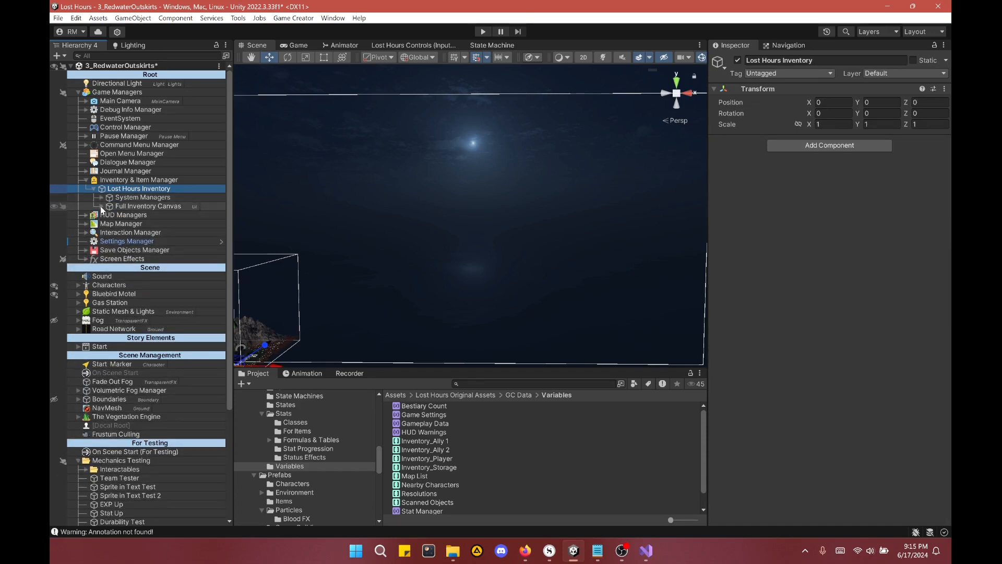
left_click(95, 191)
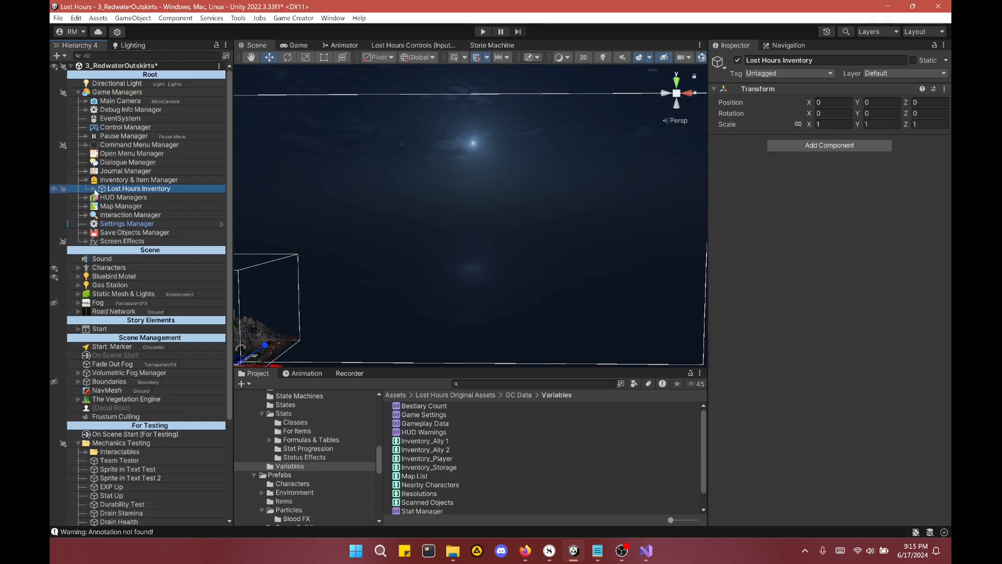
left_click(95, 189)
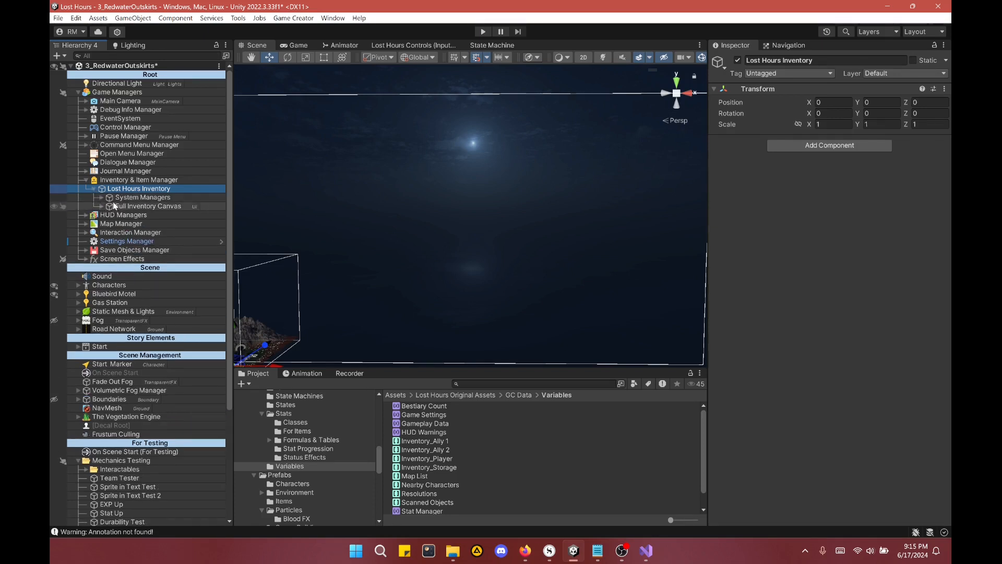
Step: Expand System Managers and Full Inventory Canvas, including the Player and Ally Inventory Bag Lists, to show the inventory structure
left_click(103, 199)
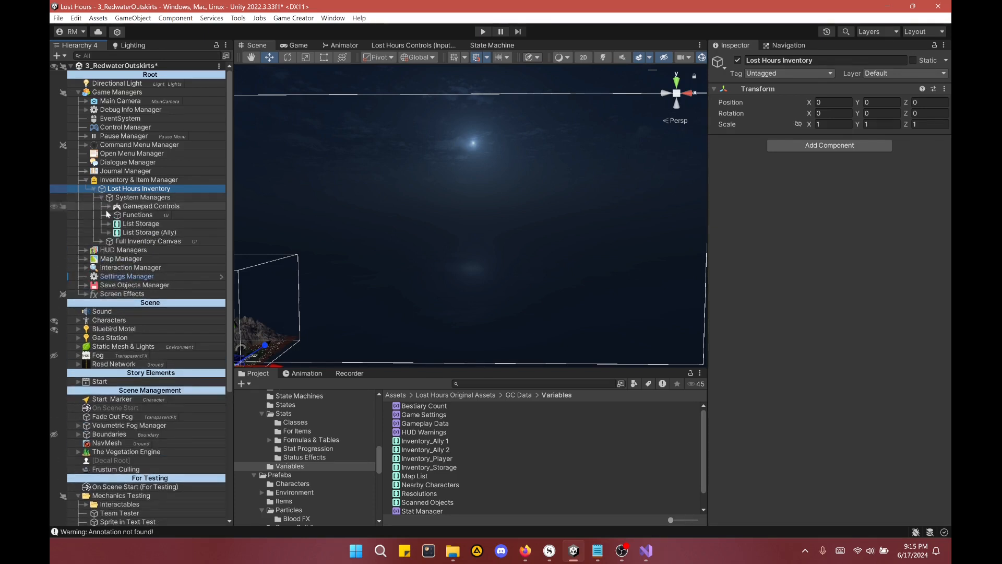
left_click(100, 241)
left_click(108, 250)
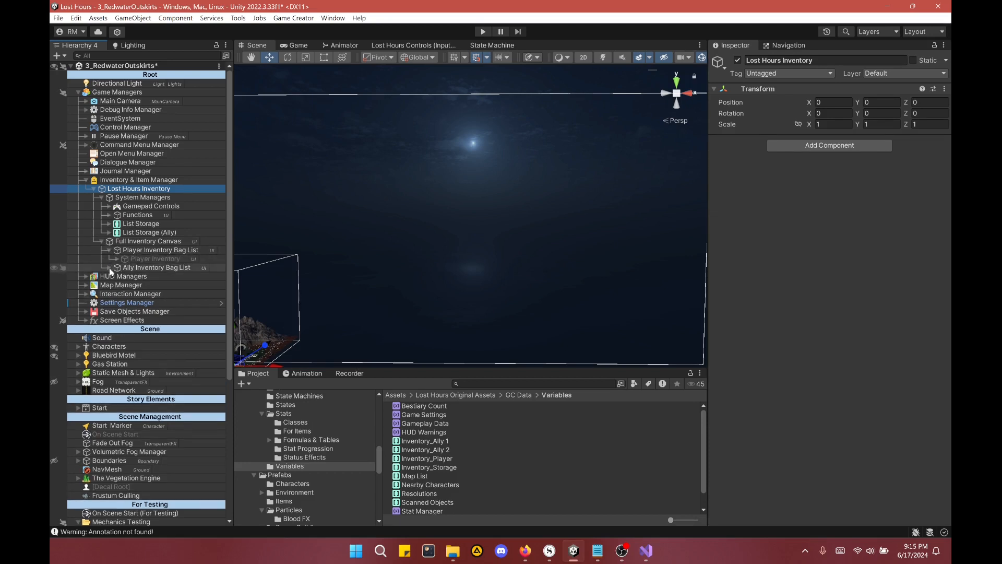
left_click(109, 267)
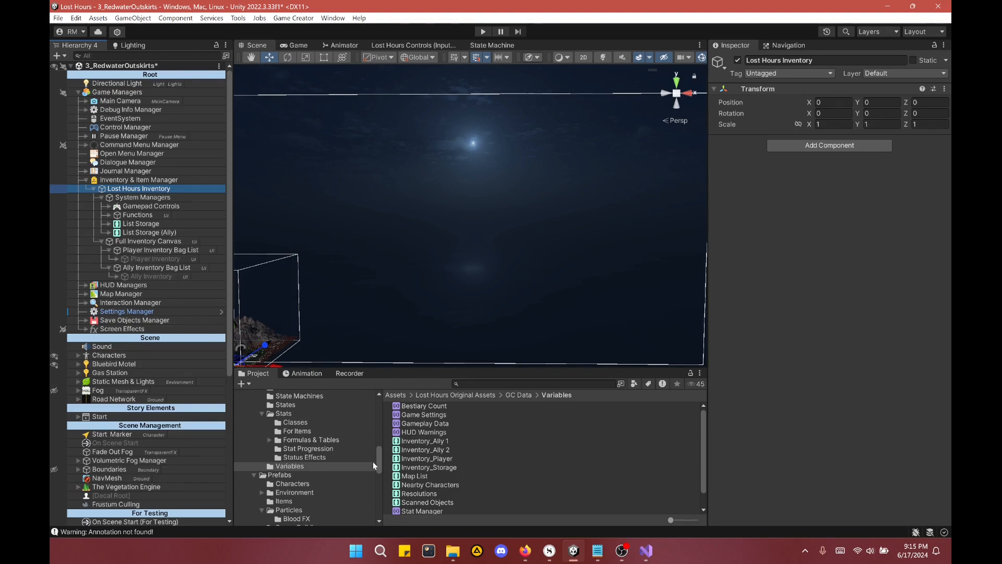
mouse_move(379, 462)
left_mouse_down()
mouse_move(371, 428)
mouse_move(379, 455)
left_mouse_up()
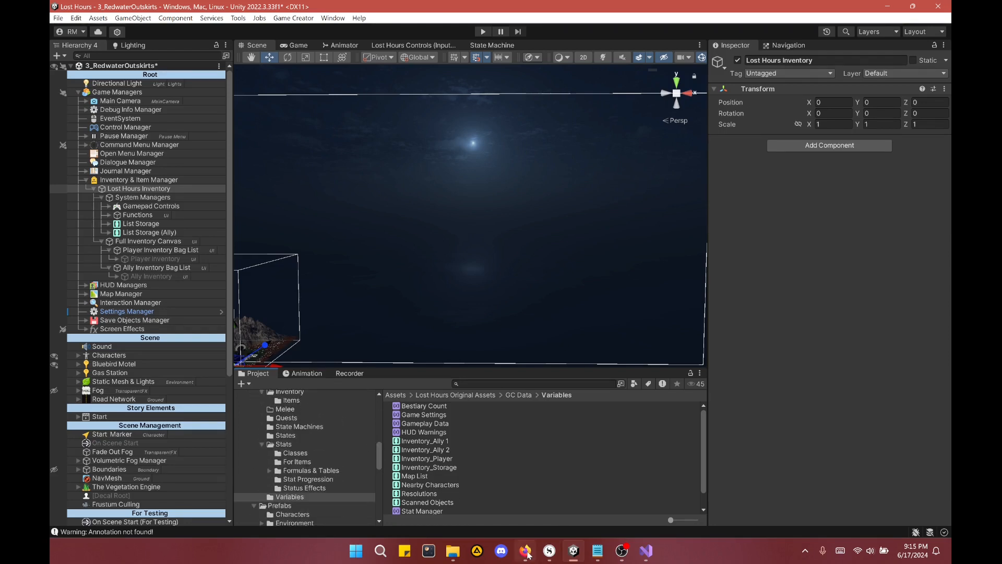
Step: Switch to Firefox, review the downloads on the Lost Hours itch.io page, and return to Unity
left_click(525, 551)
scroll(447, 244, "down", 10)
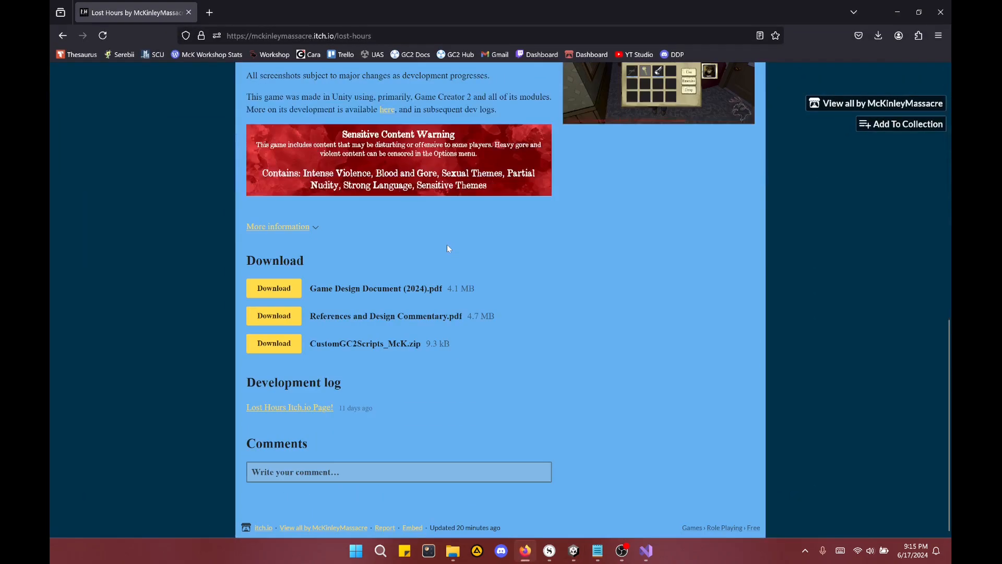
scroll(447, 244, "up", 2)
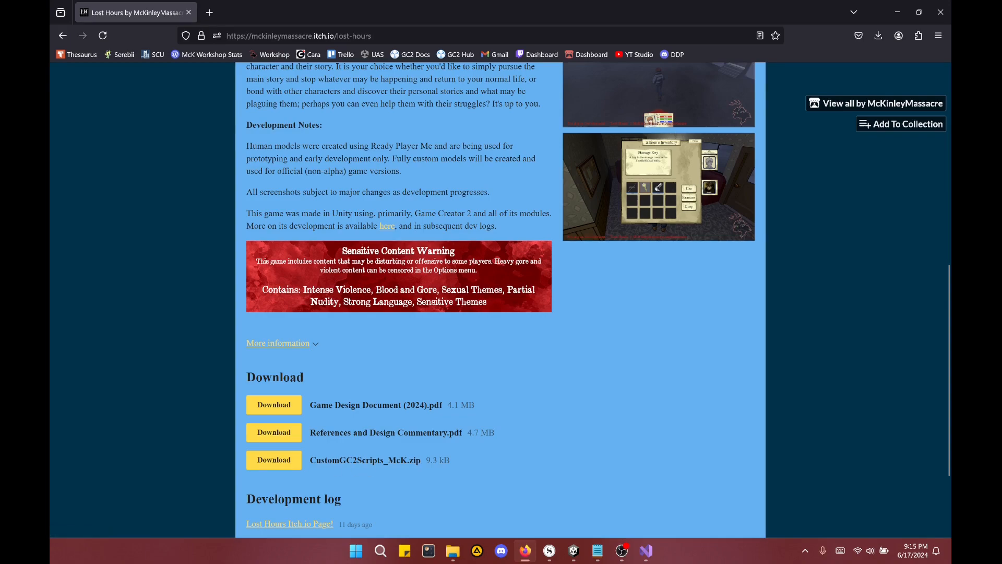
scroll(447, 319, "up", 8)
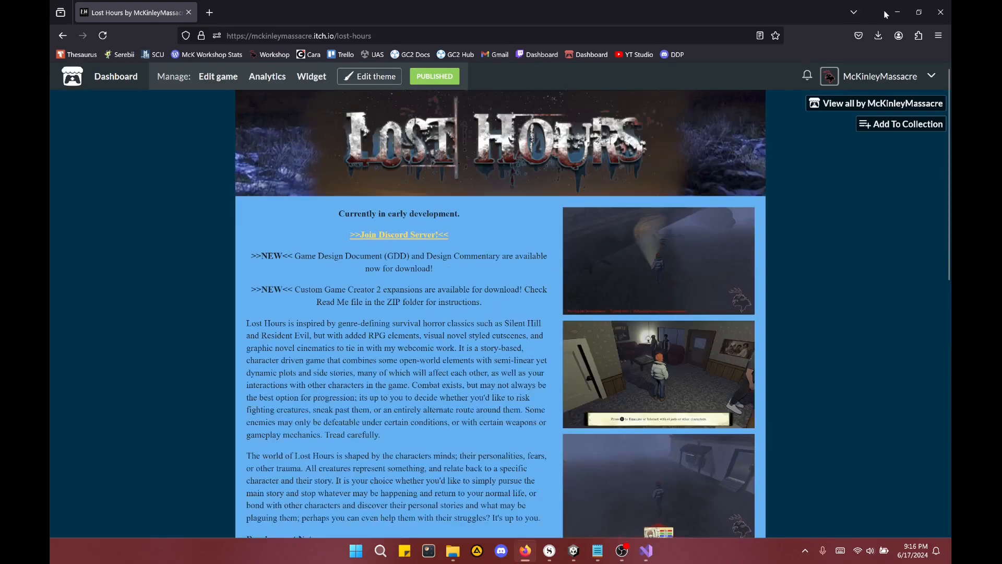
left_click(888, 12)
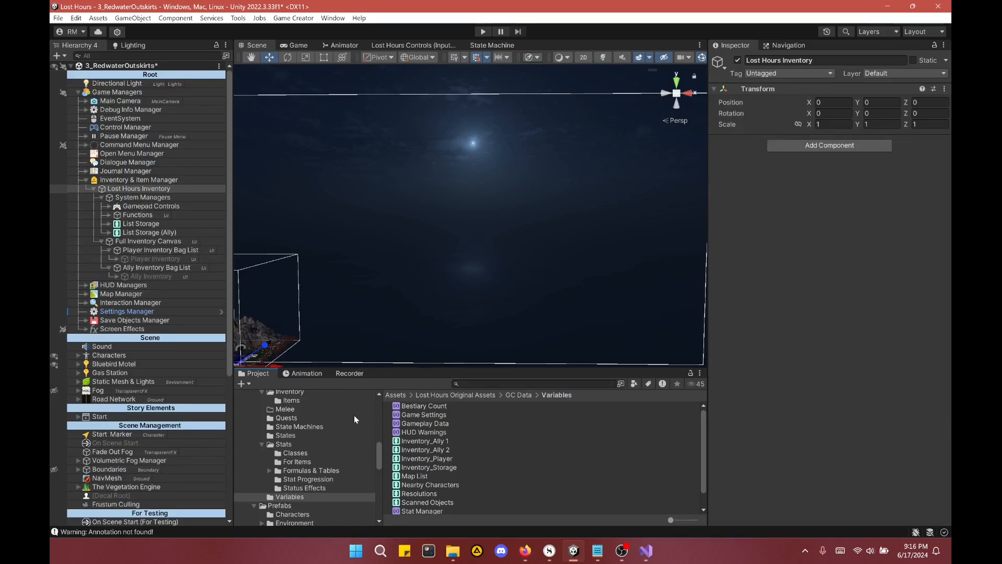
Step: Switch to Notepad and read through the custom properties and instructions described in Read Me.txt
left_click(597, 550)
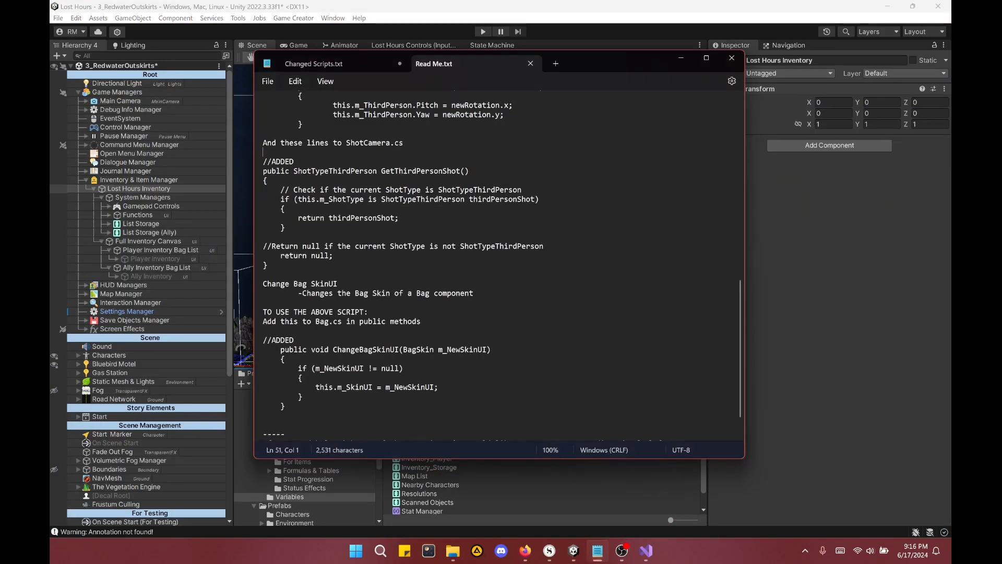
scroll(436, 262, "down", 2)
scroll(436, 262, "up", 7)
scroll(436, 262, "up", 12)
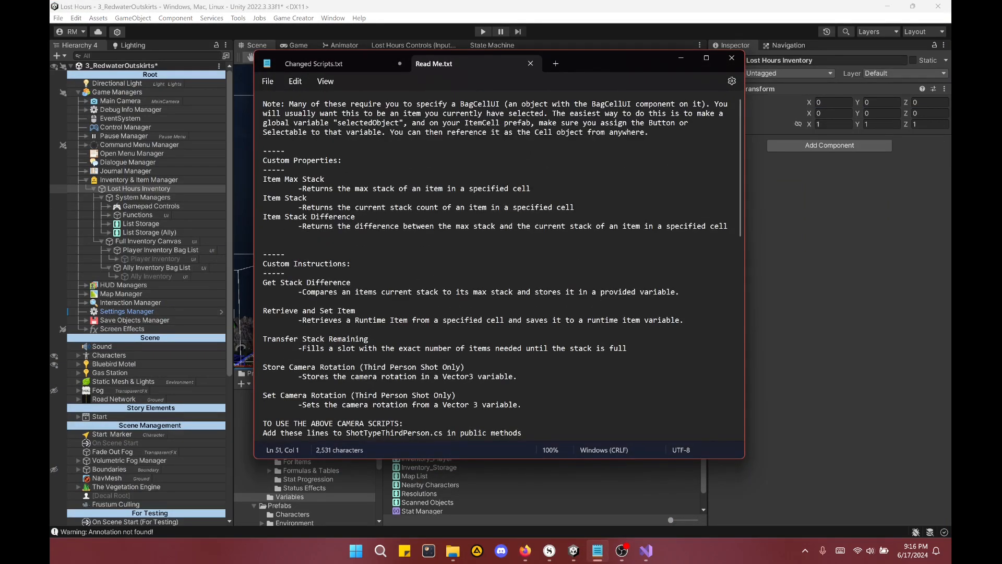
scroll(373, 277, "down", 7)
scroll(372, 277, "down", 7)
scroll(372, 276, "up", 5)
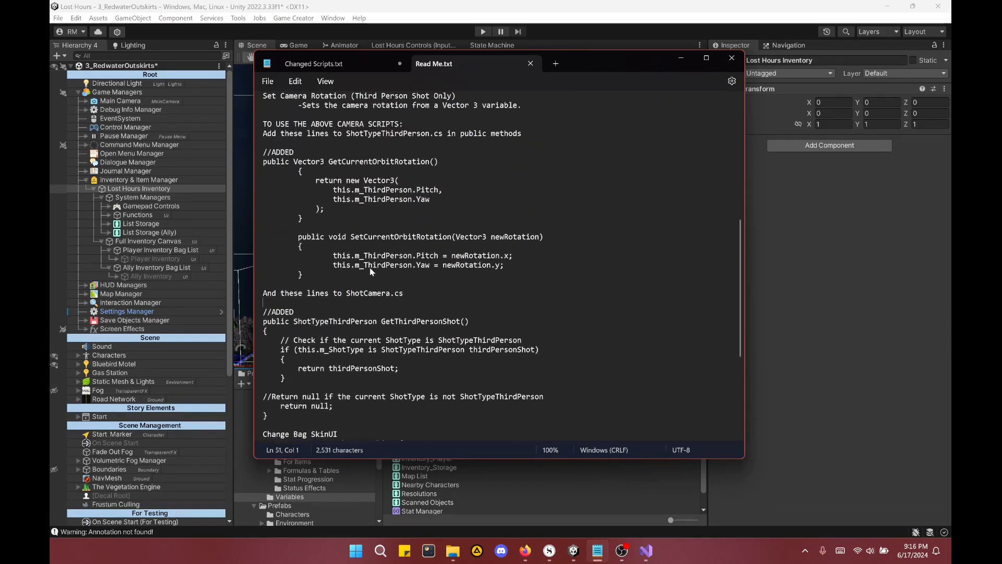
Step: Examine the code additions for ShotTypeThirdPerson.cs, ShotCamera.cs and Bag.cs in Read Me.txt, and return to Unity
left_click_drag(308, 330, 247, 211)
left_click(298, 218)
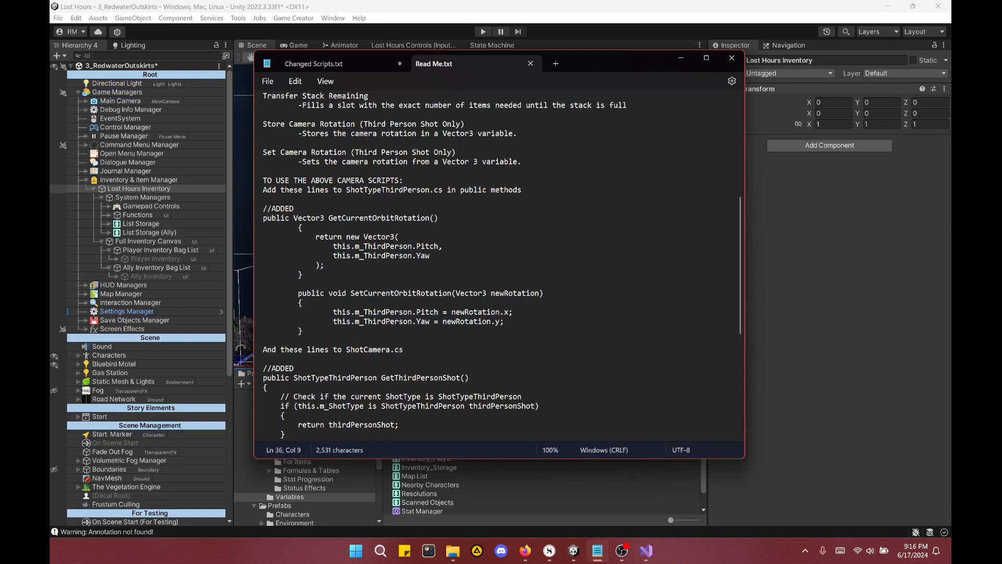
scroll(498, 267, "down", 9)
scroll(499, 266, "up", 8)
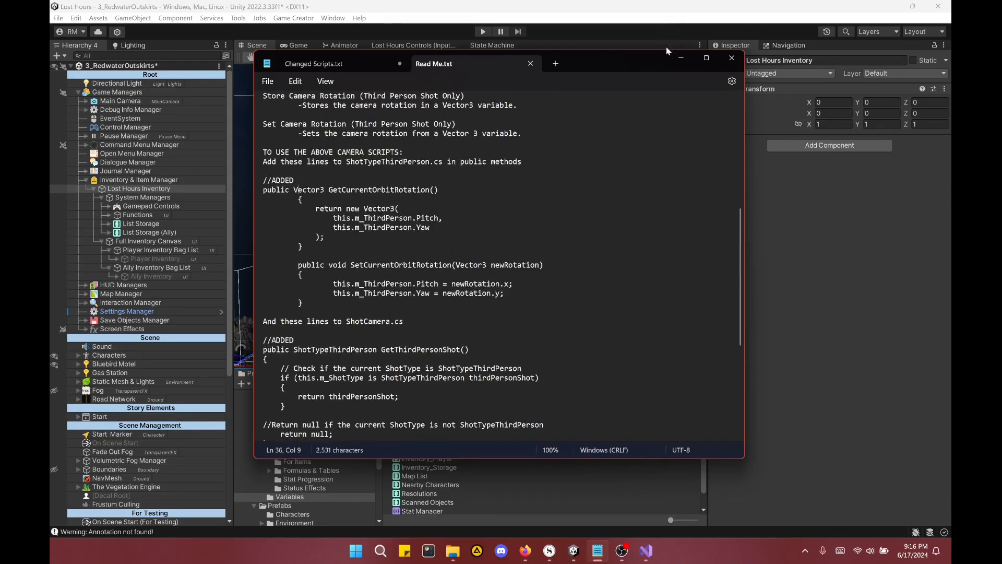
scroll(574, 221, "down", 7)
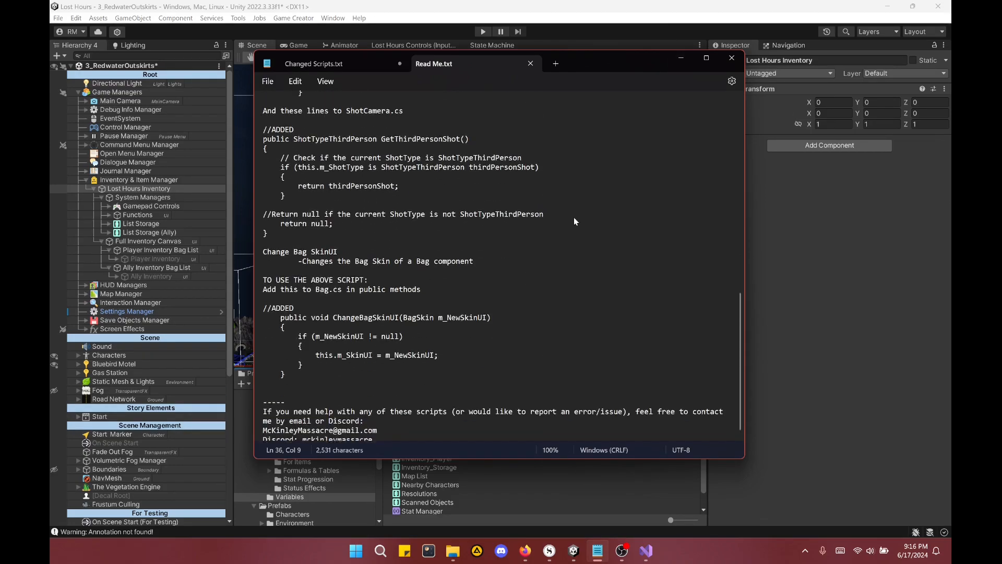
scroll(574, 221, "up", 10)
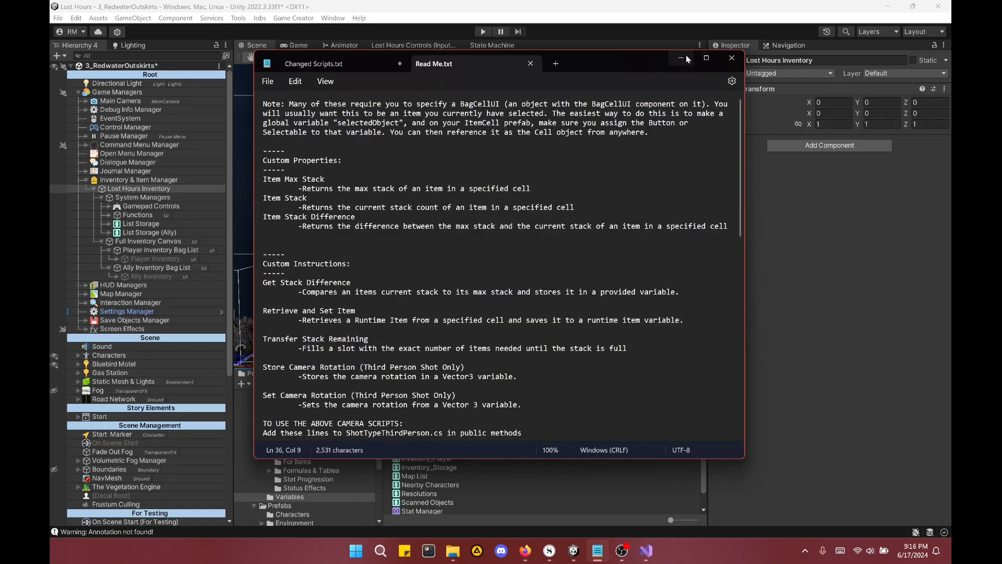
left_click(681, 58)
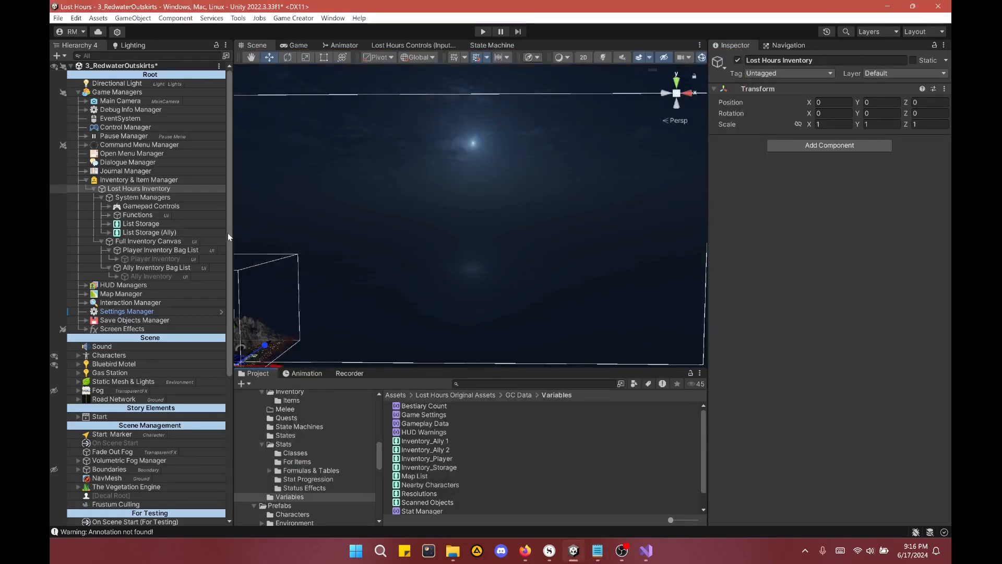
Step: Examine the UI objects nested under Player Inventory in the Player Inventory Bag List, leaving the branch collapsed
left_click_drag(228, 233, 231, 184)
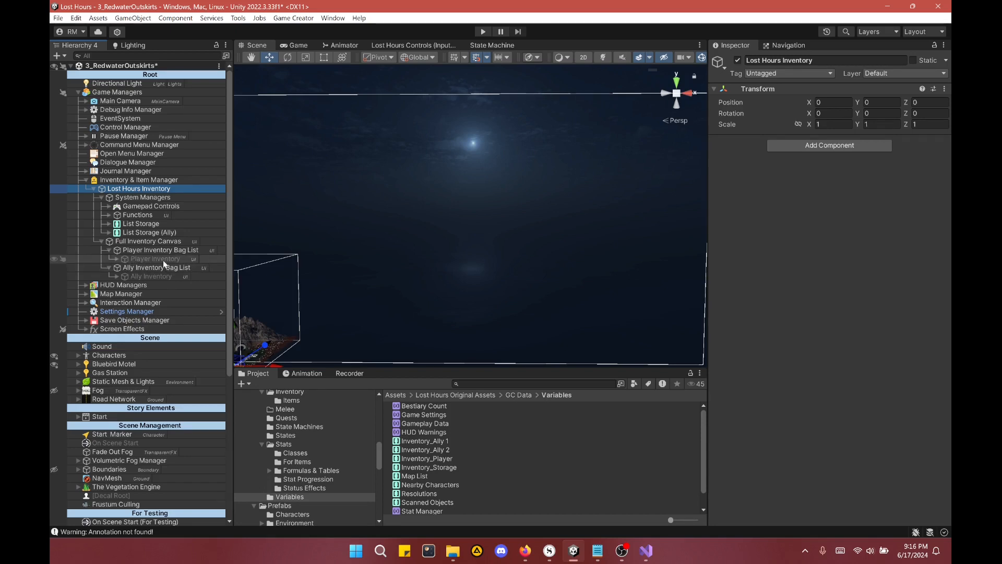
left_click(118, 259)
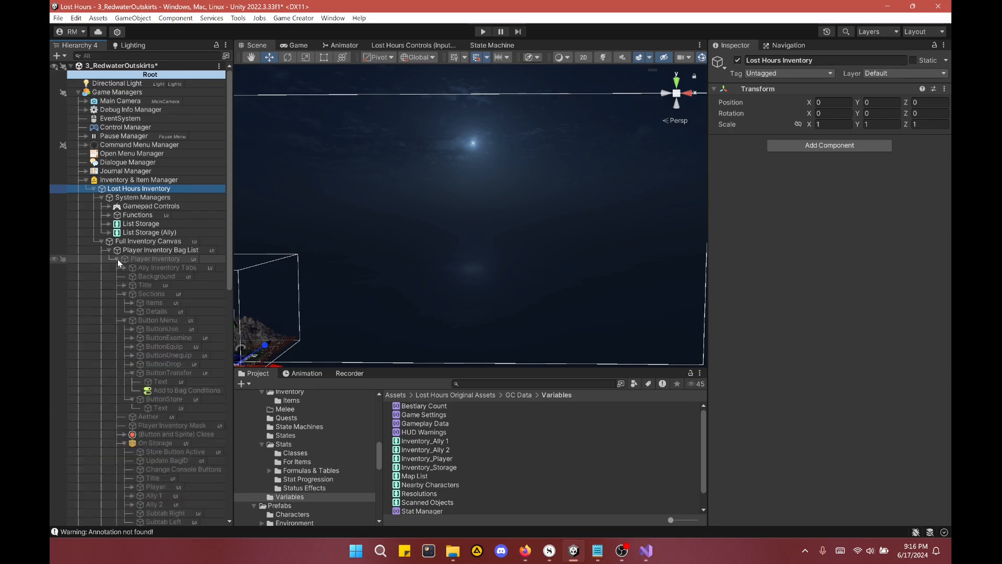
left_click(117, 259)
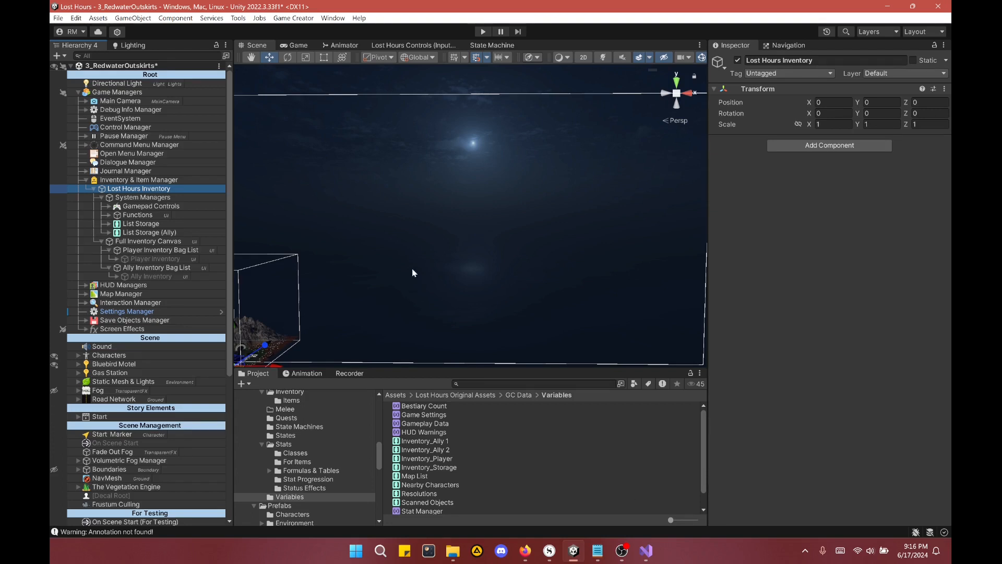
scroll(413, 277, "down", 2)
mouse_move(413, 273)
middle_mouse_down()
mouse_move(407, 266)
mouse_move(422, 269)
mouse_move(405, 271)
mouse_move(414, 273)
middle_mouse_up()
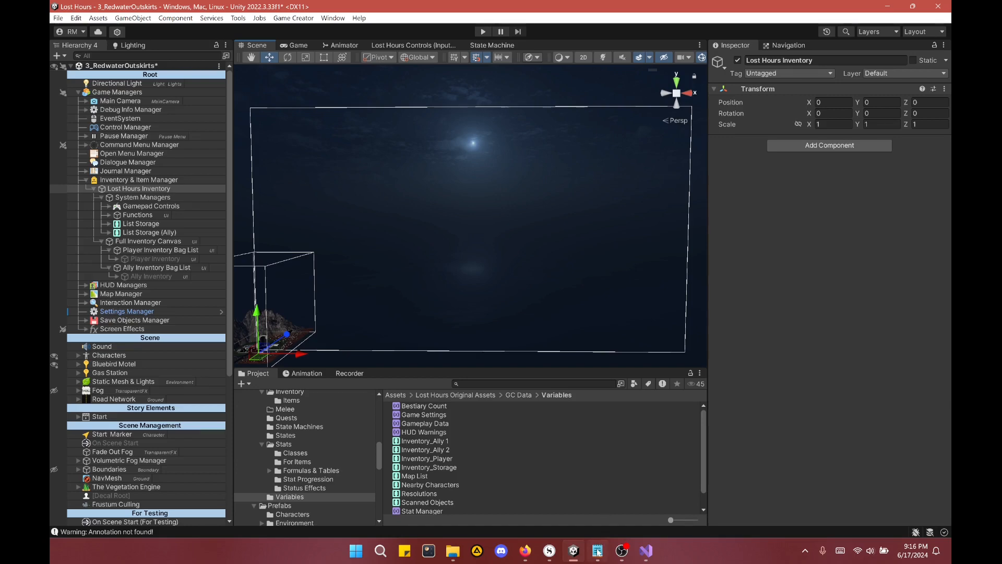
Step: Switch to Notepad, review the script modifications listed in Changed Scripts.txt, and return to Unity
left_click(597, 550)
left_click(313, 64)
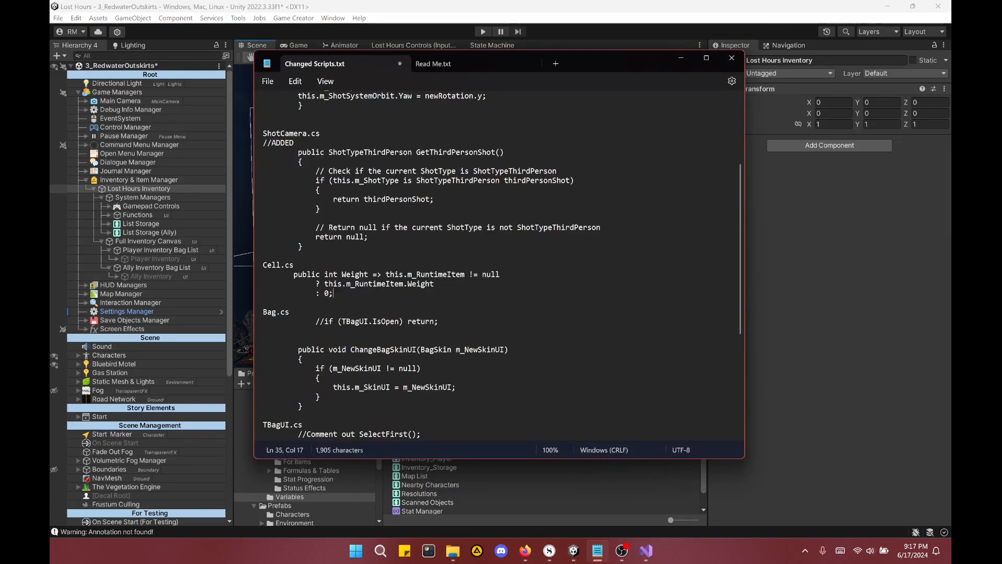
left_click(681, 57)
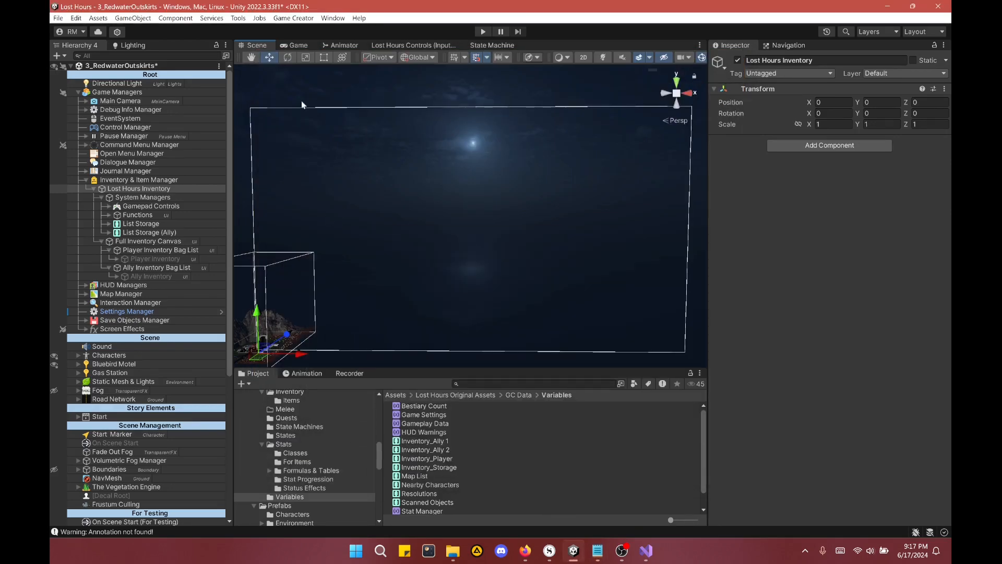
Step: Run the game in Play mode and test item selection in the player's inventory by alternating between Test Item A and the Flashlight
left_click(483, 32)
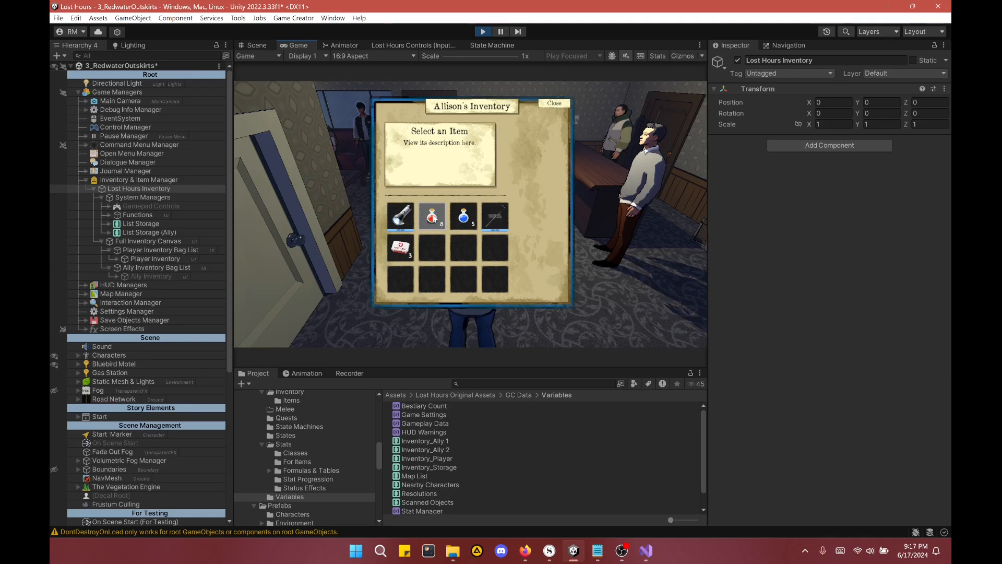
left_click(433, 218)
left_click(402, 221)
left_click(429, 224)
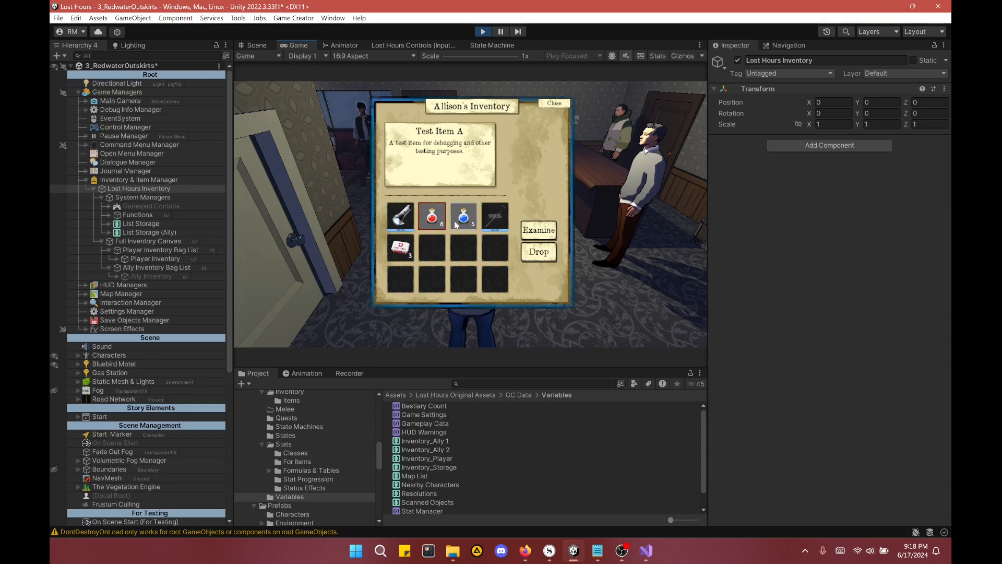
left_click(403, 220)
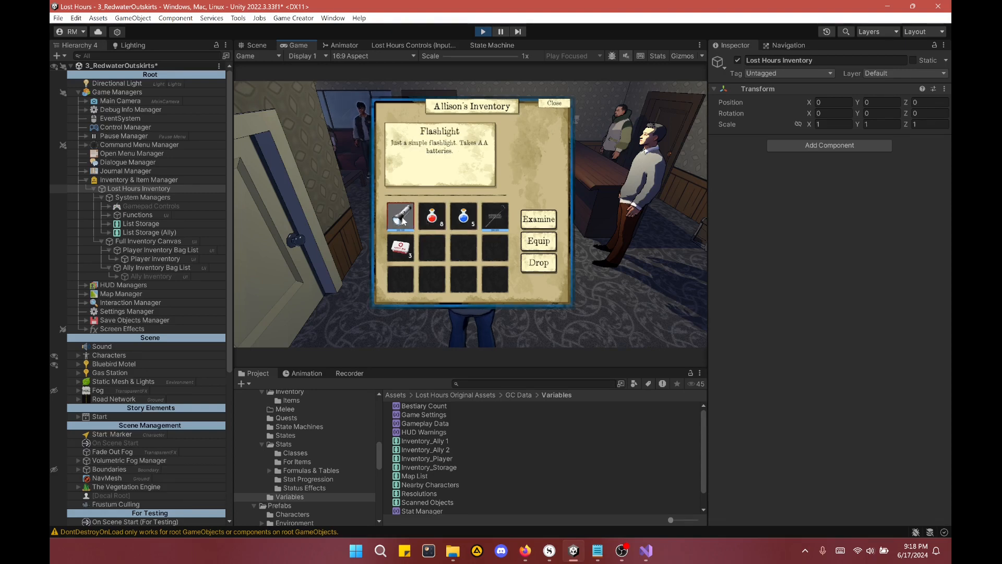
left_click(432, 216)
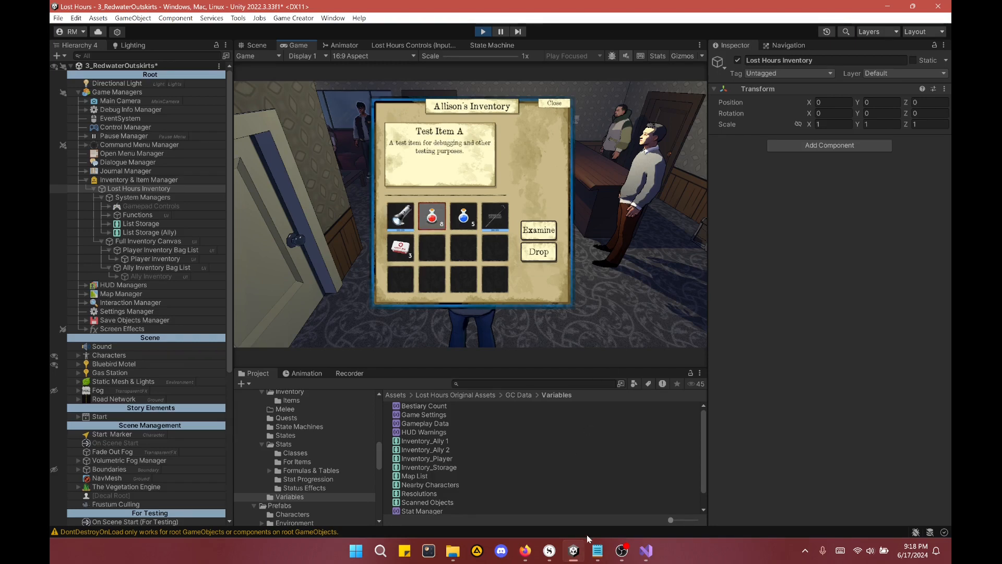
Step: Switch to Notepad, append "* itemAmount" to the Weight expression under Cell.cs in Changed Scripts.txt, and return to Unity
key("alt+Tab")
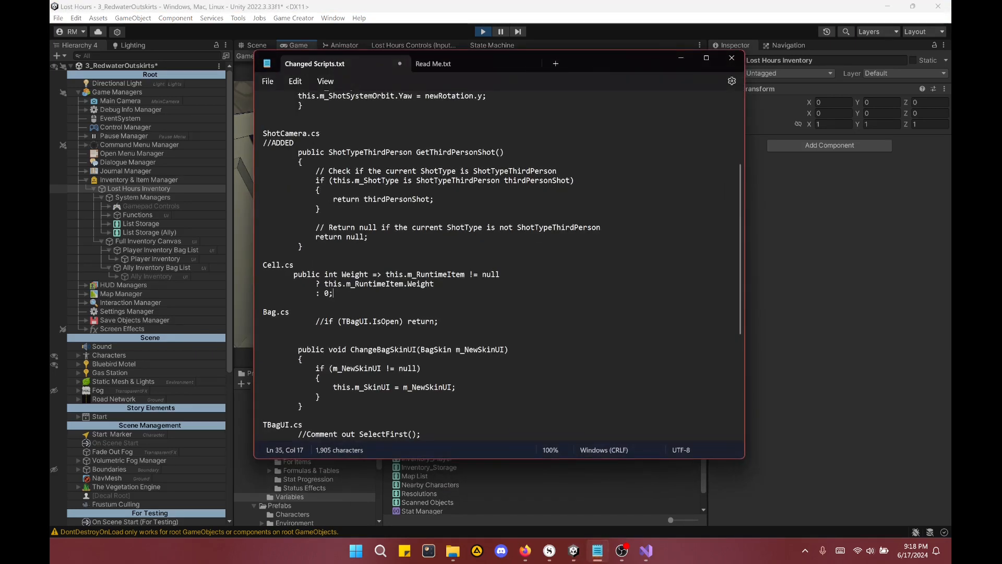
left_click(438, 284)
type("* ")
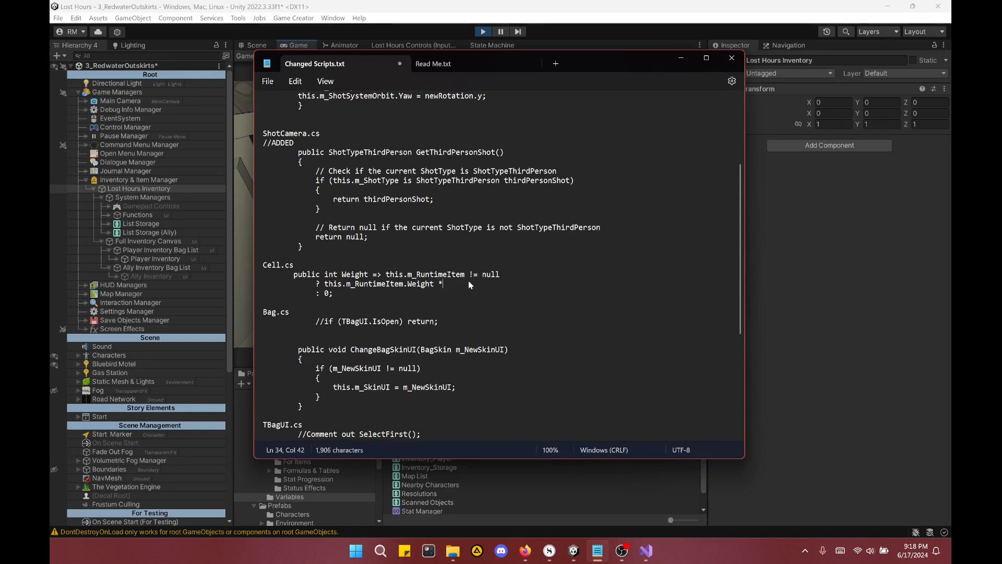
type("a")
key("BackSpace")
type("itemAmount")
left_click(677, 58)
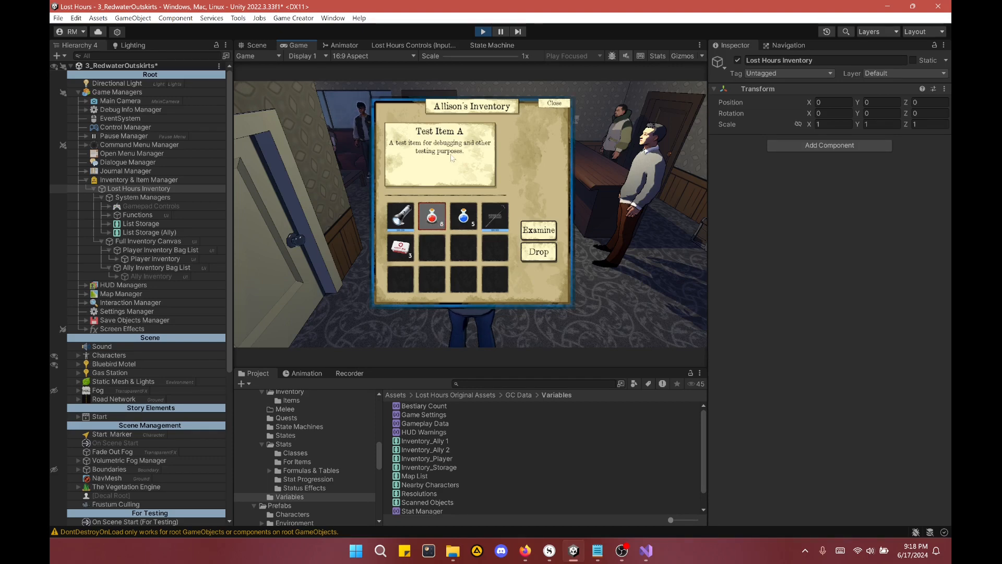
Step: Reopen Changed Scripts.txt in Notepad, remove "* itemAmount" from the Cell.cs Weight expression, and return to Unity
left_click(597, 550)
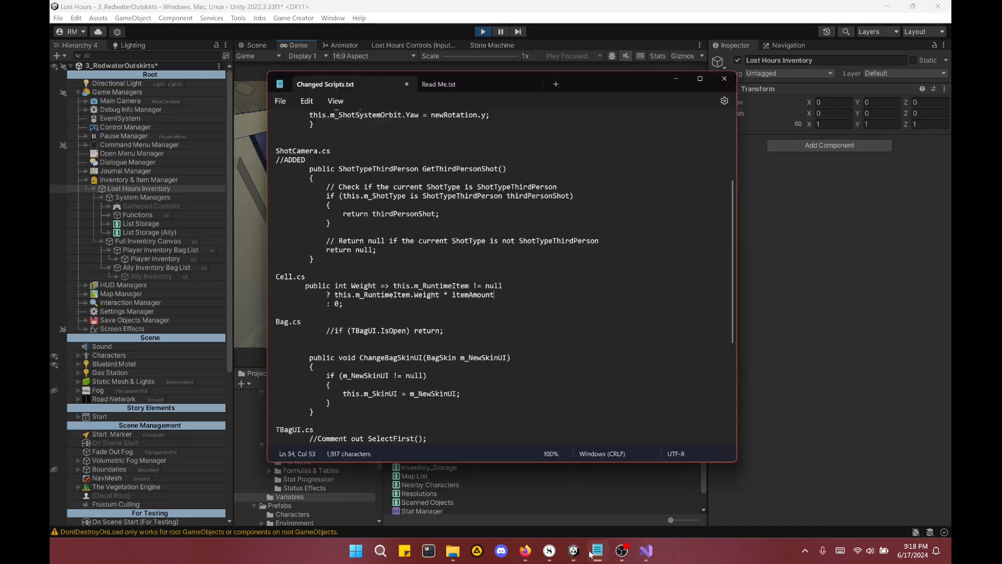
left_click_drag(491, 284, 437, 287)
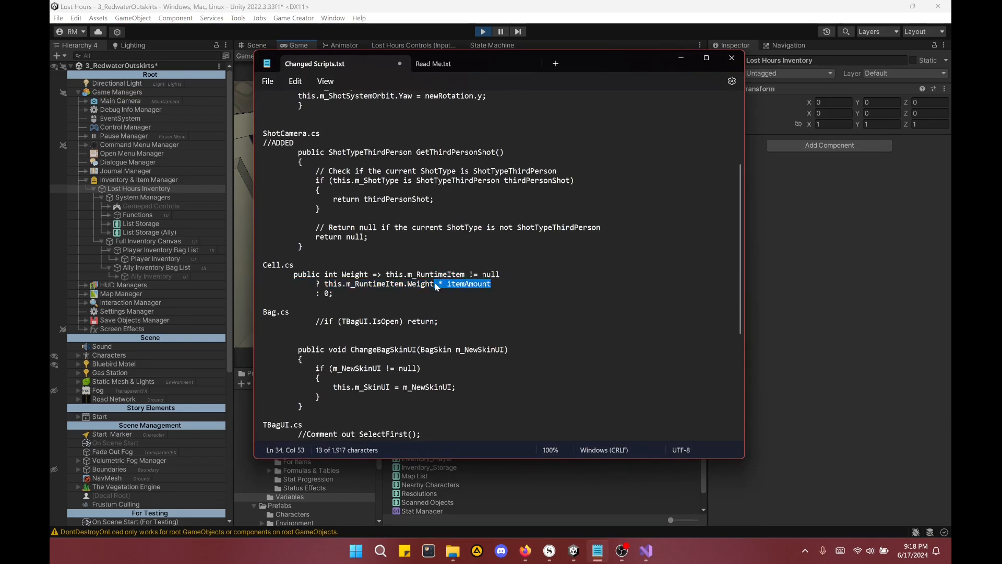
key("BackSpace")
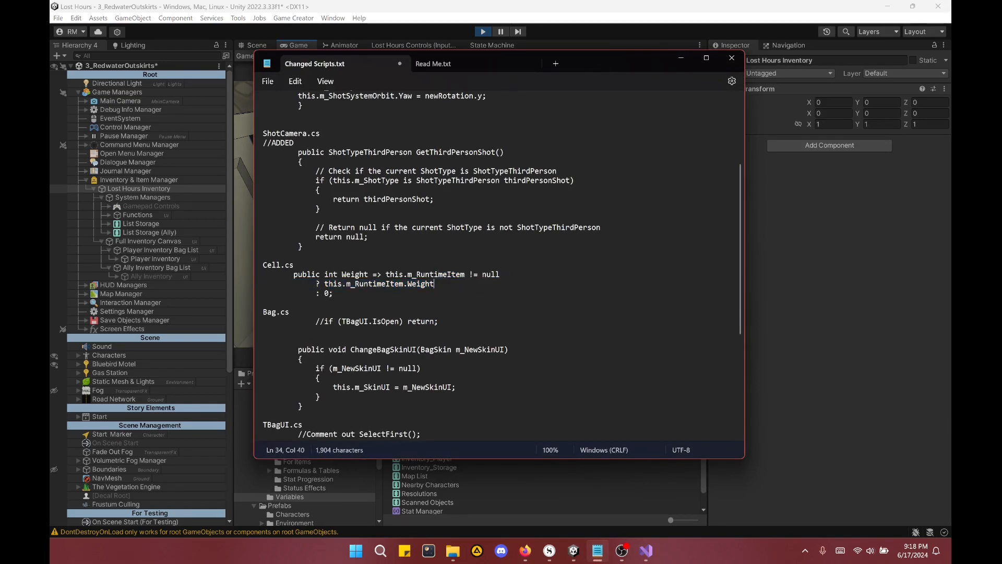
left_click(680, 58)
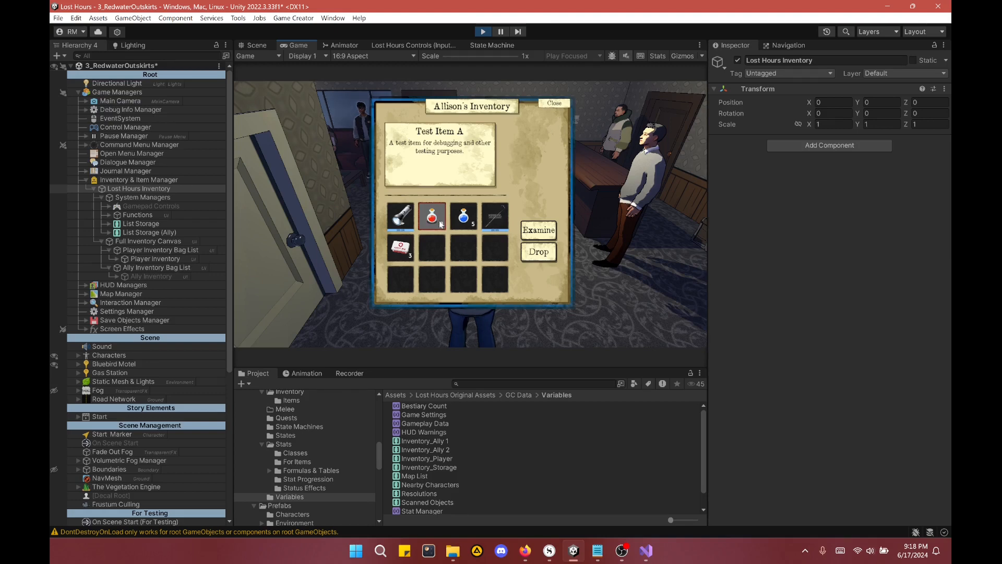
Step: Test item selection in the running game's inventory by switching between Test Item B, Test Item A and the Flashlight
left_click(459, 217)
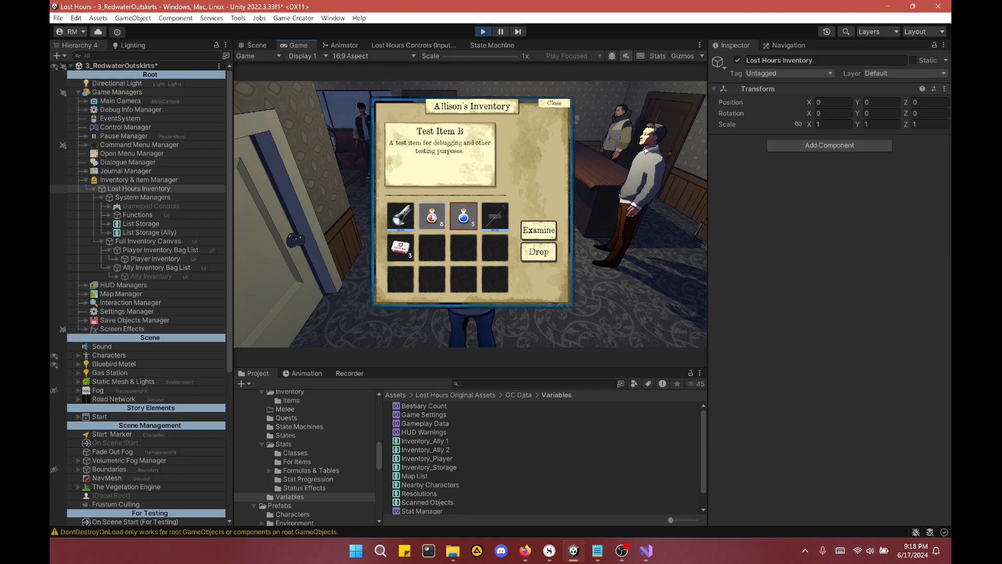
left_click(431, 220)
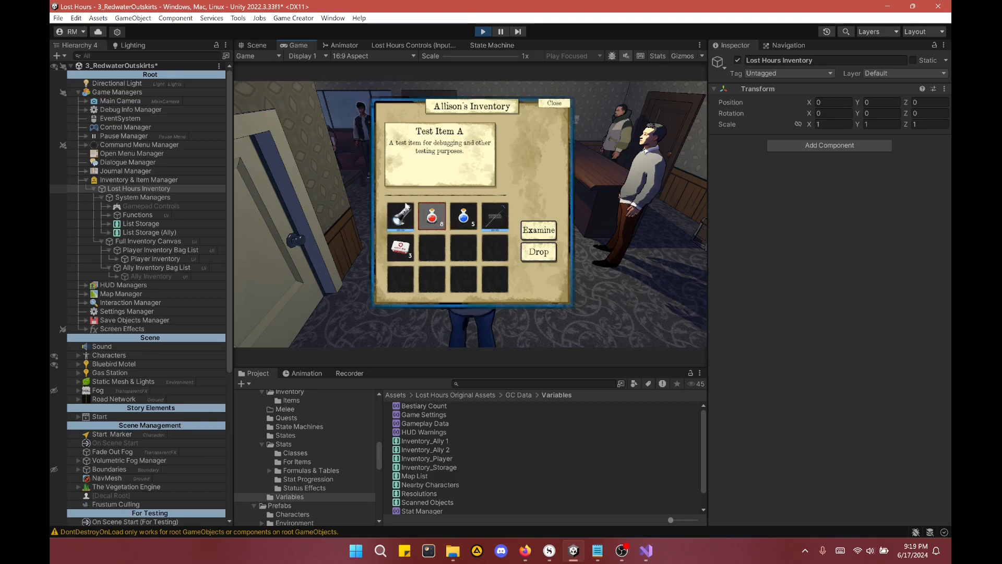
left_click(401, 217)
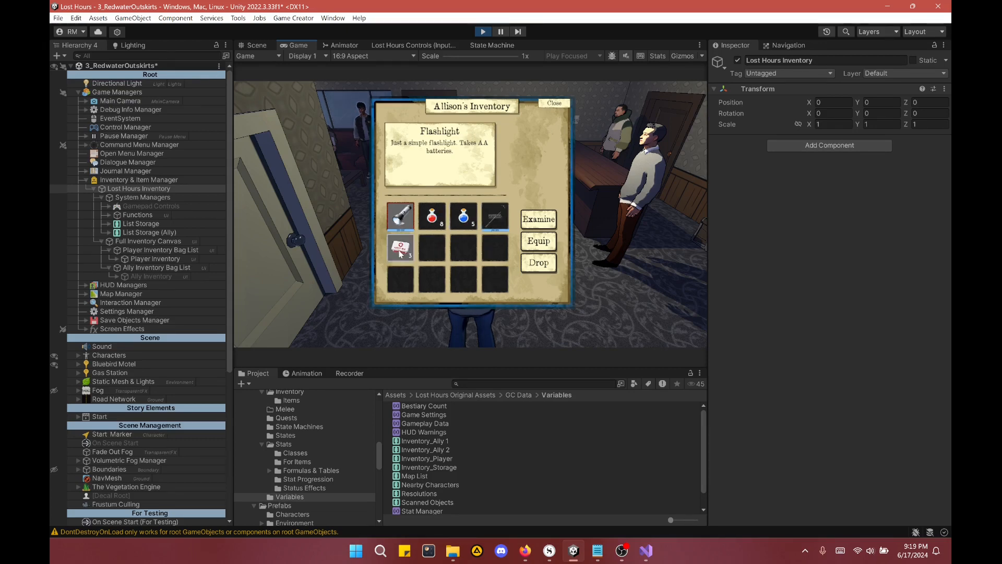
left_click(431, 217)
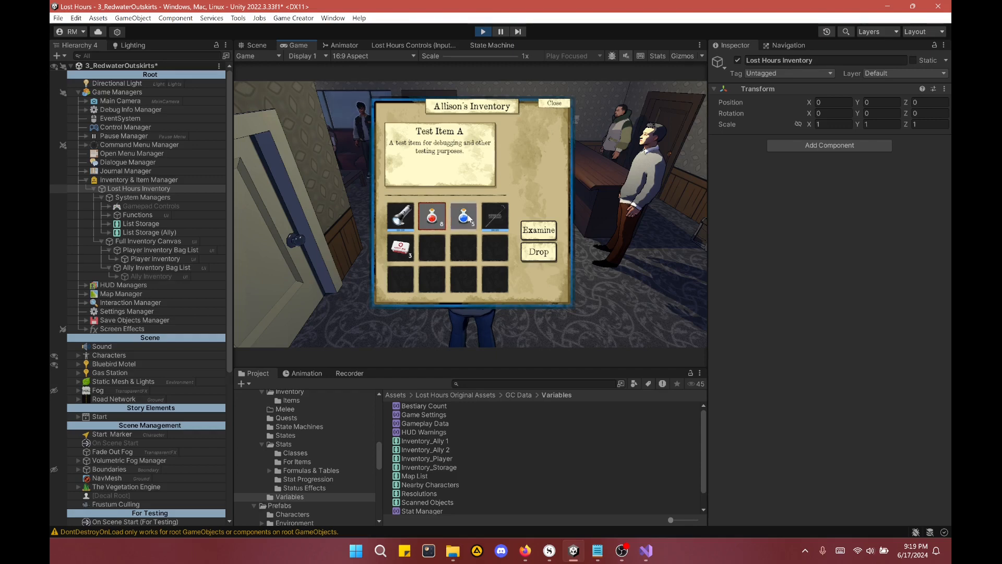
left_click(466, 221)
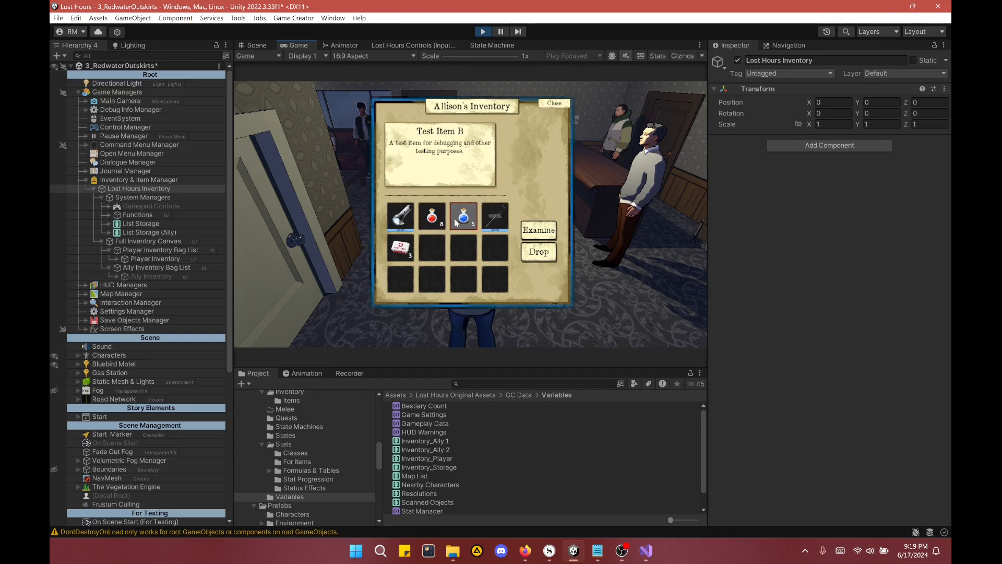
key("Left")
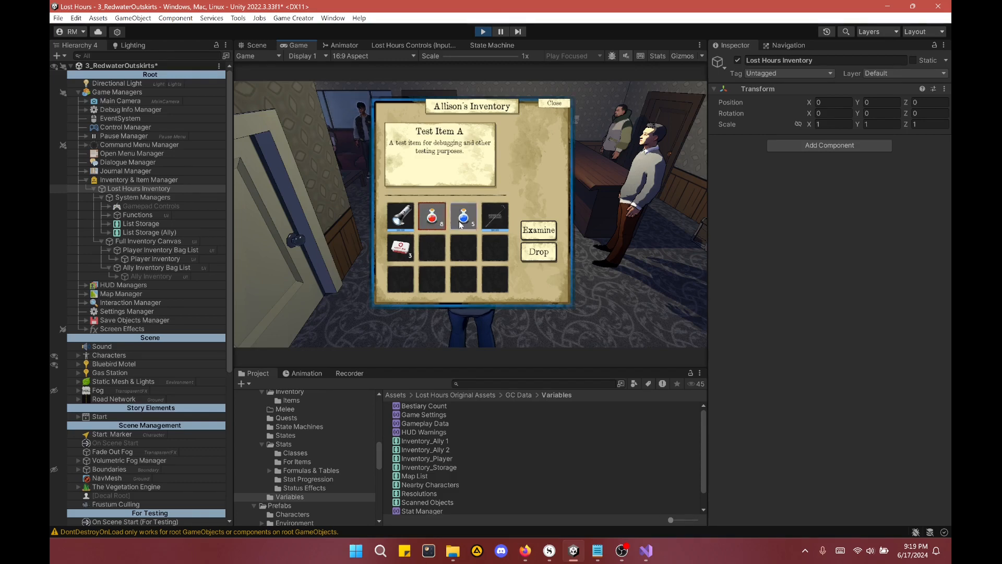
left_click(460, 224)
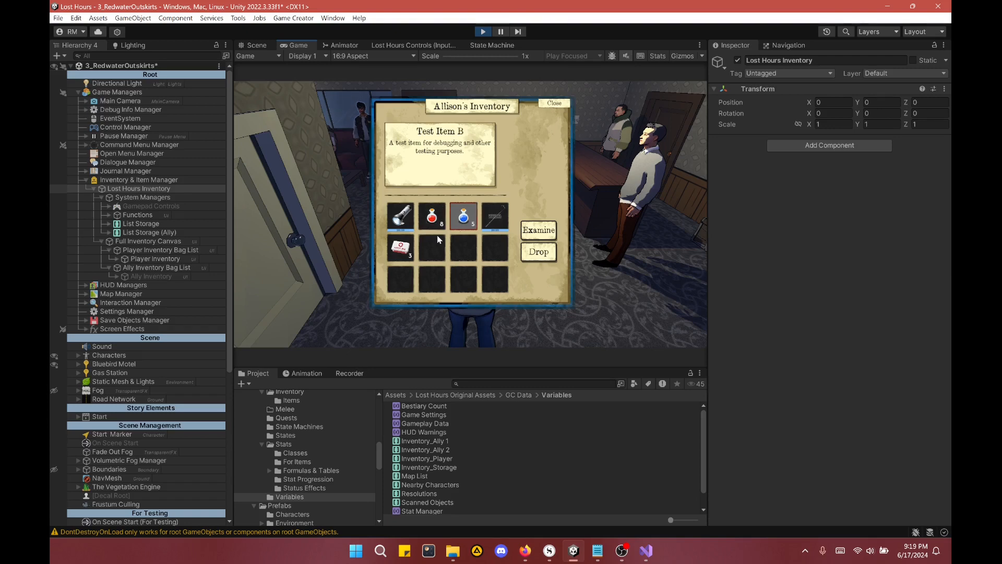
left_click(437, 216)
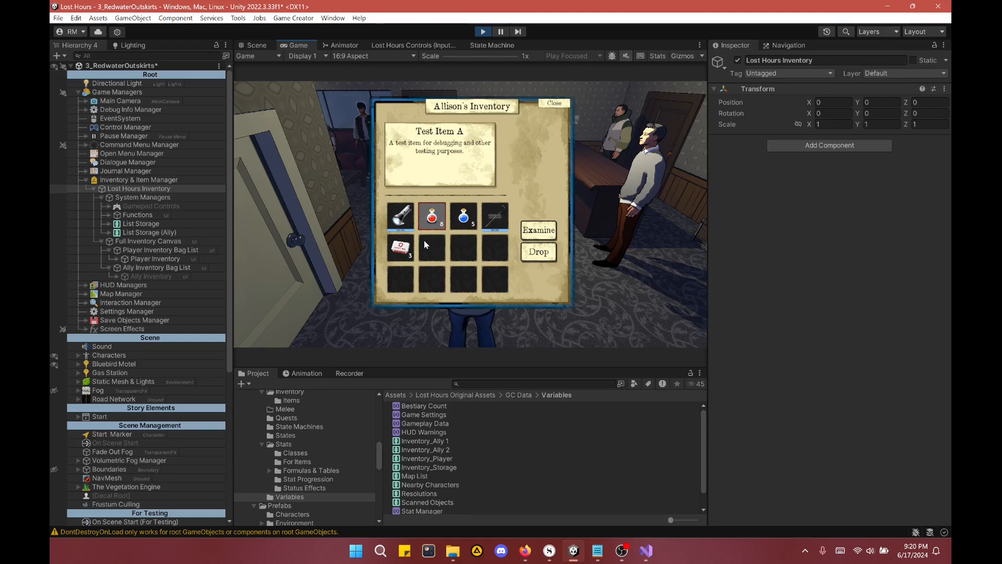
Step: View the Steel Pipe's details in the inventory and end with Test Item A selected
left_click(455, 225)
left_click(490, 223)
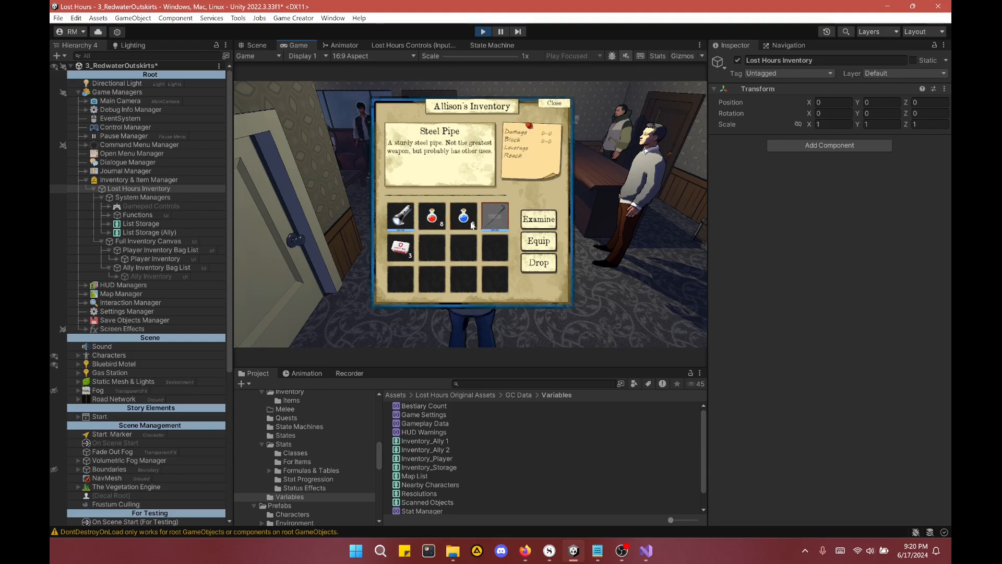
left_click(471, 226)
left_click(424, 227)
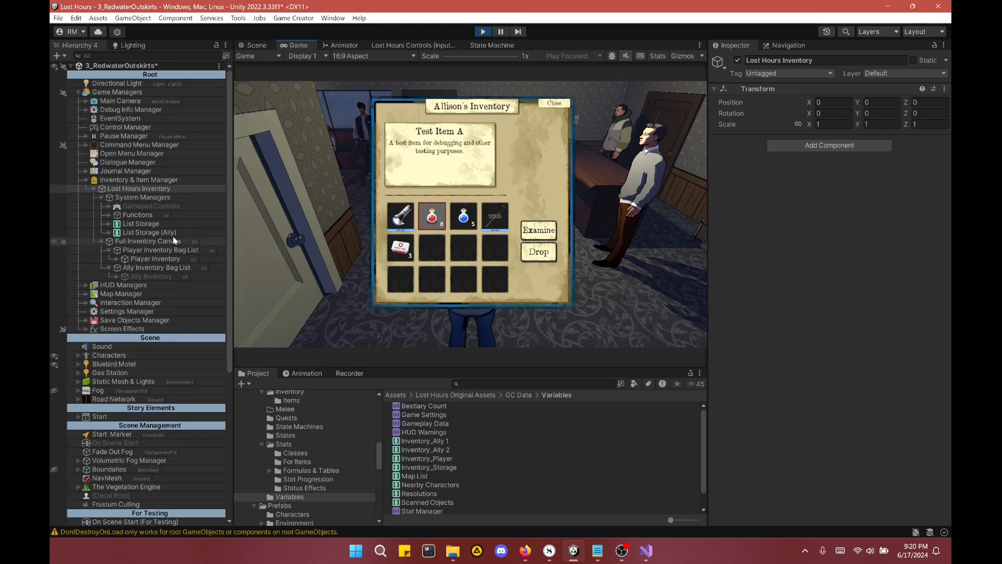
Step: Switch to Notepad and look at Read Me.txt and Changed Scripts.txt
scroll(365, 462, "down", 2)
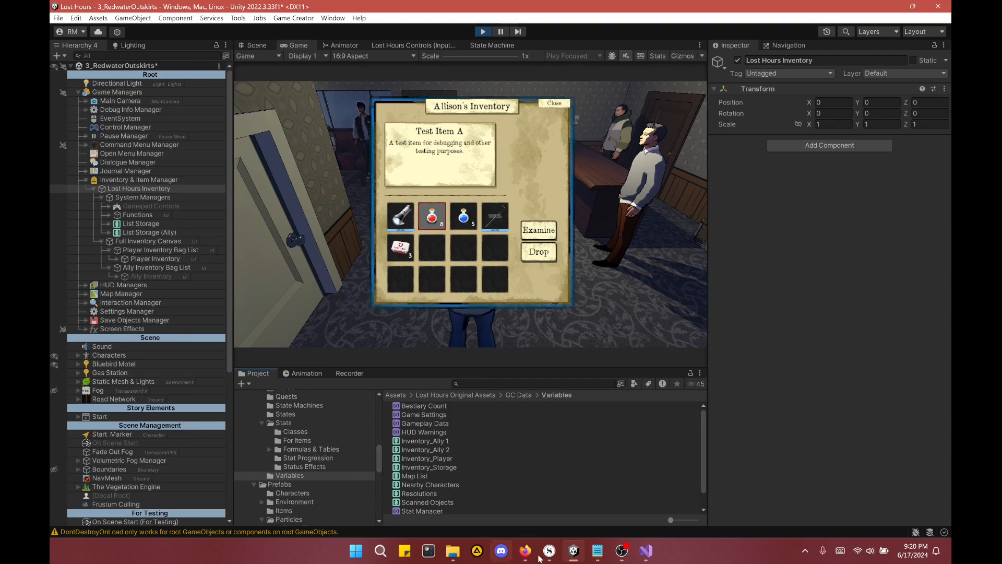
left_click(598, 550)
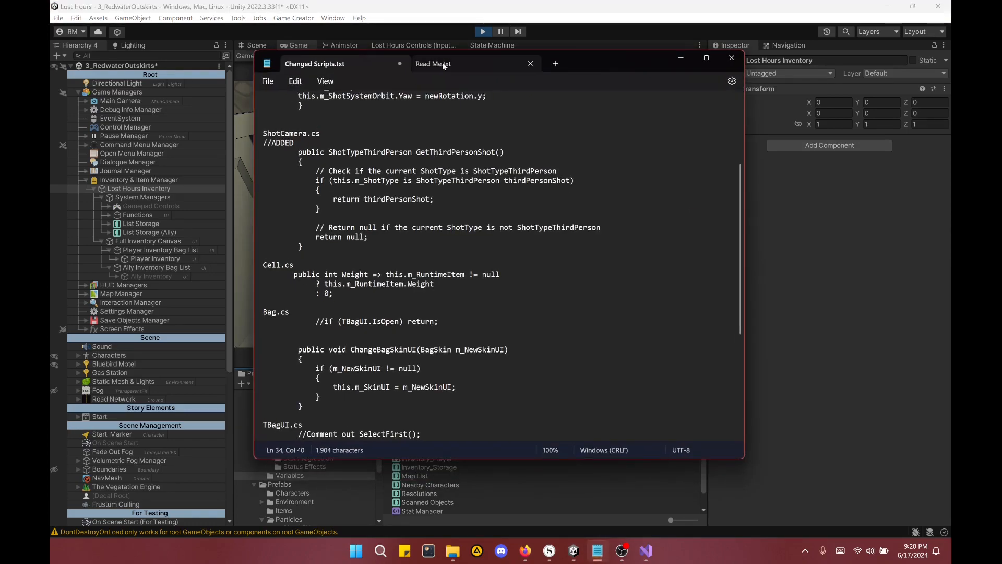
left_click(443, 62)
left_click(314, 64)
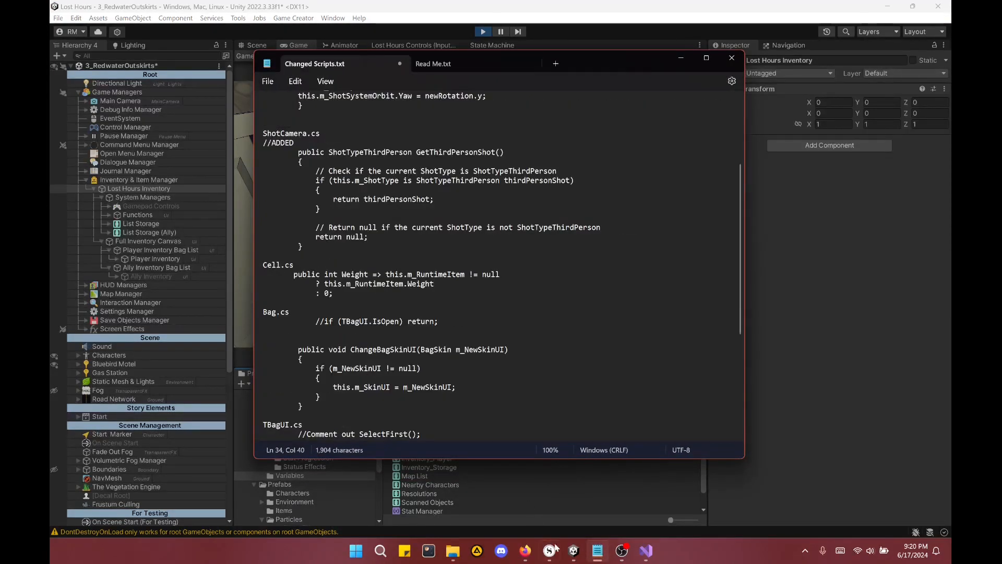
Step: Switch to Visual Studio and examine the GetDecimalItemMaxStack.cs script, including its attributes and Get method
left_click(643, 558)
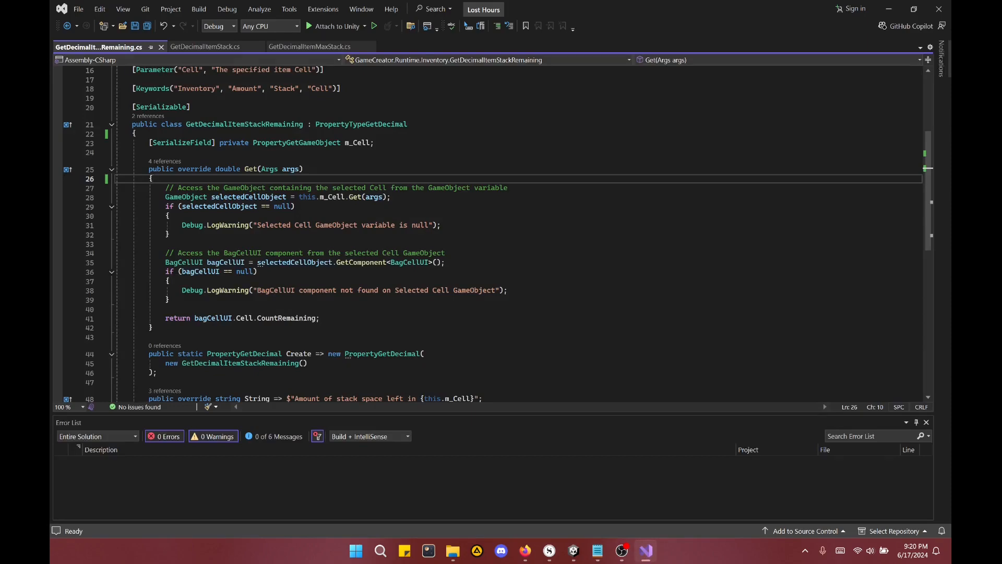
left_click(310, 47)
scroll(238, 68, "down", 8)
scroll(237, 68, "up", 11)
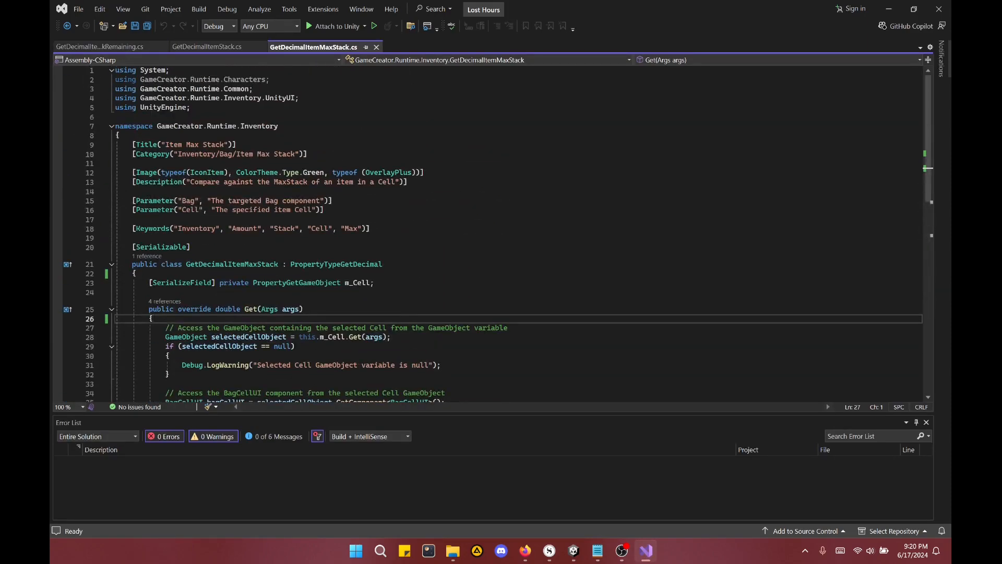
scroll(490, 235, "down", 7)
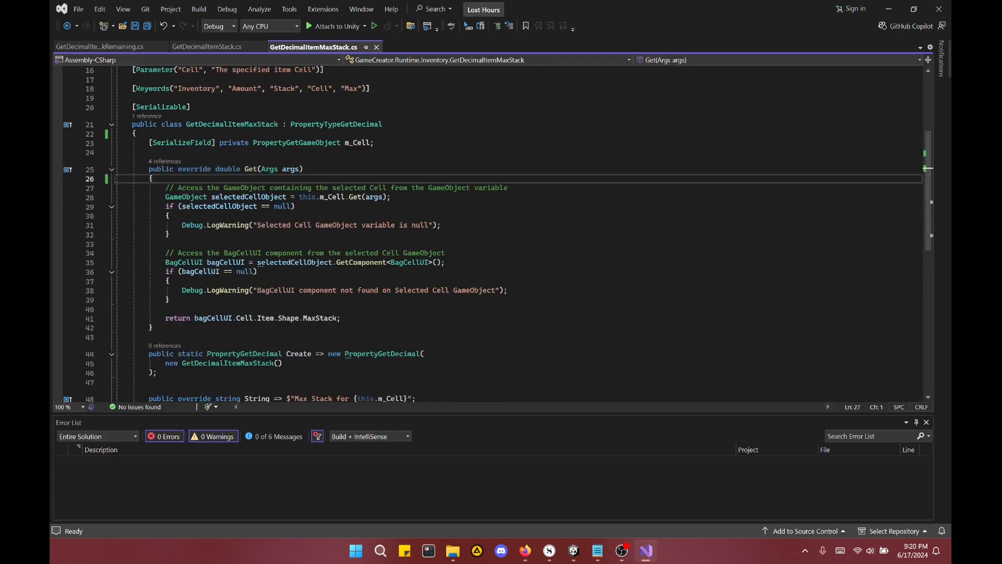
scroll(490, 235, "up", 4)
scroll(490, 235, "down", 1)
scroll(491, 235, "up", 4)
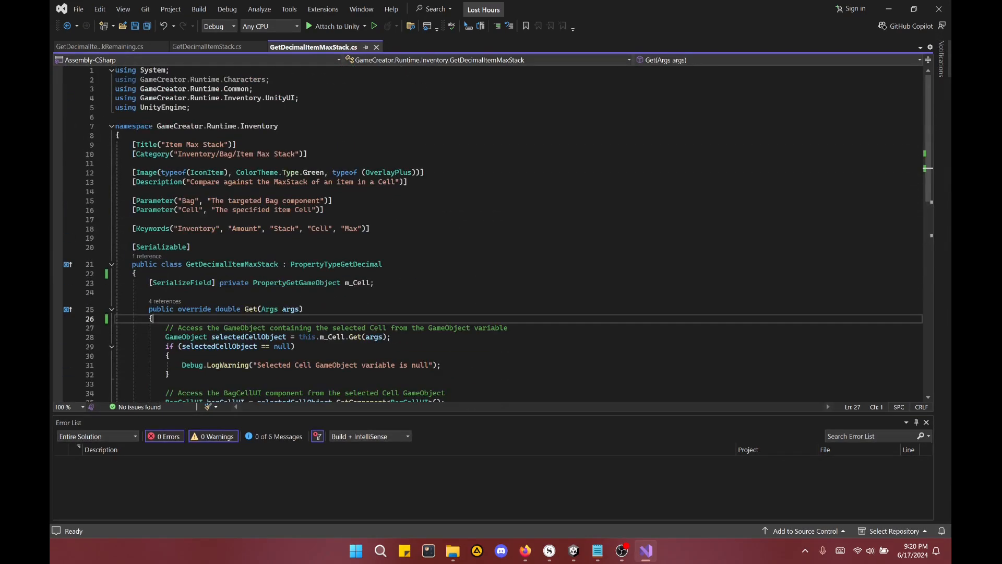
Step: View the GetDecimalItemStack.cs and GetDecimalItemStackRemaining.cs scripts, and return to Unity
left_click(198, 49)
left_click(127, 48)
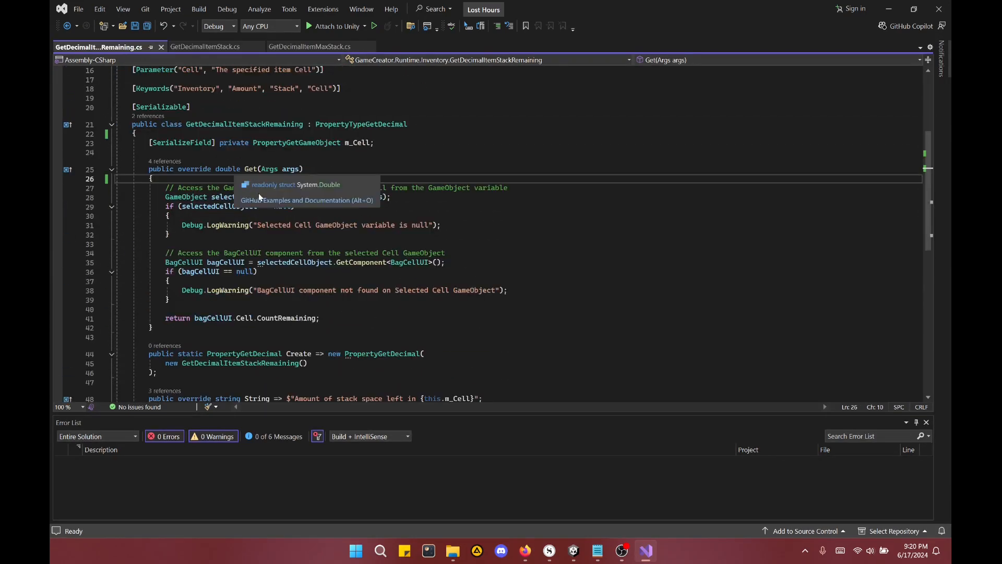
scroll(261, 197, "up", 4)
left_click(574, 550)
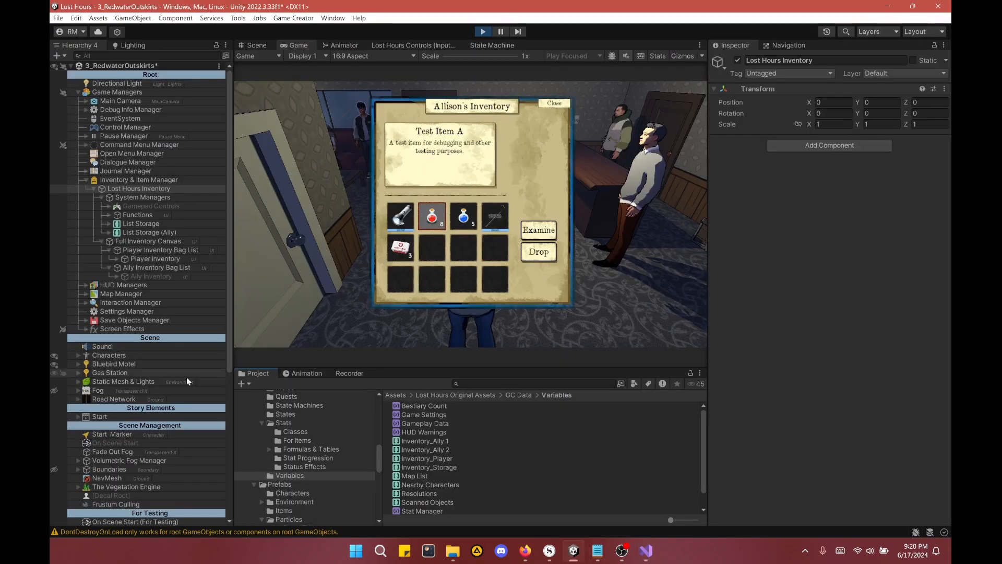
Step: Inspect the Actions component of GameObject (1) under Mechanics Testing and exit Play mode
scroll(143, 494, "down", 5)
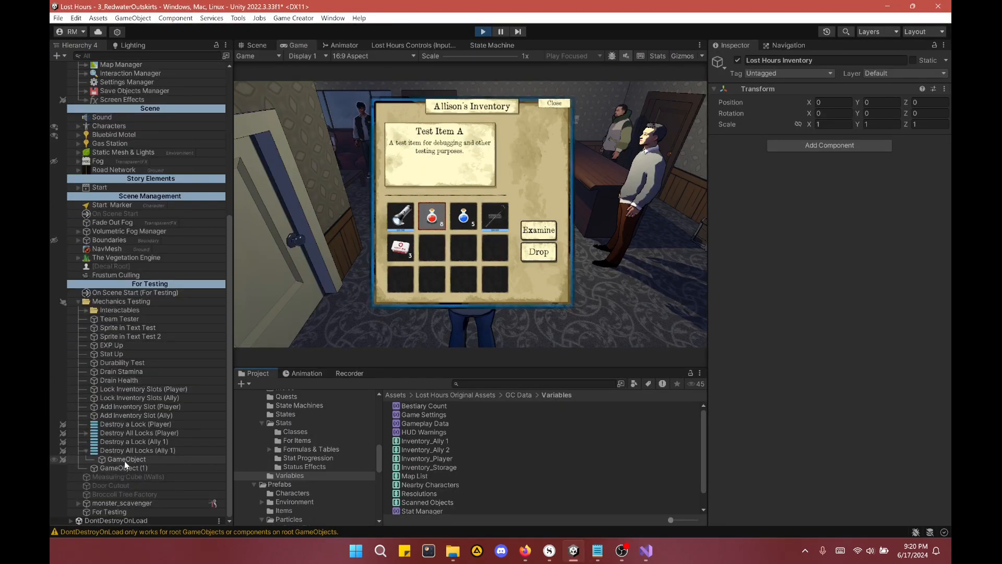
left_click(117, 467)
left_click(762, 145)
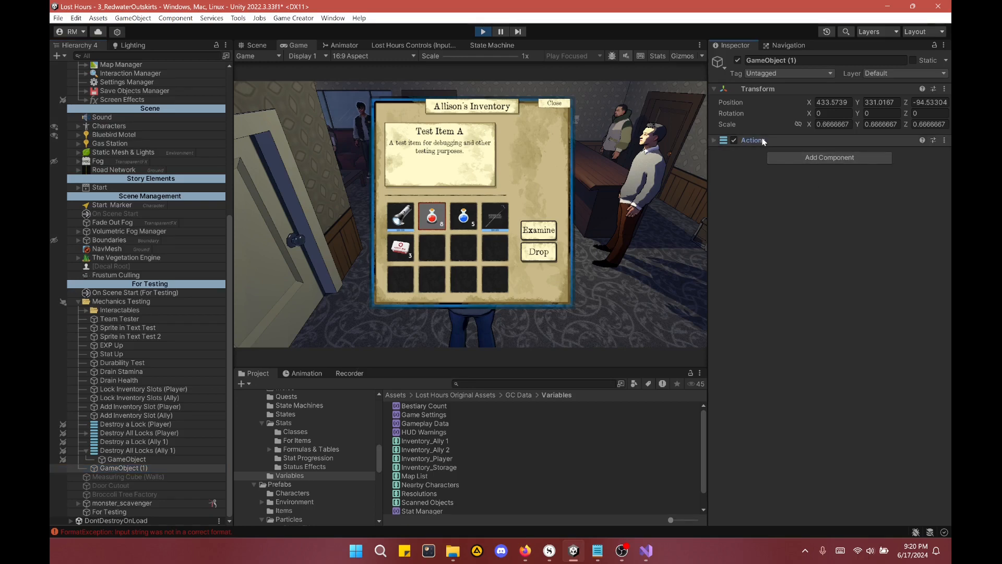
left_click(482, 32)
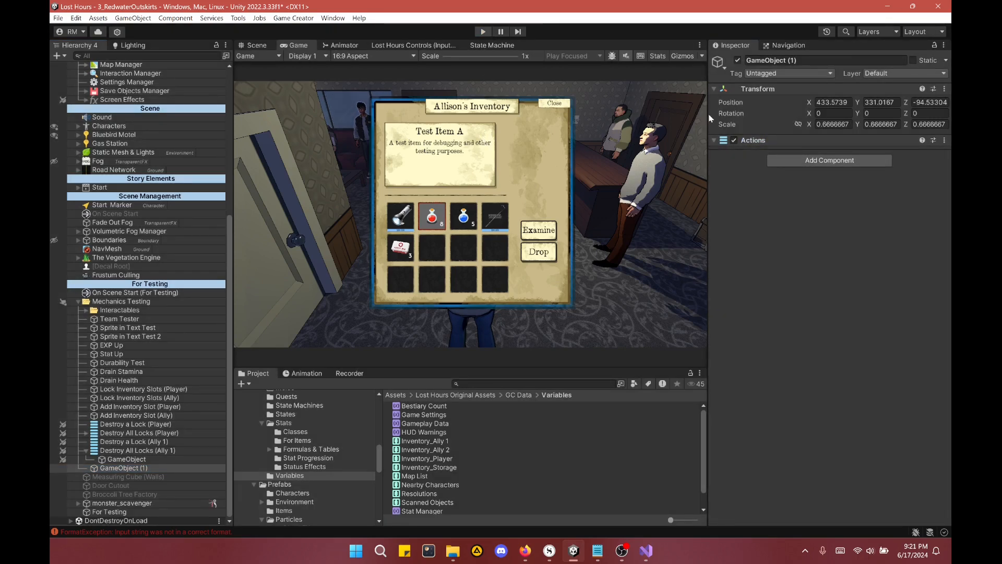
left_click(765, 144)
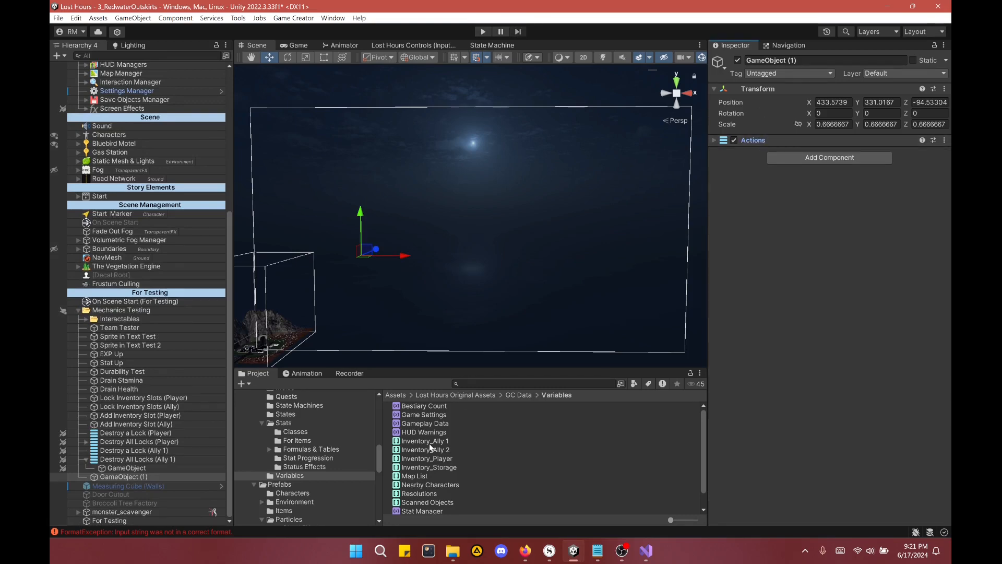
Step: Clear the Console messages and delete GameObject (1) from the Mechanics Testing group
left_click(249, 529)
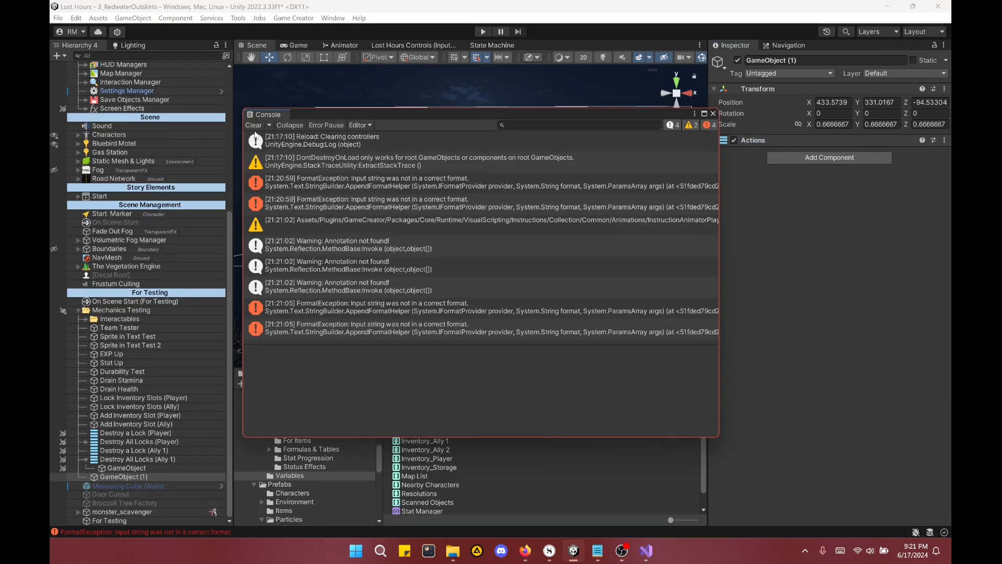
left_click(254, 125)
left_click(713, 114)
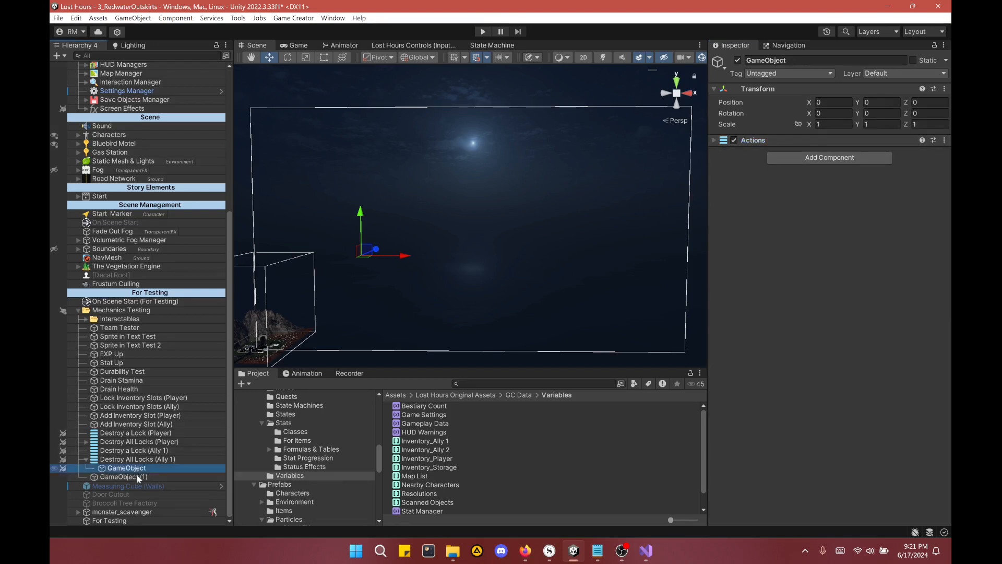
key("Delete")
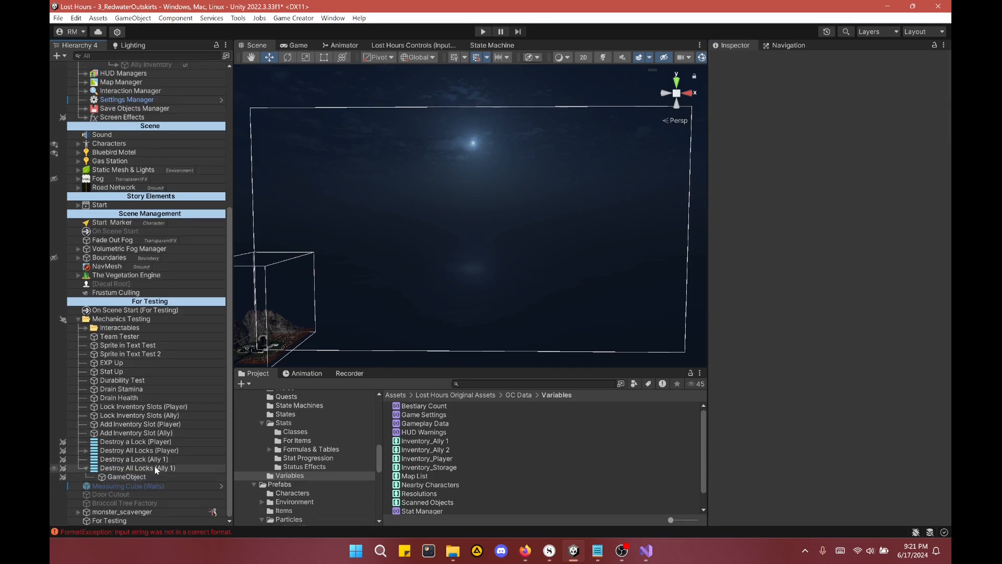
Step: Add a Log Number instruction to the Actions component of Destroy All Locks (Ally 1)
left_click(154, 467)
left_click(761, 143)
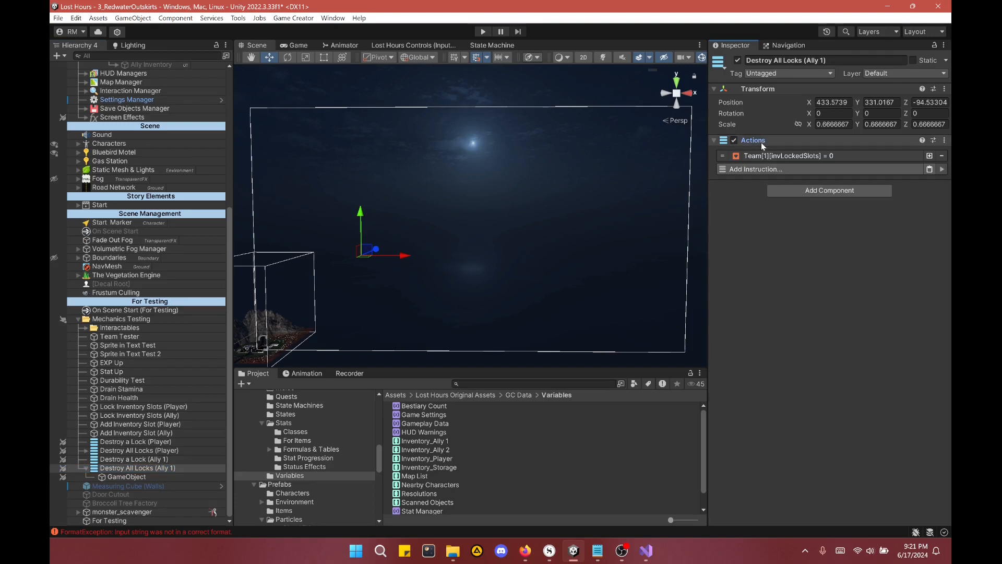
left_click(769, 171)
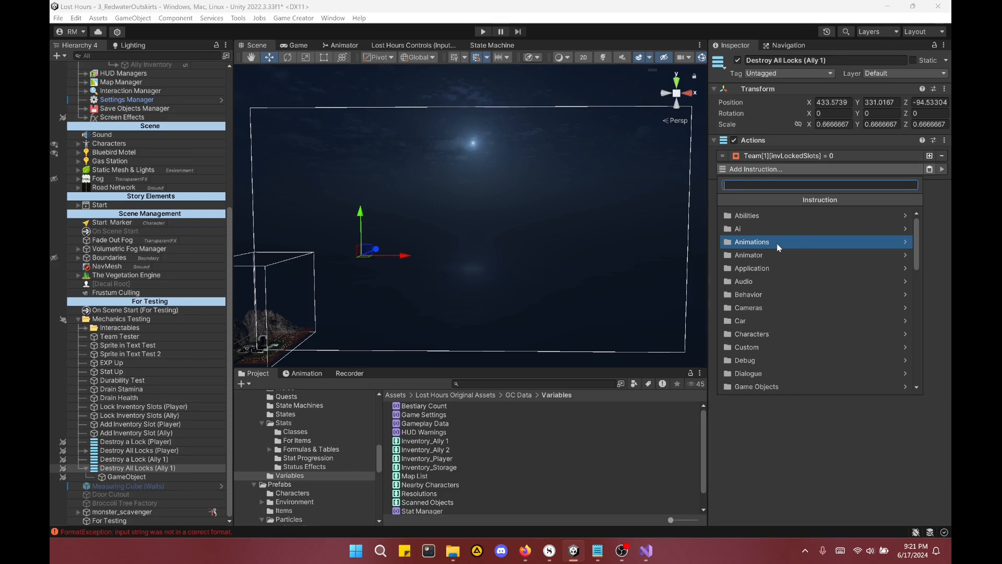
type("max stack")
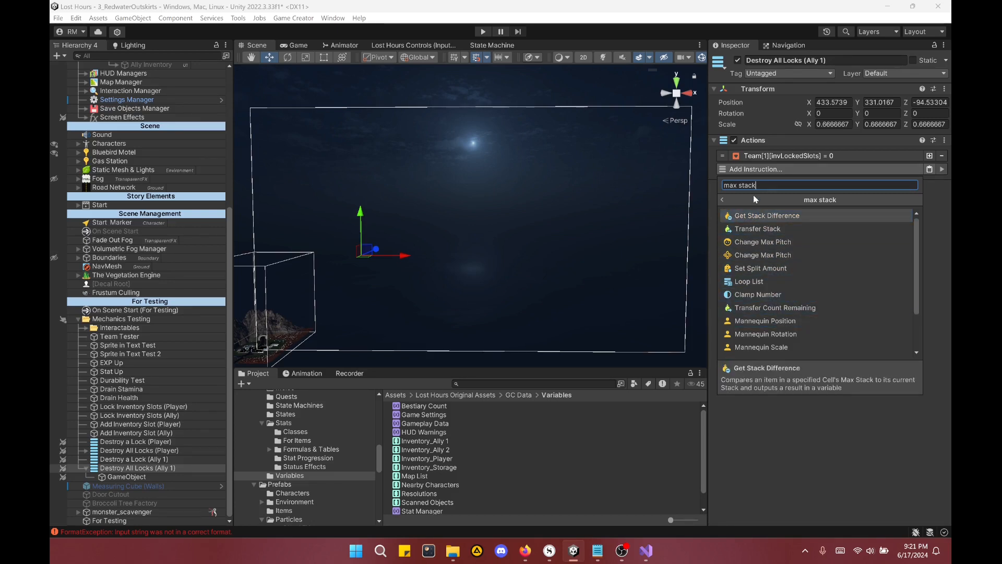
left_click(736, 202)
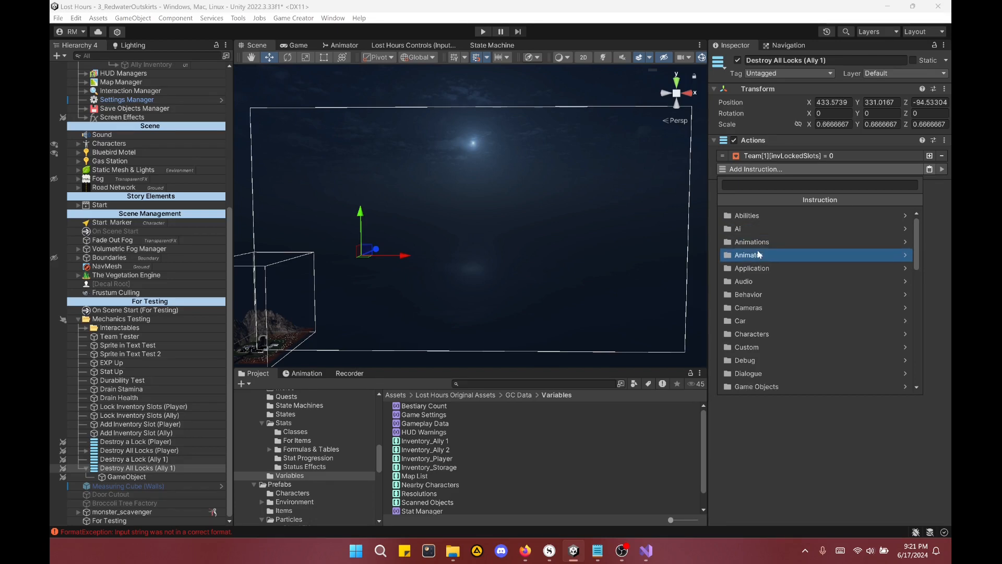
type("debug log number")
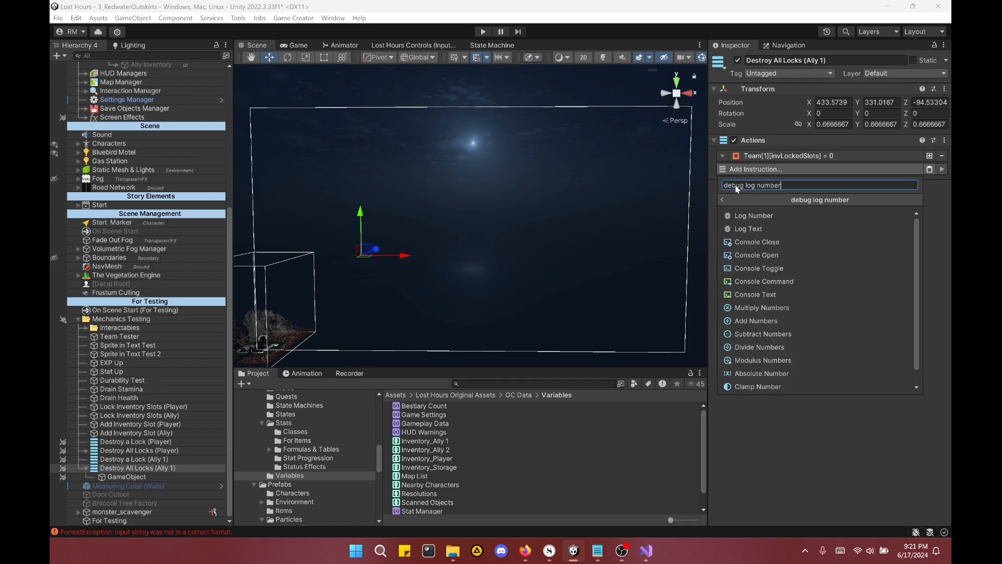
key("Return")
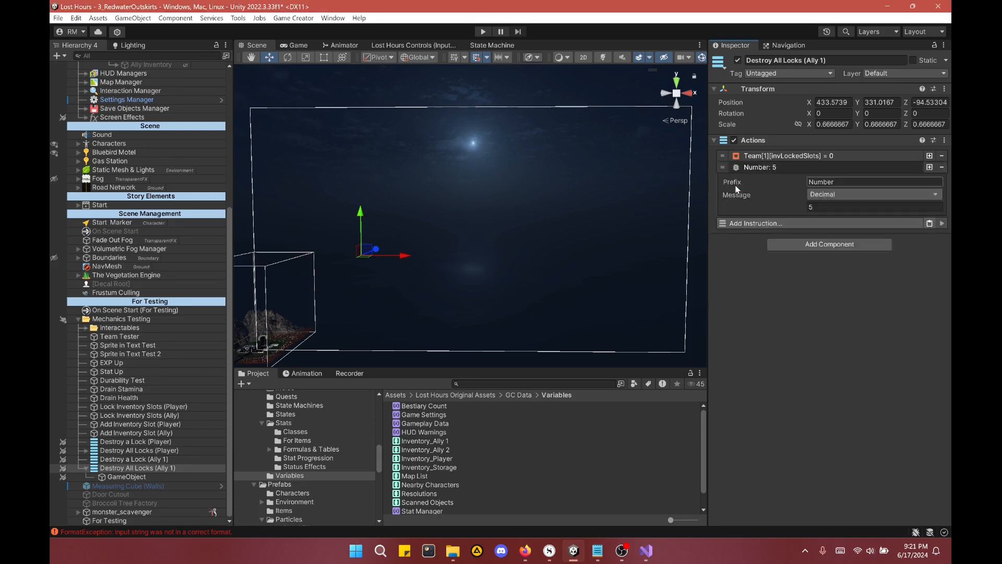
Step: Set the Log Number message to Item Max Stack, view its Cell source options, and remove the instruction
left_click(837, 196)
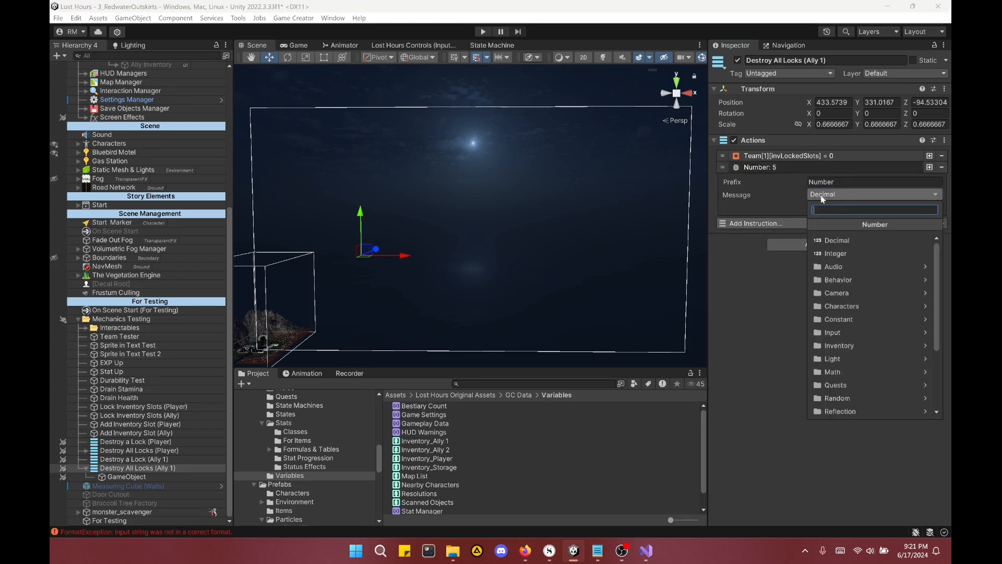
type("max stack")
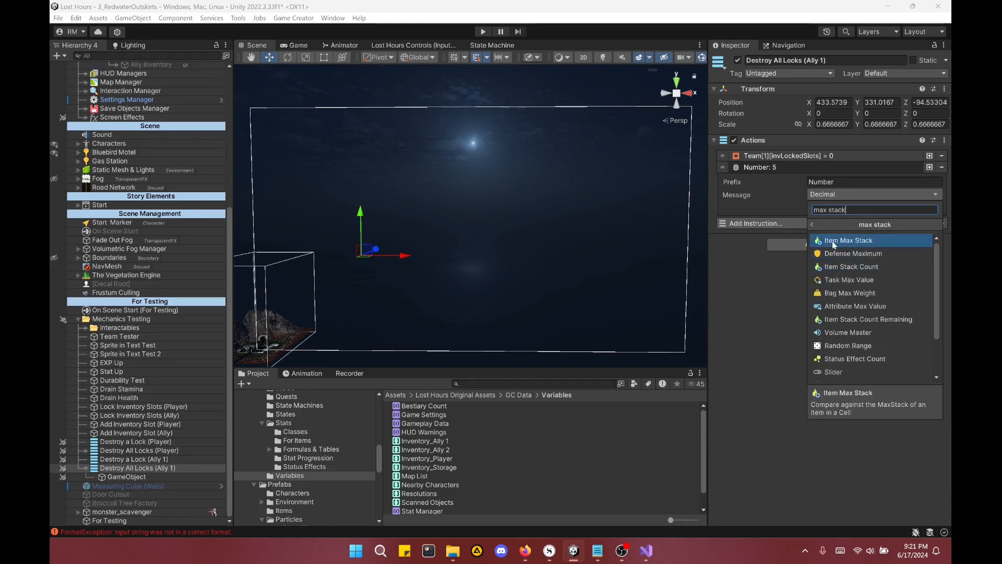
left_click(830, 240)
left_click(826, 209)
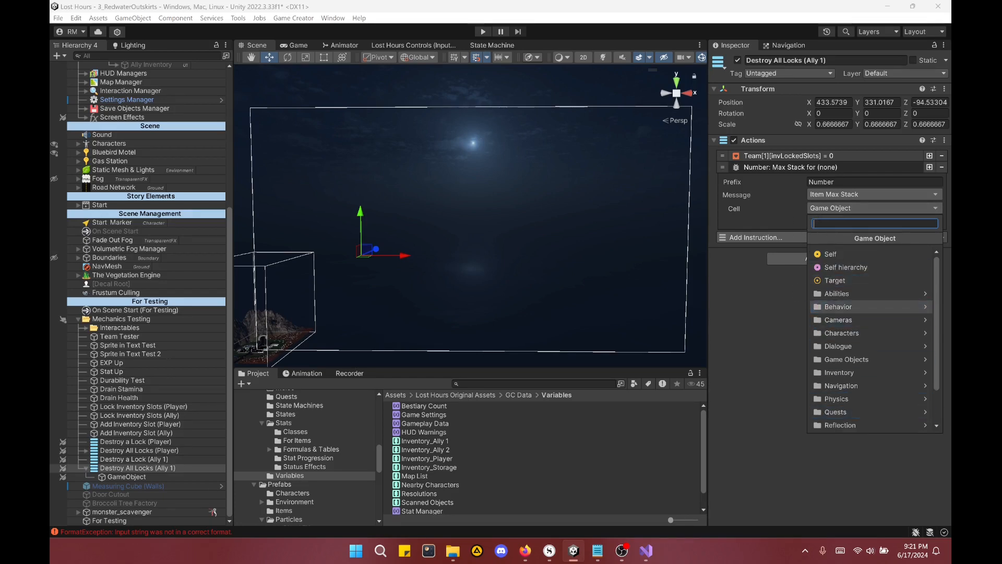
left_click(797, 197)
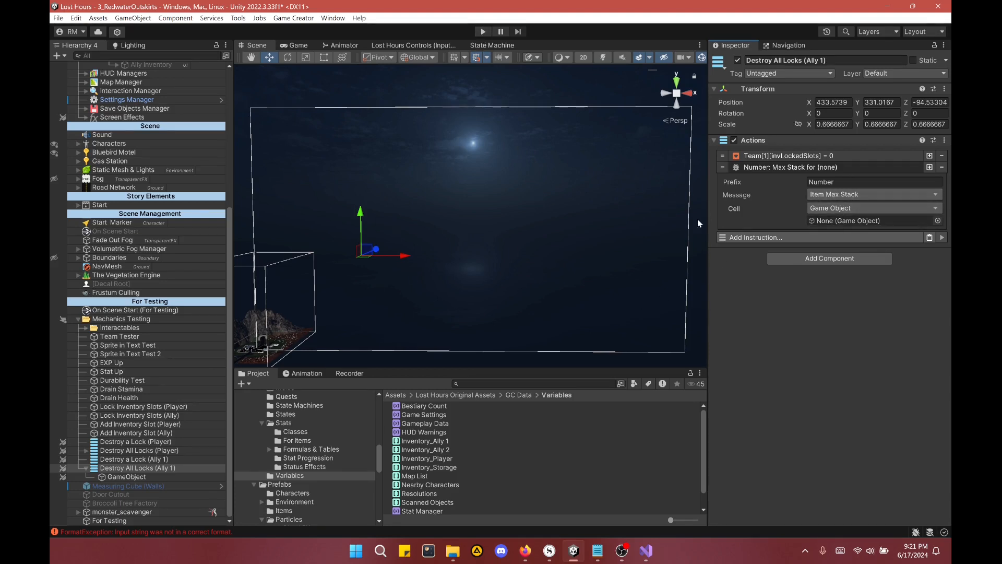
left_click(942, 167)
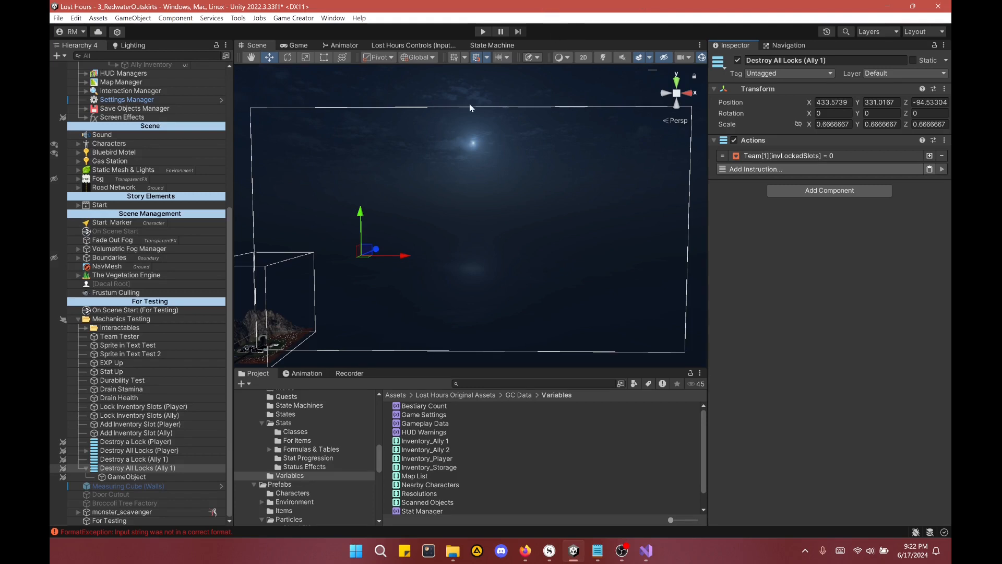
Step: Browse the project's GC Data inventory Items folder and the Inventory prefabs folder under UI and Graphics
mouse_move(380, 259)
middle_mouse_down()
mouse_move(358, 261)
mouse_move(375, 268)
middle_mouse_up()
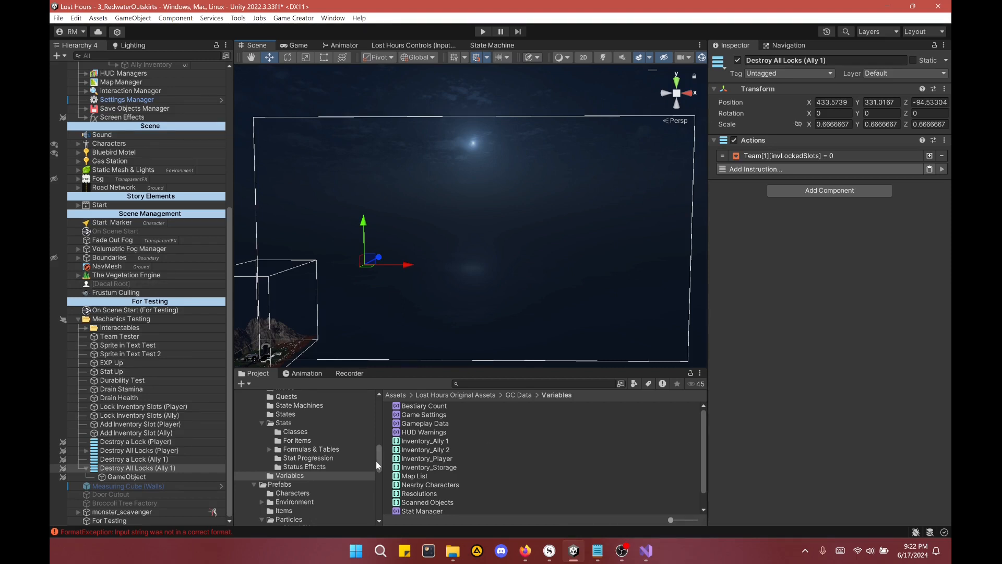
mouse_move(375, 461)
left_mouse_down()
mouse_move(379, 437)
mouse_move(379, 450)
left_mouse_up()
left_click(290, 470)
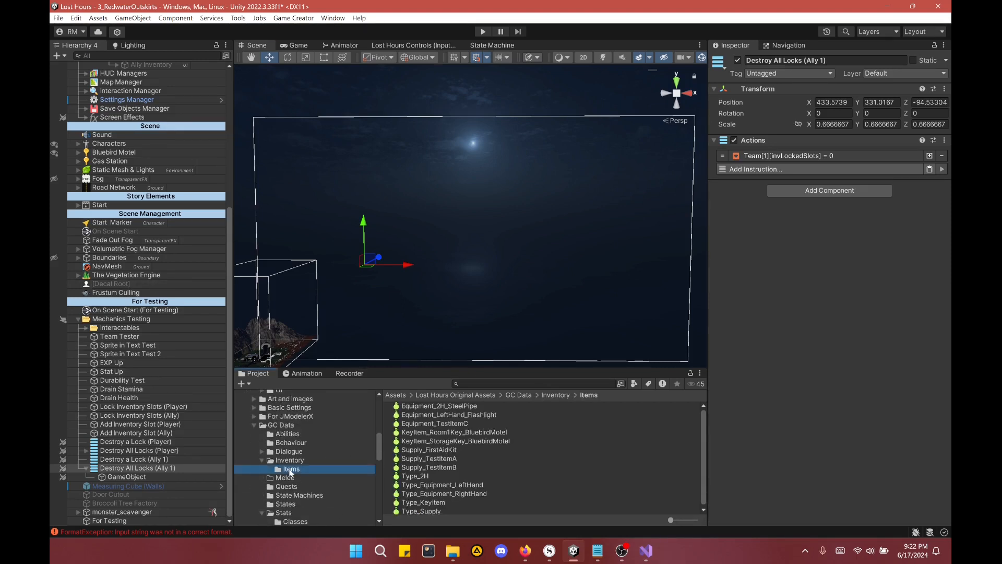
scroll(296, 493, "down", 8)
scroll(305, 488, "up", 3)
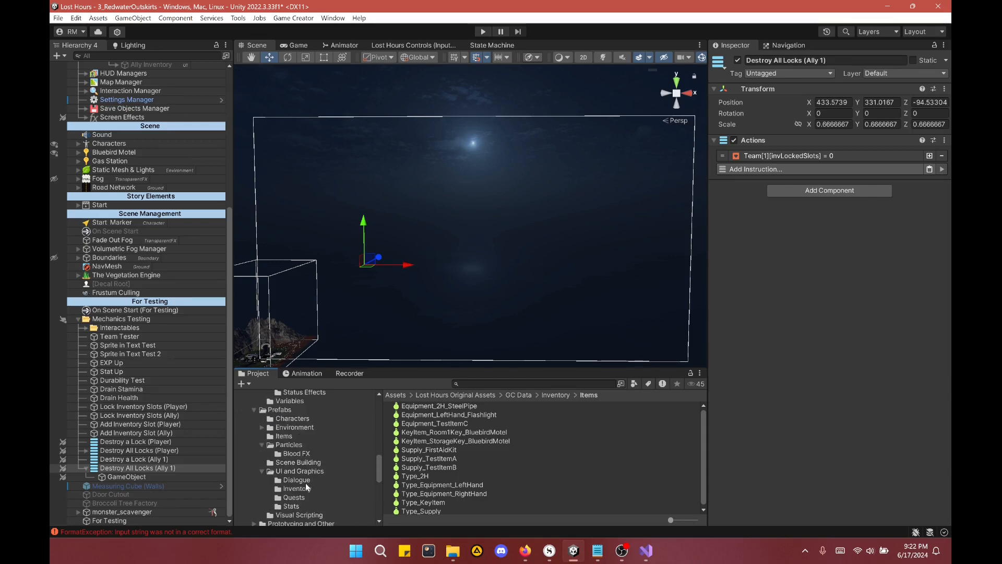
left_click(300, 488)
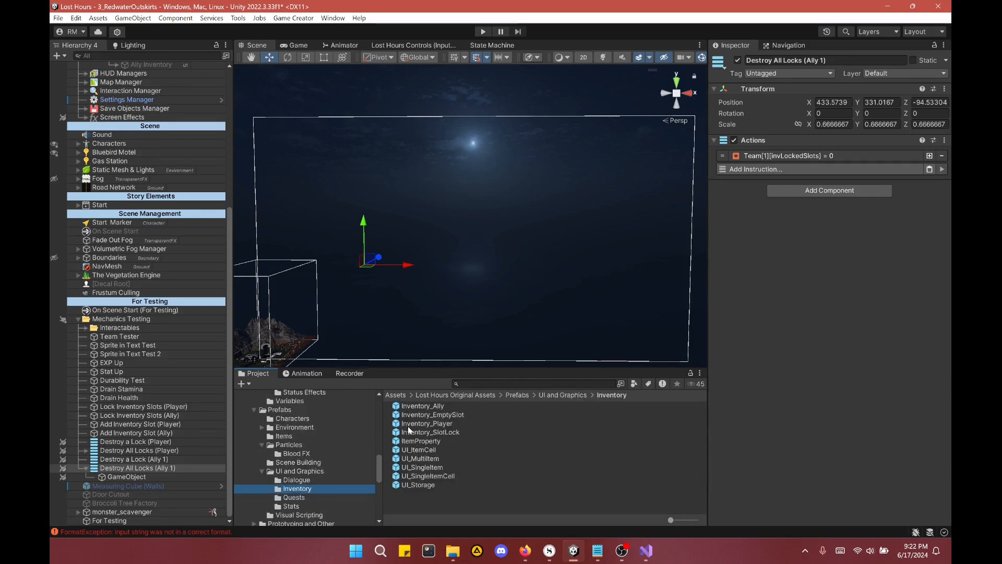
scroll(159, 166, "up", 7)
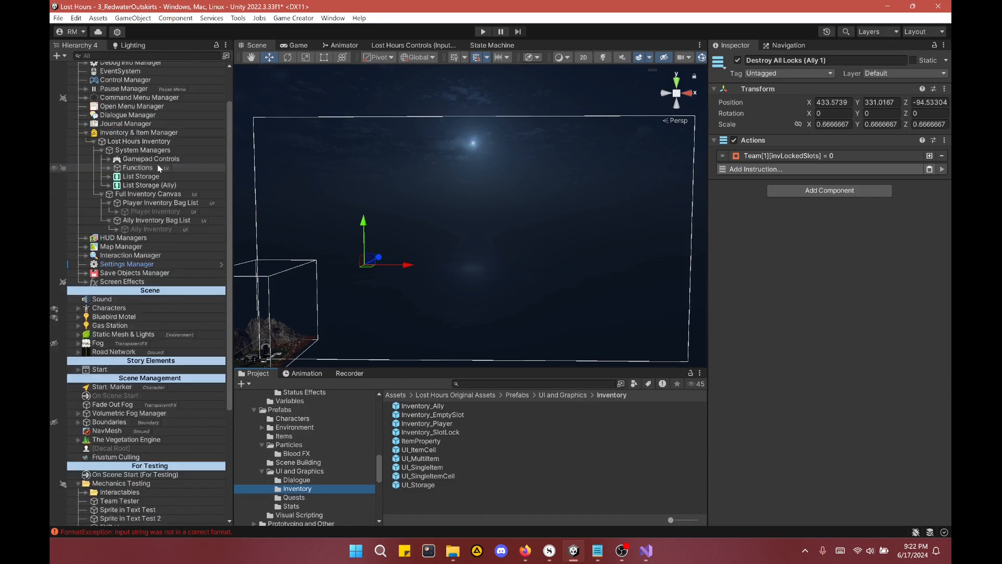
Step: Open the UI_ItemCell prefab for viewing and return to the scene, discarding the prefab changes
left_click(426, 451)
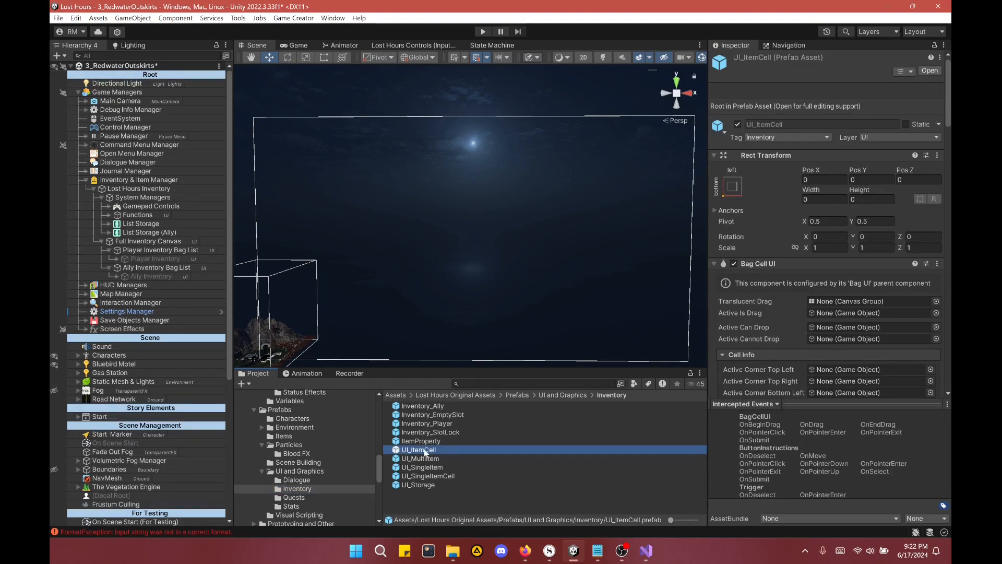
double_click(426, 450)
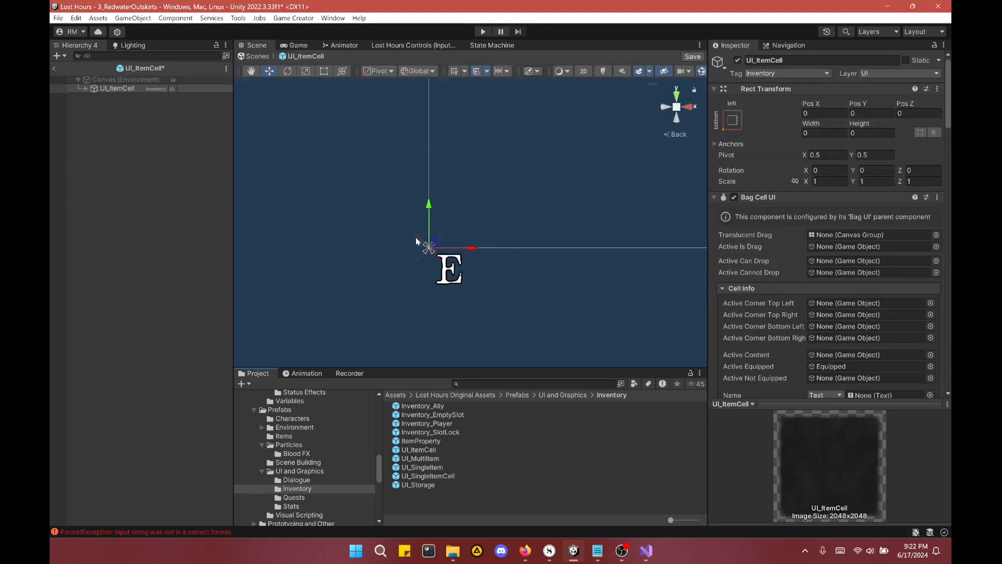
left_click(54, 69)
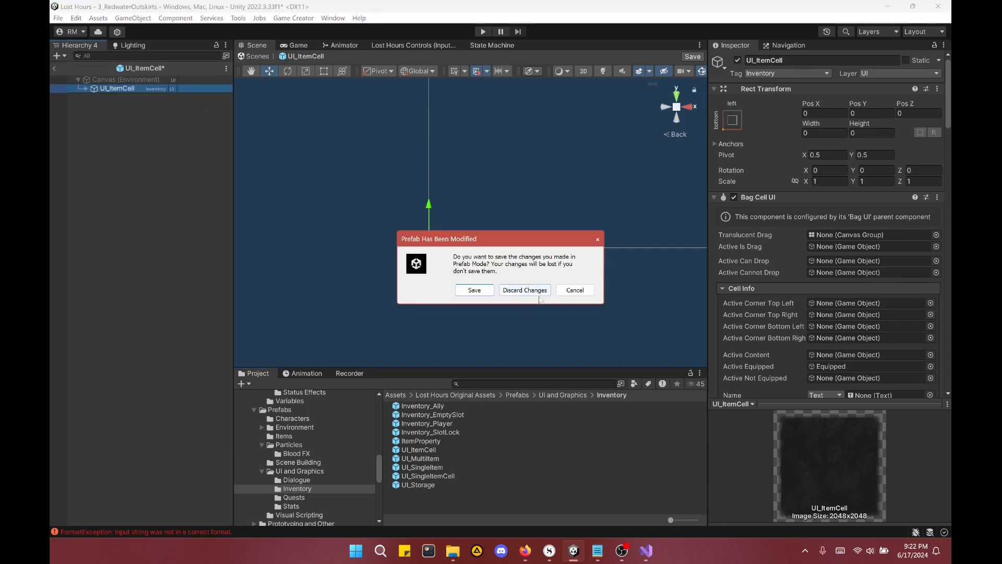
left_click(537, 292)
Step: Enter Play mode with the Flashlight selected in the inventory, and examine the runtime values of the Gameplay Data variables
key("ctrl+p")
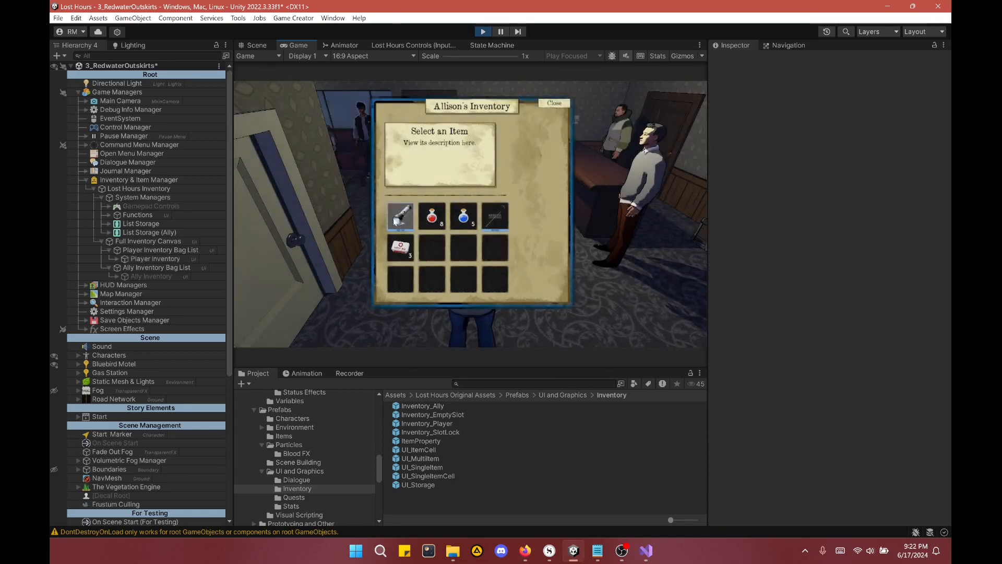
left_click(402, 204)
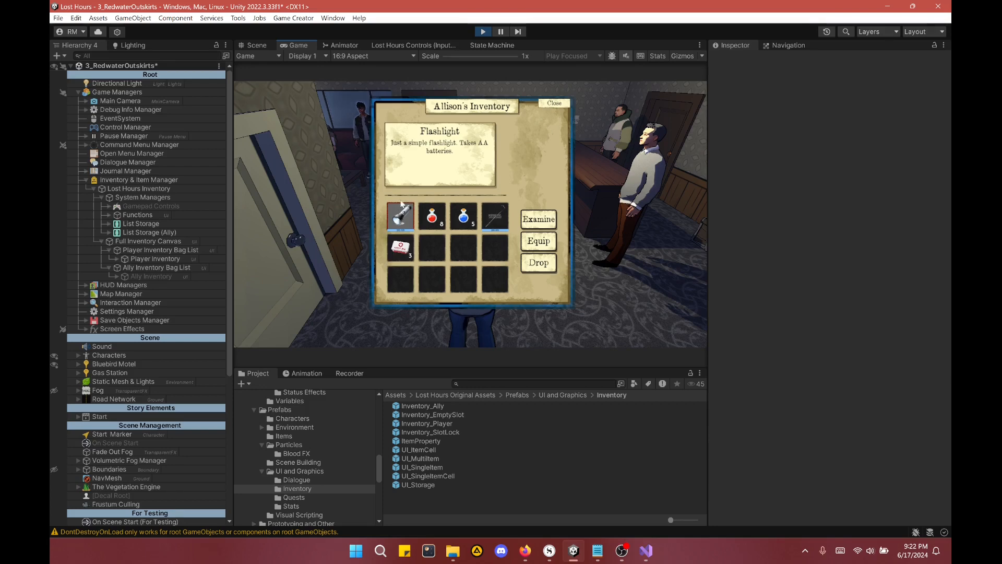
left_click_drag(377, 468, 374, 446)
left_click(289, 516)
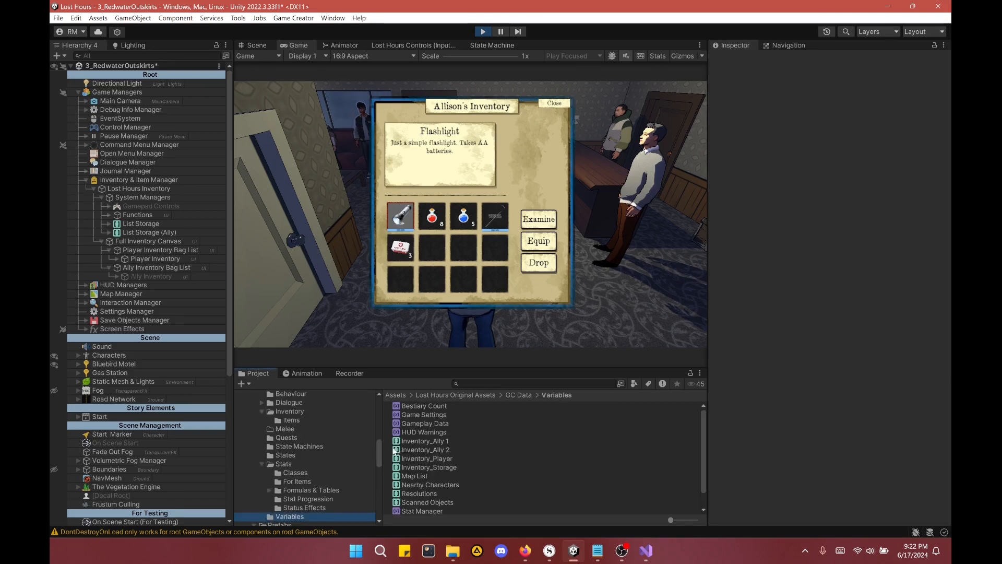
left_click(410, 426)
scroll(793, 371, "down", 2)
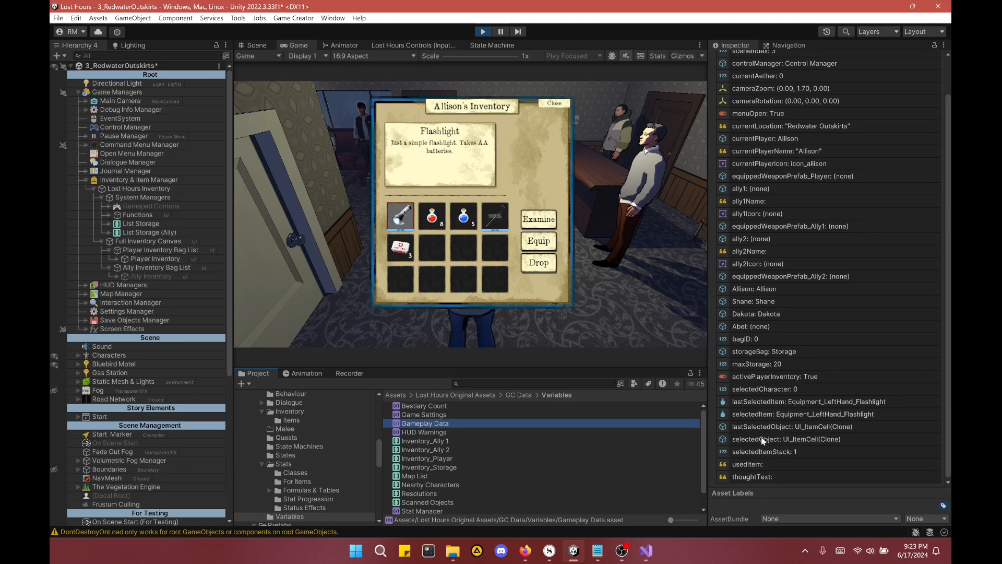
Step: Switch to Visual Studio and examine the m_Cell field and Get method in GetDecimalItemStackRemaining.cs
left_click(650, 558)
scroll(491, 235, "down", 3)
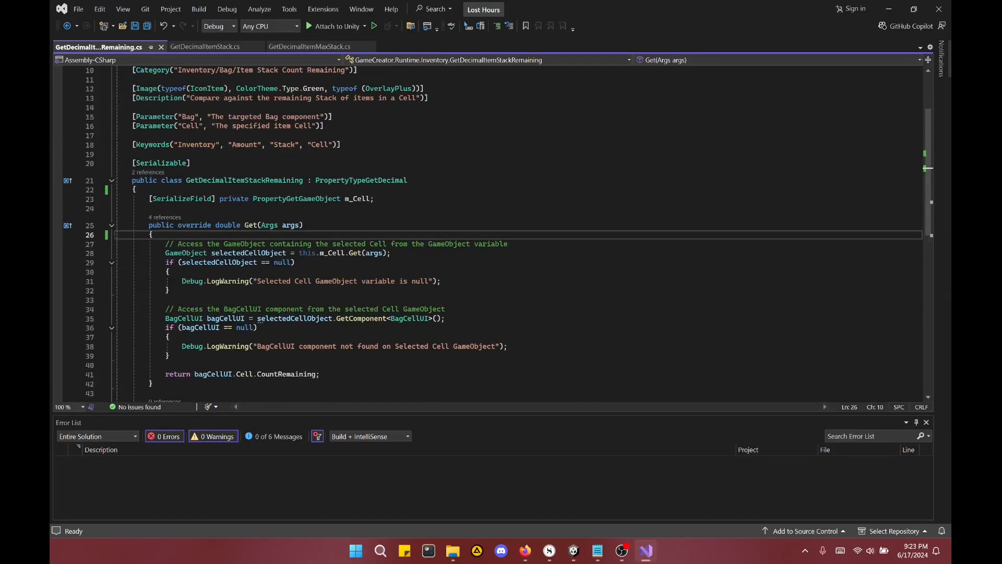
left_click(299, 199)
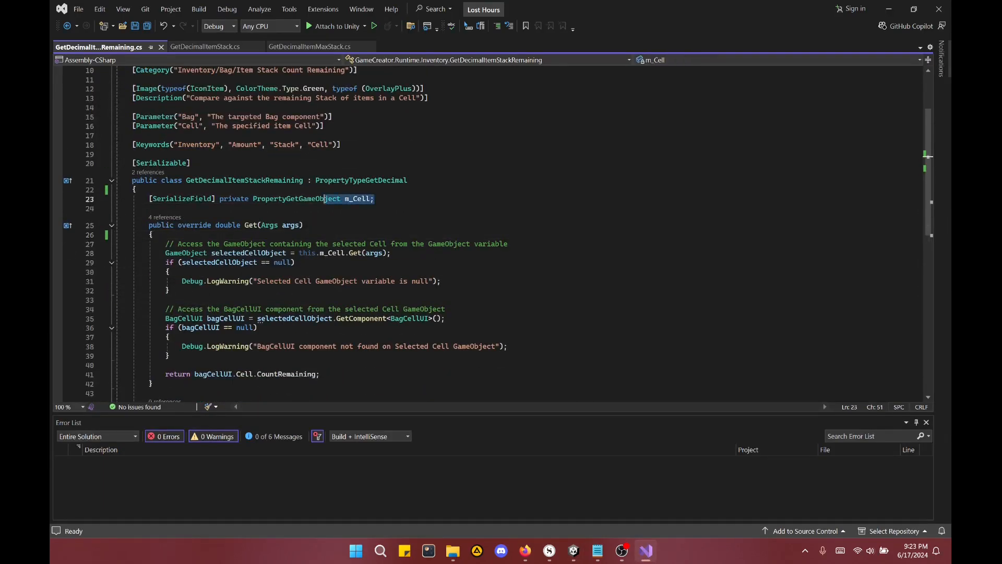
left_click_drag(253, 199, 340, 199)
left_click(297, 263)
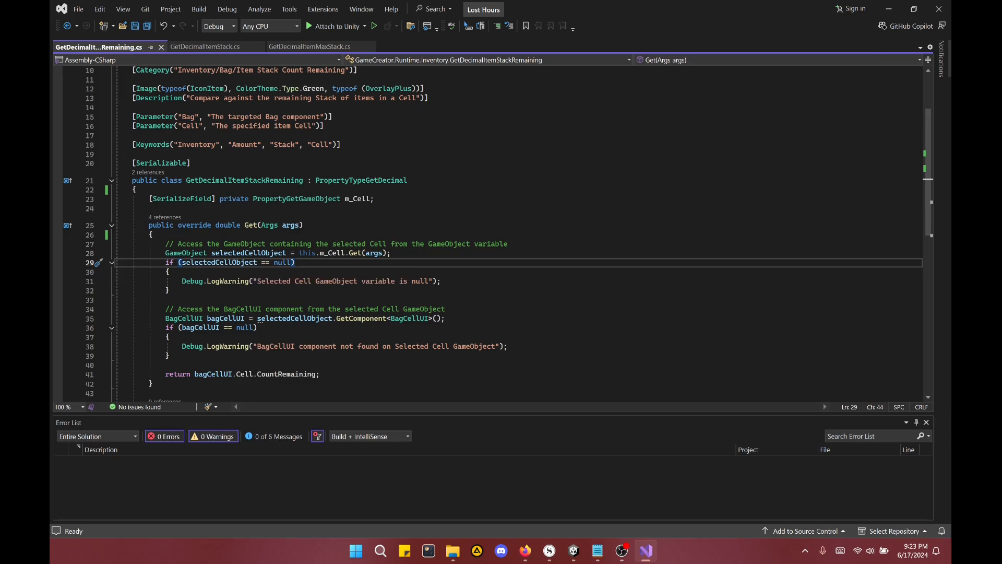
scroll(295, 319, "down", 3)
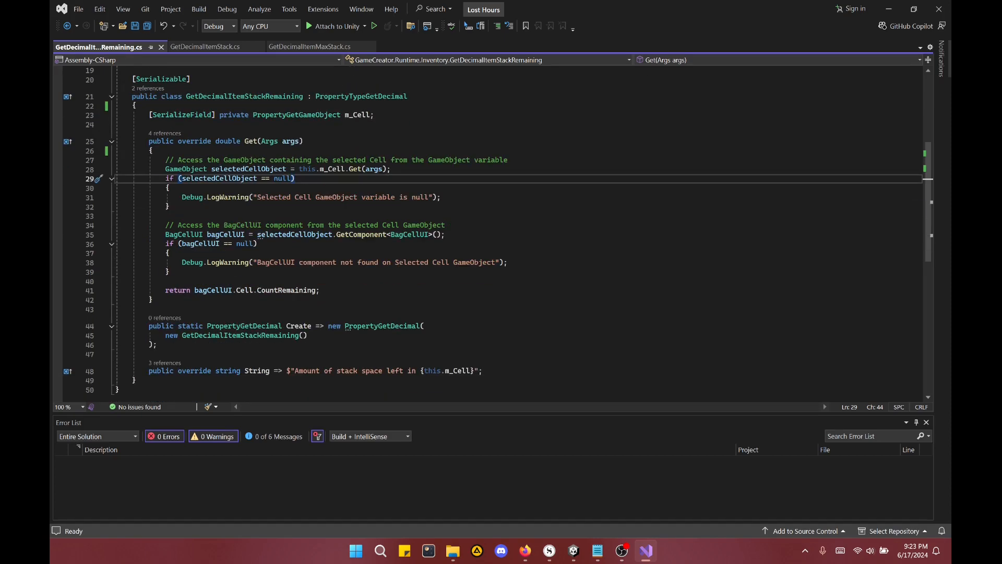
scroll(491, 233, "down", 3)
scroll(491, 232, "up", 3)
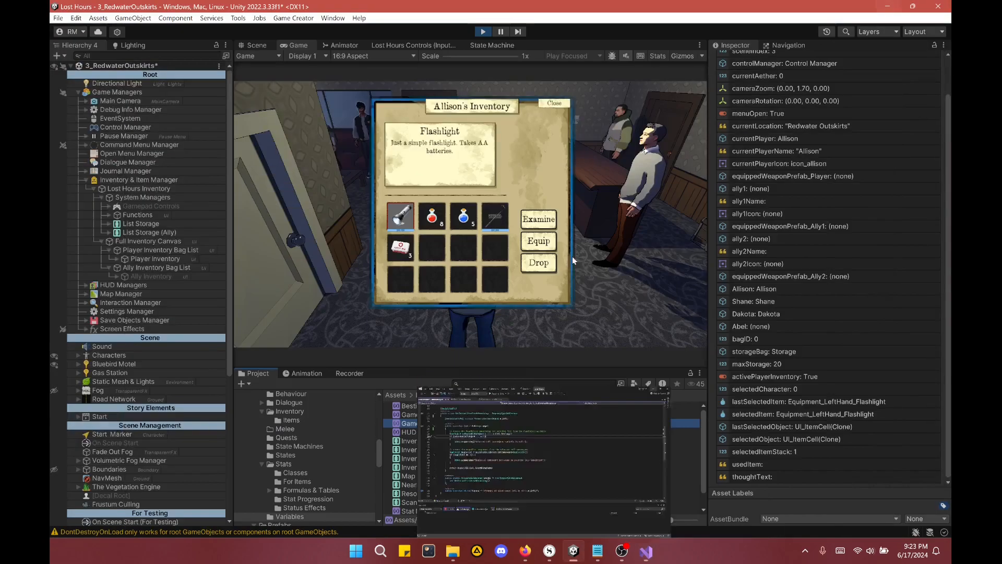
Step: Return to Unity, select Test Item A in the inventory to check the Gameplay Data variables, and exit Play mode
left_click(890, 9)
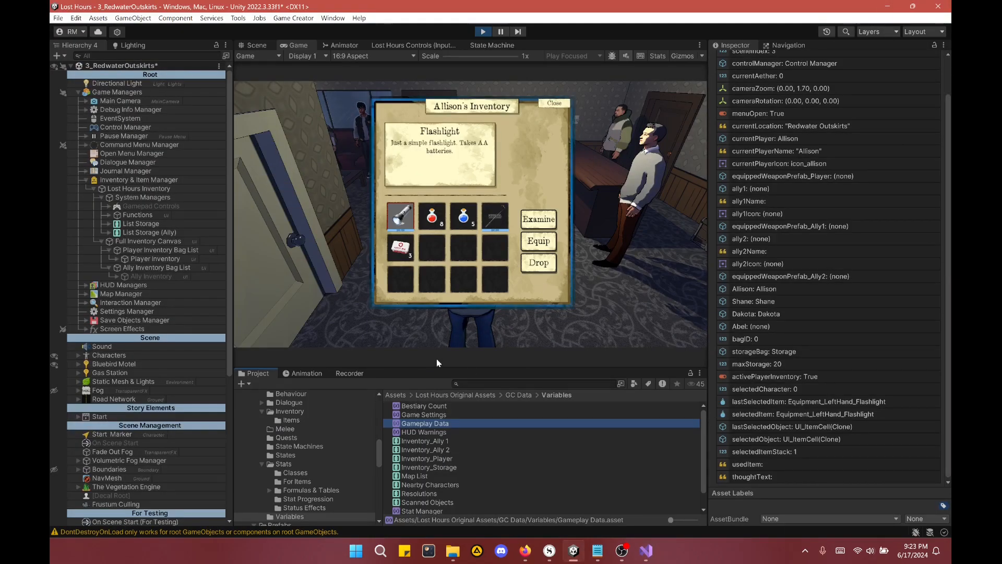
left_click(423, 218)
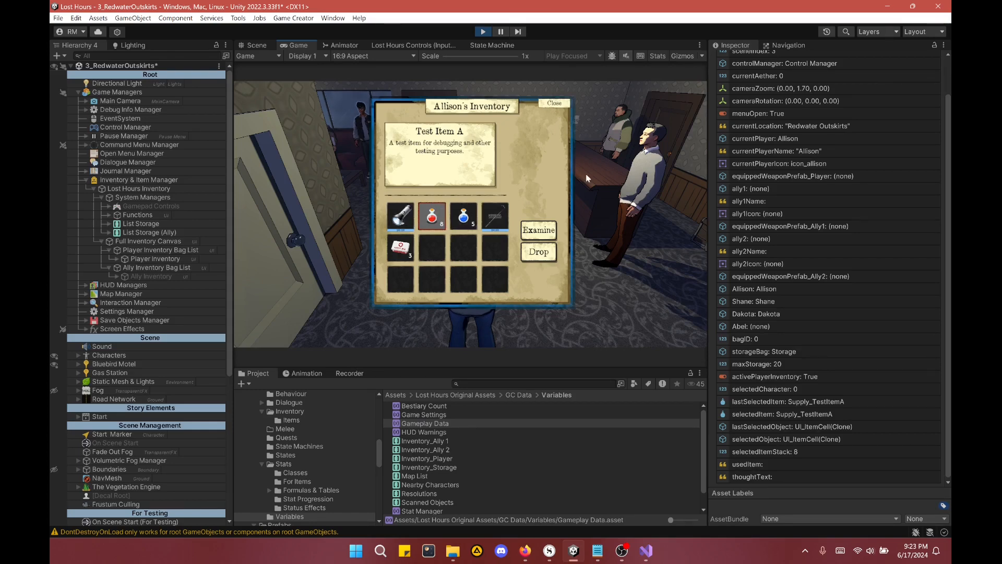
left_click(484, 33)
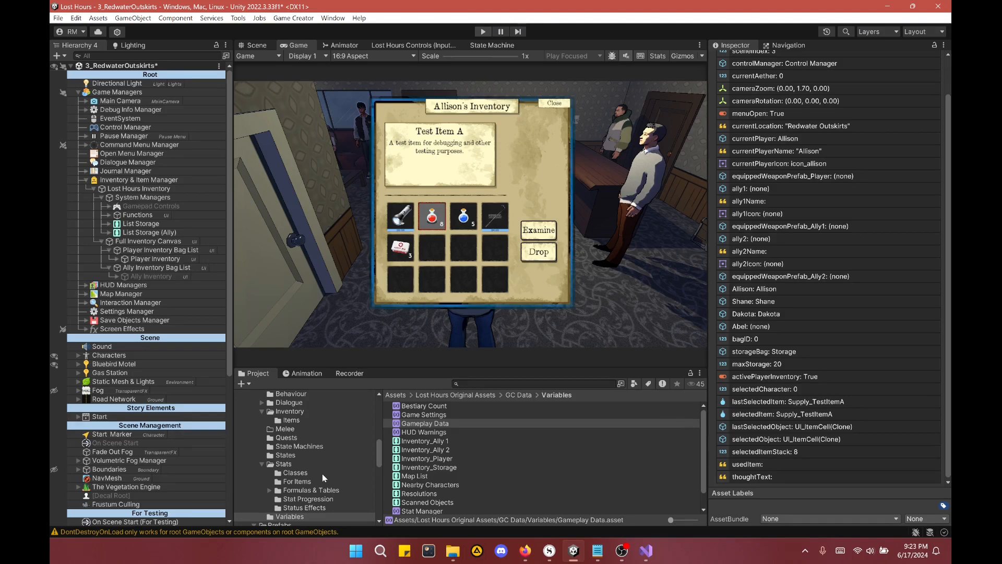
Step: Select the UI_ItemCell prefab in the Inventory prefabs folder and inspect its Bag Cell UI component settings
scroll(321, 474, "down", 3)
scroll(321, 474, "down", 3)
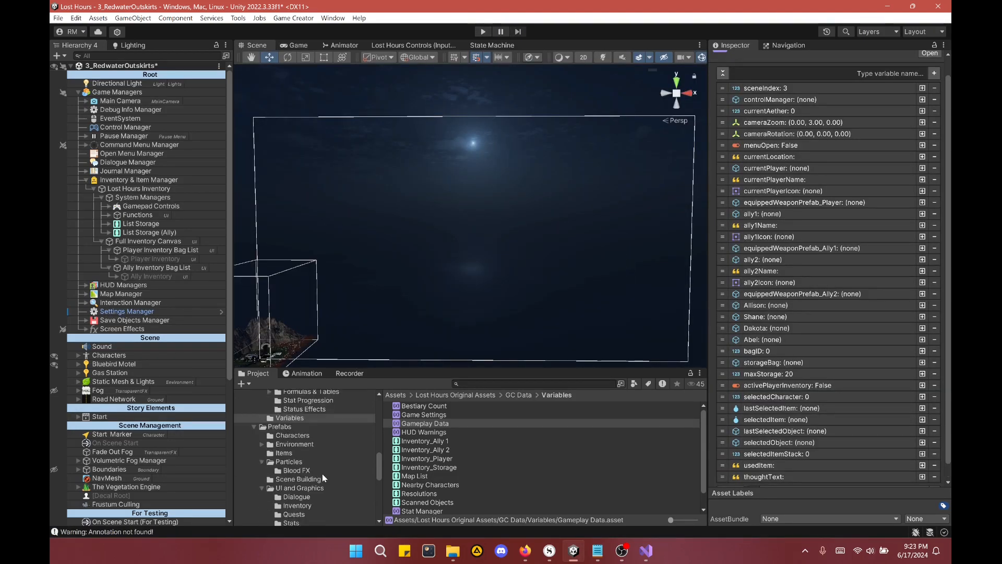
left_click(297, 472)
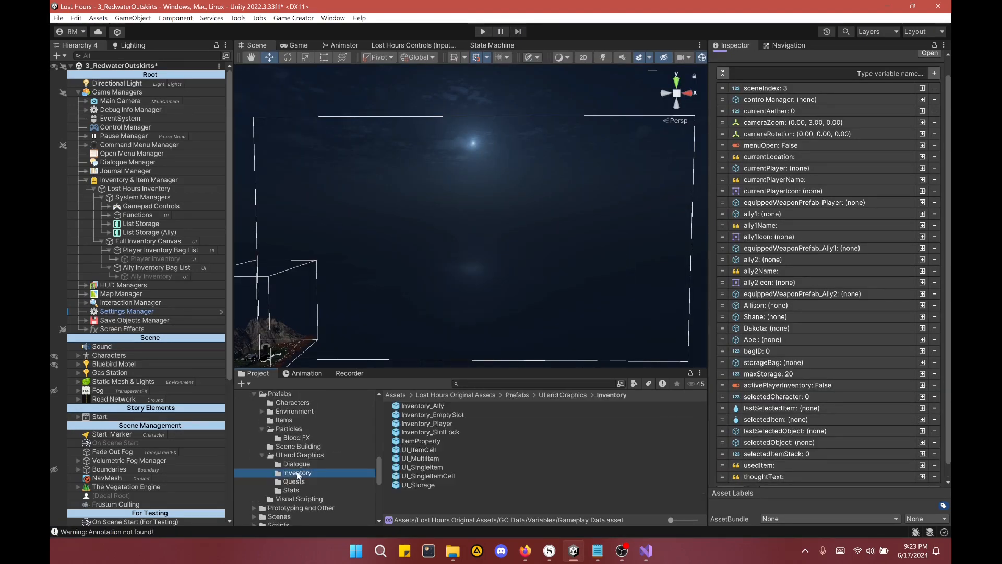
left_click(420, 449)
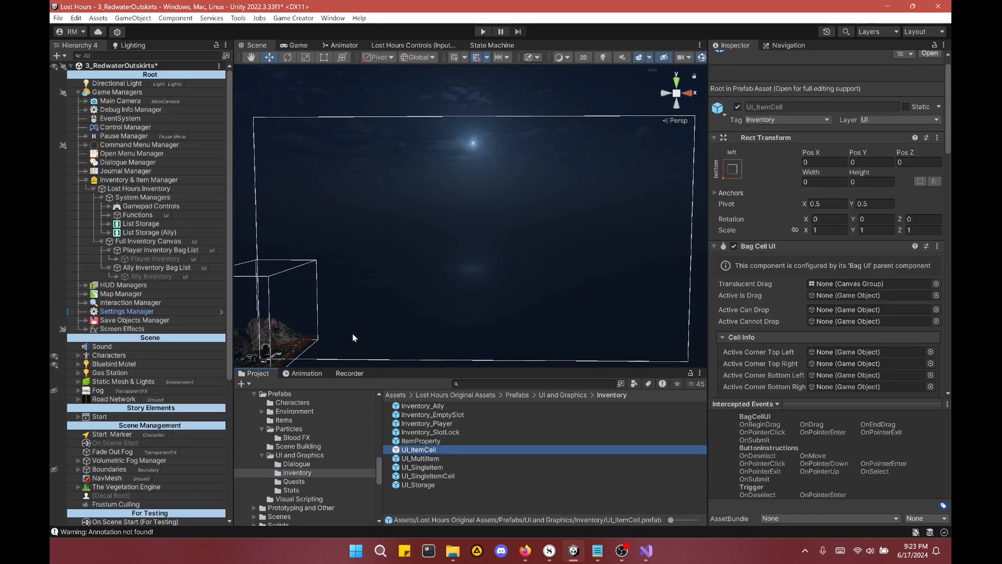
scroll(806, 230, "down", 10)
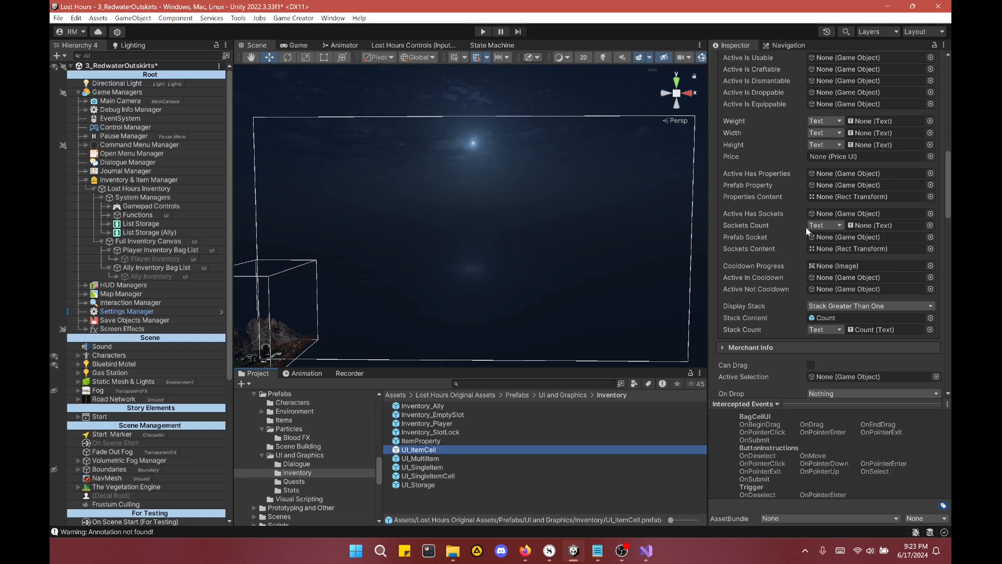
Step: Examine the UI_ItemCell prefab's Image, Button instructions, Trigger components, and Bag Cell UI stack settings
scroll(806, 227, "down", 10)
scroll(808, 232, "down", 8)
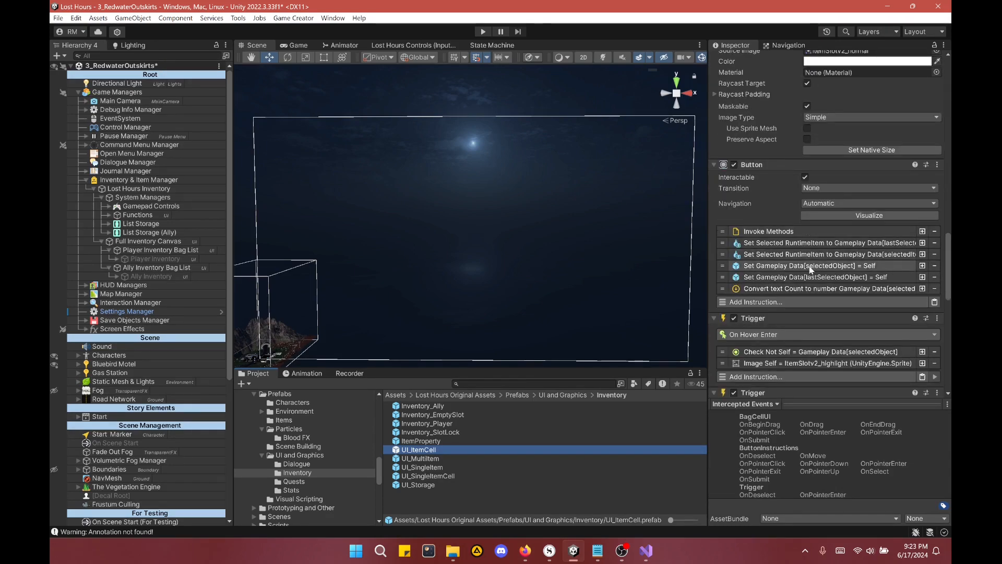
scroll(809, 265, "down", 5)
scroll(809, 265, "up", 8)
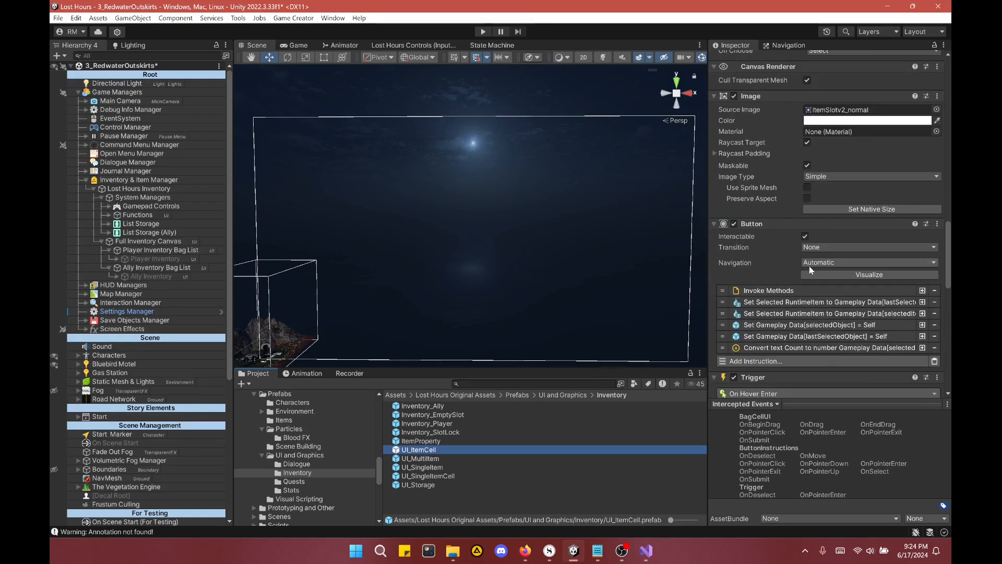
scroll(809, 265, "up", 12)
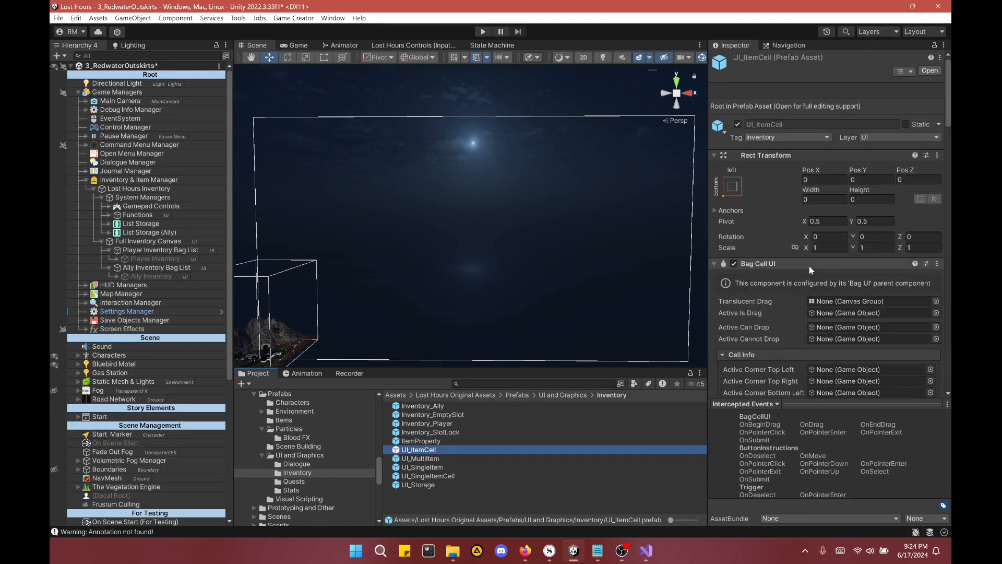
scroll(809, 265, "down", 10)
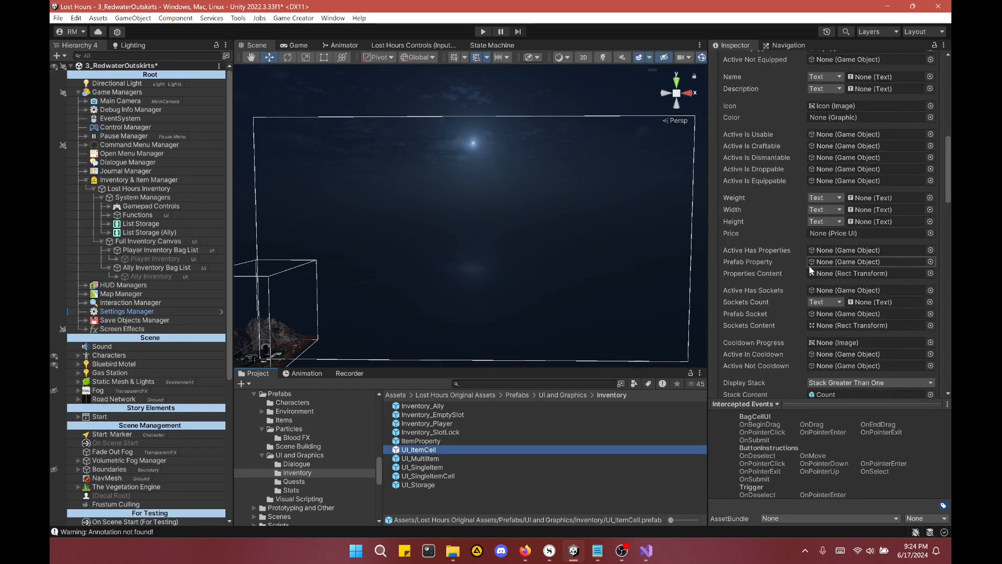
scroll(809, 265, "down", 8)
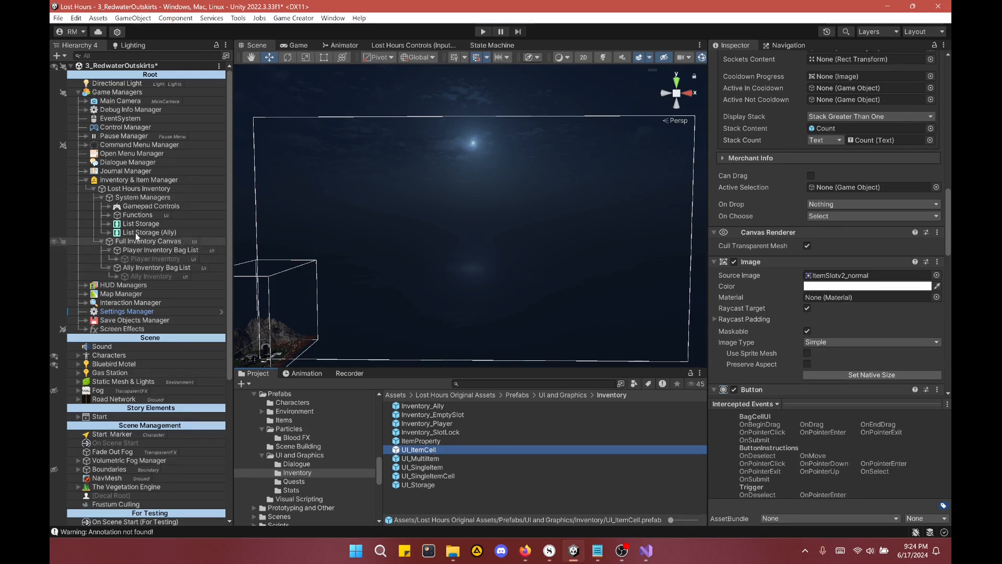
Step: Open the UI_MultiItem prefab, inspect the branches of its Add to Bag Conditions object, and return to the scene
double_click(434, 457)
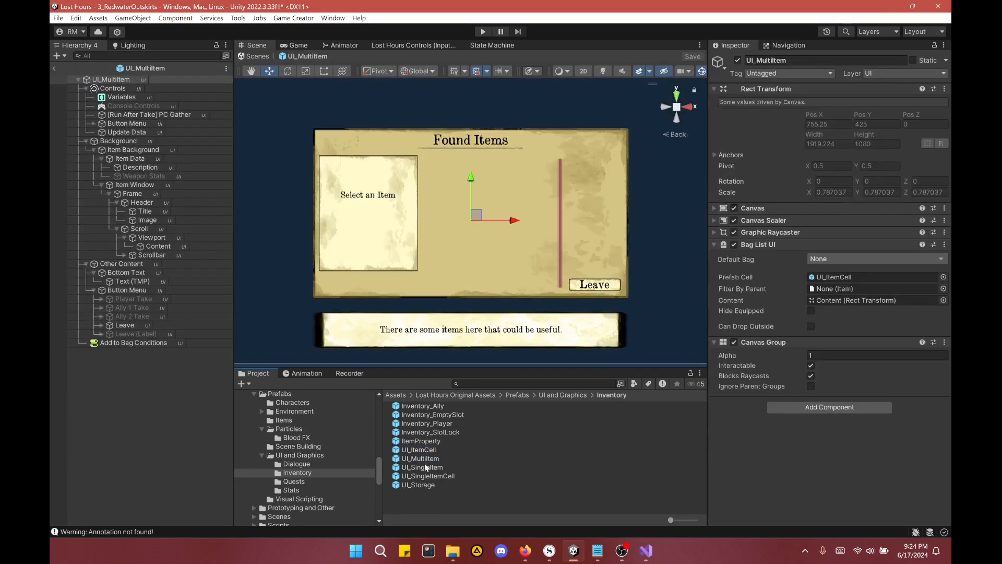
left_click(147, 343)
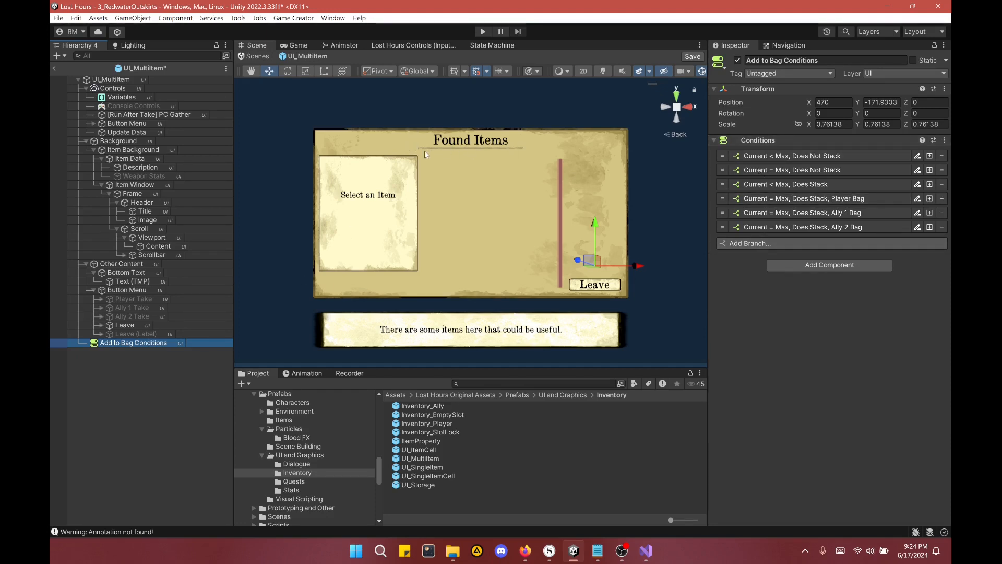
left_click(54, 68)
left_click(474, 287)
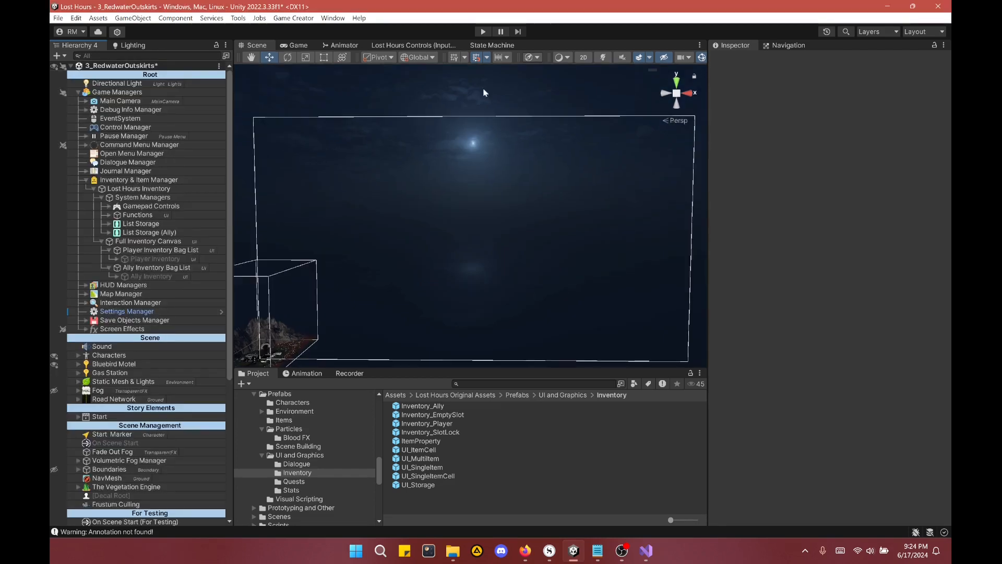
Step: Enter Play mode, open the Found Items window at the box by the motel counter, and select the Flashlight
left_click(482, 32)
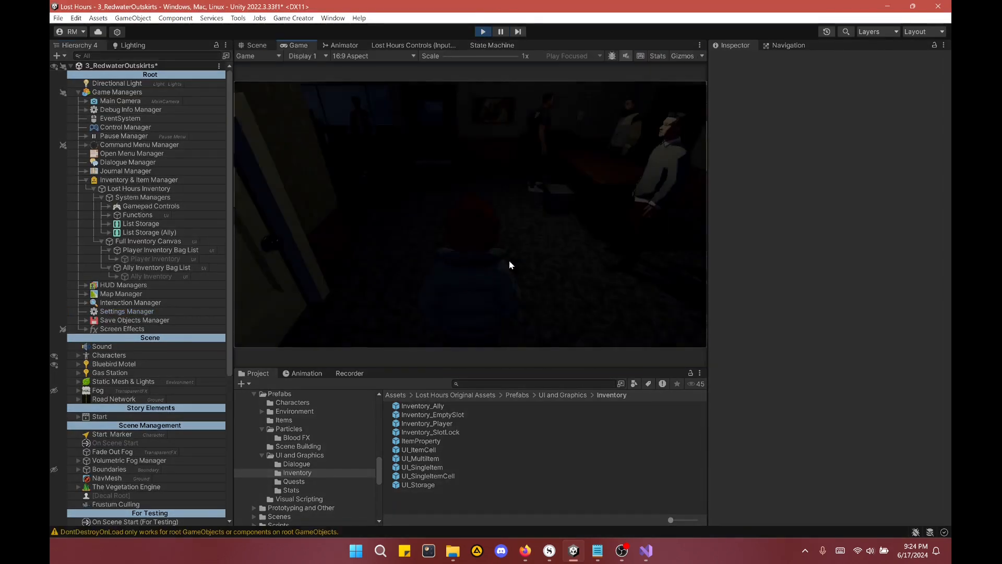
key("w")
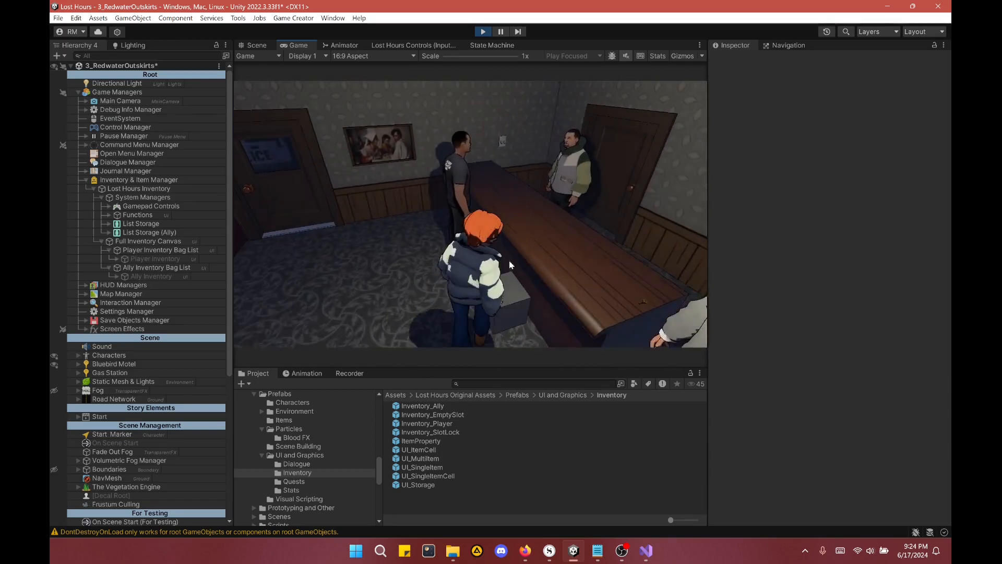
key("e")
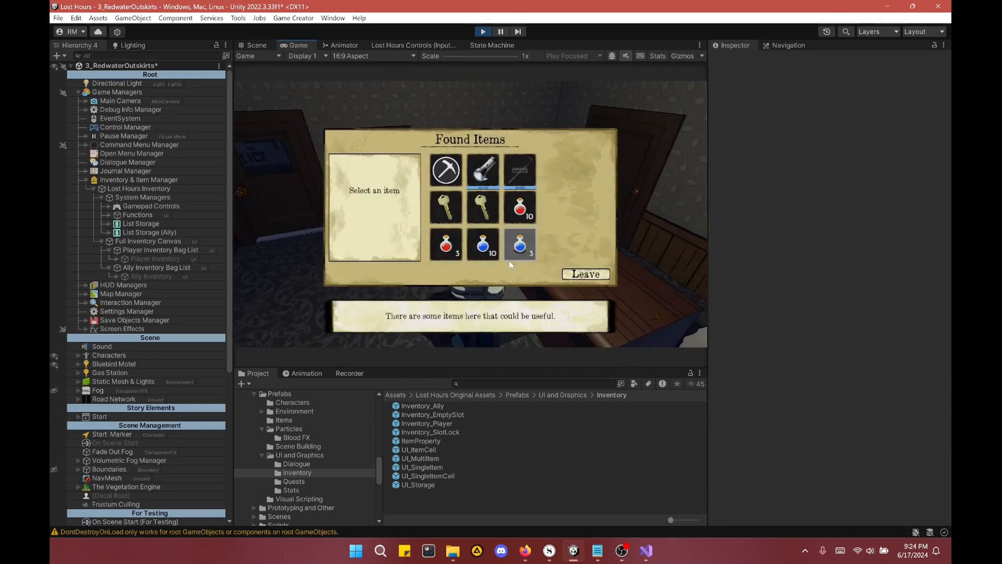
left_click(487, 177)
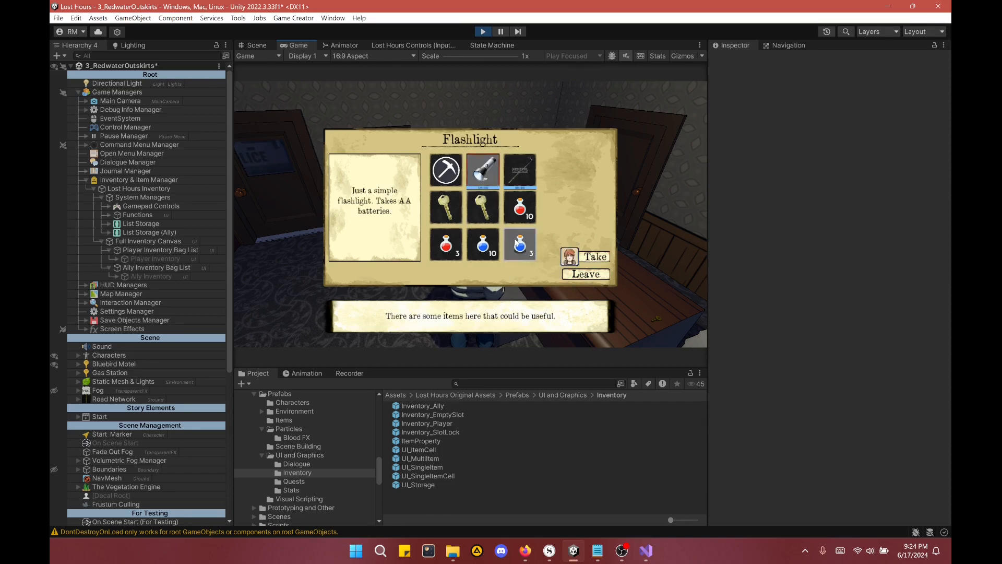
Step: Take one of the keys and the third item in the first row from Found Items, and leave the window
left_click(514, 251)
left_click(478, 211)
left_click(588, 259)
left_click(455, 207)
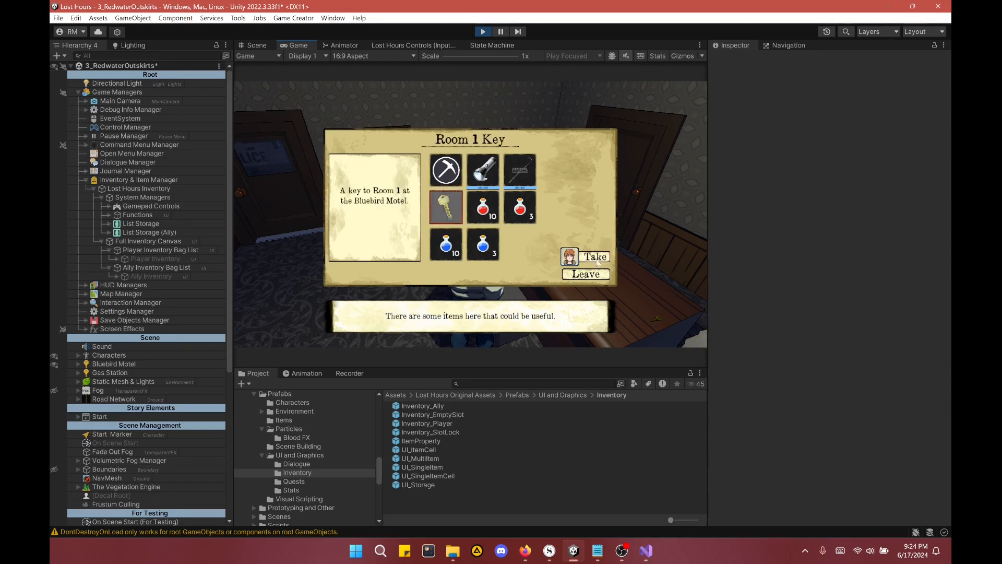
left_click(520, 169)
left_click(589, 257)
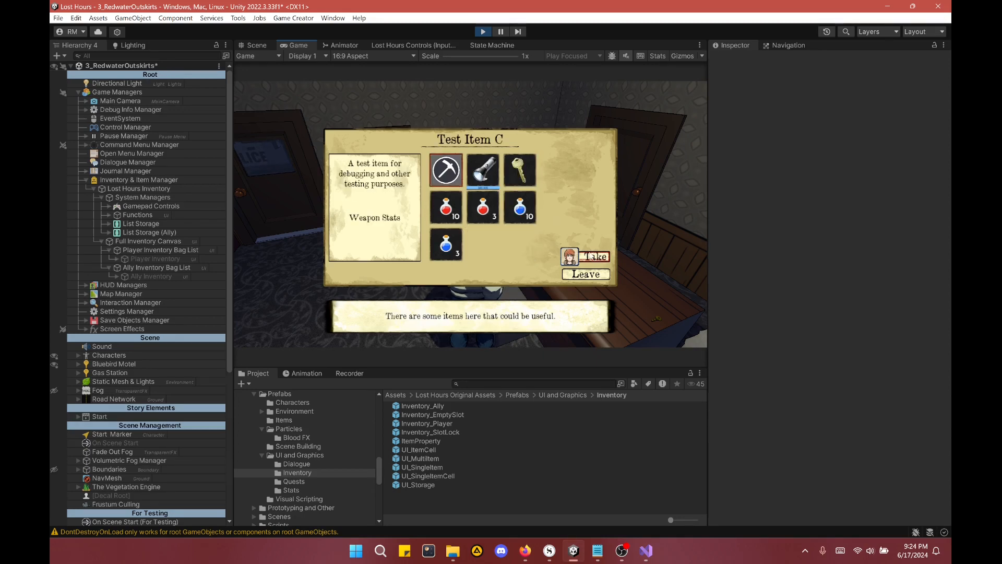
left_click(585, 274)
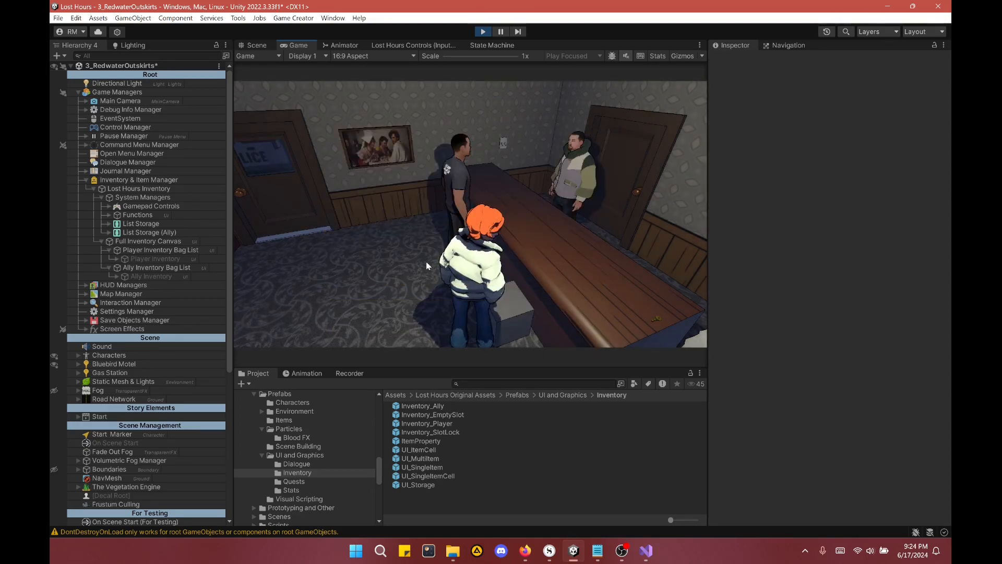
Step: Select Team Tester in the For Testing section and run its Set Team[1] = Shane action to add an ally
key("s")
key("a")
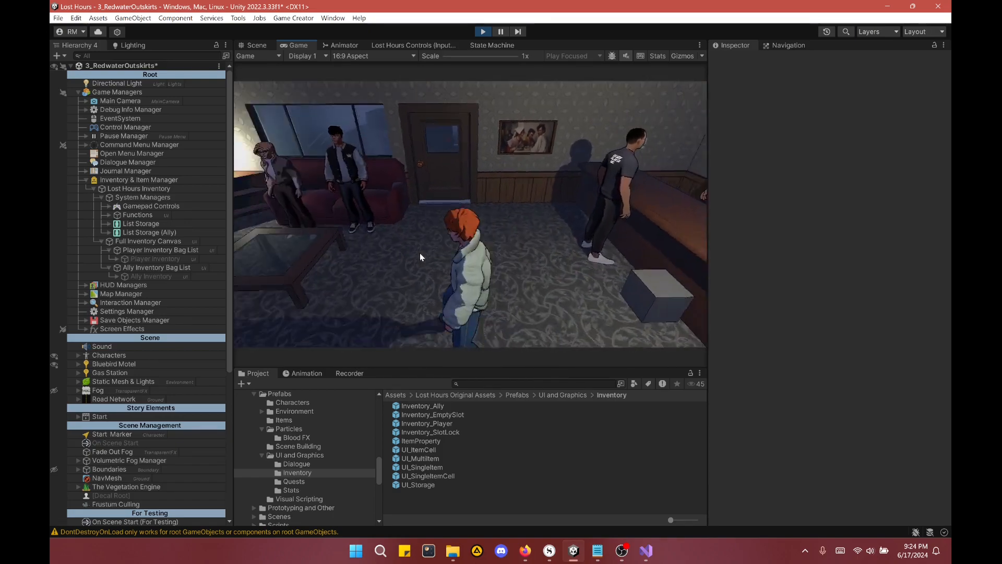
key("s")
key("a")
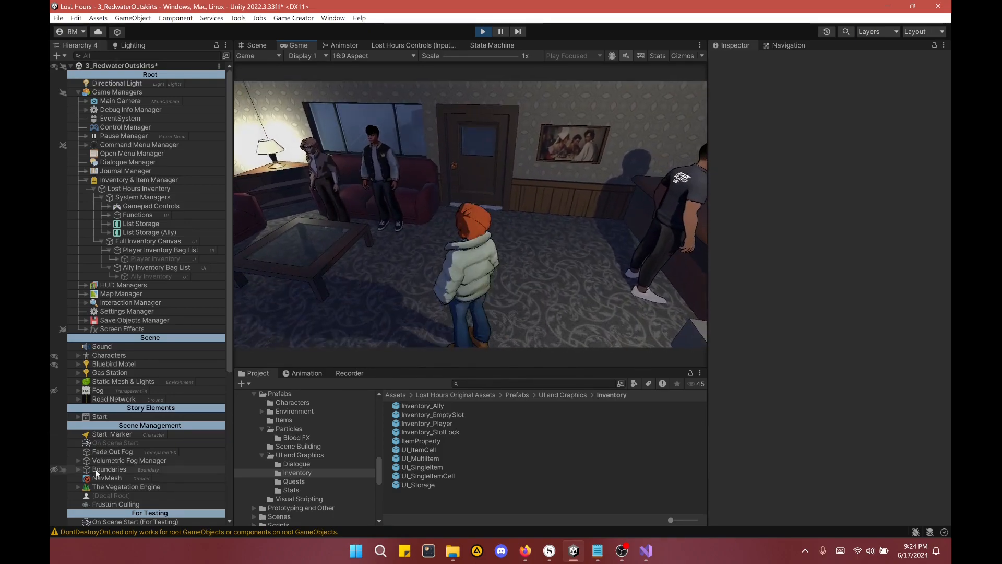
scroll(96, 469, "down", 4)
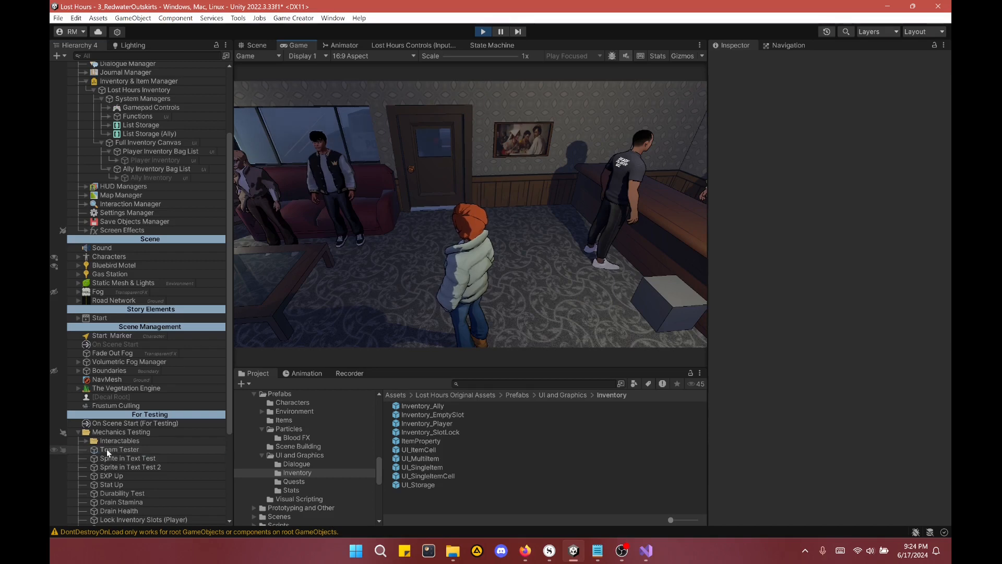
left_click(107, 449)
left_click(585, 256)
key("d")
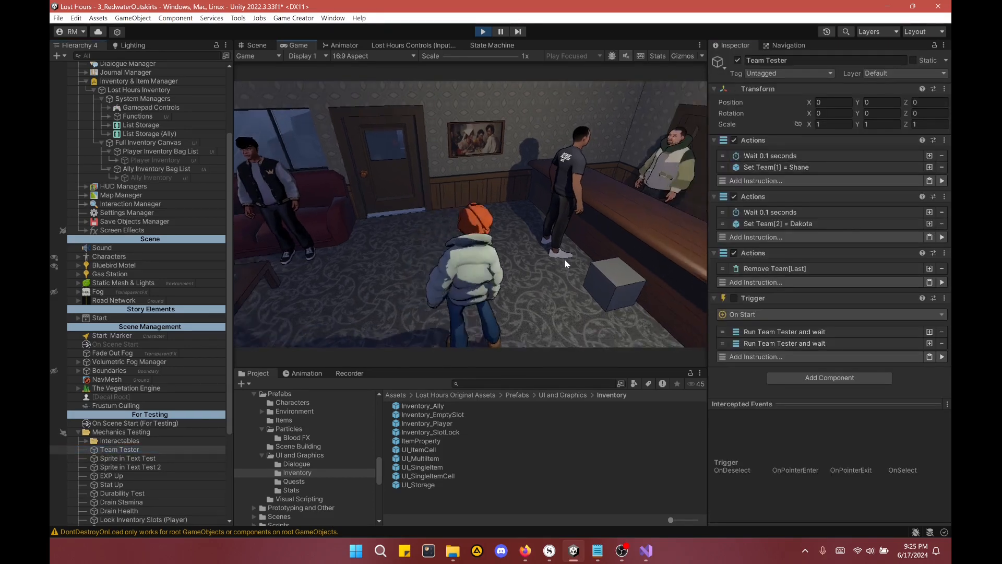
Step: Reopen the Found Items window, select Test Item A to check its player and ally Take options, and leave
key("e")
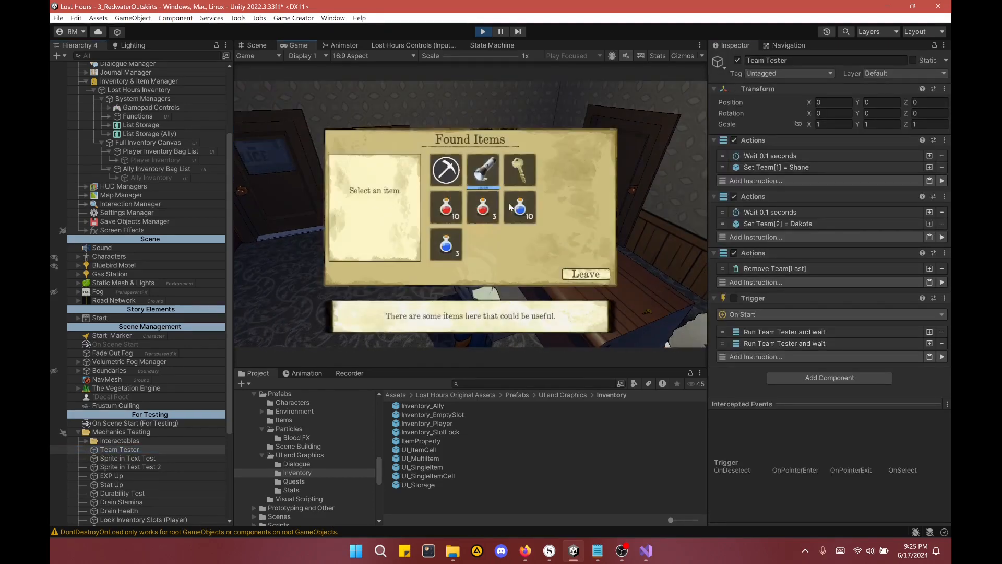
left_click(483, 208)
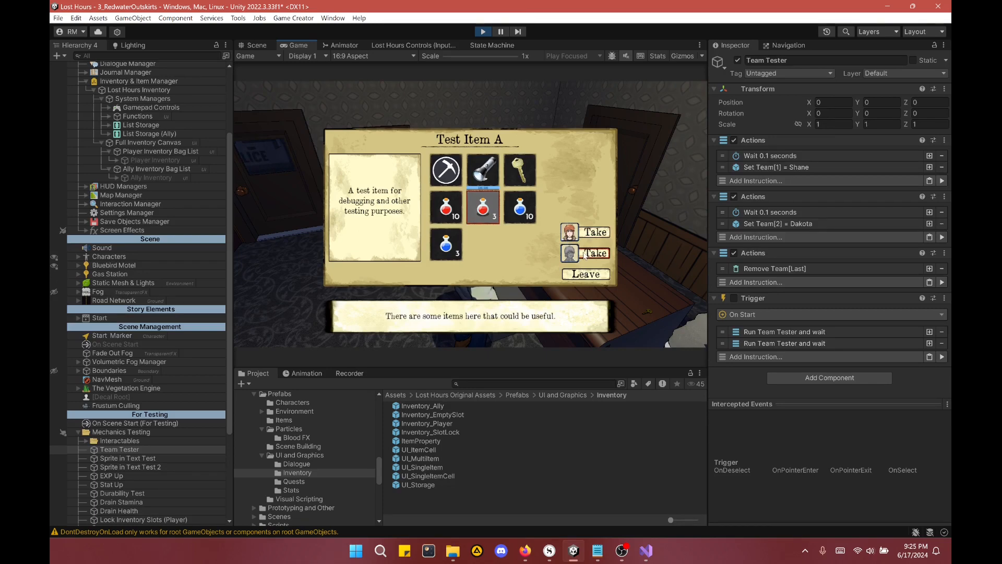
left_click(584, 275)
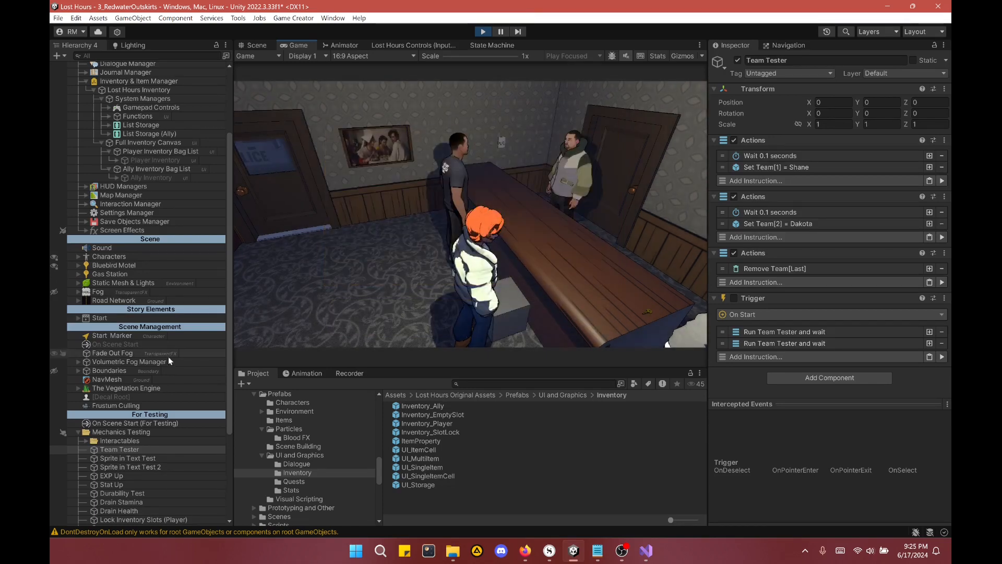
Step: Check the player's inventory with the ally tab, and view the Found Items window again before leaving it
left_click(316, 265)
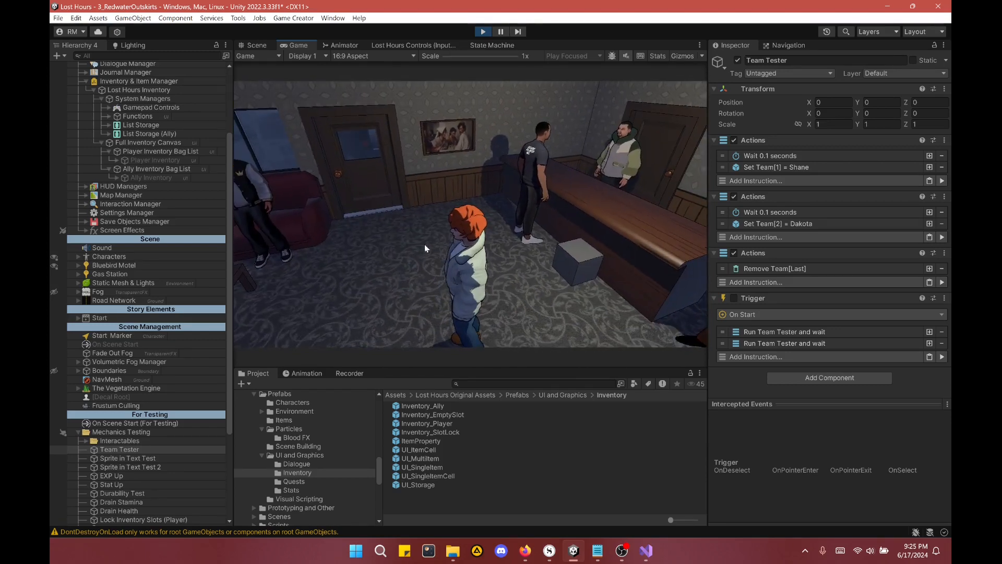
key("Tab")
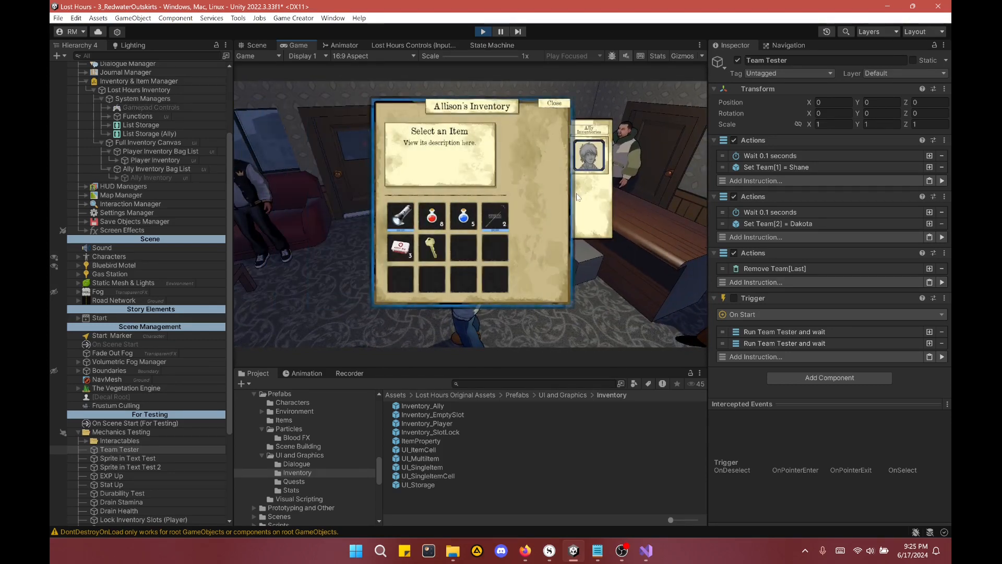
key("Tab")
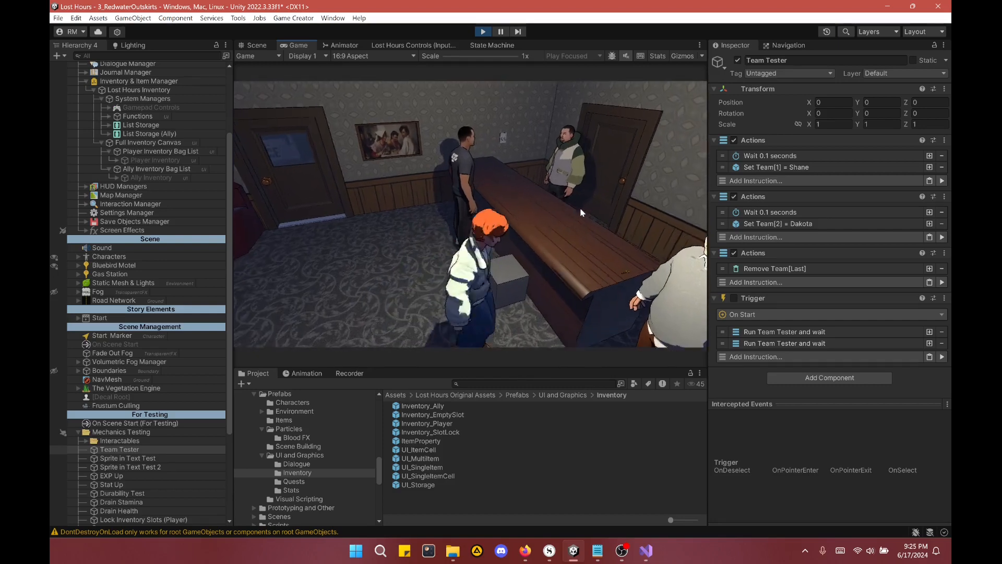
key("e")
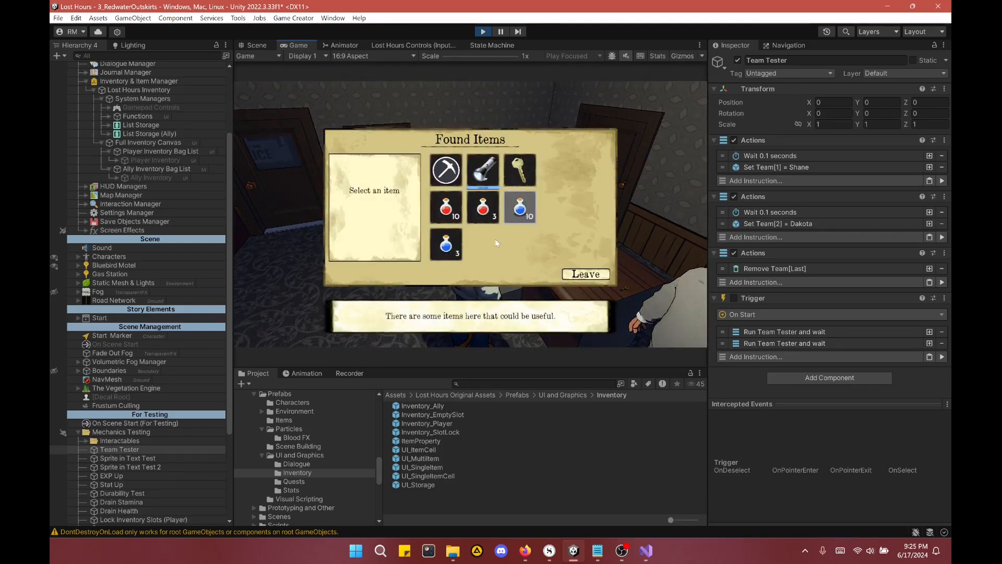
left_click(590, 275)
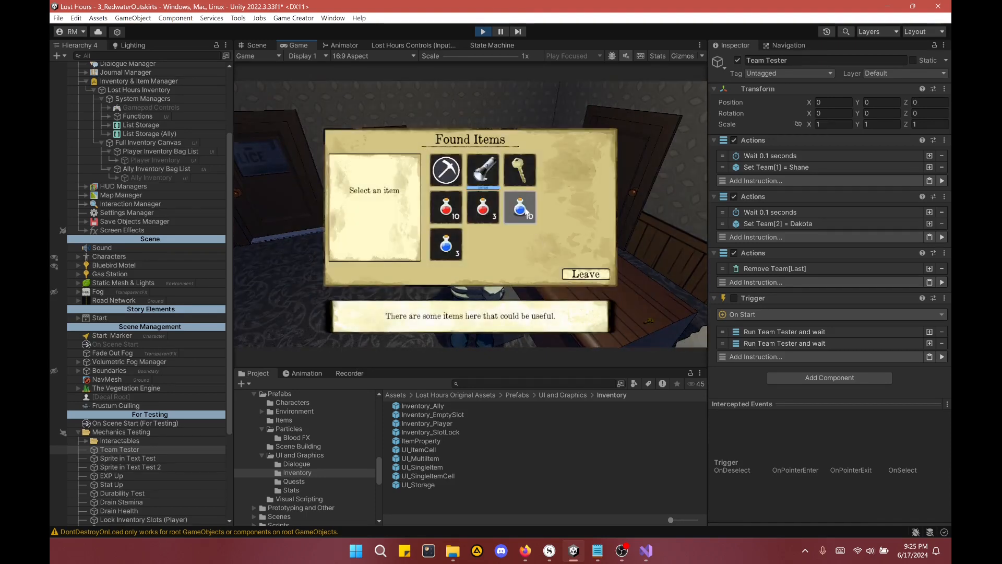
left_click(587, 274)
Step: Open the player's inventory in the game and display Shane's ally inventory beside it
key("a")
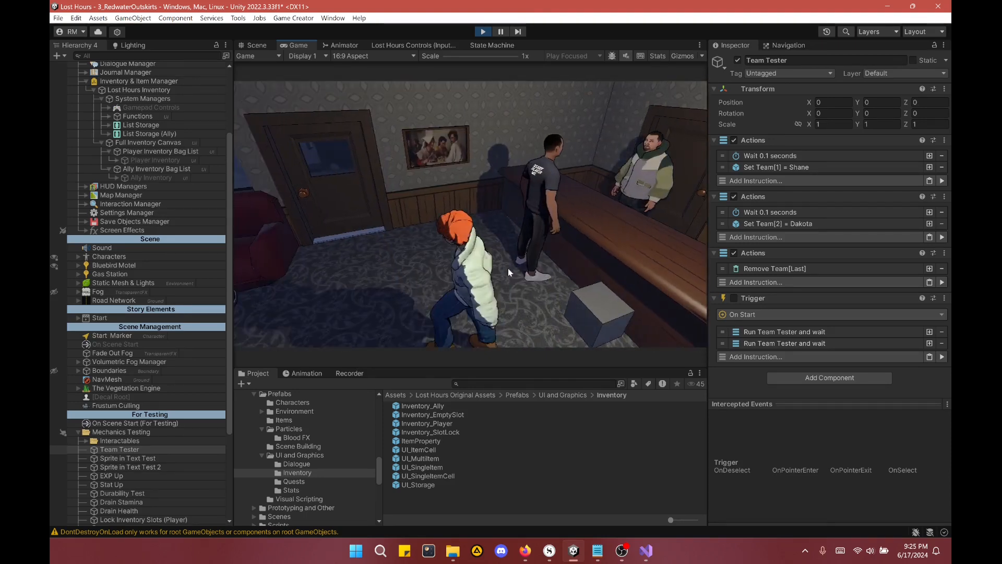
key("i")
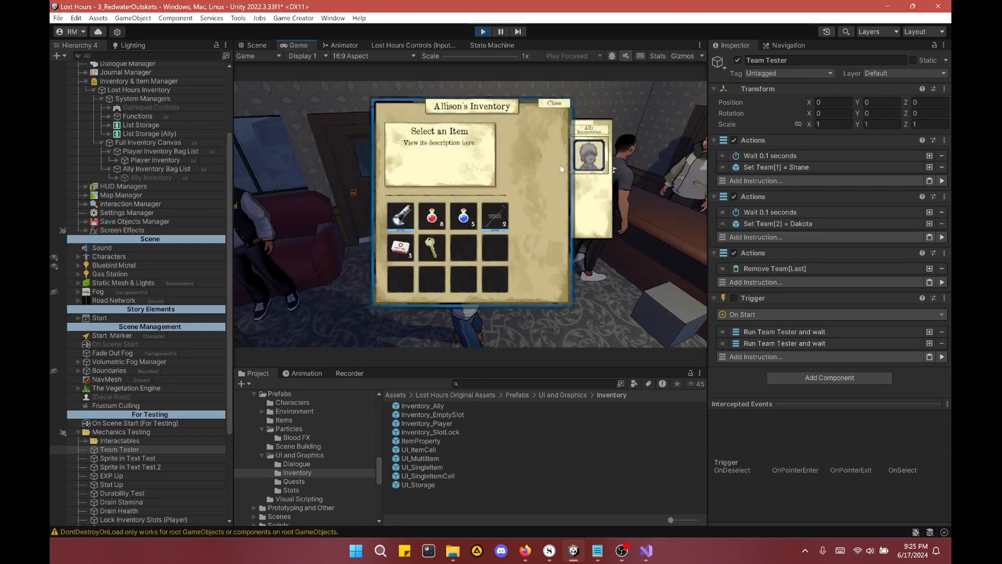
left_click(587, 159)
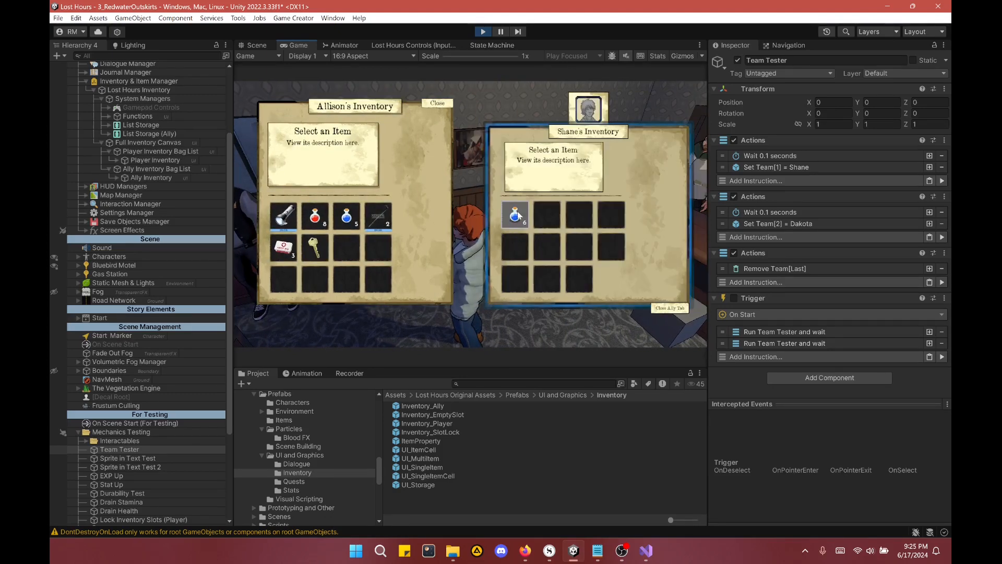
Step: Transfer the Test Item B stack from the player's inventory to Shane's, and close the ally inventory
left_click(347, 215)
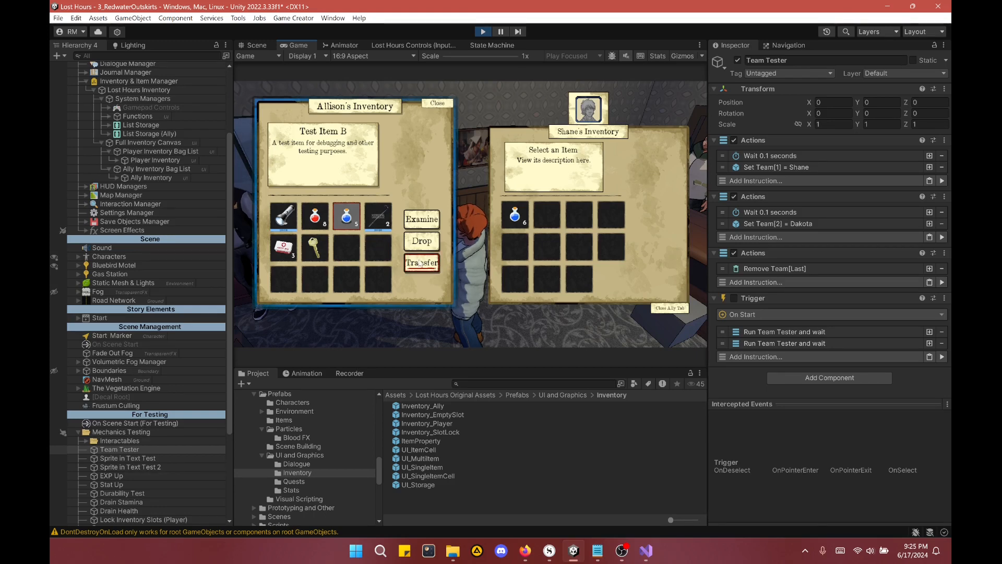
left_click(511, 237)
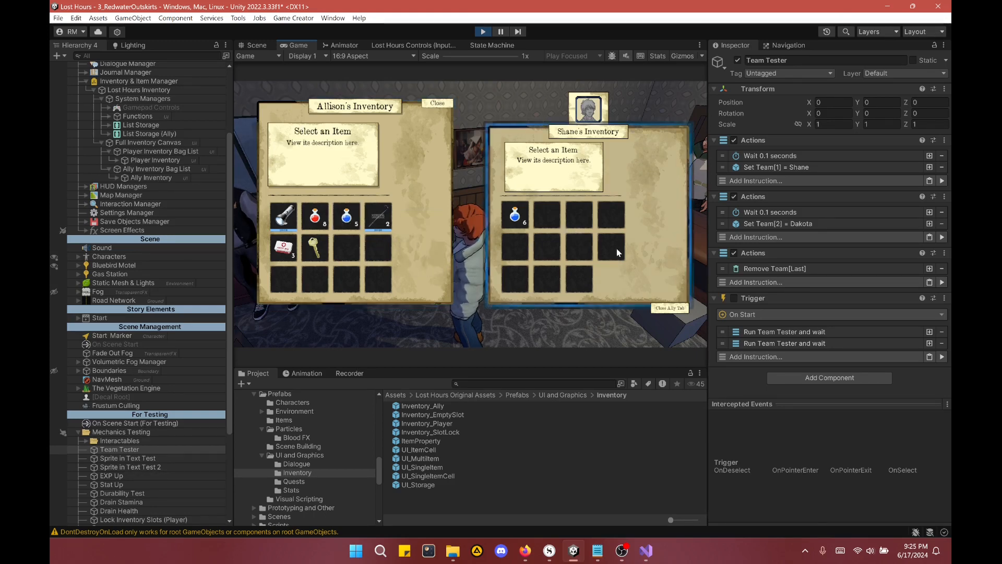
left_click(347, 216)
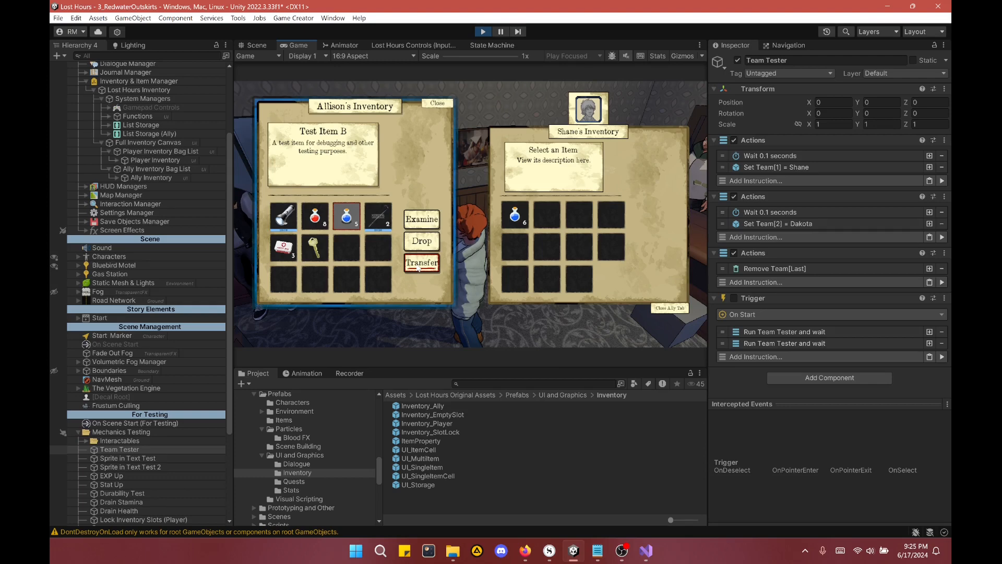
left_click(419, 265)
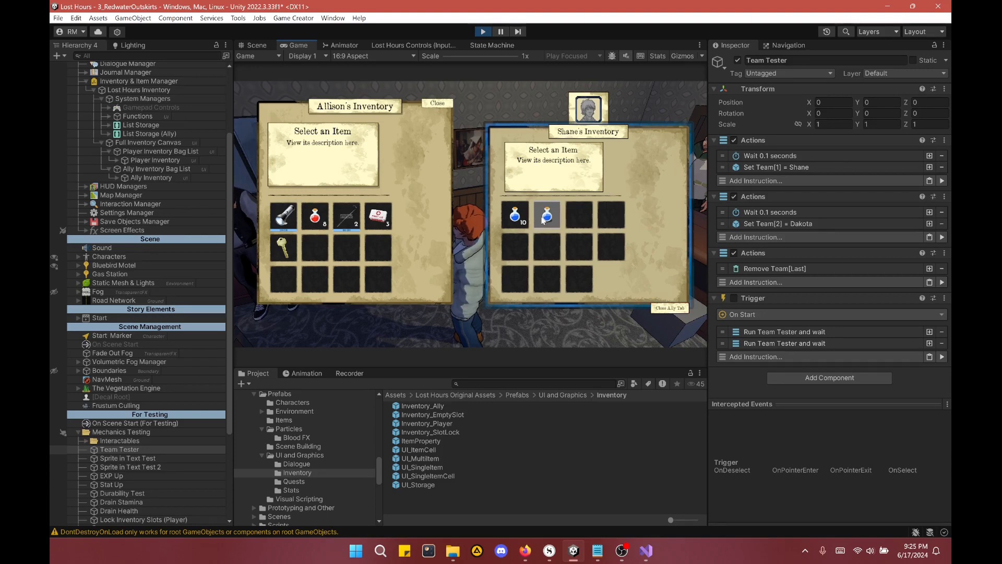
left_click(670, 308)
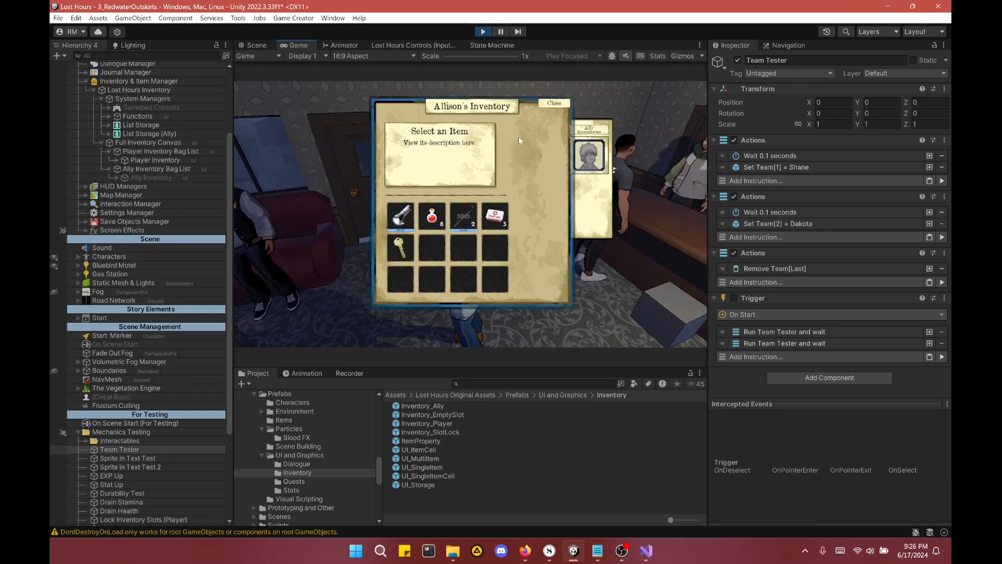
Step: Close the player's inventory, reopen the Found Items window, have Shane take the stack of 10 Test Item B, and leave
left_click(557, 108)
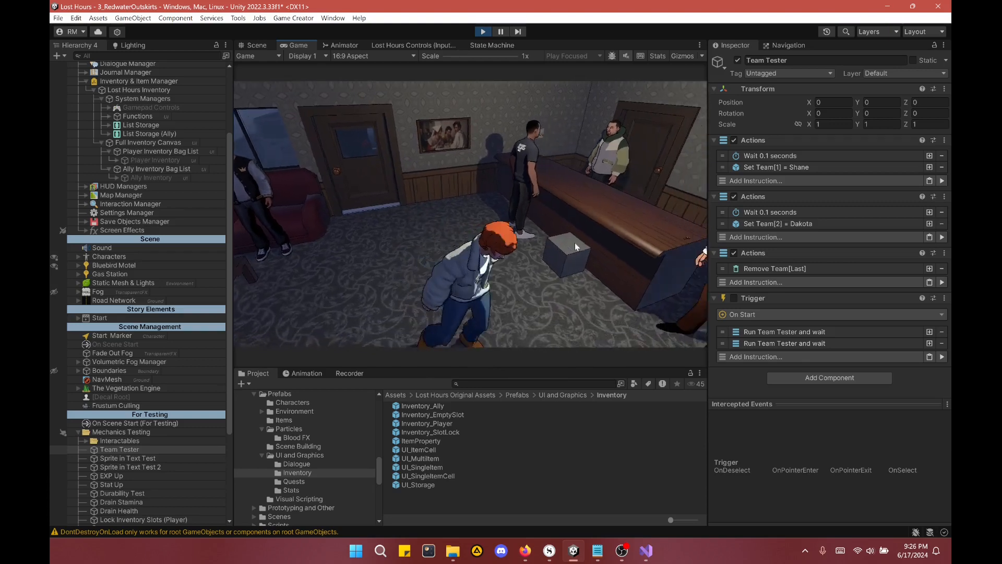
key("e")
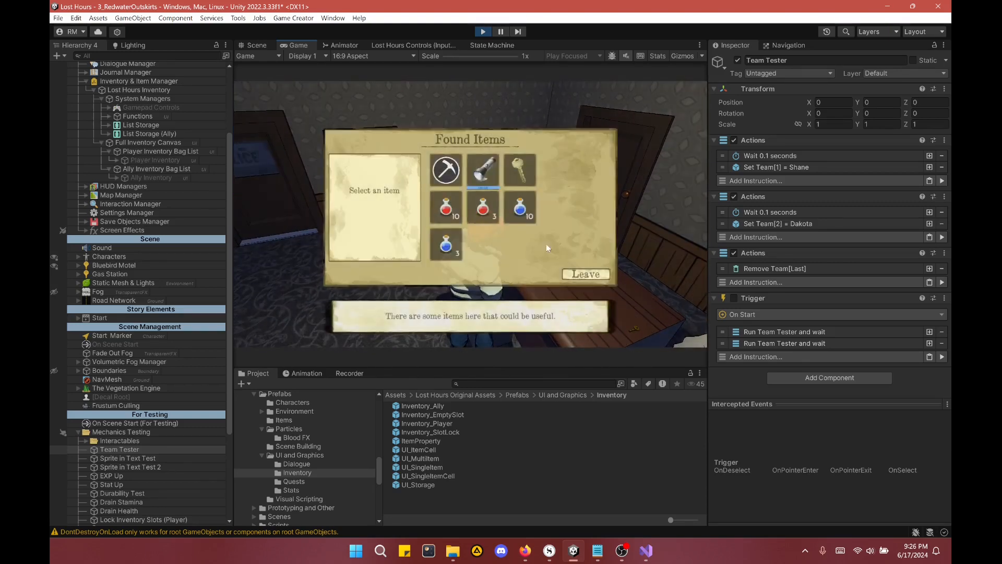
left_click(529, 209)
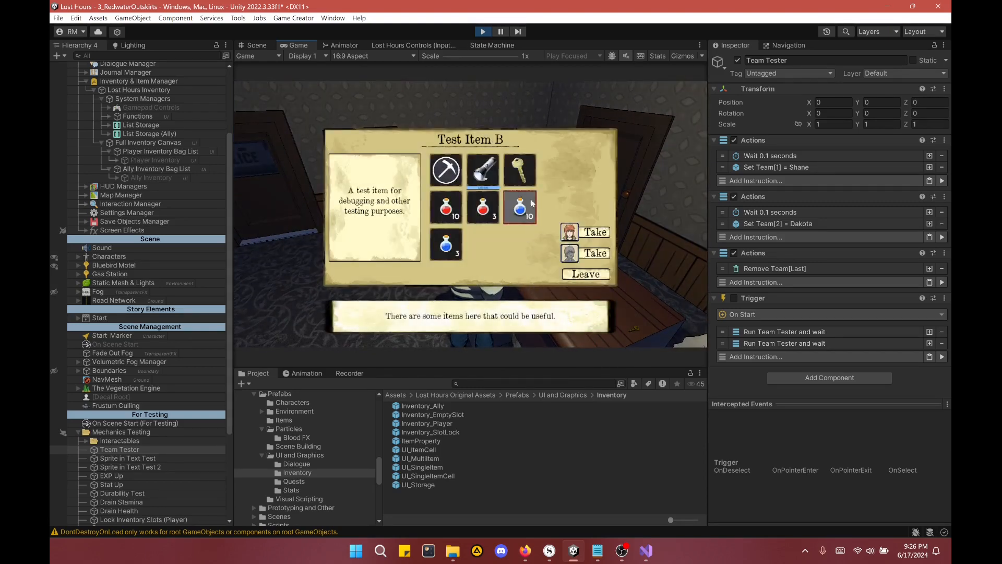
left_click(593, 255)
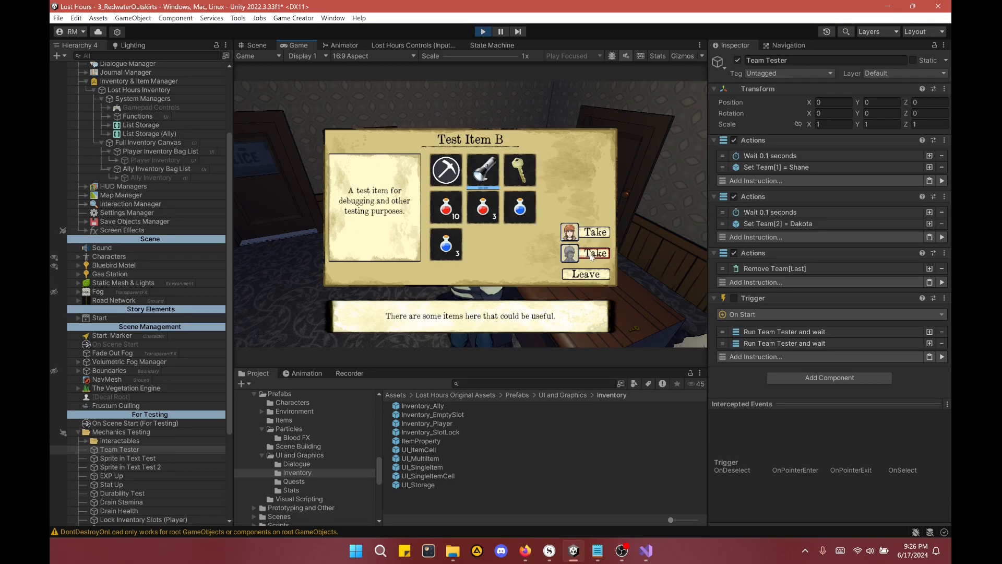
left_click(580, 276)
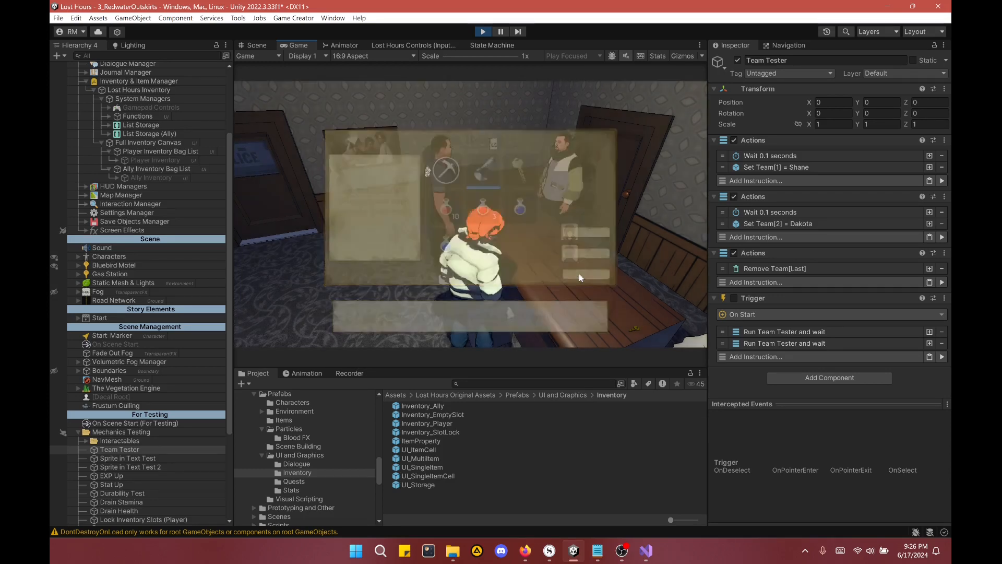
Step: Open the player's inventory with Shane's beside it to check the transferred items, and close both
key("i")
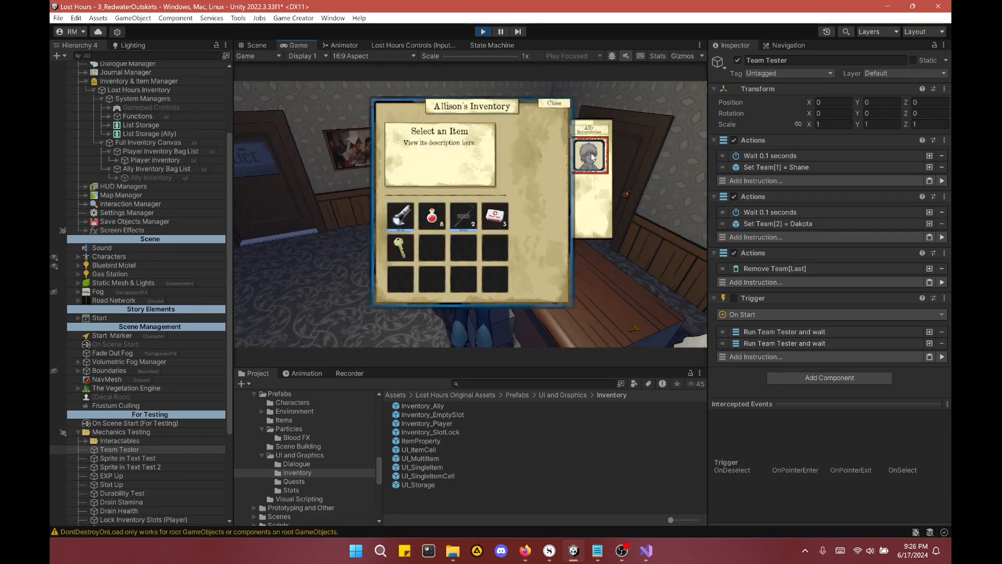
left_click(579, 157)
left_click(670, 308)
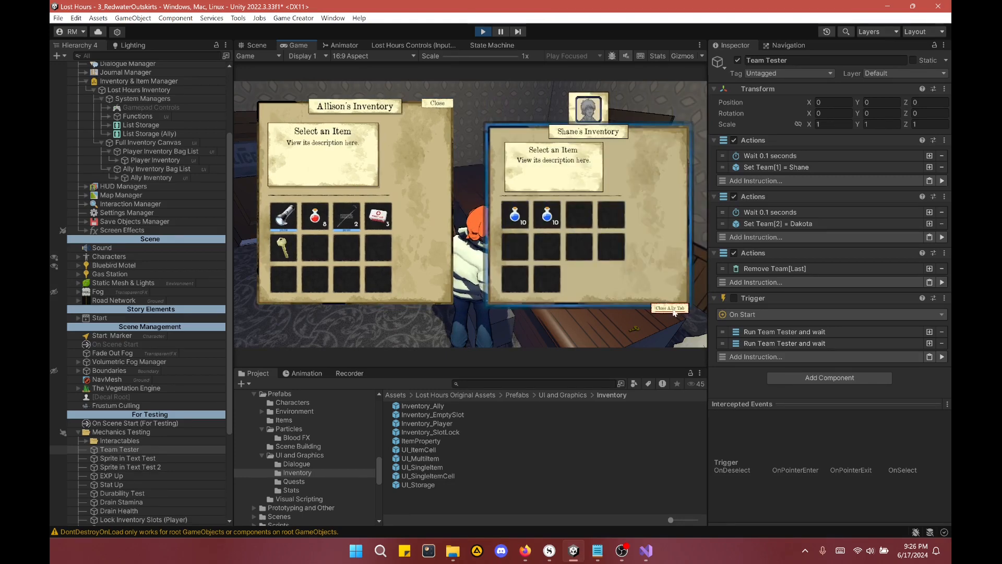
left_click(568, 103)
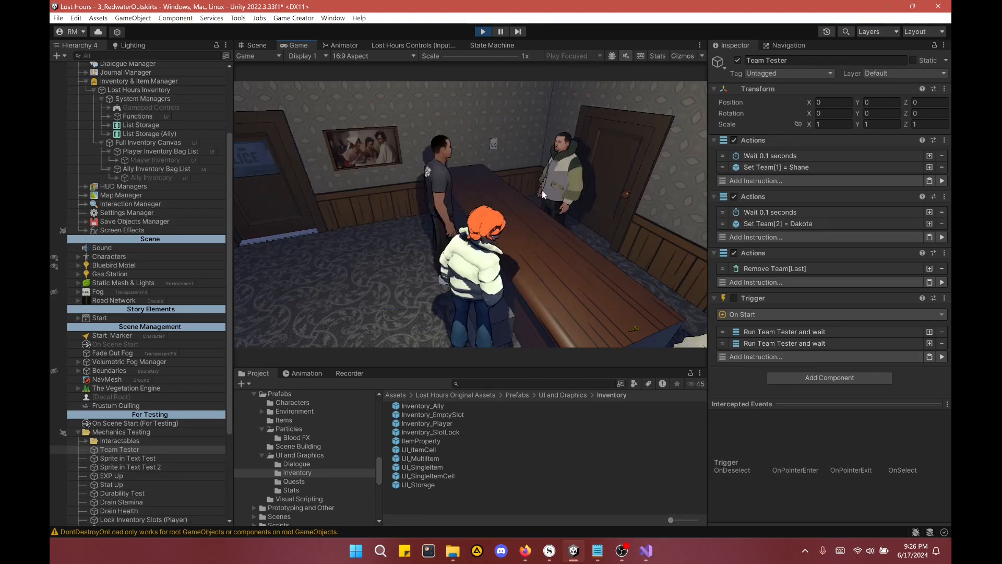
Step: Try to have Shane take the remaining Test Item B and the stack of 10 Test Item A from Found Items, and leave
left_click(522, 209)
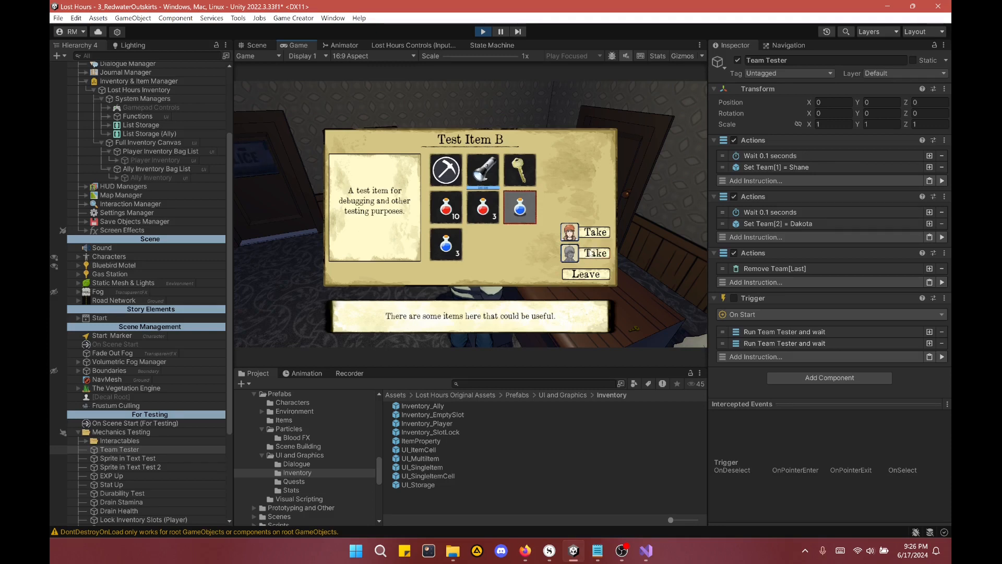
left_click(589, 255)
left_click(451, 213)
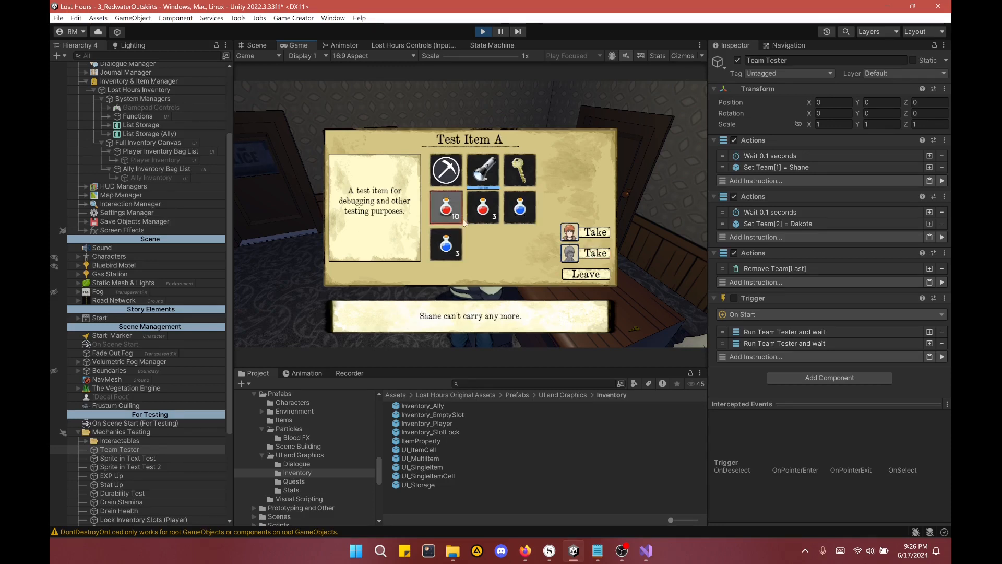
left_click(593, 254)
left_click(584, 278)
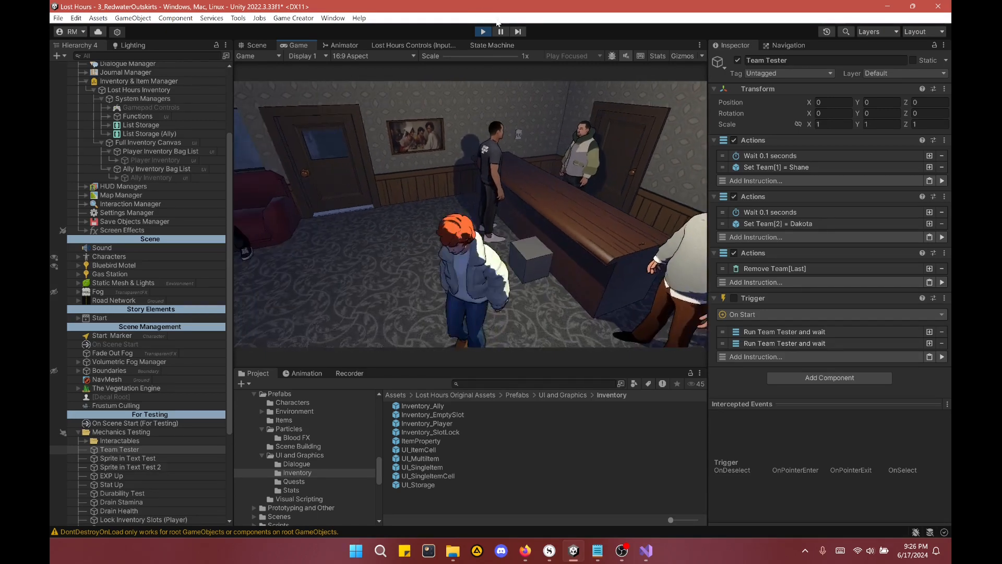
Step: Stop the game, open the UI_MultiItem prefab, and select its Add to Bag Conditions object
key("ctrl+p")
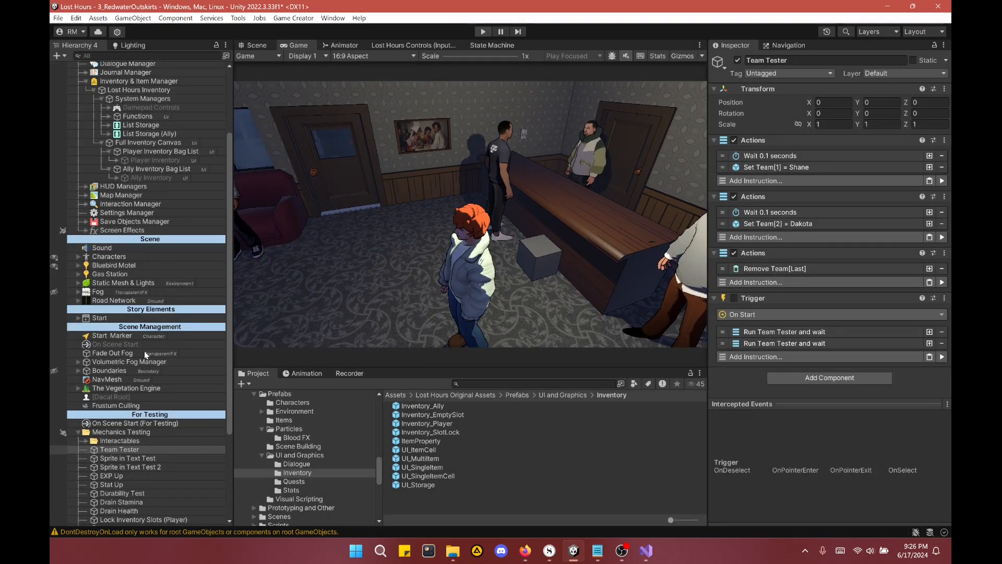
double_click(436, 462)
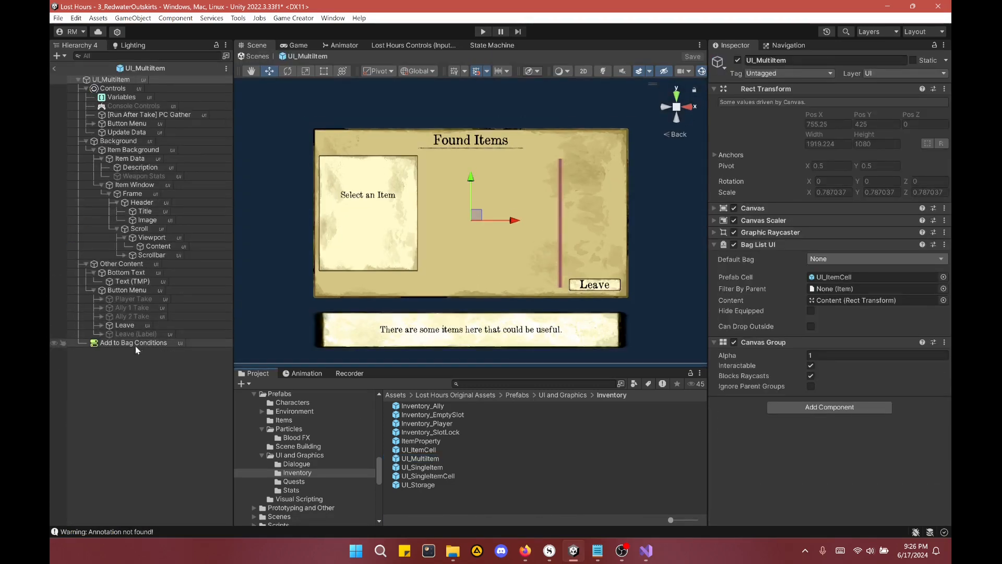
left_click(135, 343)
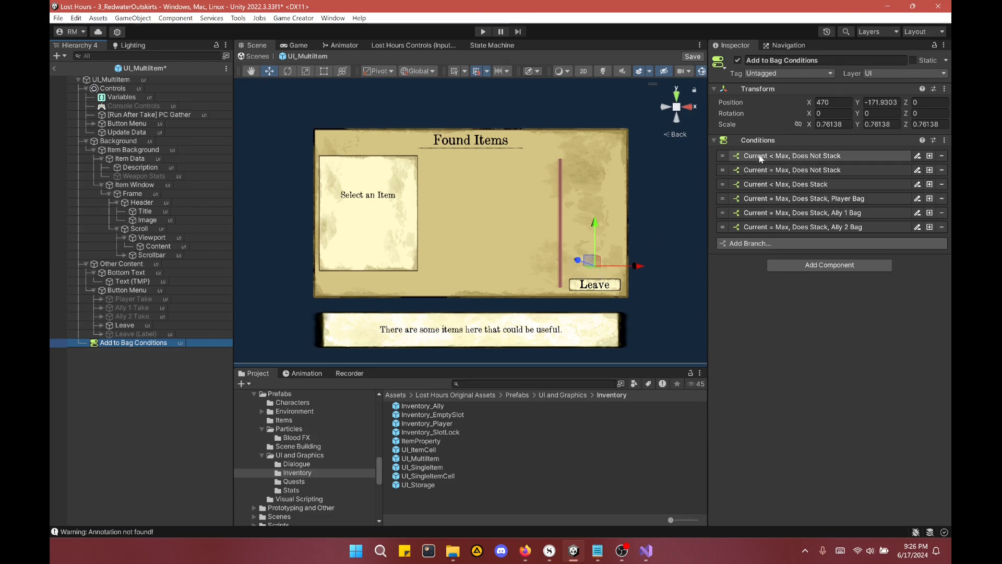
Step: Examine the "Current < Max, Does Not Stack" branch and the cell and bag settings of its item transfer instruction
left_click(824, 157)
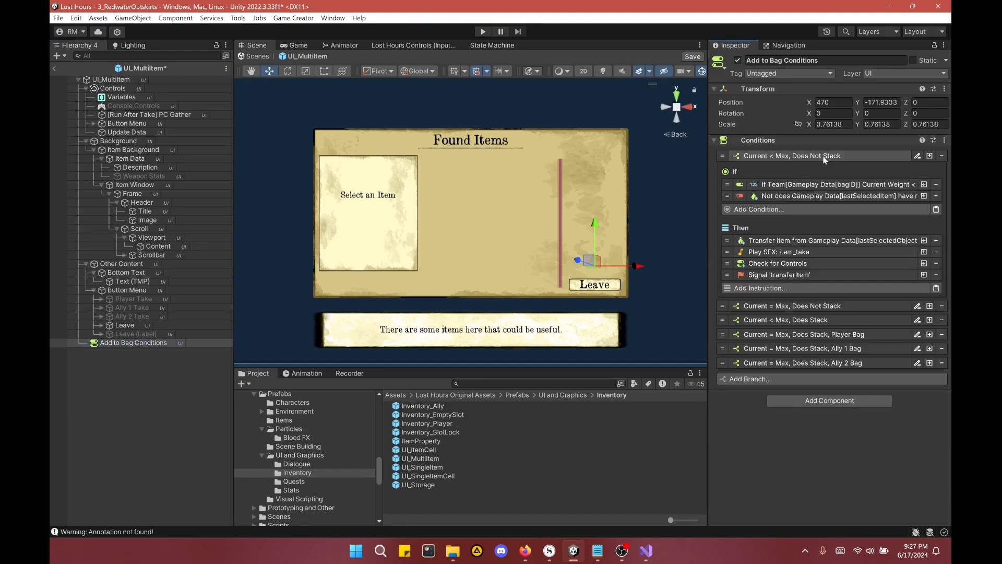
left_click(775, 241)
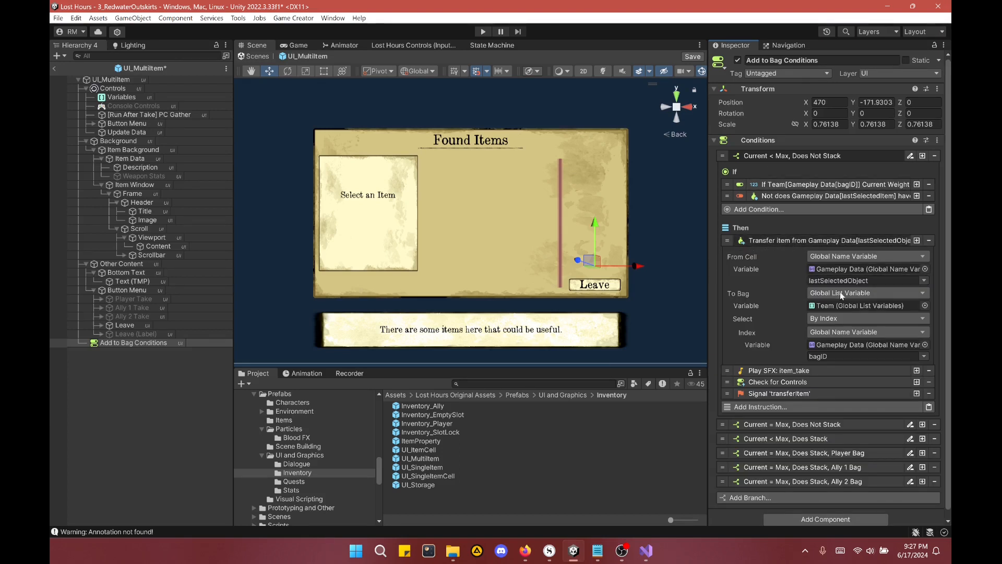
left_click(778, 240)
left_click(774, 157)
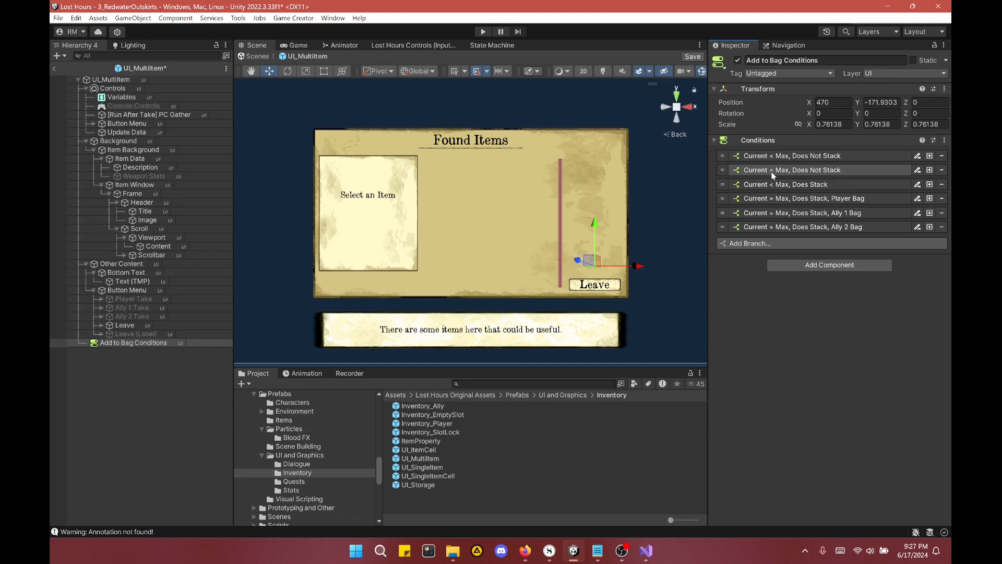
Step: Examine the "Current = Max, Does Not Stack" and "Current < Max, Does Stack" branches, collapsing each after viewing
left_click(772, 172)
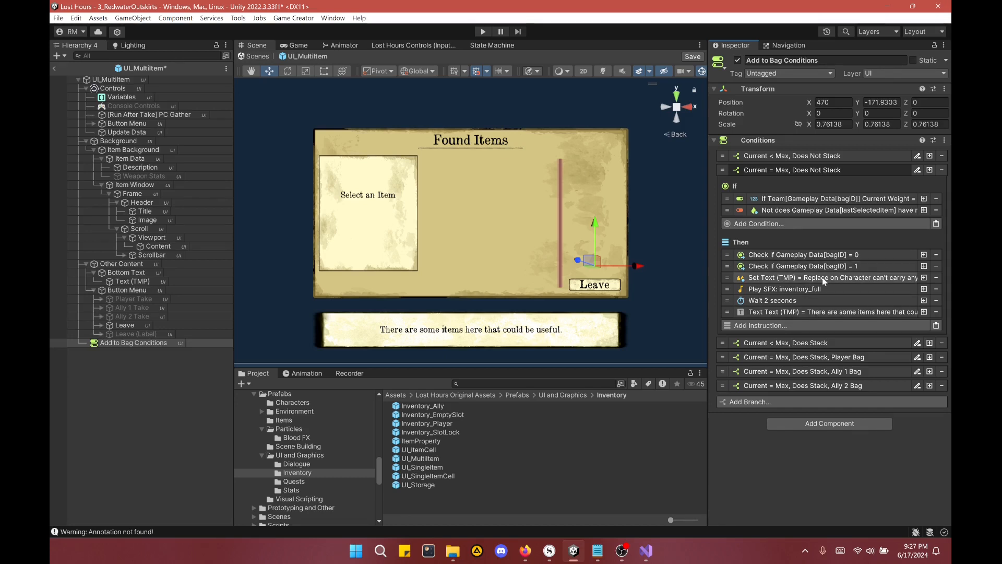
left_click(818, 169)
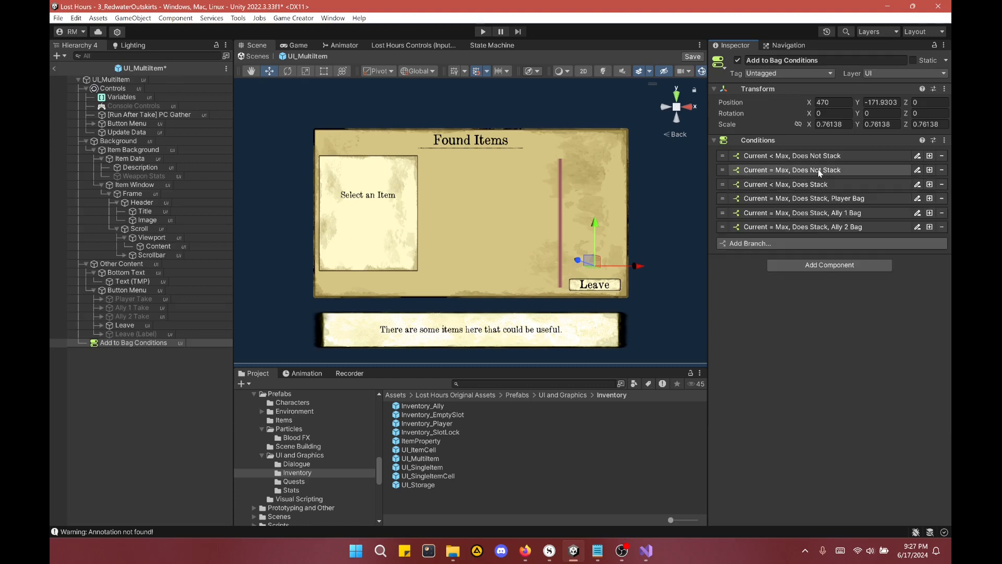
left_click(794, 186)
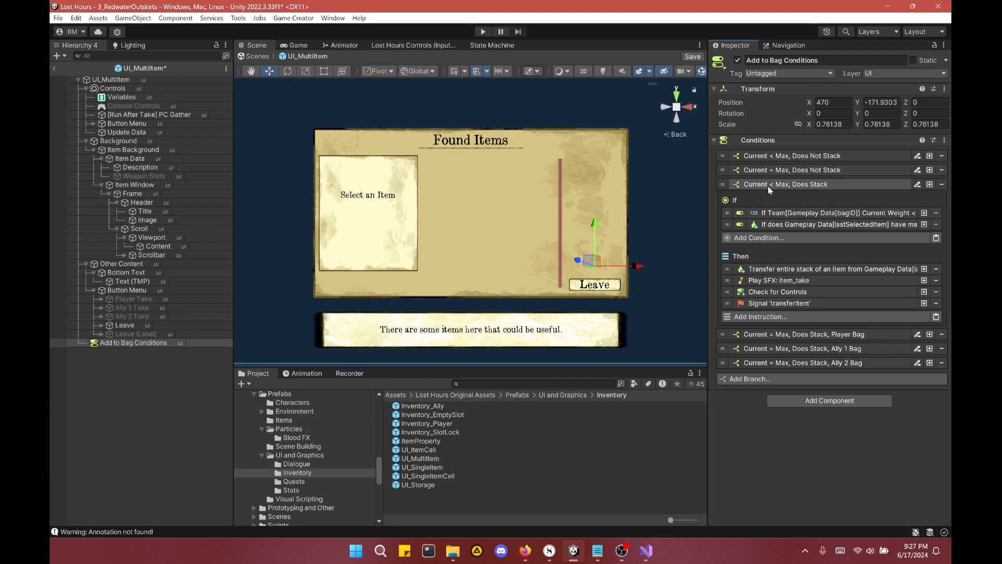
left_click(813, 185)
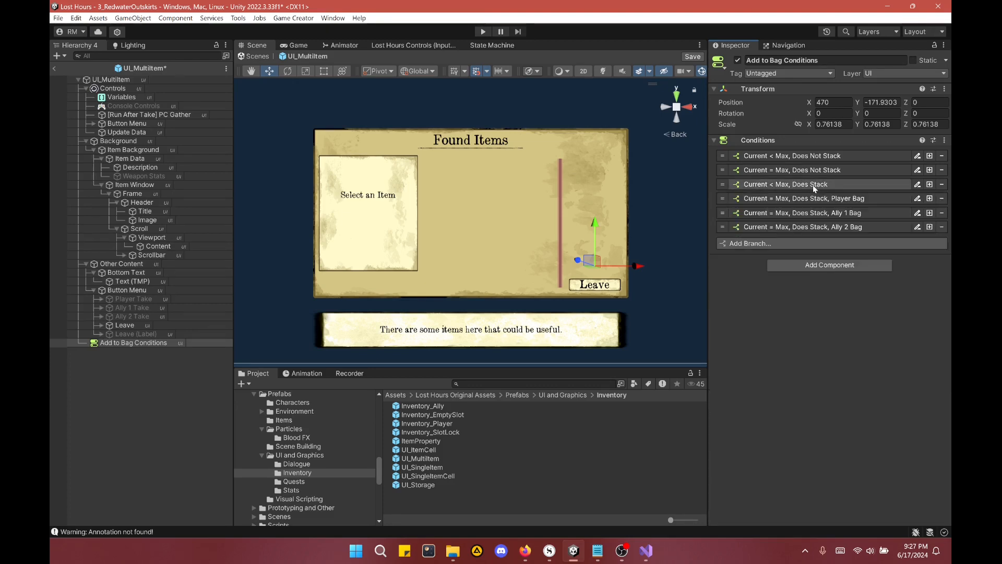
Step: Expand the "Current = Max, Does Stack, Player Bag" branch and examine its Filter Inventory_Player instruction
left_click(785, 200)
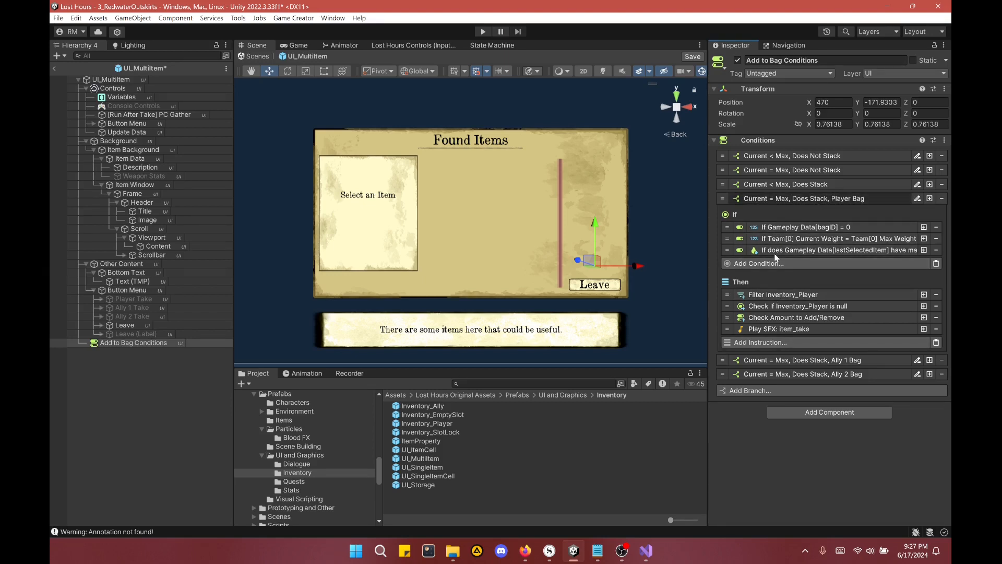
left_click(784, 295)
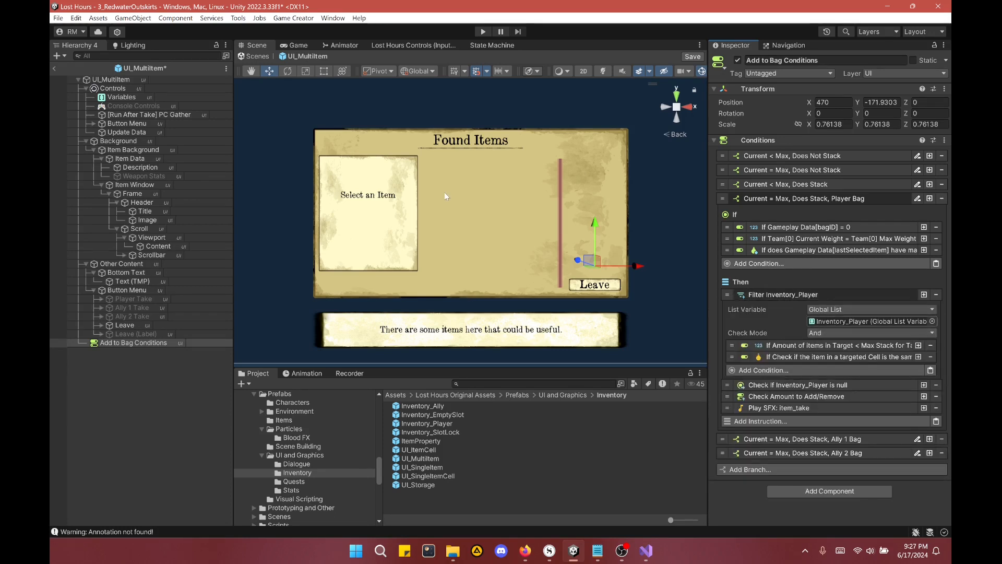
middle_click_drag(486, 232, 490, 227)
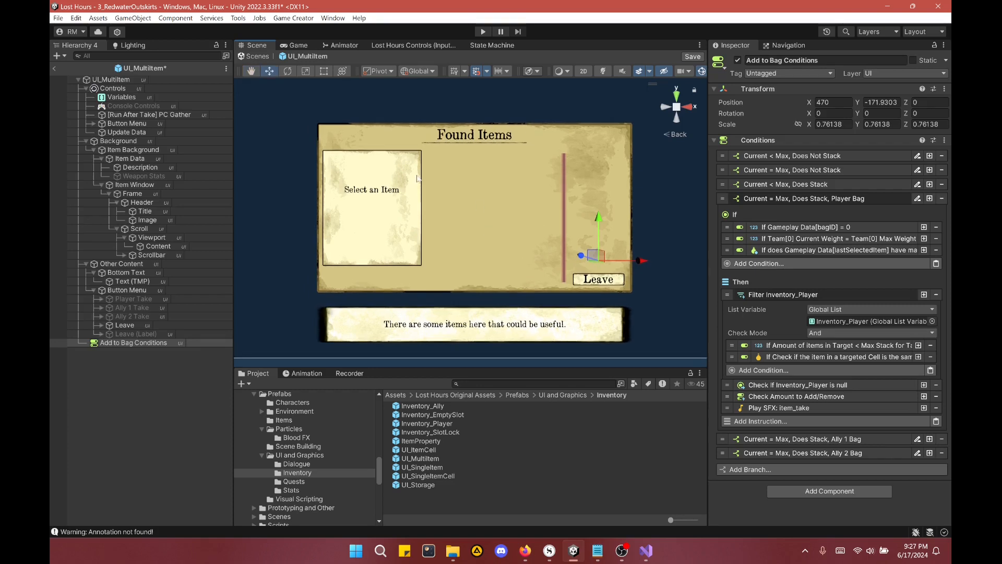
Step: Check the prefab's Variables object, and return to the Filter Inventory_Player instruction in Add to Bag Conditions
left_click(130, 97)
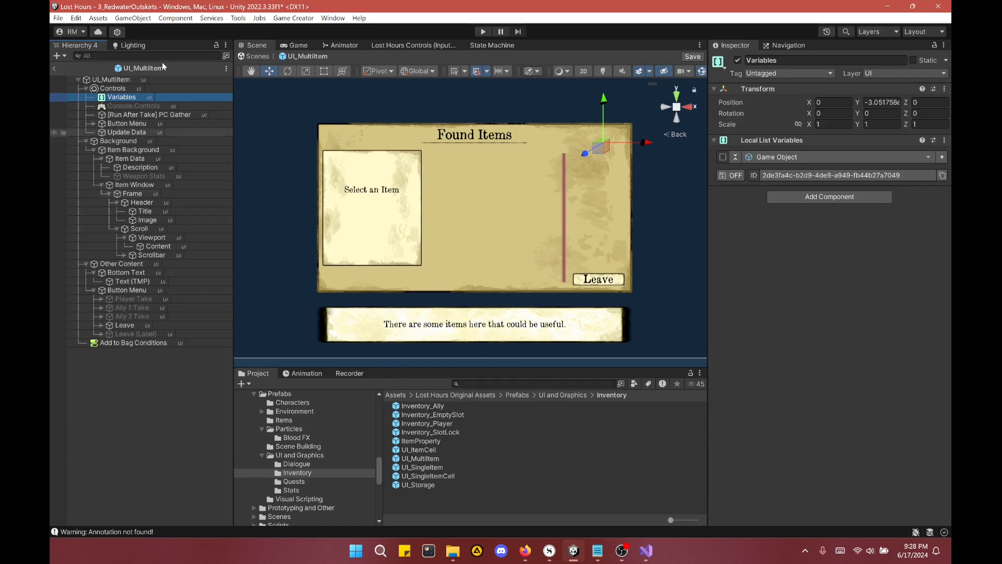
left_click(134, 343)
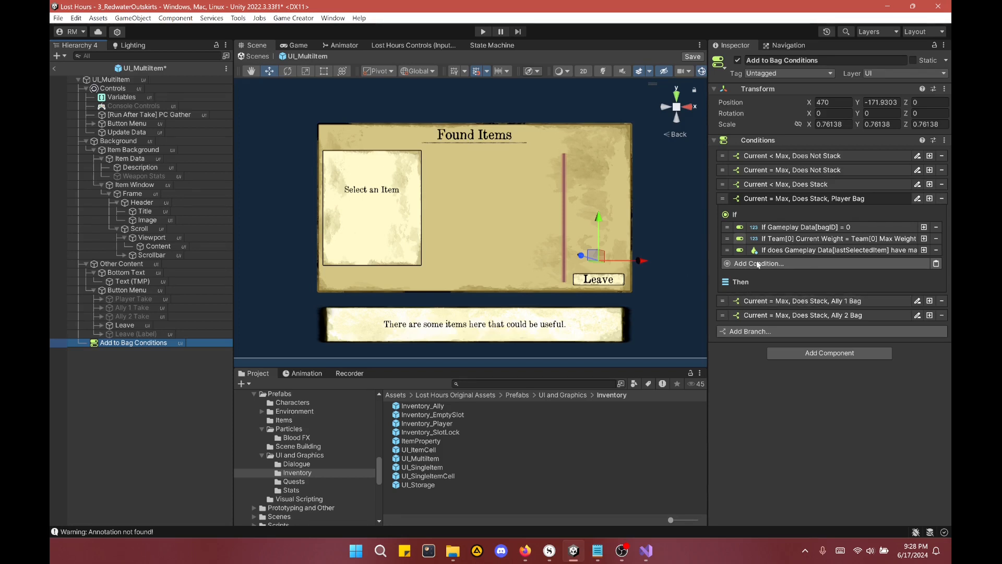
left_click(784, 286)
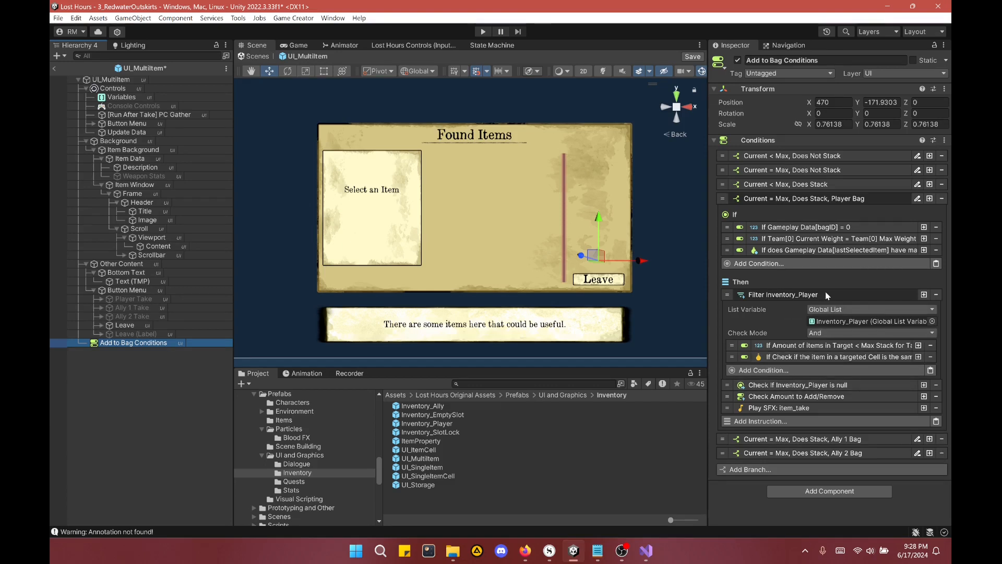
Step: Locate the Inventory_Player list variable among the project assets, and examine the filter condition comparing item stack count with max stack
left_click(834, 322)
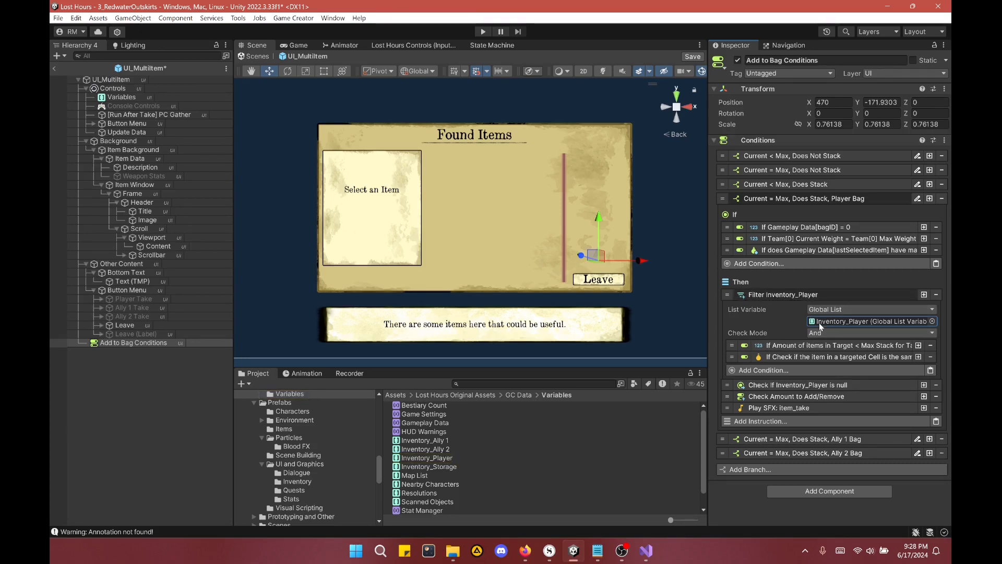
left_click(787, 348)
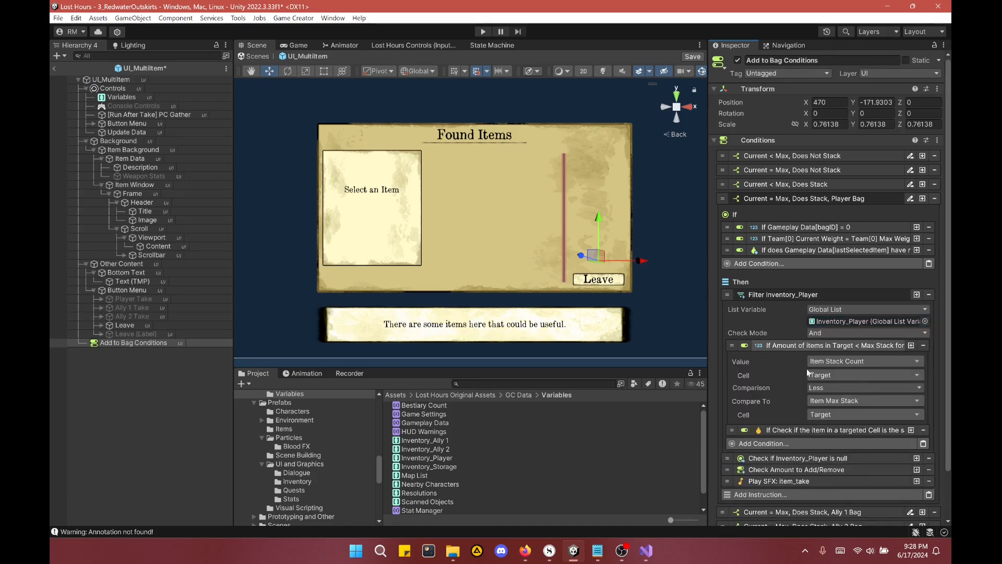
scroll(808, 372, "down", 2)
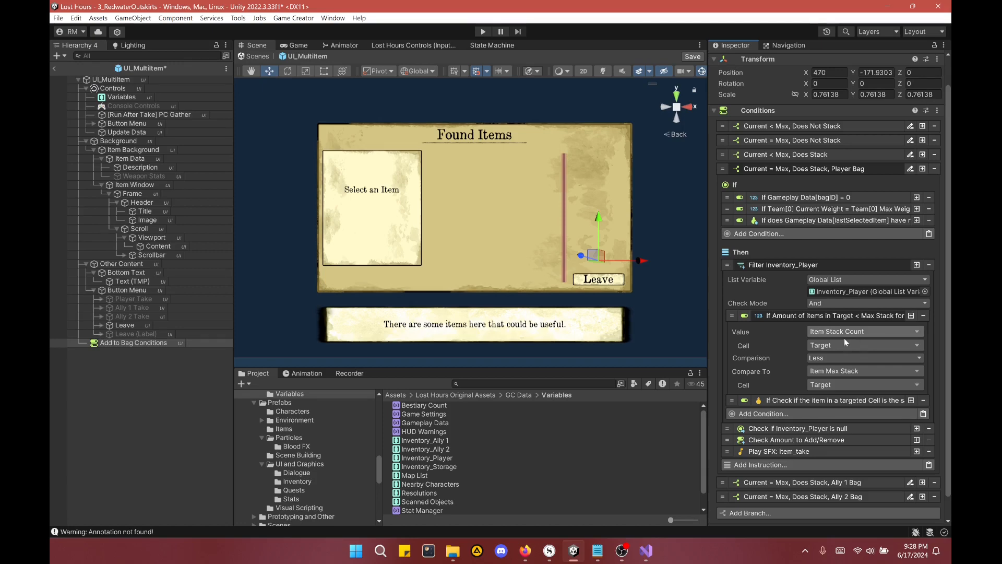
left_click(806, 315)
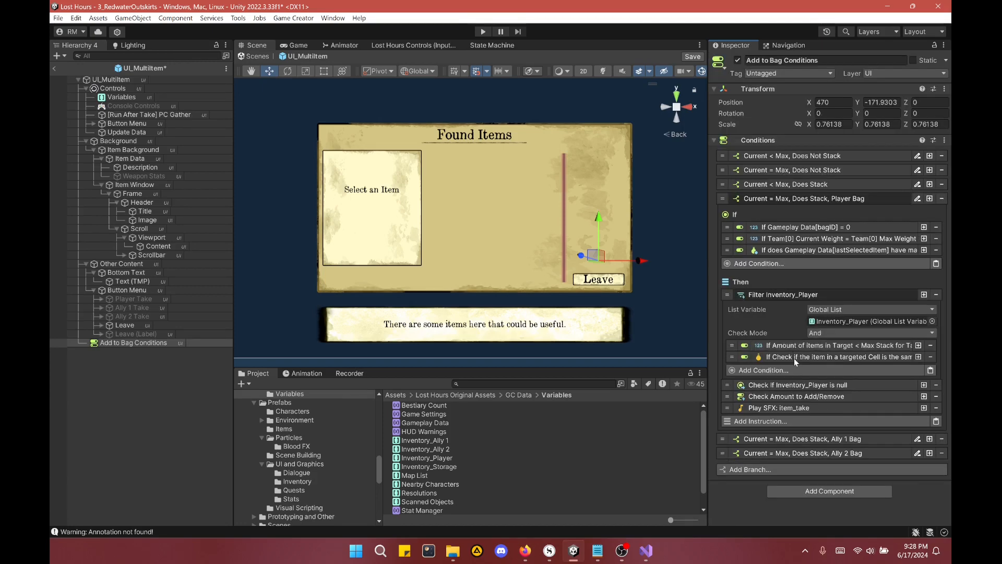
Step: Examine the filter condition that compares the targeted cell's item with lastSelectedItem, and collapse it
left_click(794, 358)
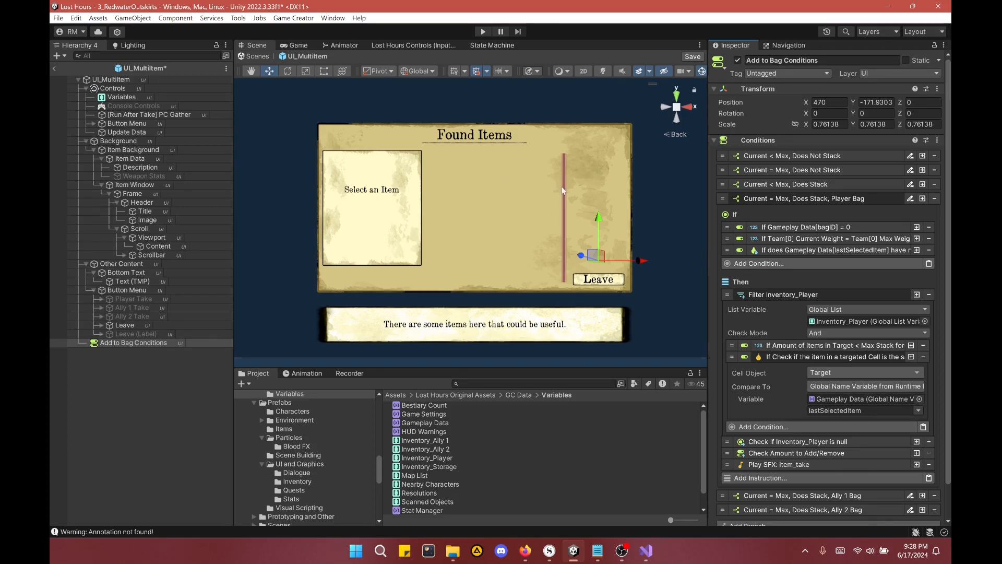
left_click(784, 358)
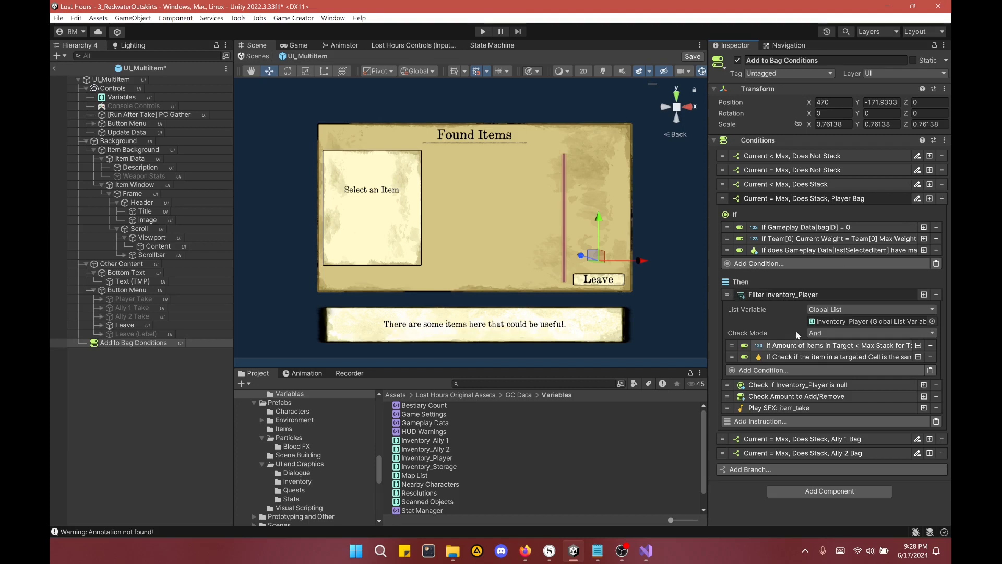
left_click(790, 358)
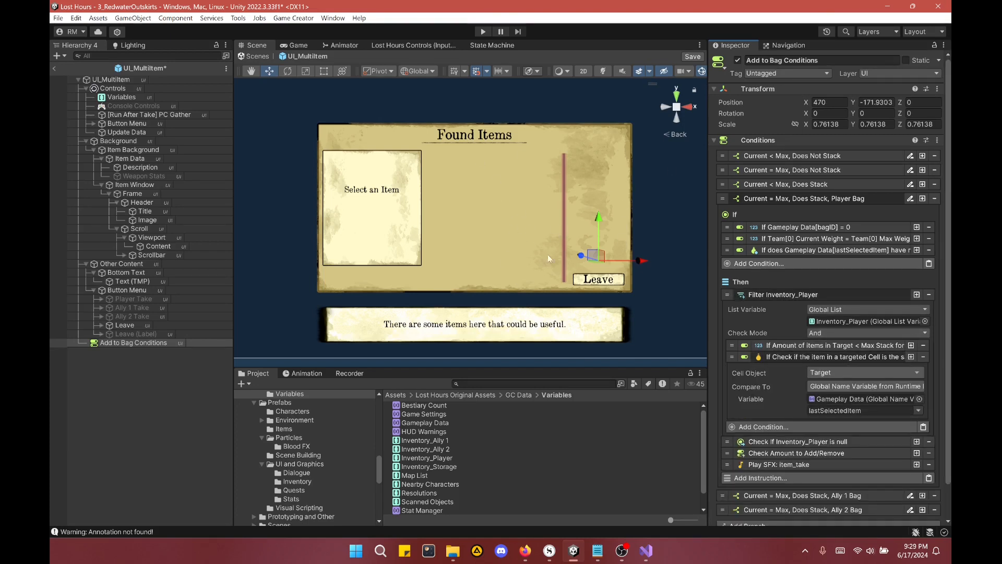
left_click(792, 357)
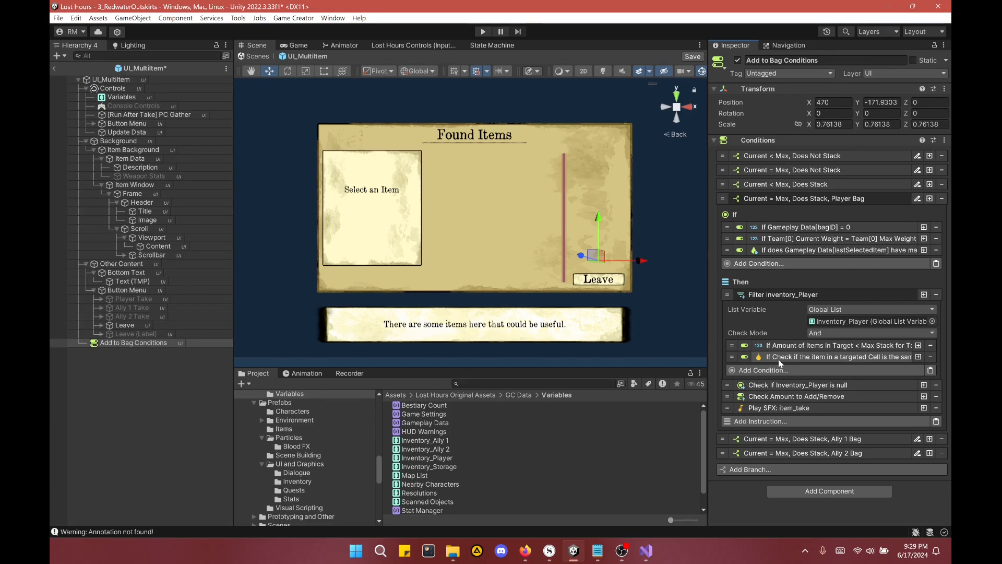
Step: Examine the Check Amount to Add/Remove and Check if Inventory_Player is null instructions in the Player Bag branch, and collapse them
left_click(817, 397)
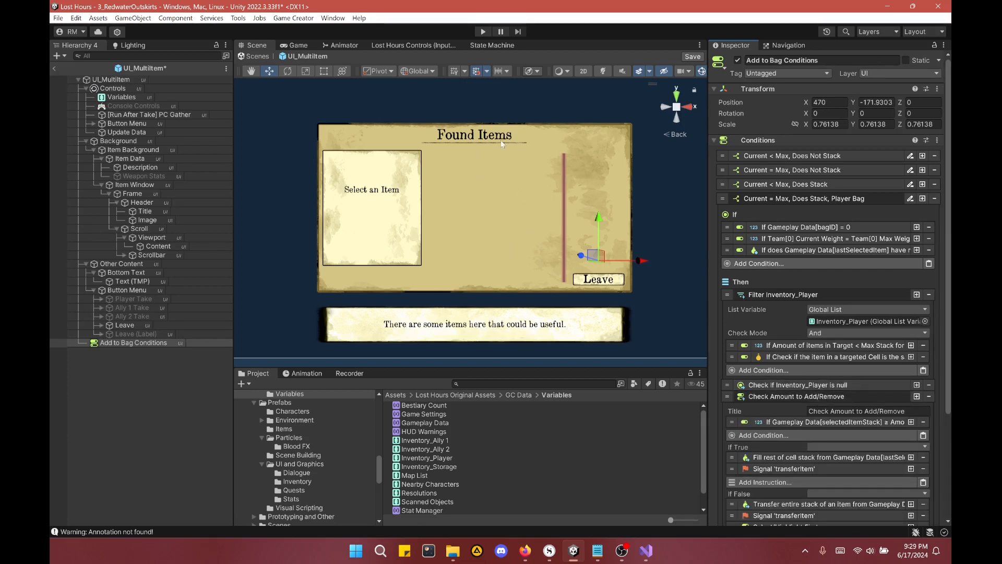
left_click(797, 395)
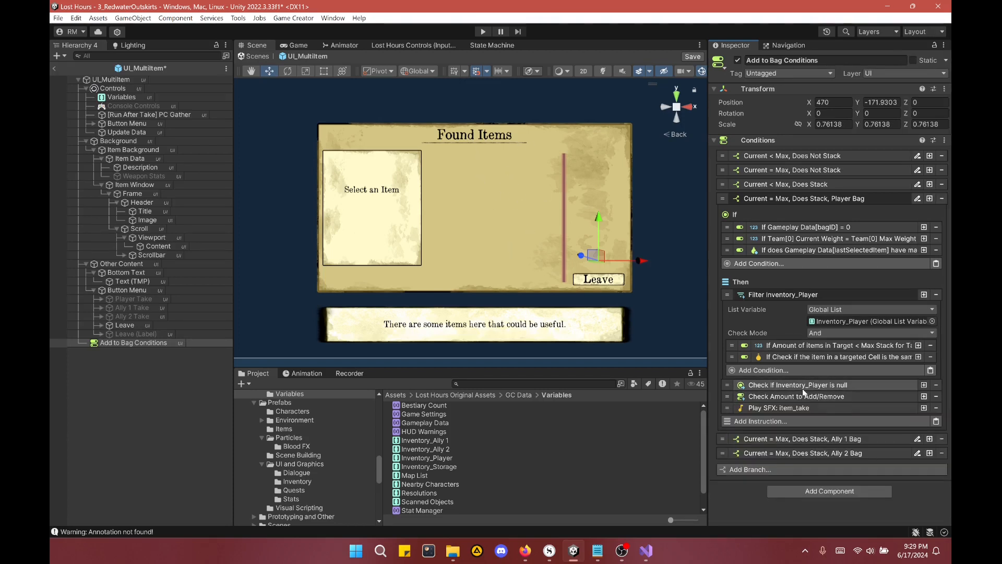
left_click(803, 388)
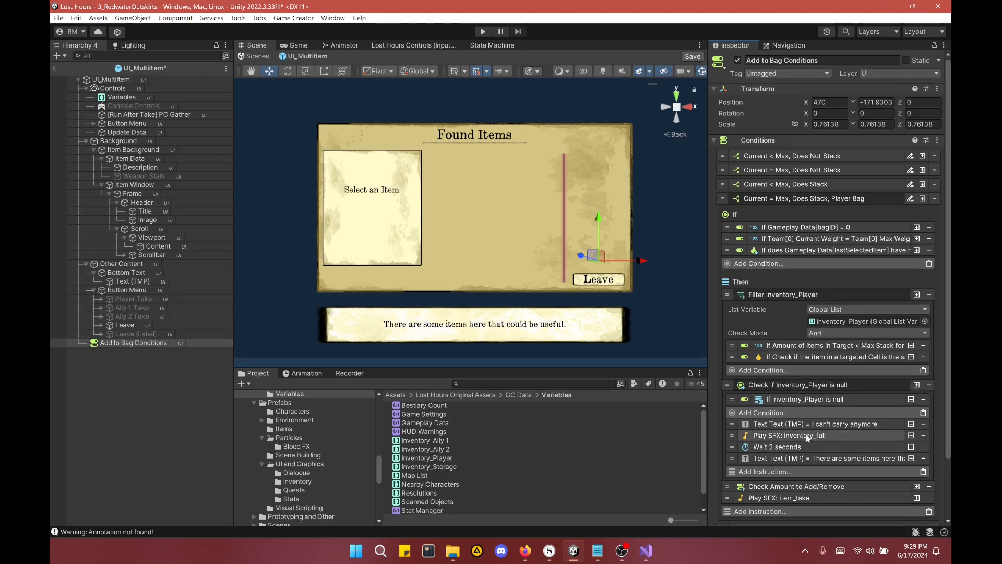
scroll(797, 457, "down", 3)
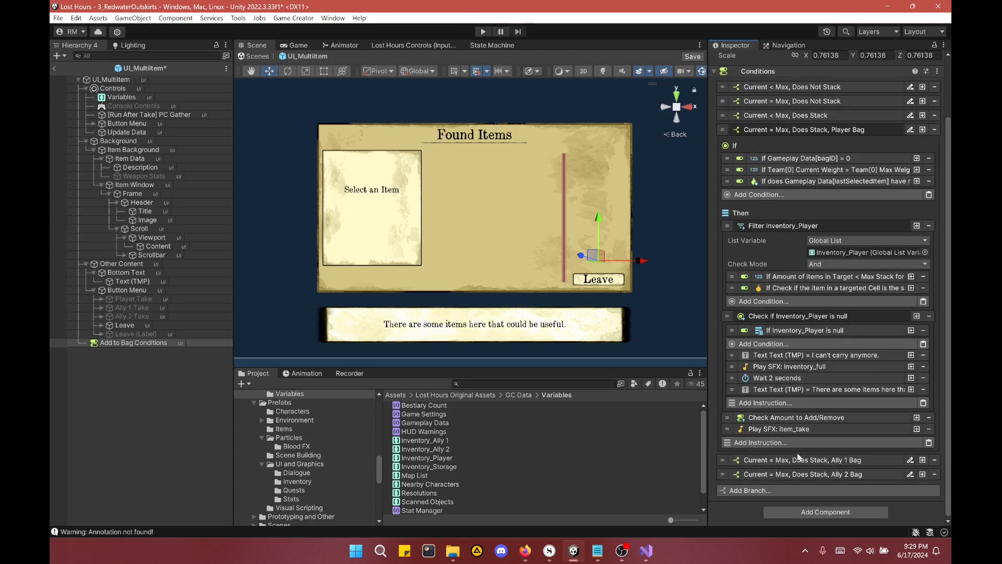
left_click(790, 226)
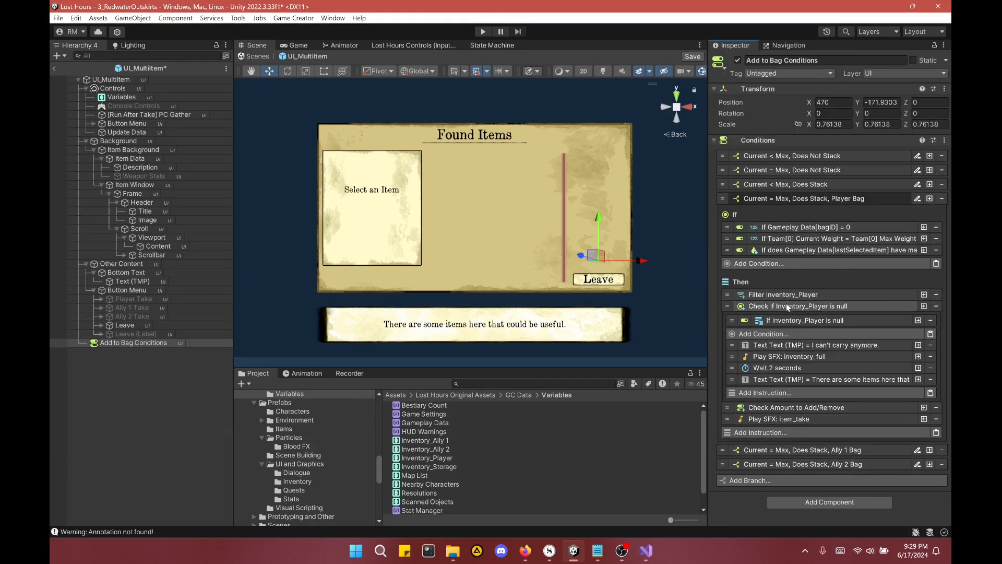
left_click(787, 307)
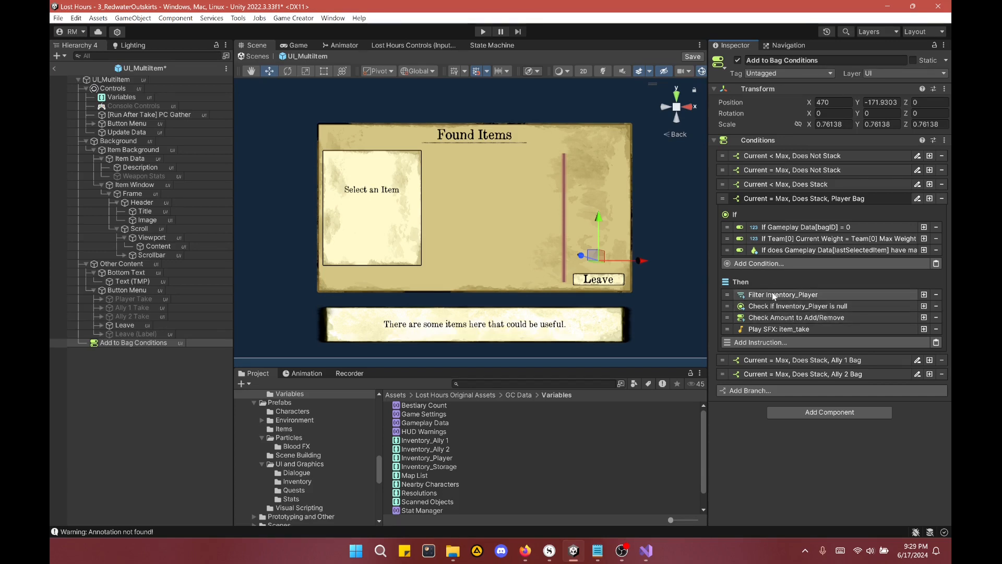
Step: Examine both conditions of the Filter Inventory_Player instruction side by side, and collapse the Player Bag branch
left_click(774, 296)
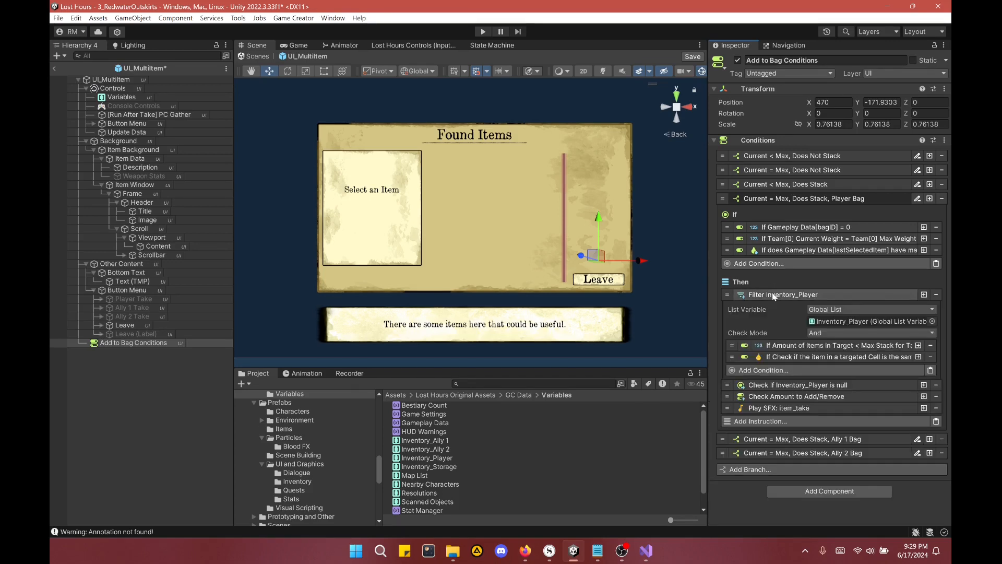
left_click(783, 359)
left_click(783, 359)
left_click(775, 346)
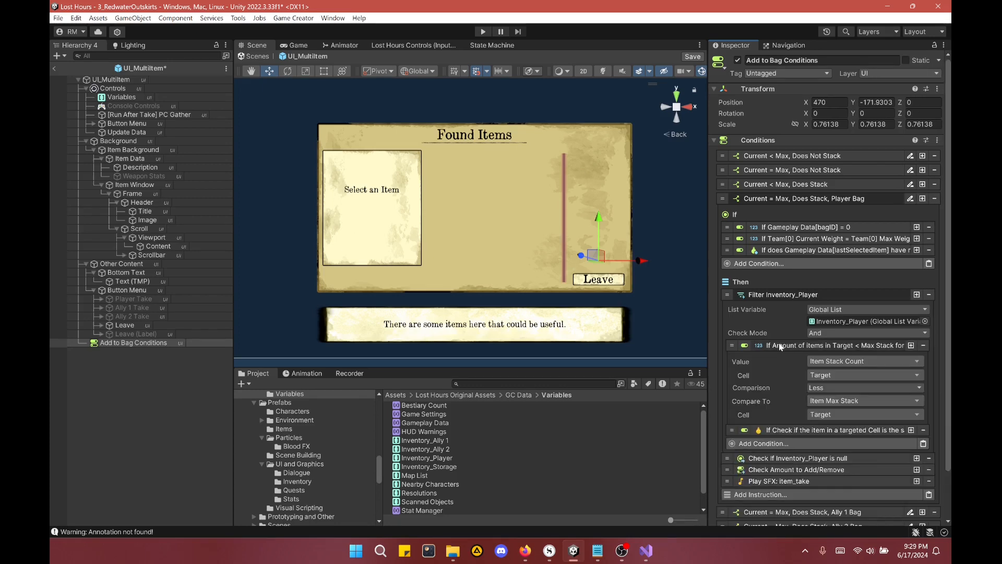
left_click(775, 345)
left_click(778, 345)
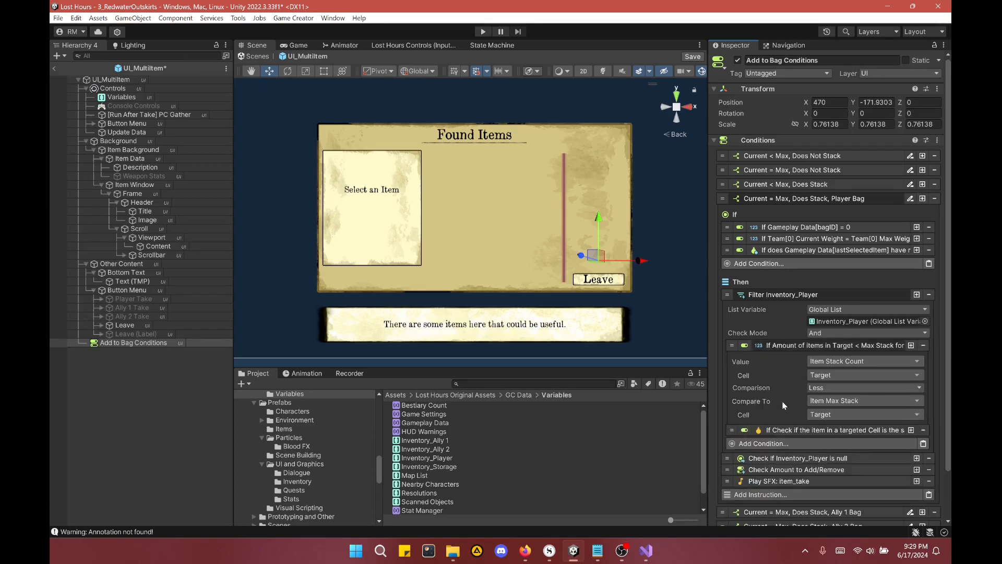
left_click(787, 429)
scroll(788, 365, "down", 3)
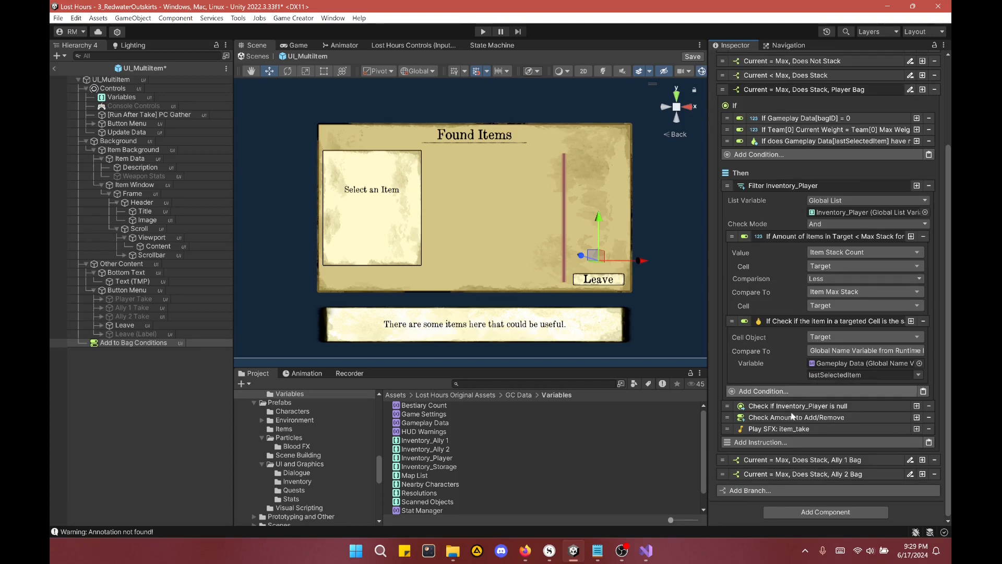
left_click(808, 90)
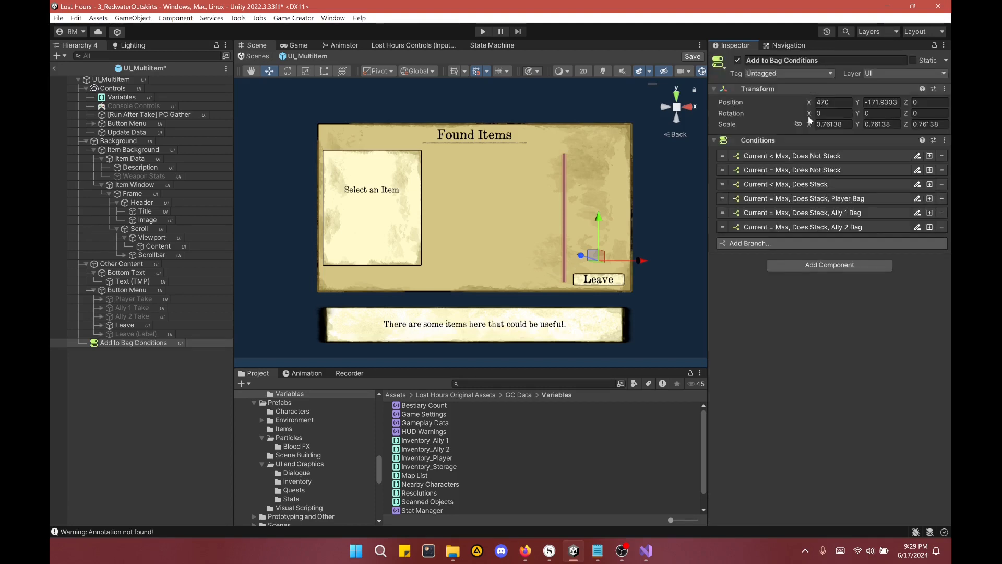
Step: Examine the "Current = Max, Does Stack" branches for the Ally 1 and Ally 2 bags, including the Ally 2 bagID condition
left_click(823, 213)
left_click(823, 215)
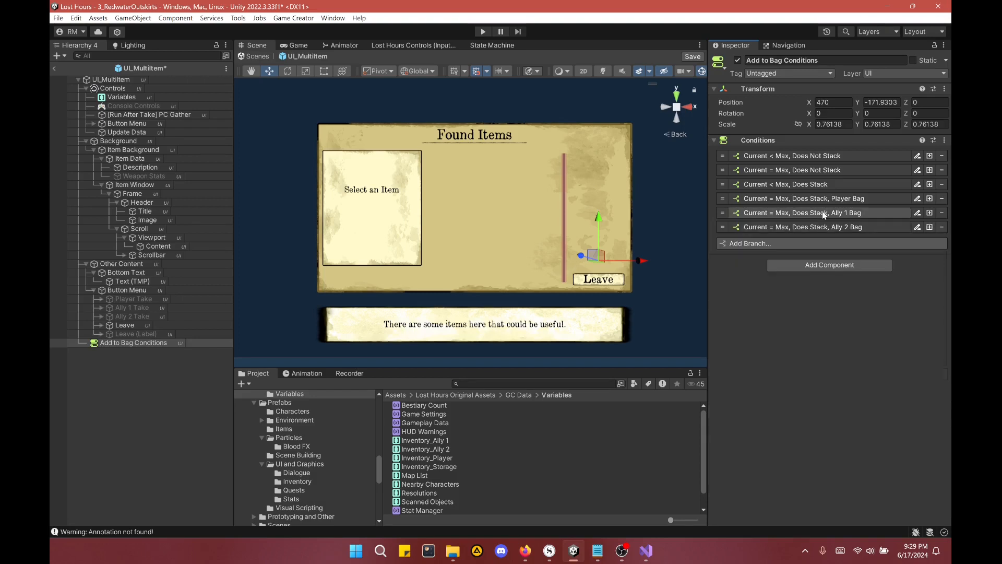
left_click(819, 228)
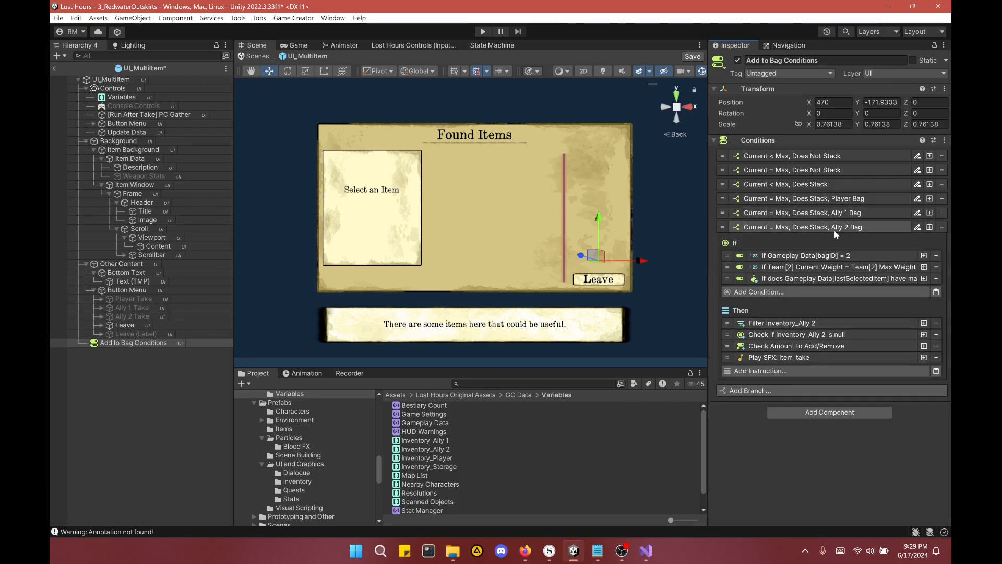
left_click(810, 258)
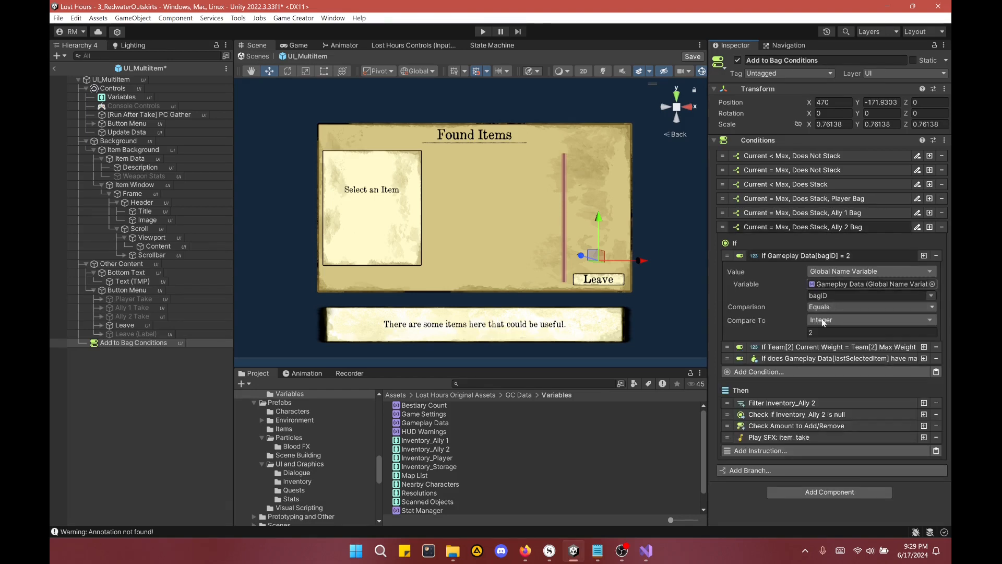
left_click(783, 257)
left_click(818, 257)
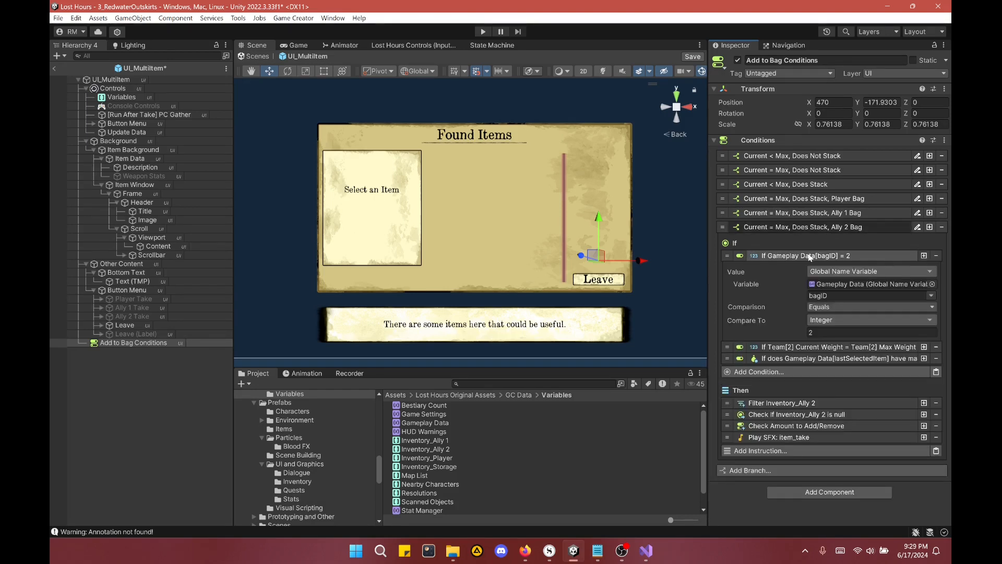
left_click(813, 256)
left_click(835, 256)
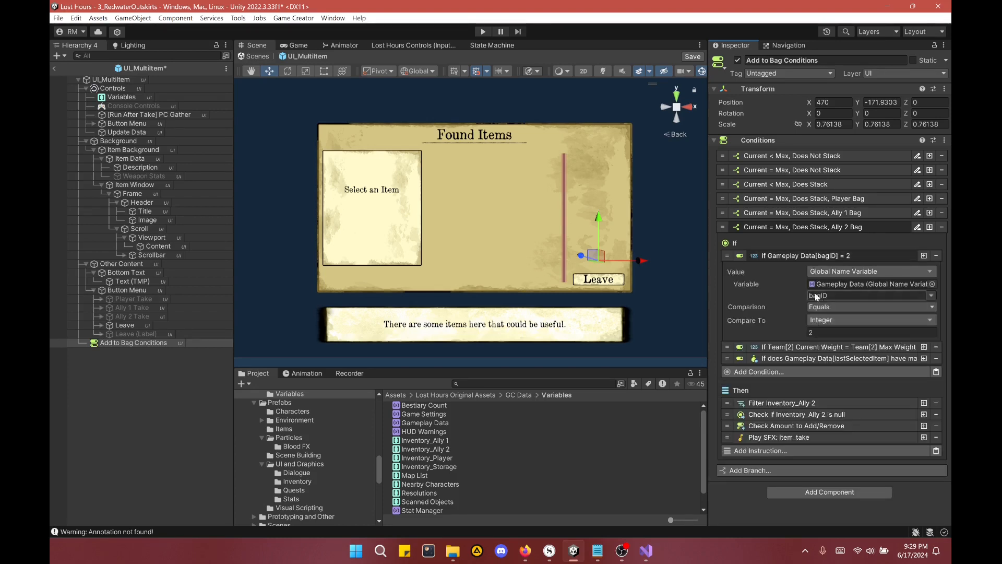
left_click(815, 255)
left_click(786, 228)
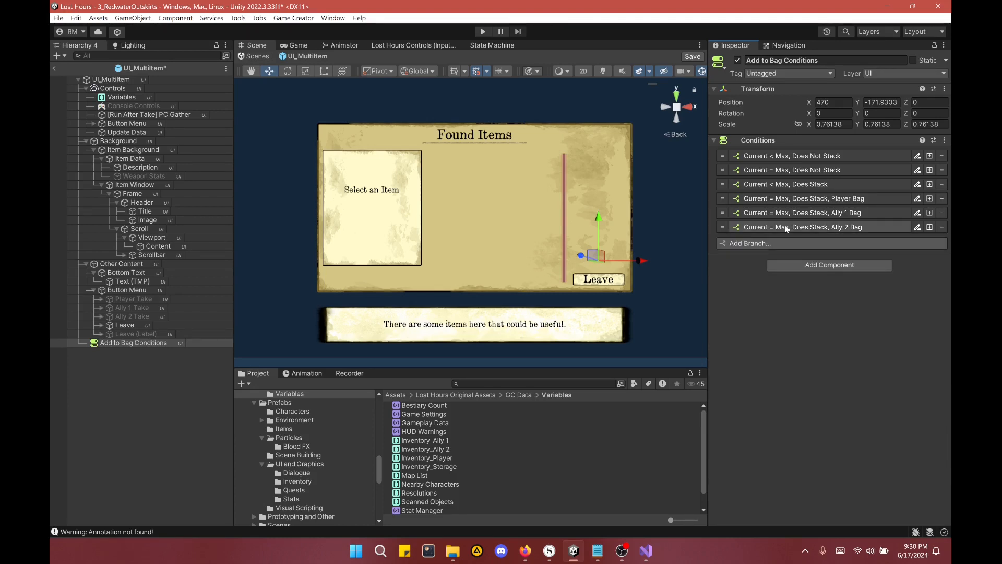
Step: Leave the UI_MultiItem prefab for the 3_RedwaterOutskirts scene, and start play mode
left_click(52, 70)
left_click(474, 289)
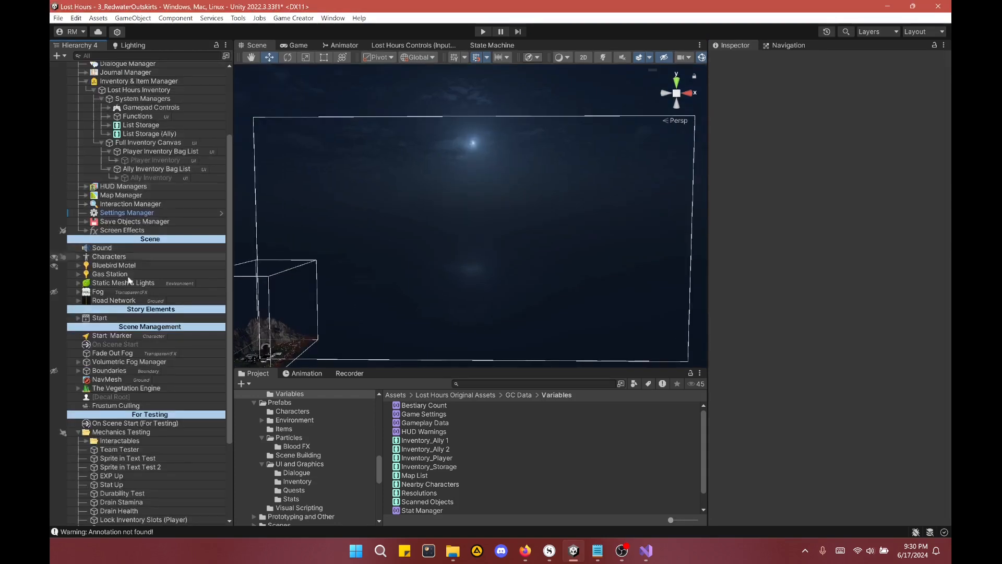
scroll(131, 277, "up", 3)
left_click(483, 32)
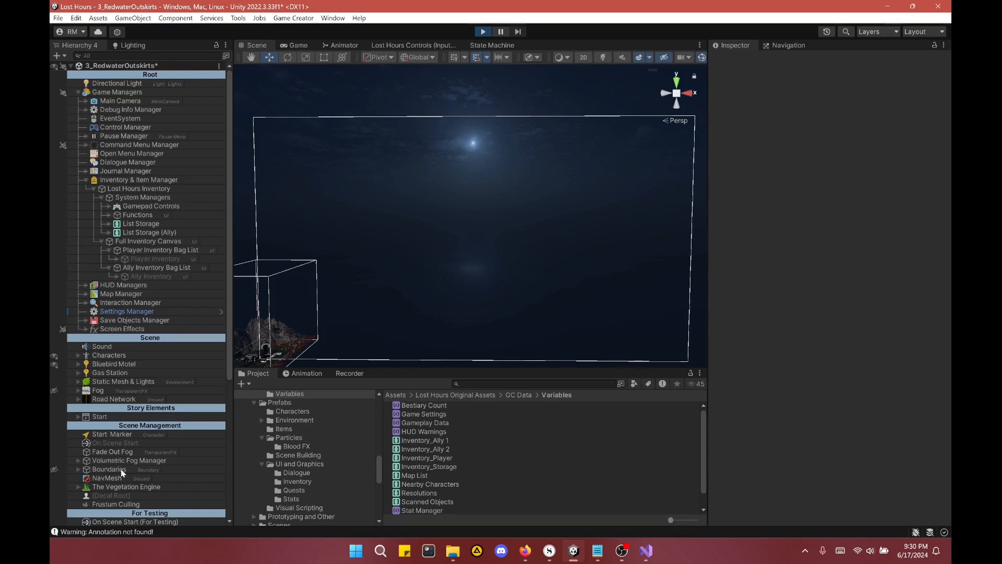
Step: Run the Team Tester action that sets Team[1], and return control to the running game
scroll(121, 471, "down", 4)
left_click(117, 418)
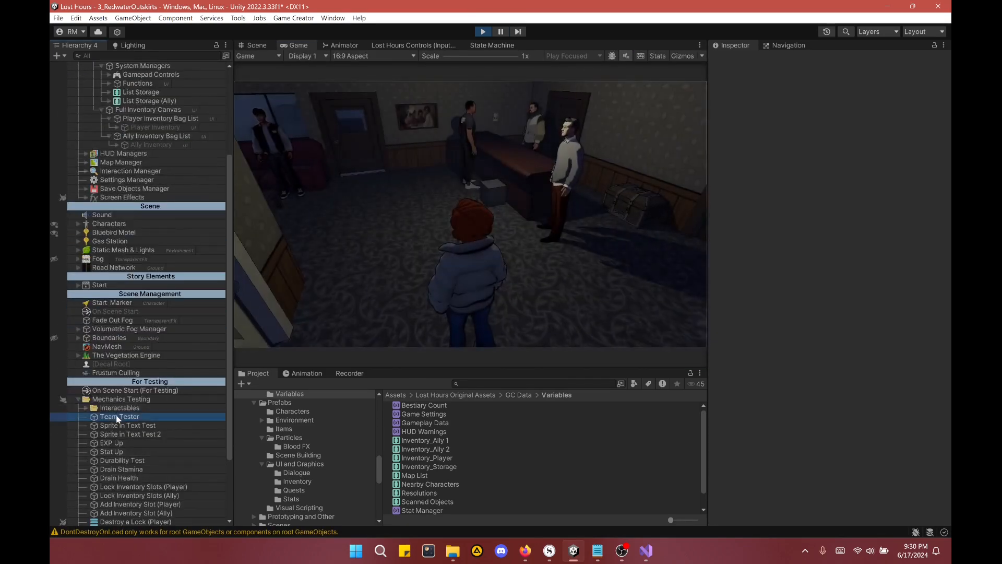
left_click(942, 181)
left_click(553, 241)
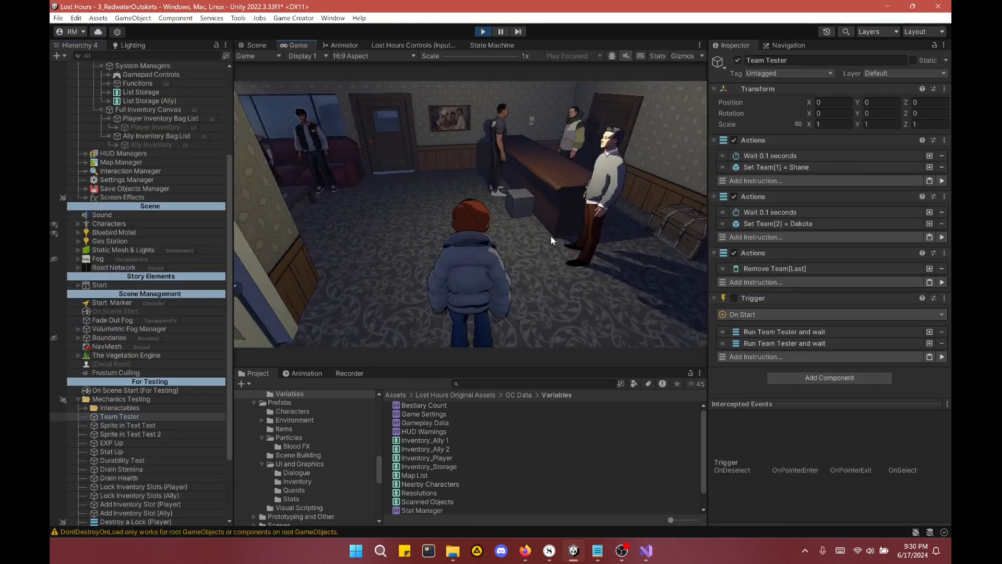
Step: Open the ally's inventory beside the player's, and transfer the red potion stack to the ally
key("i")
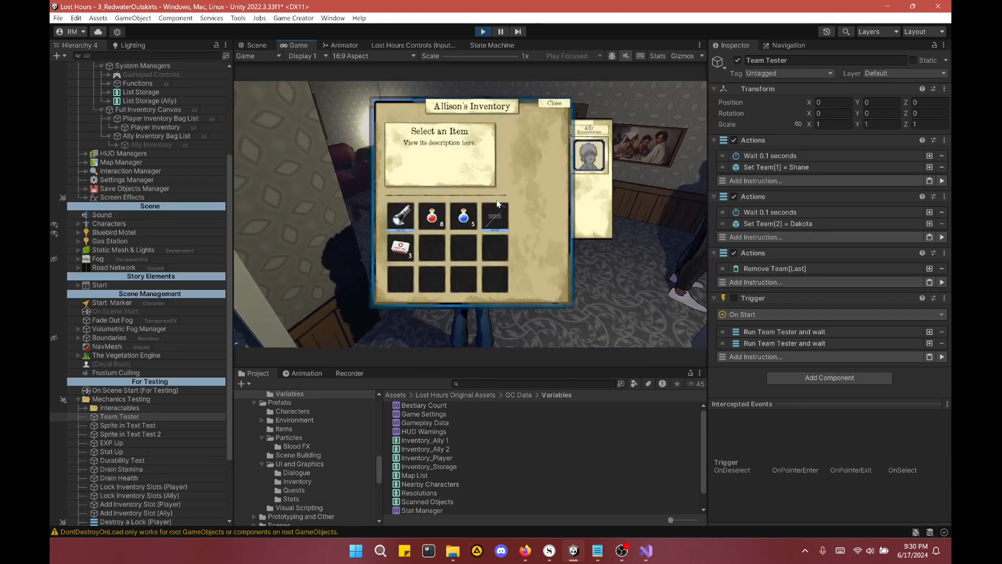
left_click(589, 155)
left_click(380, 222)
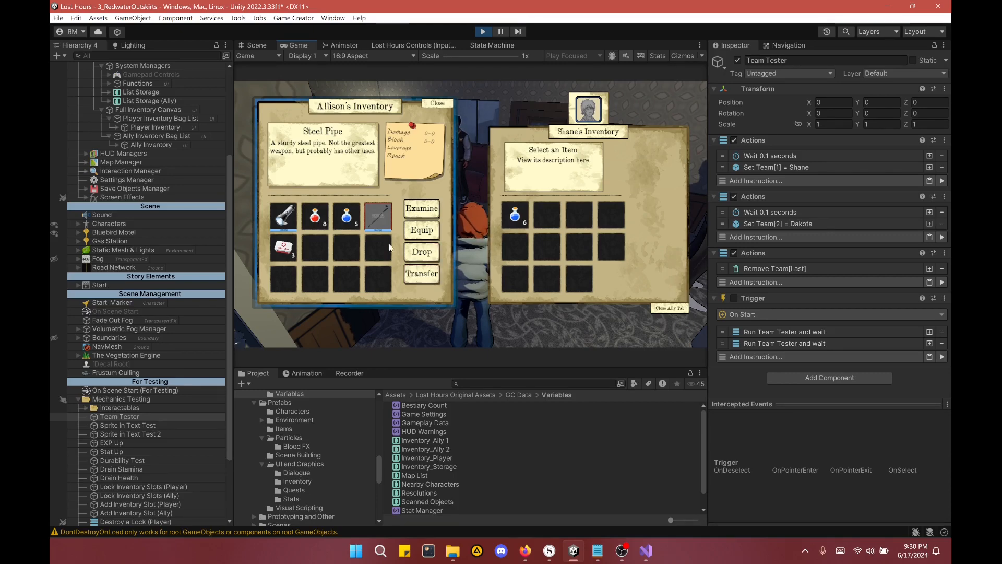
left_click(317, 225)
left_click(422, 273)
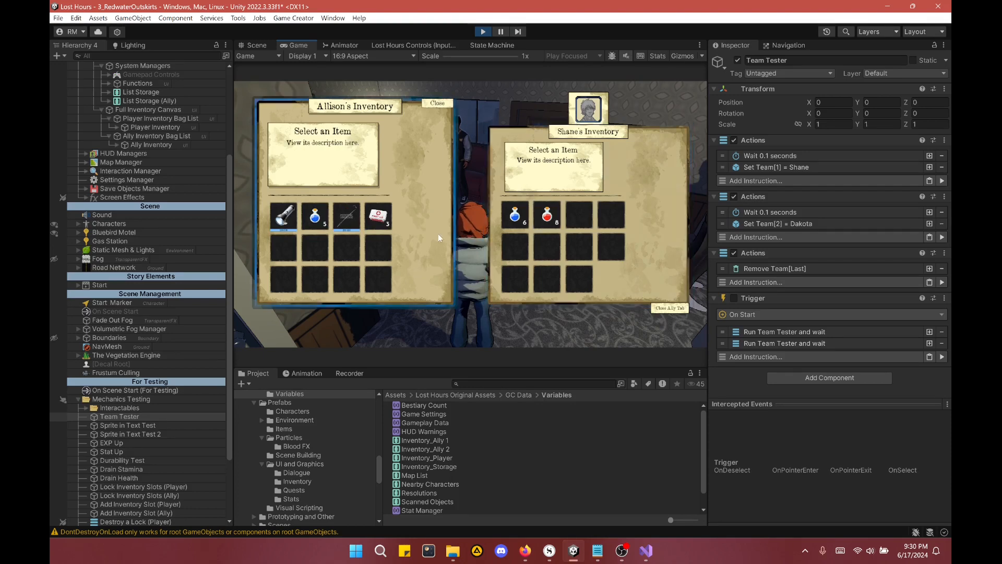
Step: Transfer Test Item B to the ally's existing stack, and try to transfer the Steel Pipe as well
left_click(316, 225)
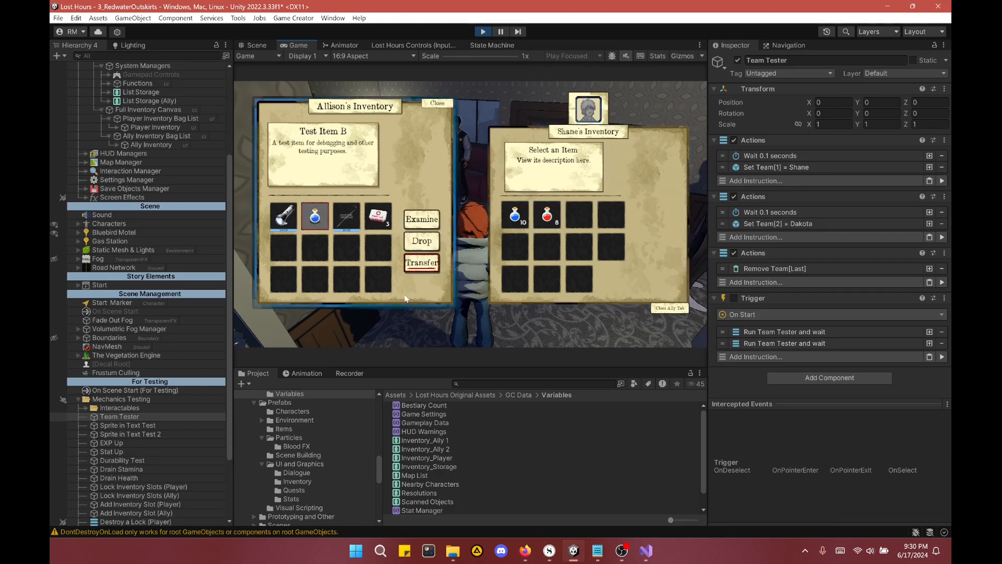
left_click(555, 240)
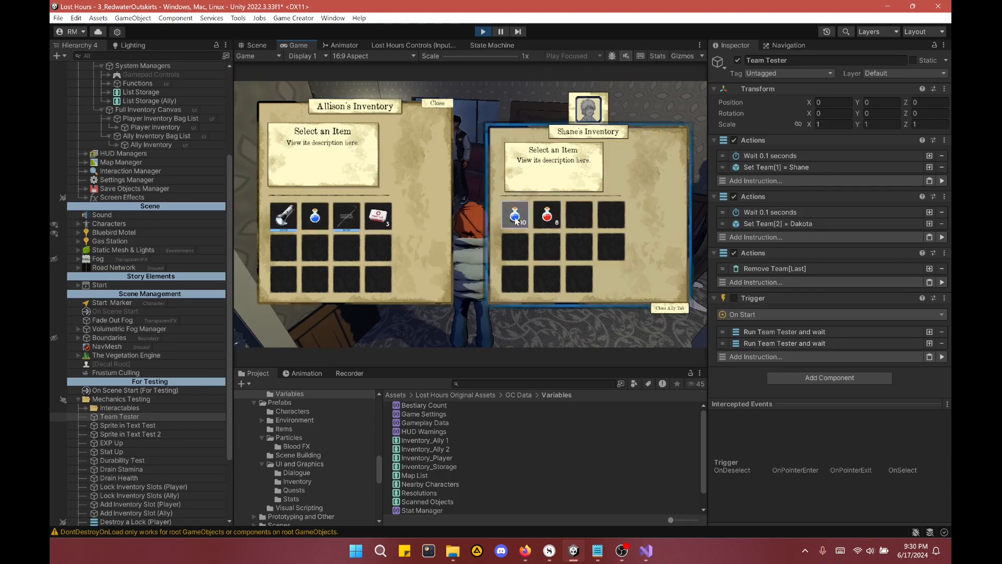
left_click(346, 215)
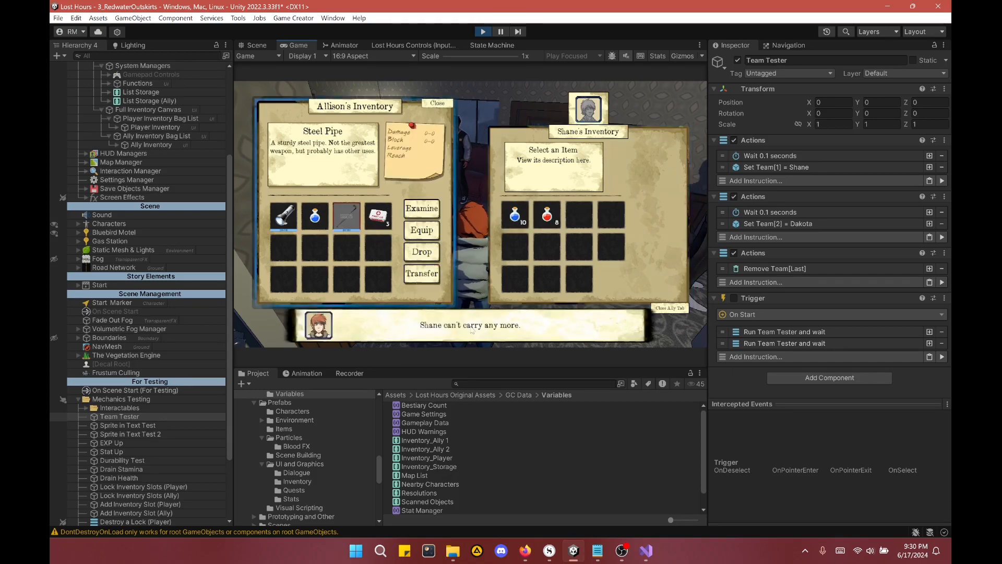
Step: Close the ally and player inventories in the game, and stop play mode
left_click(668, 308)
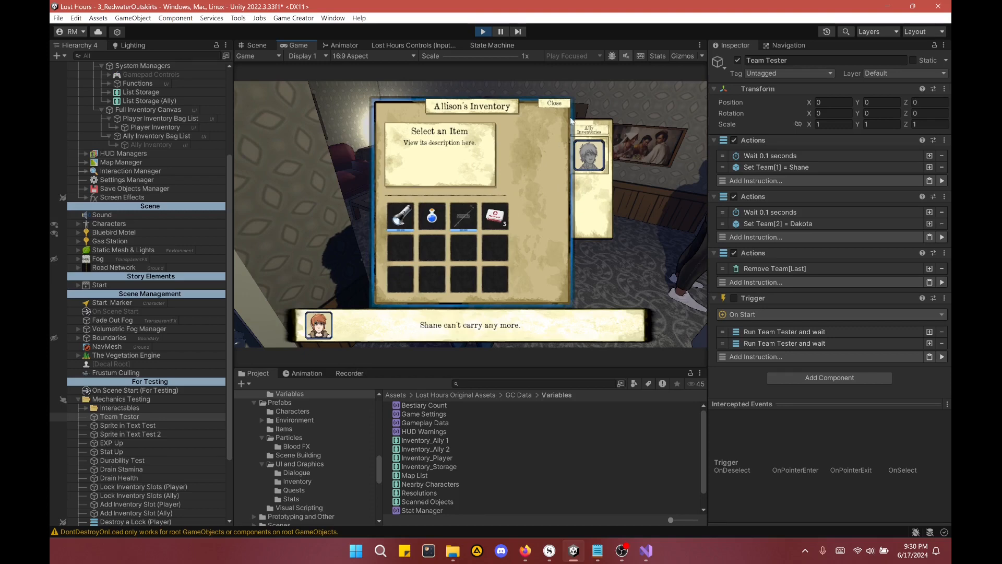
left_click(554, 104)
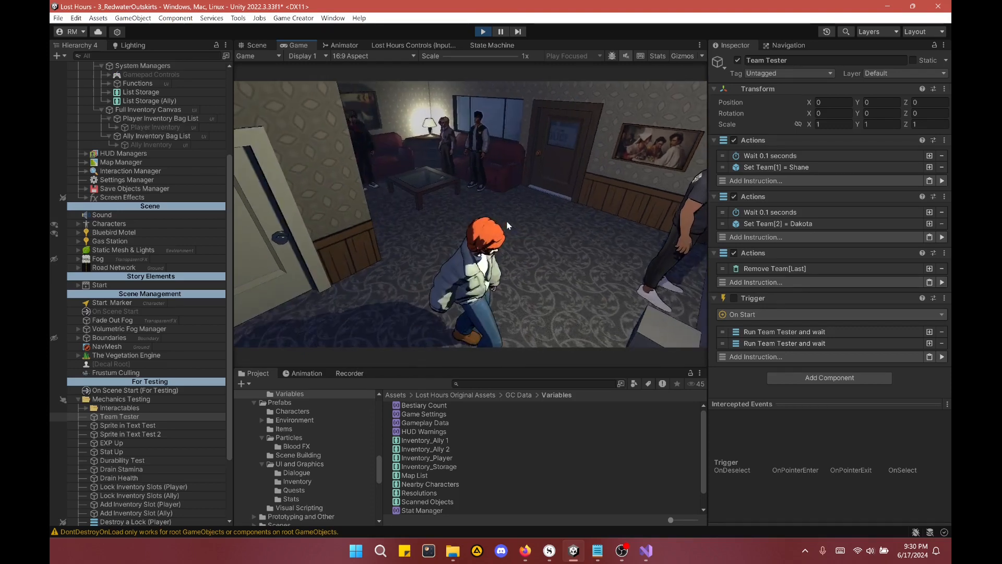
key("w")
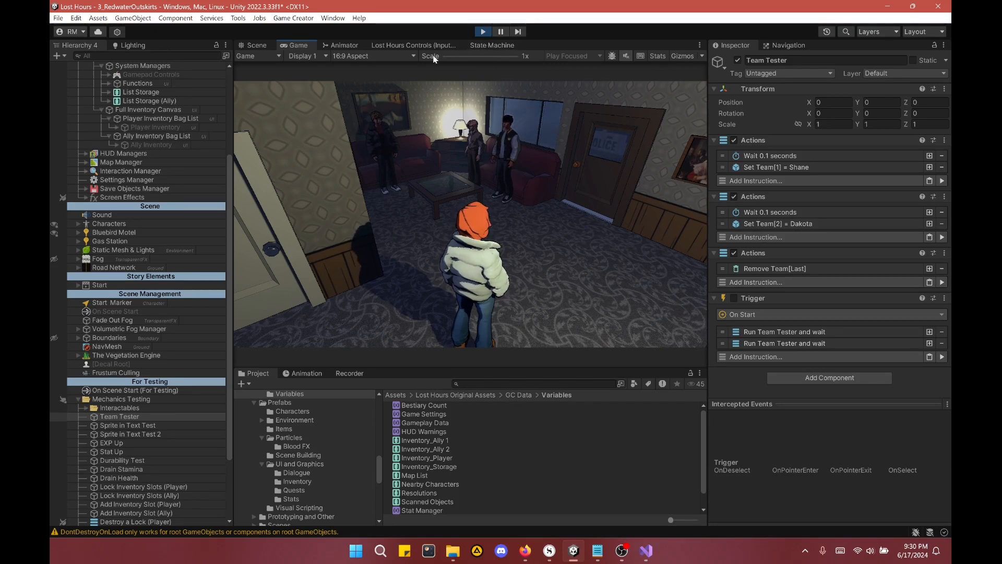
left_click(482, 32)
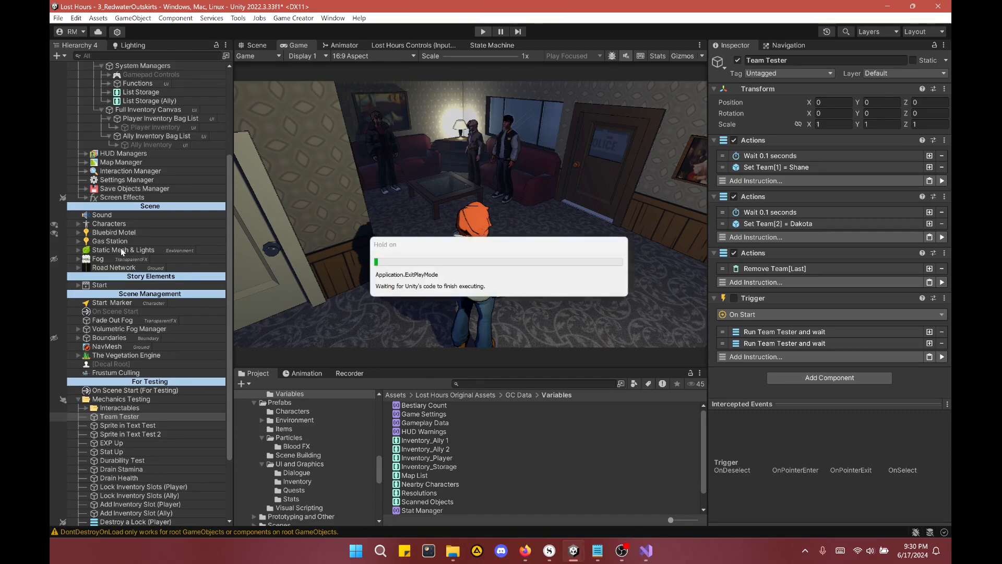
Step: Switch to Firefox to locate the CustomGC2Scripts_McK.zip download on the Lost Hours itch.io page, and return to Unity
left_click(525, 551)
scroll(417, 380, "down", 10)
scroll(291, 410, "up", 2)
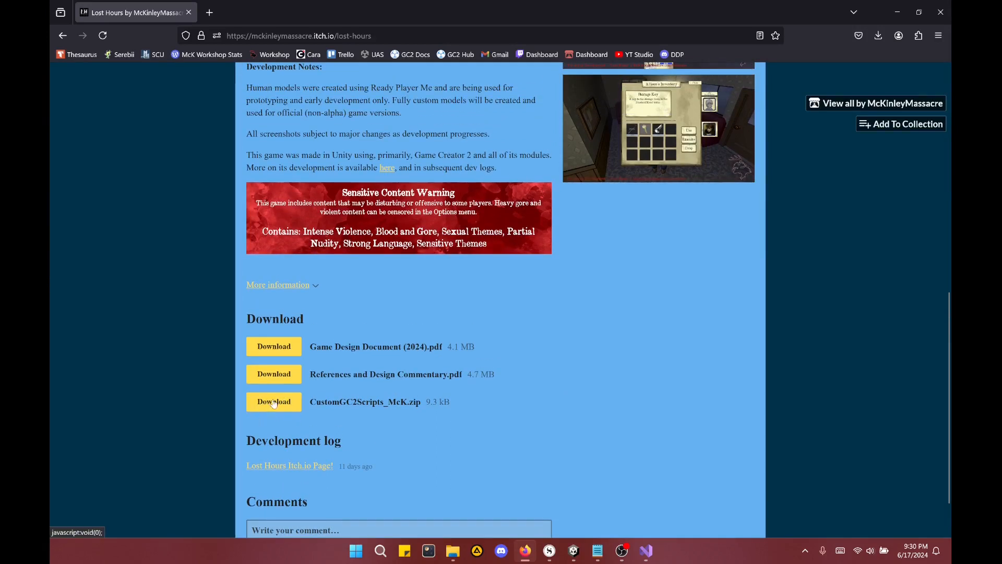
left_click(919, 12)
left_click(835, 97)
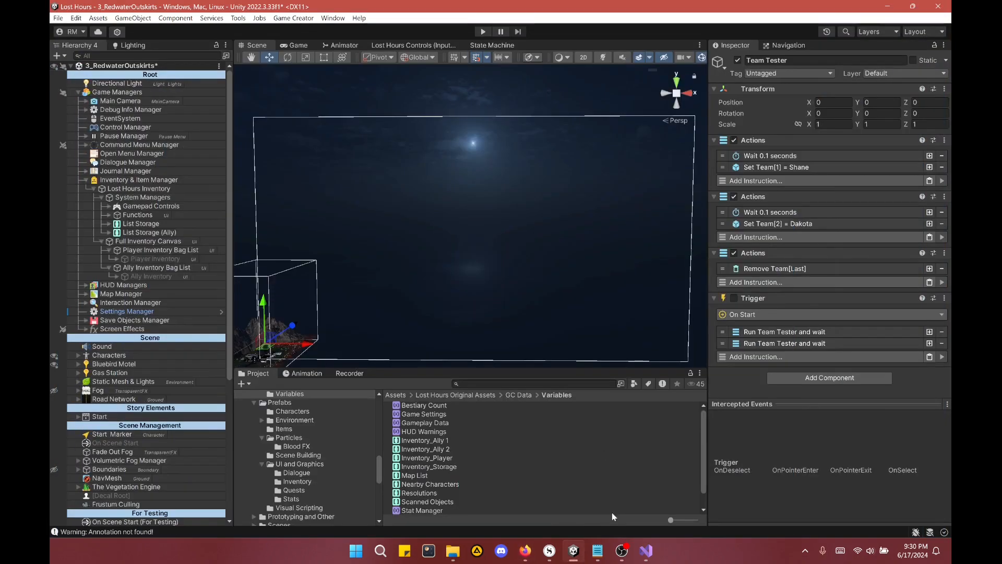
Step: Switch to Notepad, and review Changed Scripts.txt and the custom properties and instructions described in Read Me.txt
left_click(597, 550)
scroll(499, 261, "down", 2)
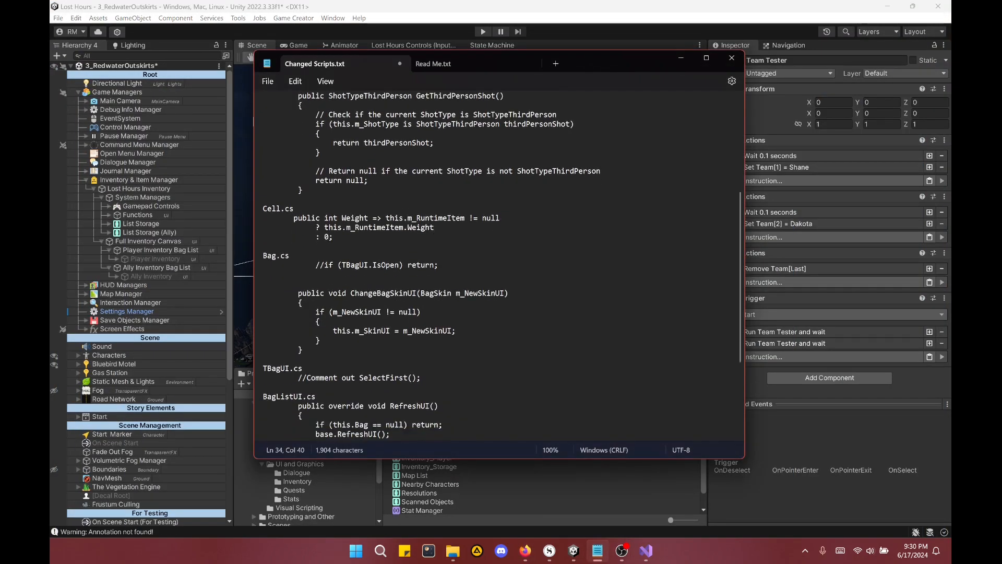
left_click(433, 63)
scroll(375, 334, "down", 8)
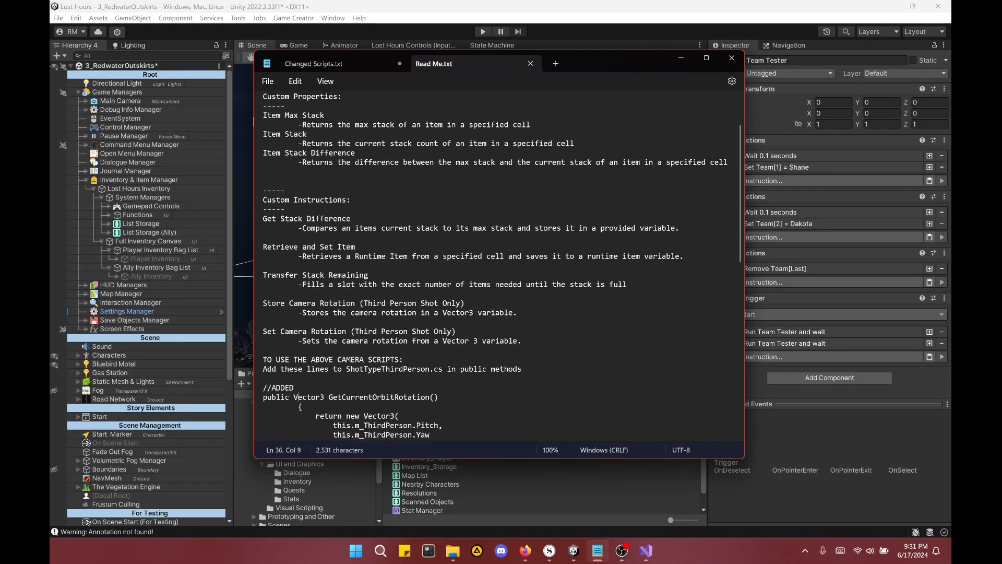
Step: Review Read Me.txt, highlight its opening note about specifying a BagCellUI, and minimize Notepad to return to Unity
scroll(374, 334, "down", 8)
scroll(379, 258, "up", 16)
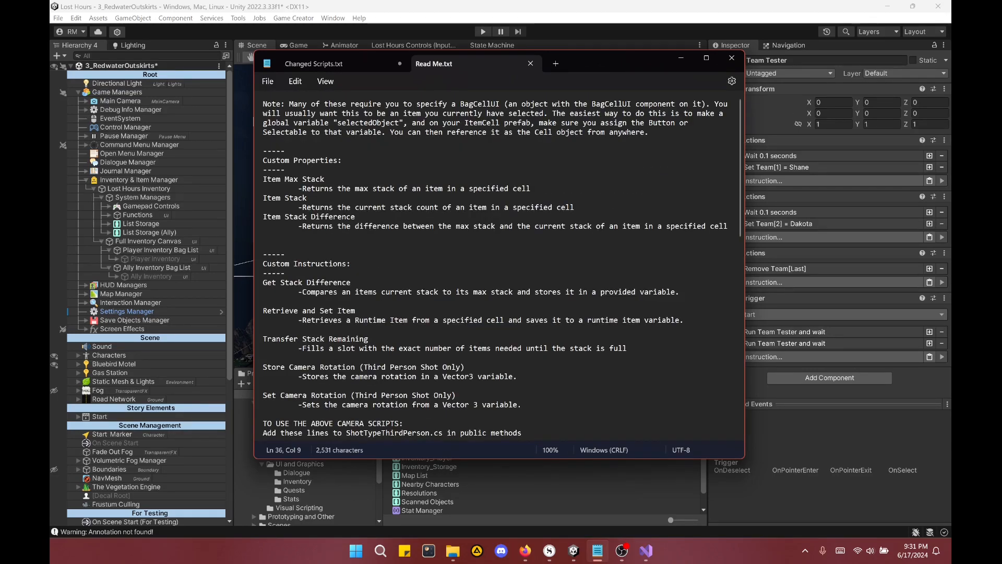
left_click_drag(676, 134, 252, 107)
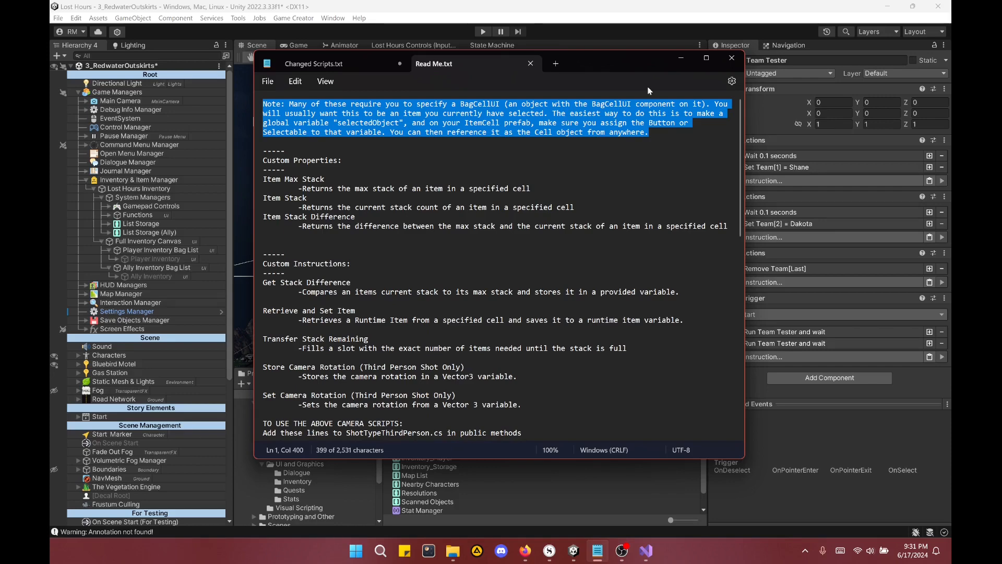
left_click(680, 58)
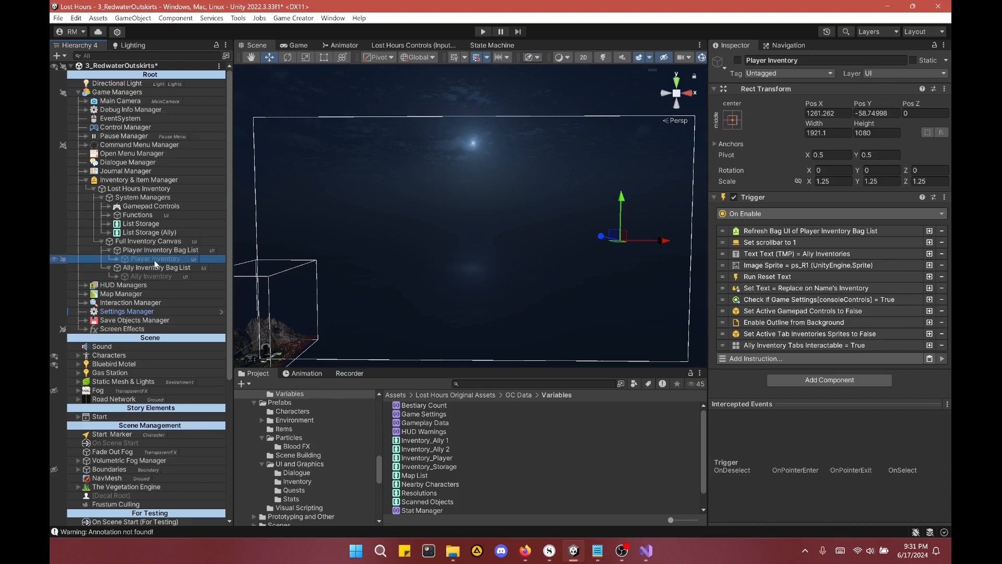
Step: Toggle the Player Inventory and Ally Inventory objects' active state, leaving both active to view their panels in the scene
key("alt+shift+a")
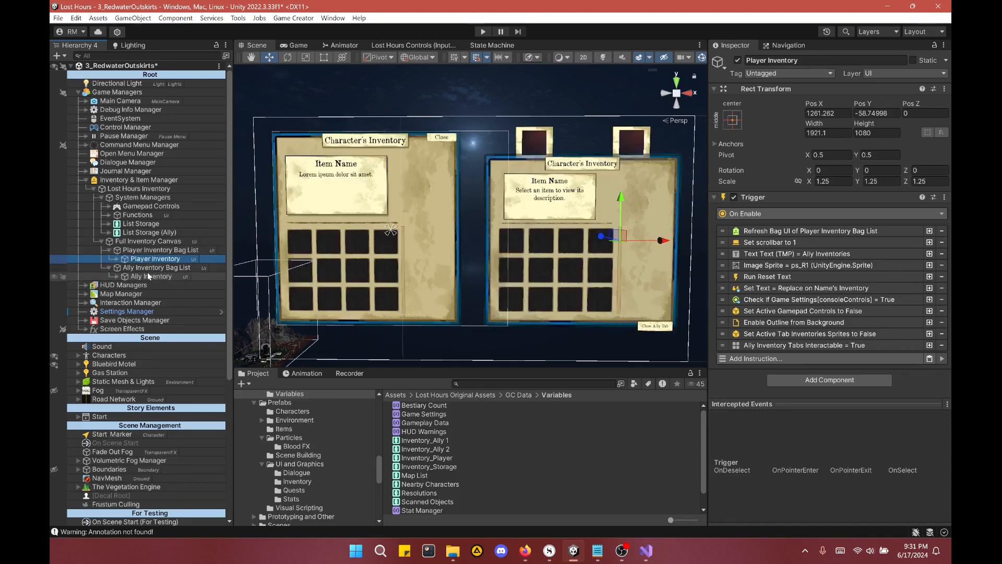
double_click(154, 259)
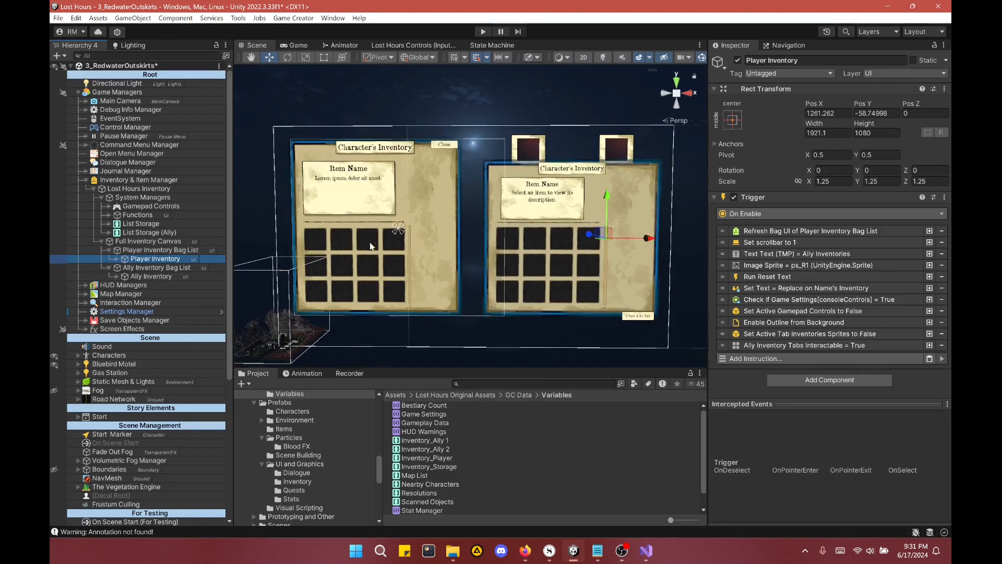
middle_click(153, 259)
middle_click(152, 276)
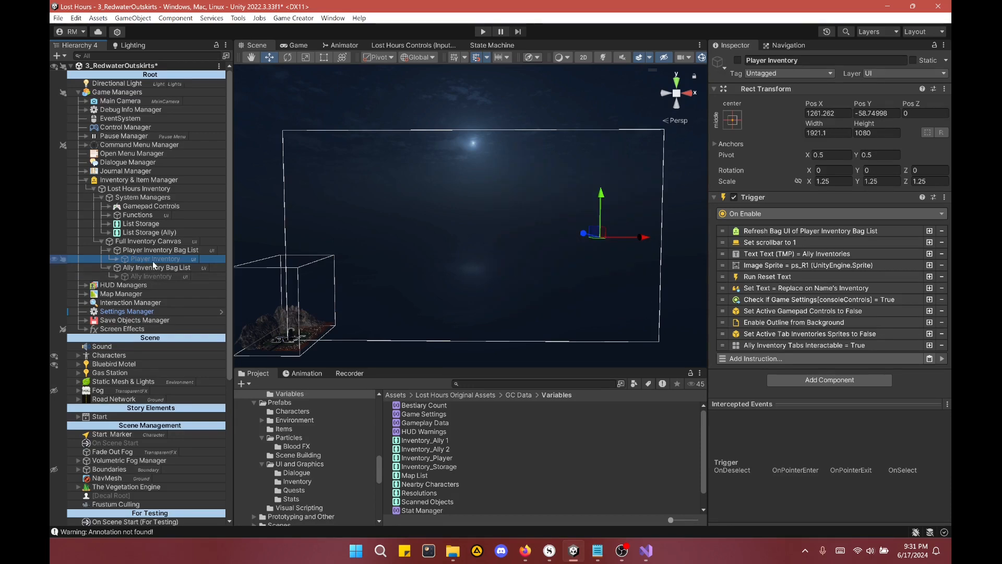
middle_click(152, 260)
middle_click(151, 277)
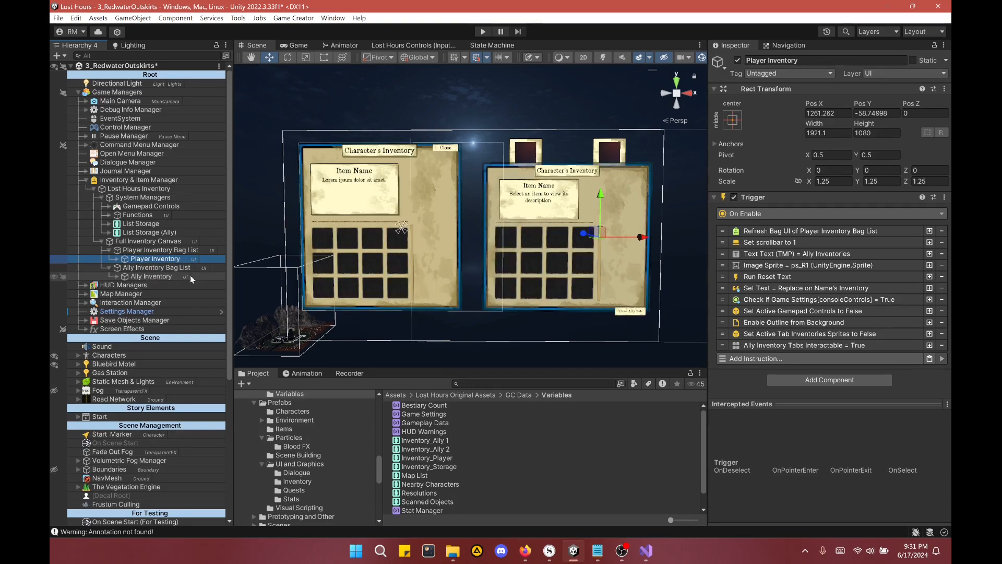
mouse_move(374, 265)
middle_mouse_down()
mouse_move(355, 249)
mouse_move(375, 265)
middle_mouse_up()
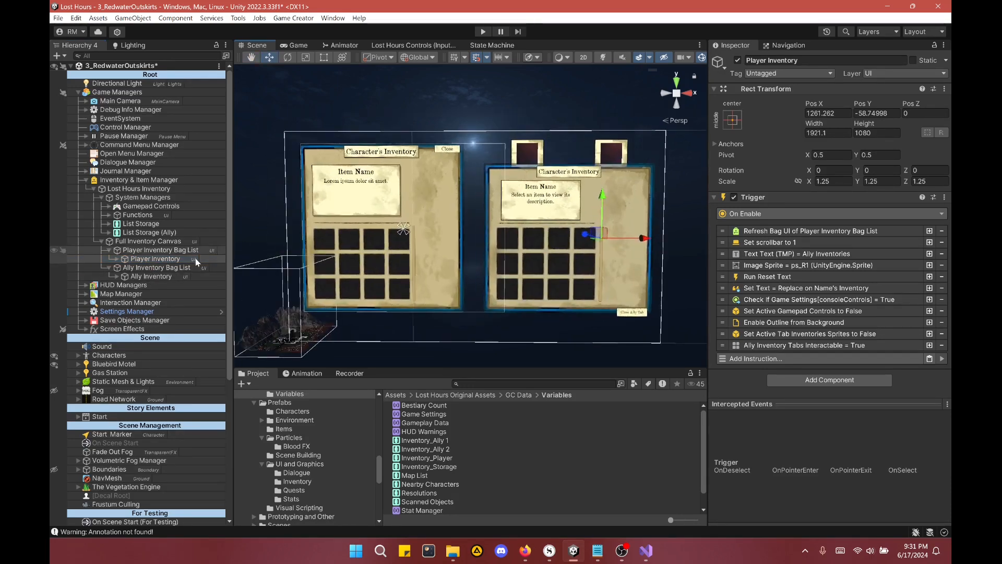
Step: Review the Inventory & Item Manager's trigger and its Open/Close Inventory instructions for both the true and false branches
left_click(151, 180)
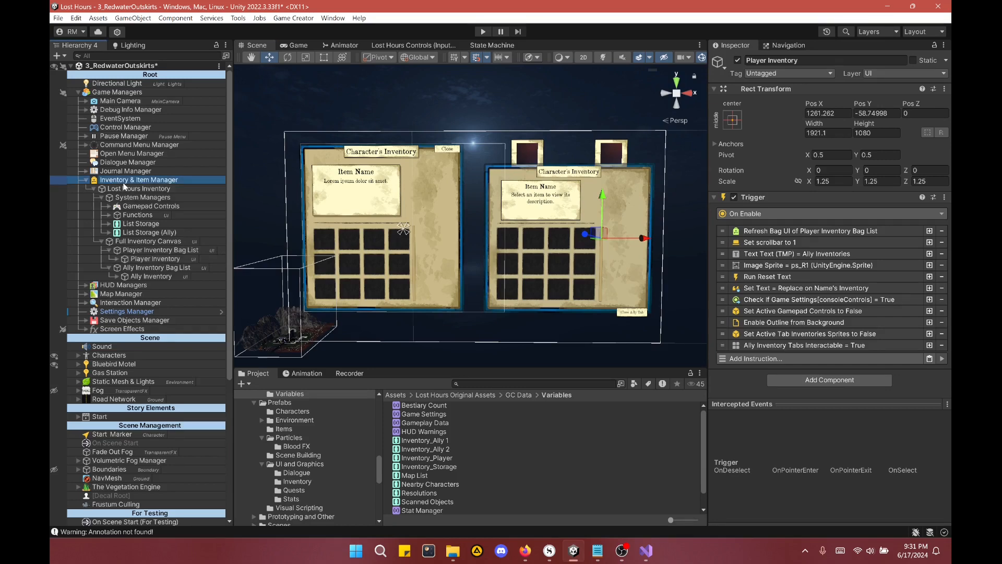
scroll(783, 245, "down", 2)
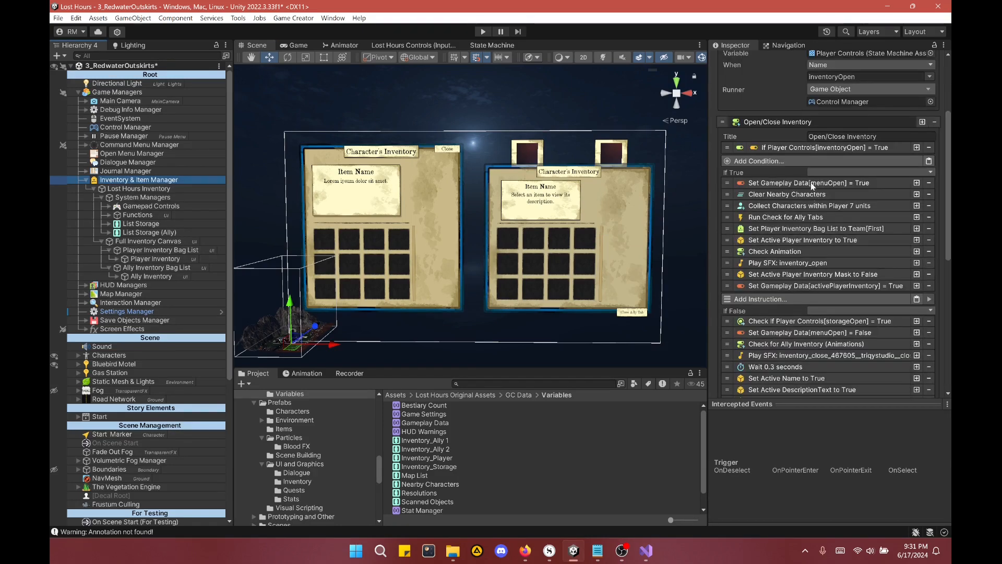
scroll(817, 155, "down", 1)
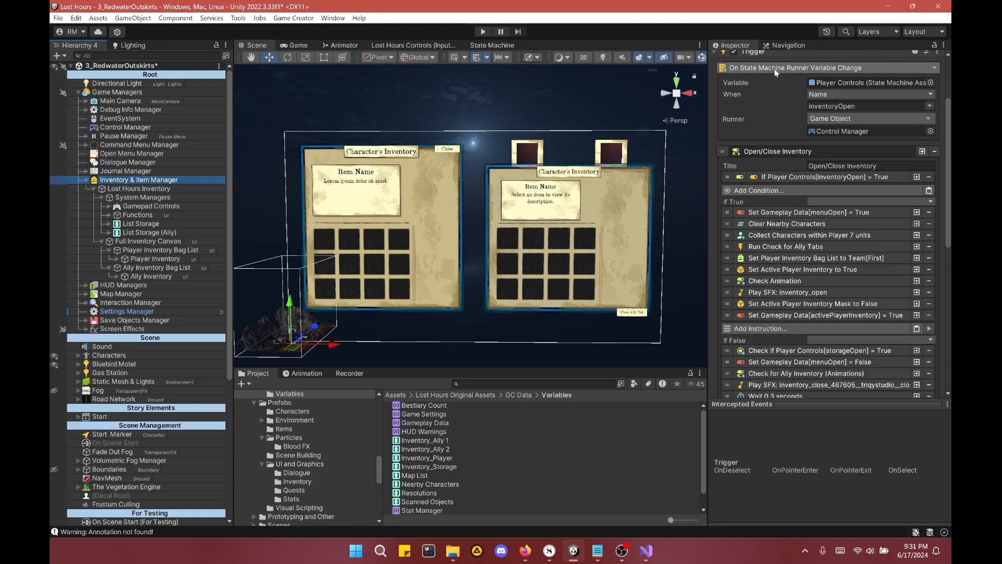
scroll(783, 156, "up", 2)
scroll(803, 184, "down", 4)
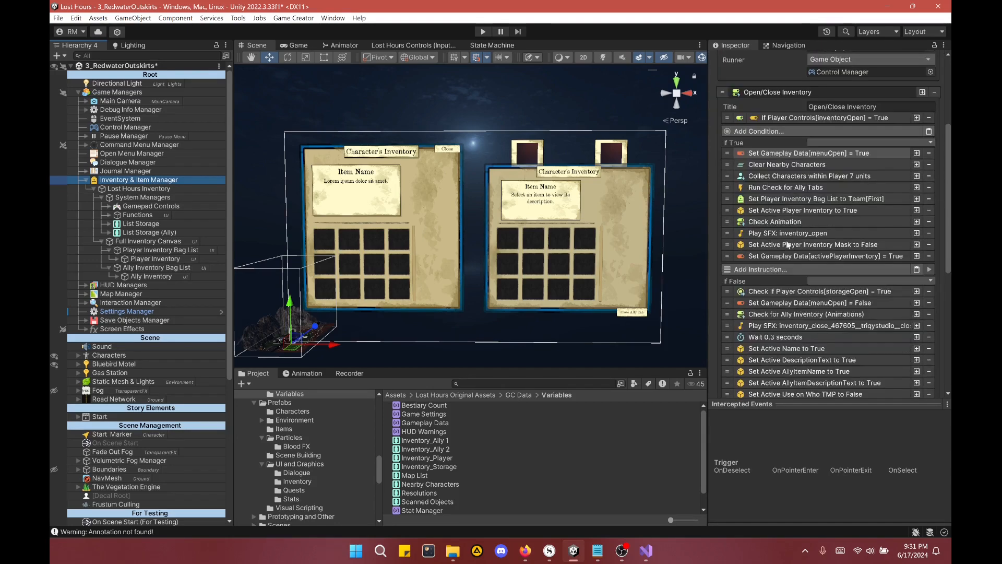
scroll(775, 261, "down", 2)
scroll(775, 265, "down", 2)
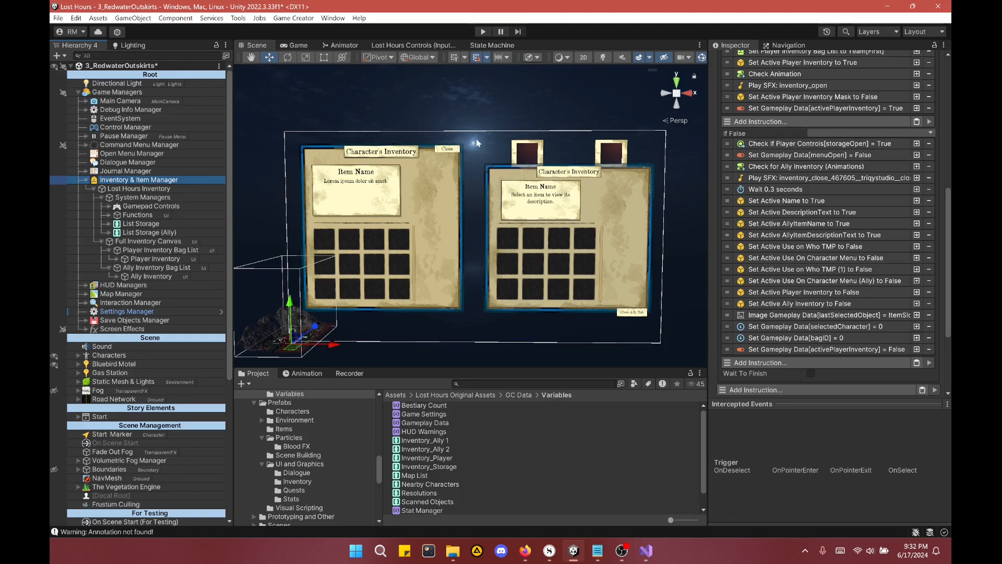
Step: Deactivate the Player Inventory and Ally Inventory objects under the Full Inventory Canvas
middle_click(160, 259)
middle_click(157, 278)
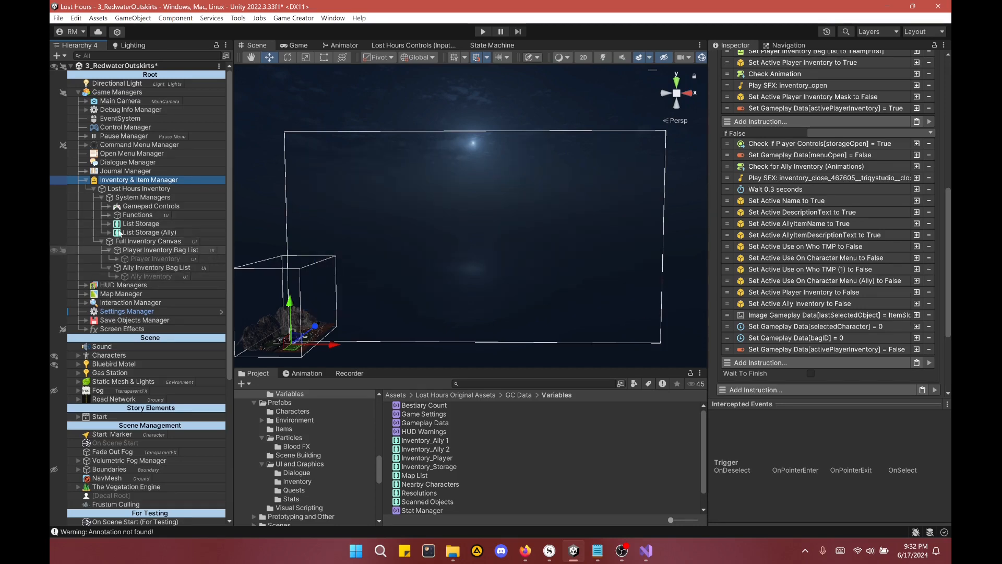
left_click(86, 180)
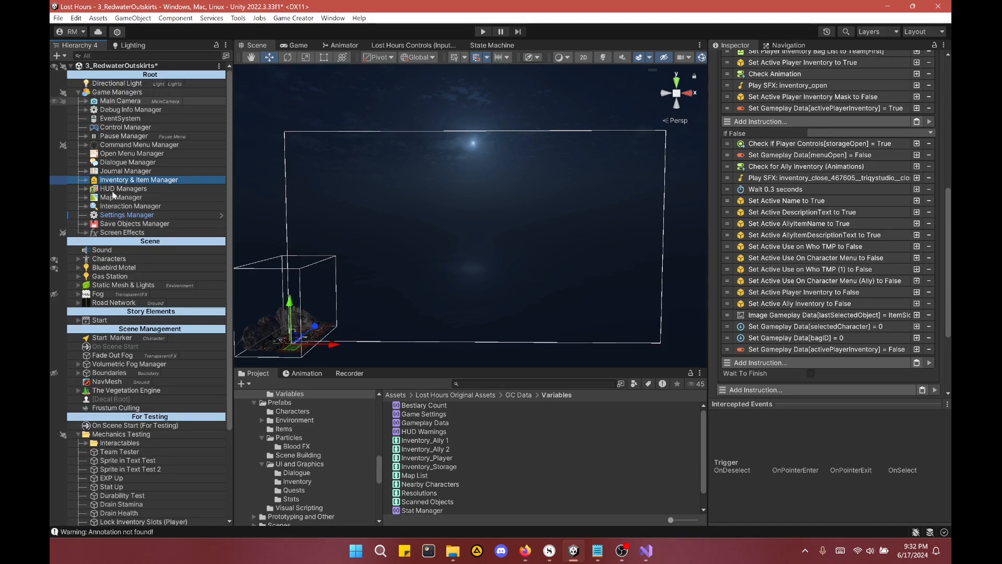
left_click(86, 180)
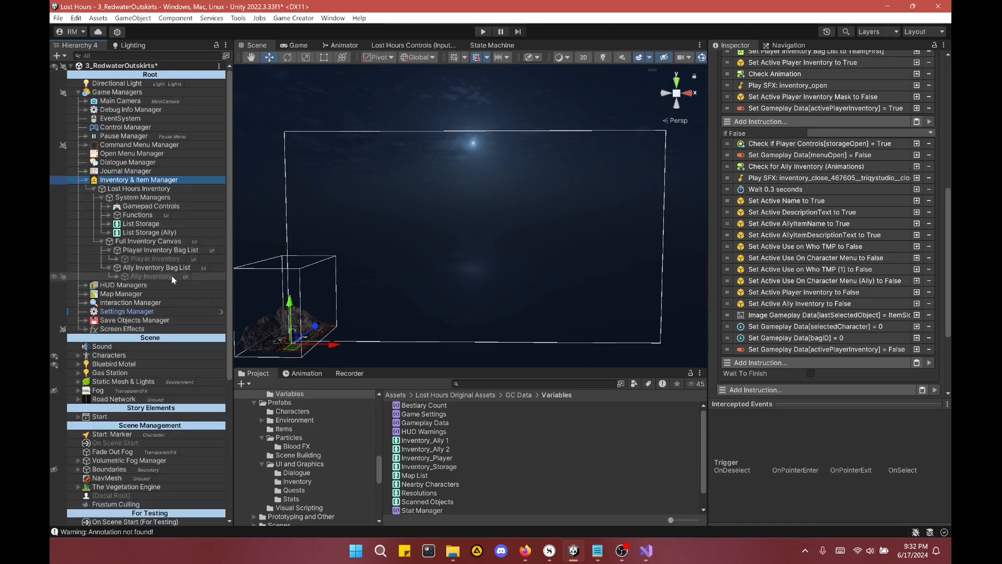
middle_click_drag(393, 258, 422, 244)
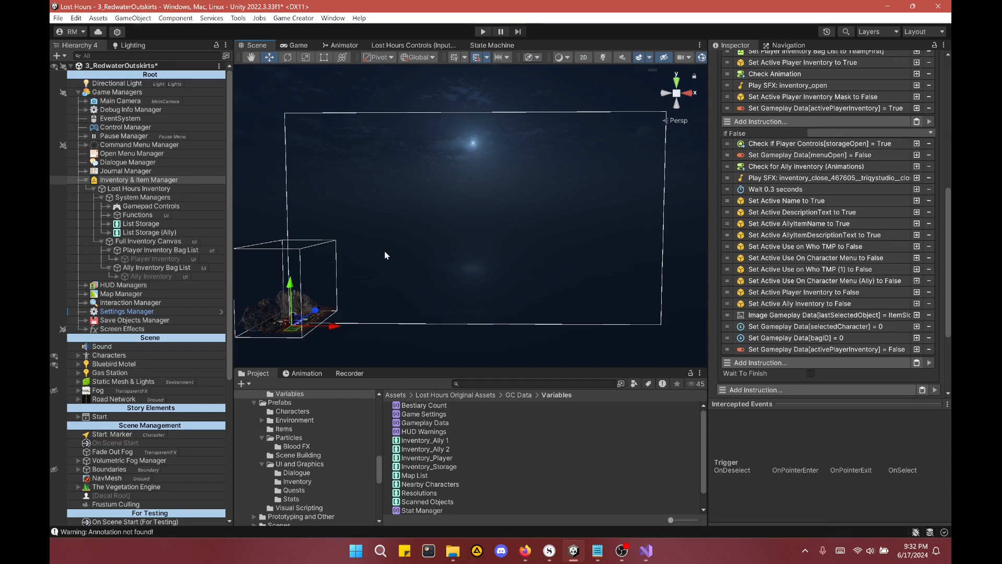
mouse_move(385, 254)
middle_mouse_down()
mouse_move(362, 249)
mouse_move(398, 250)
mouse_move(368, 265)
middle_mouse_up()
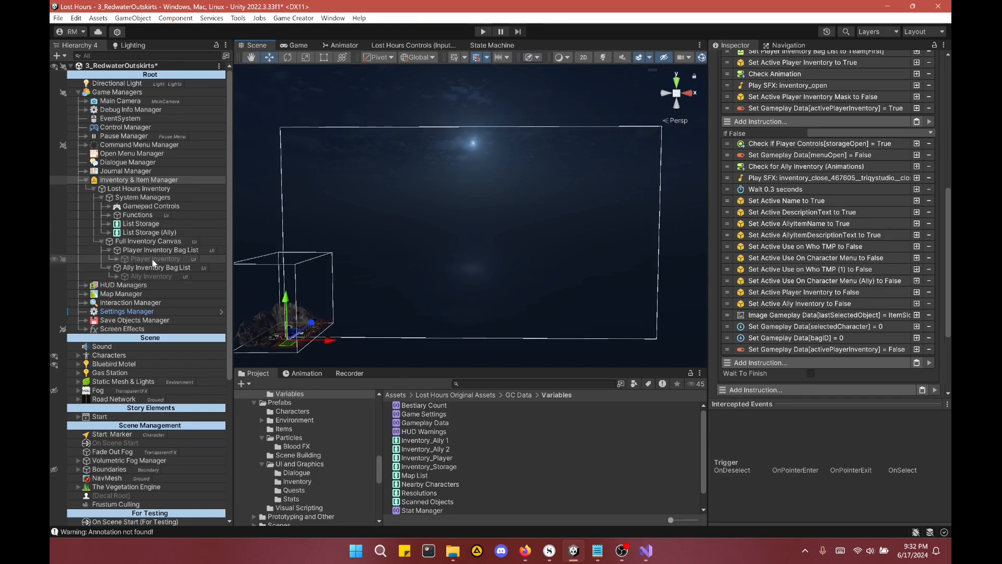
left_click(116, 259)
left_click(116, 259)
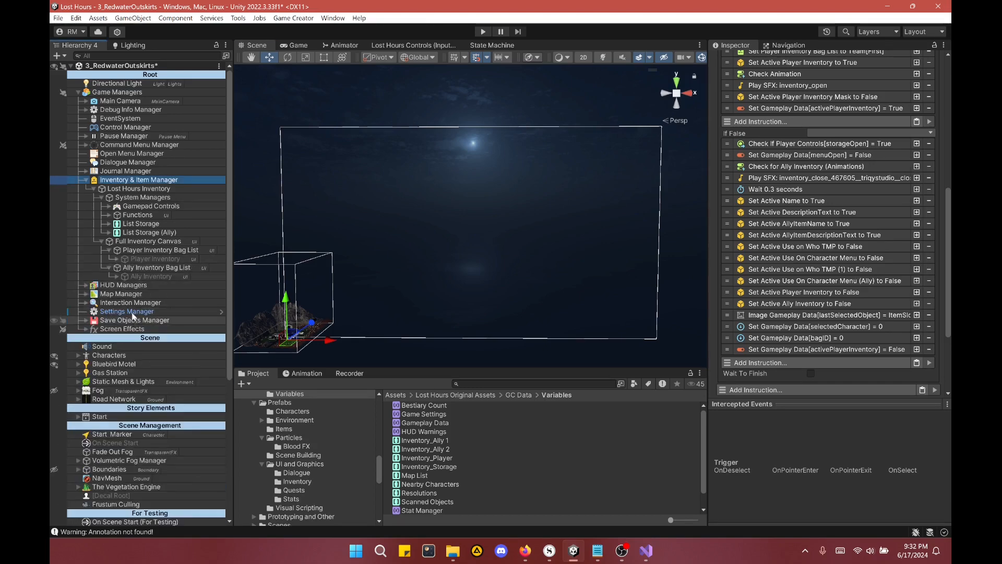
Step: Inspect the Bag List UI settings of the Player and Ally Inventory Bag Lists, and expand the Functions group under System Managers
left_click(155, 249)
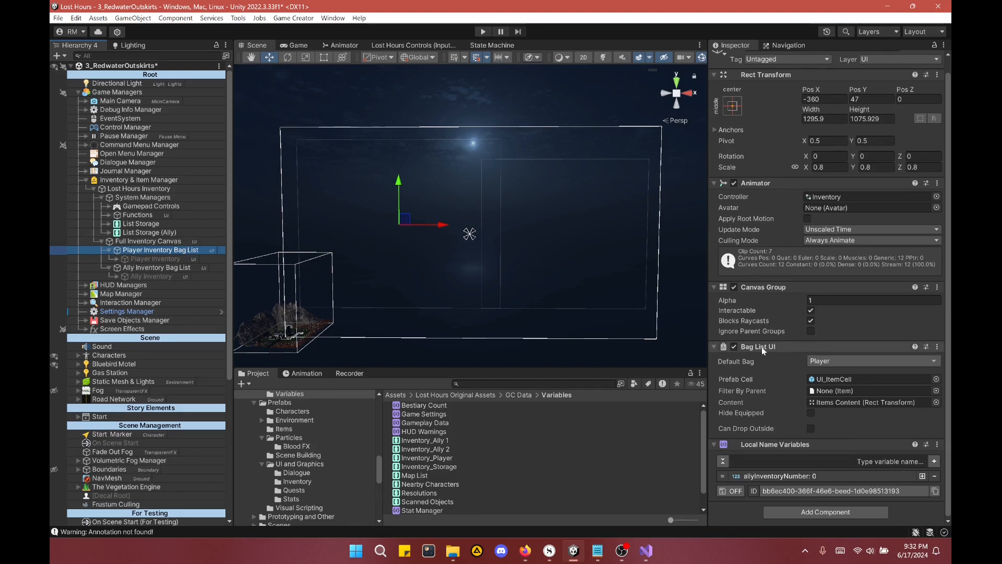
left_click(152, 259)
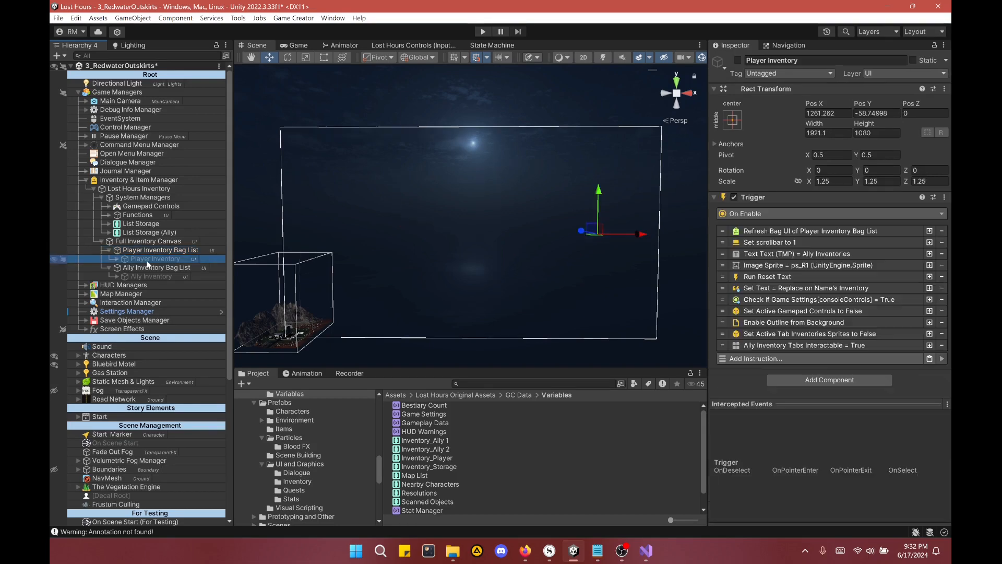
key("alt+shift+a")
key("alt+shift+a")
left_click(152, 251)
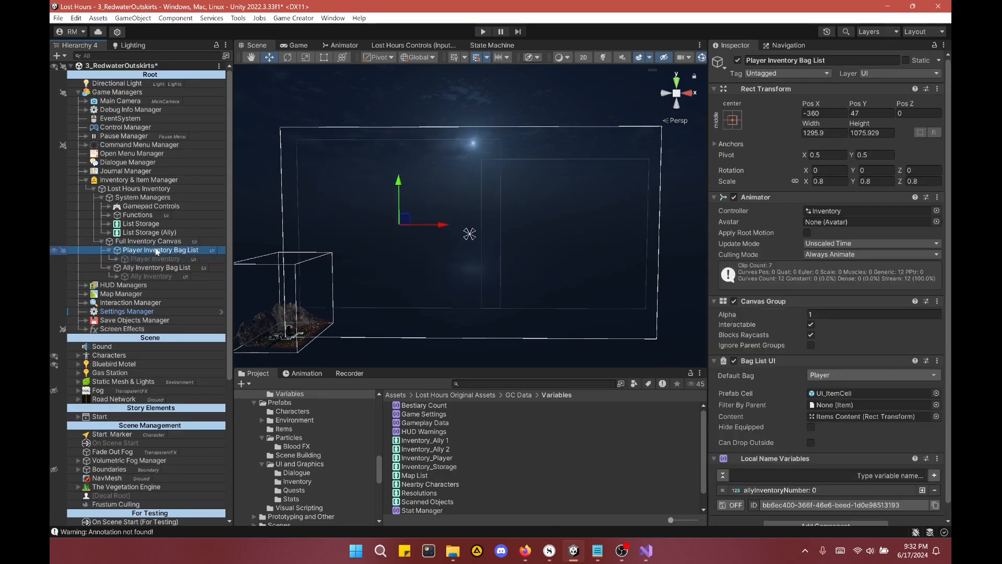
scroll(731, 287, "down", 1)
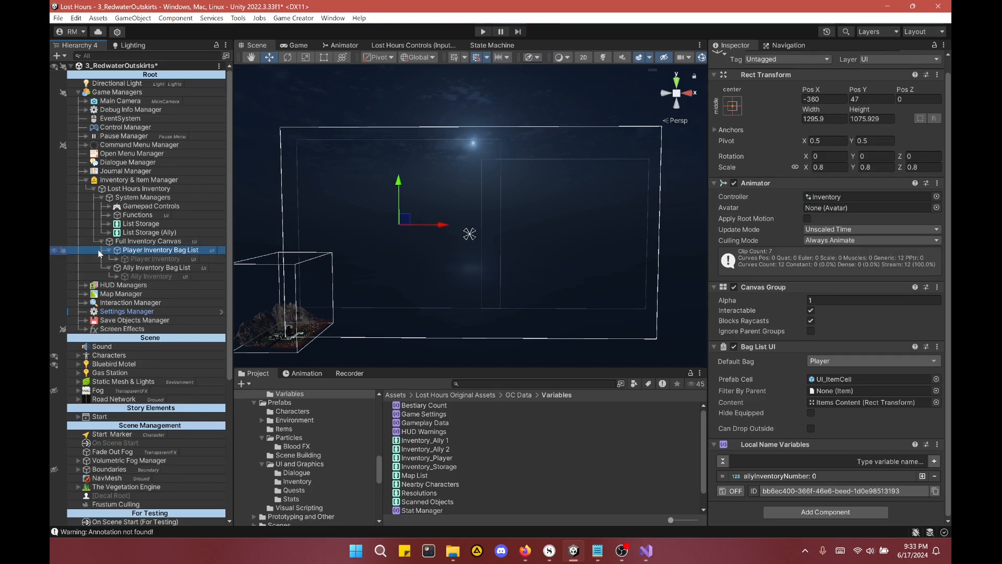
left_click(142, 268)
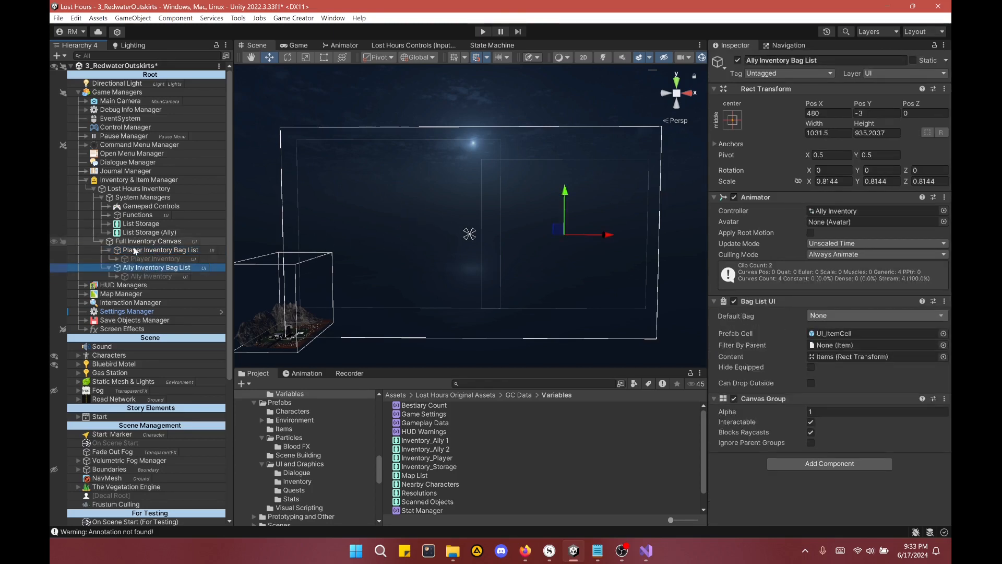
left_click(108, 215)
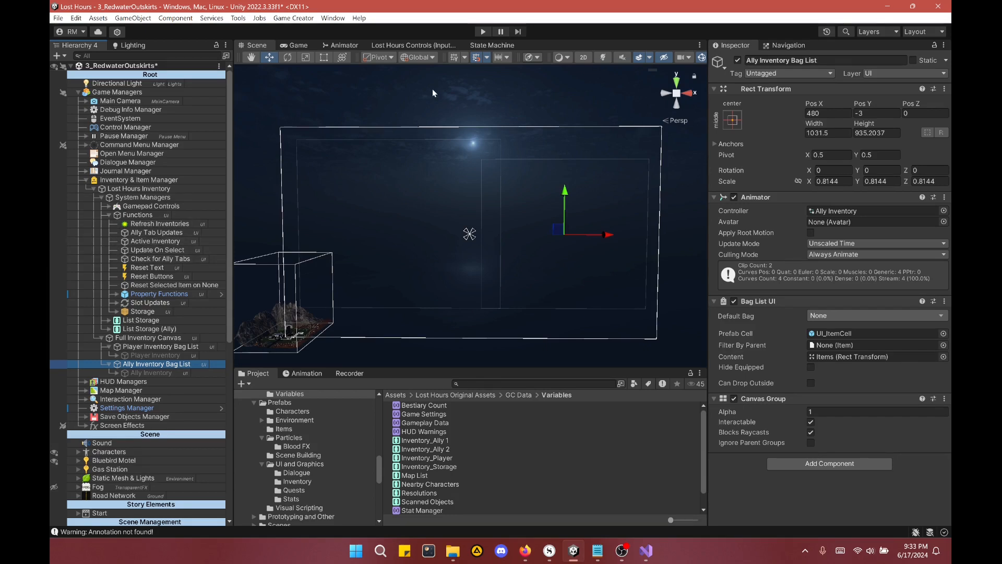
Step: Start play mode, and run Team Tester's Team[1] and Team[2] actions to add both allies to the team
left_click(483, 34)
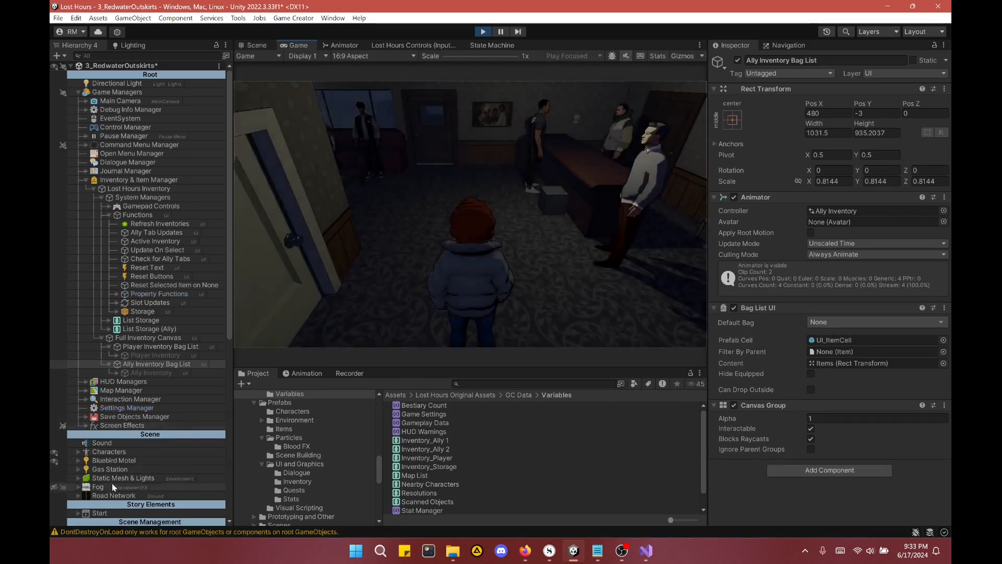
scroll(116, 477, "down", 6)
left_click(121, 480)
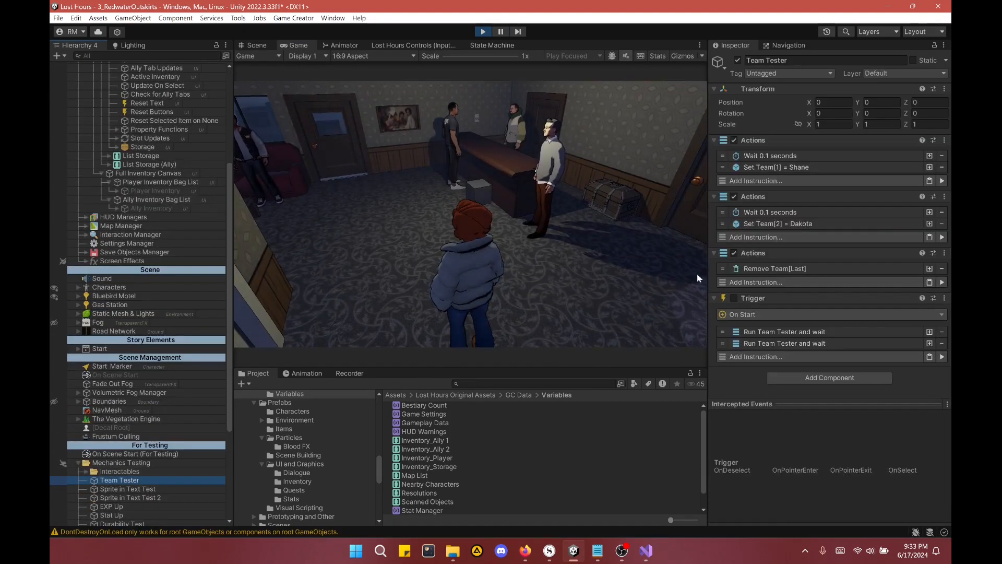
left_click(942, 181)
left_click(942, 237)
left_click(563, 234)
key("w")
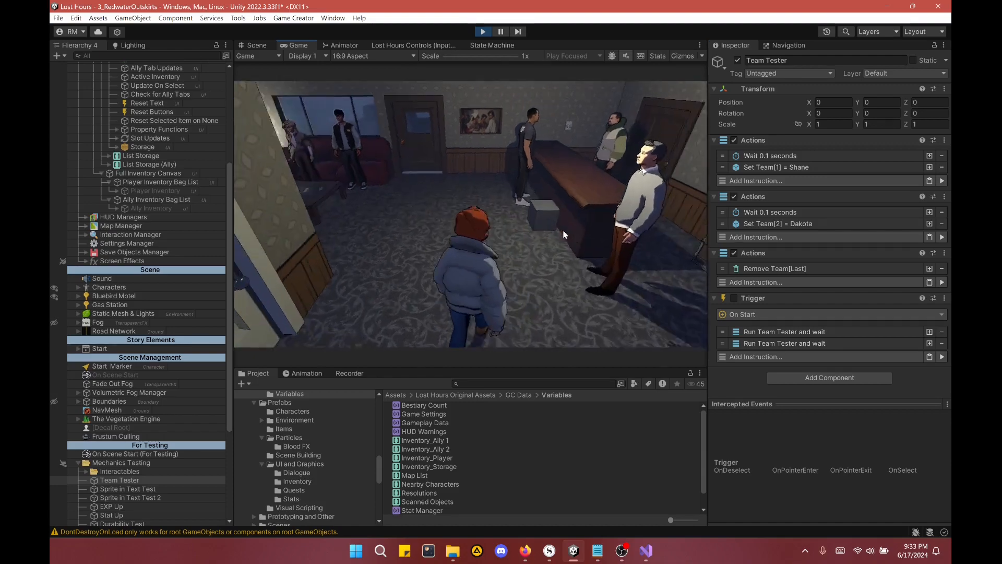
Step: Open the player's inventory in the game, view both allies' inventories in turn, and close the ally tab
key("Tab")
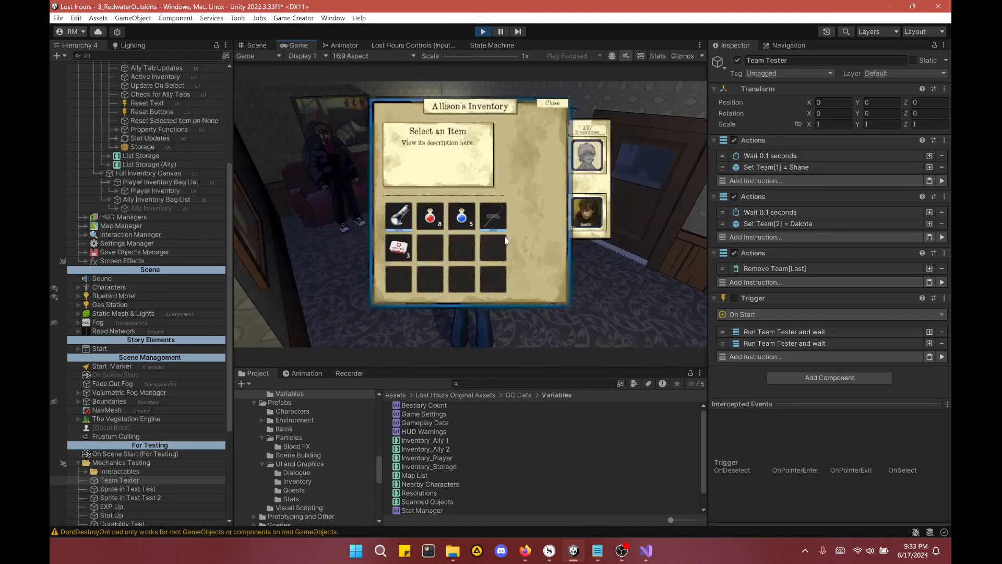
left_click(589, 161)
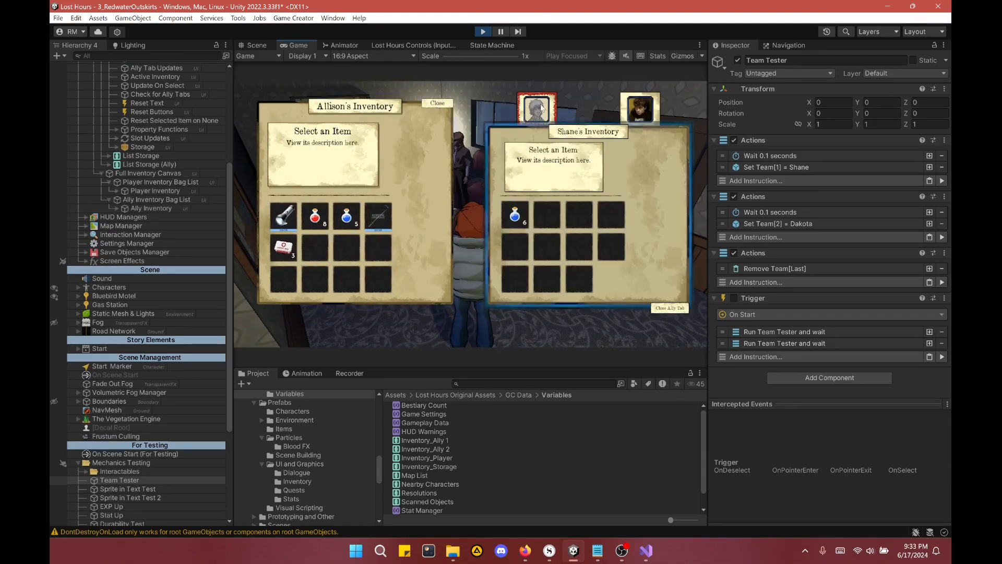
left_click(641, 111)
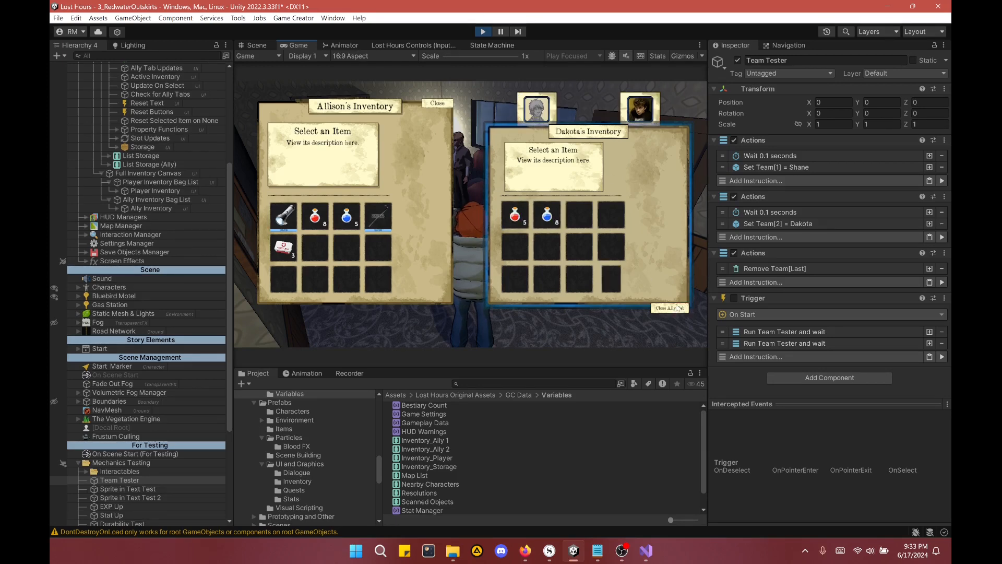
left_click(677, 307)
Step: Reopen the first ally's inventory, and switch back and forth between the two allies' tabs to compare their bags
left_click(590, 158)
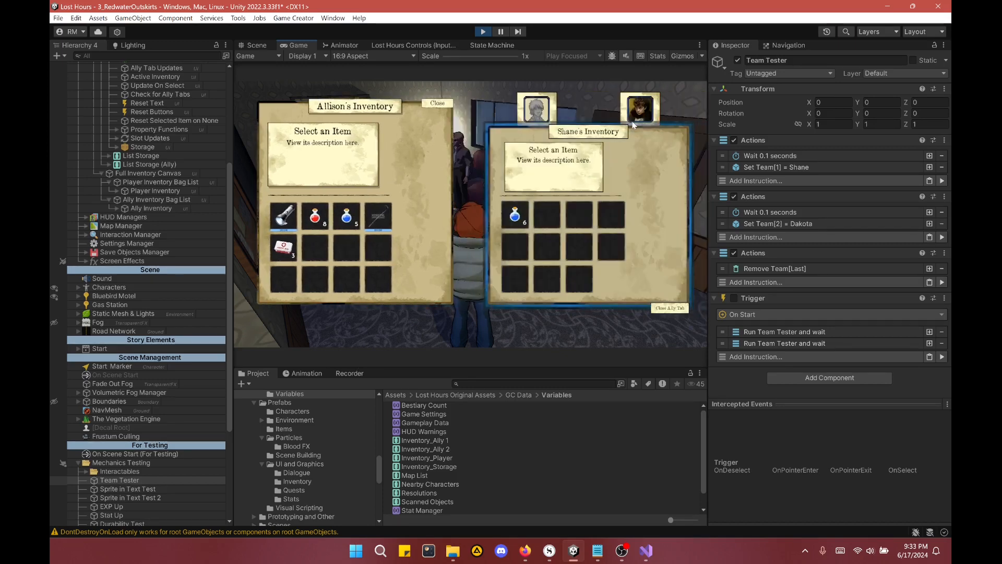
left_click(640, 110)
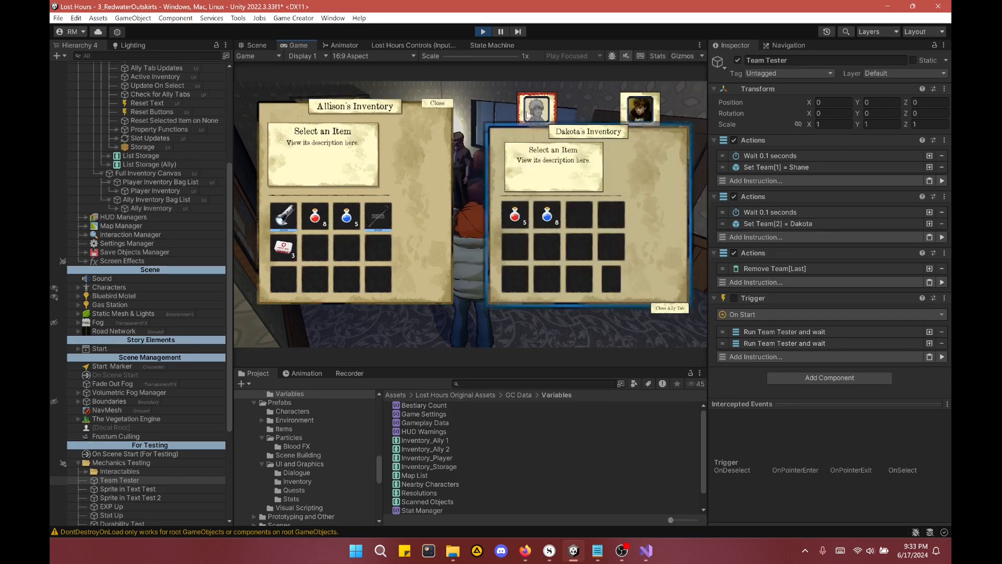
left_click(528, 115)
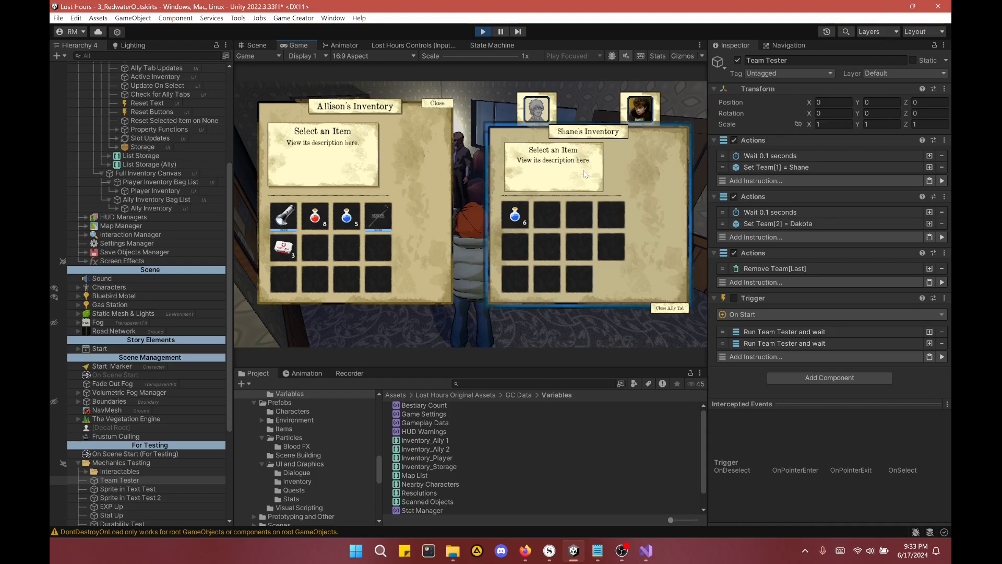
left_click(516, 214)
left_click(640, 110)
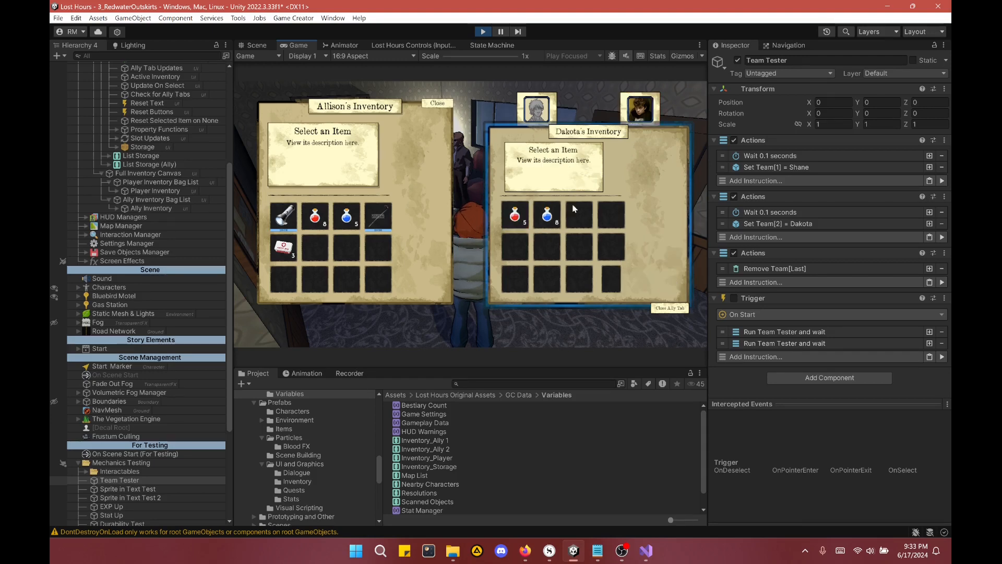
Step: Switch to the first ally's inventory, move the focus between the player's and ally's bags, and close both inventories
left_click(537, 110)
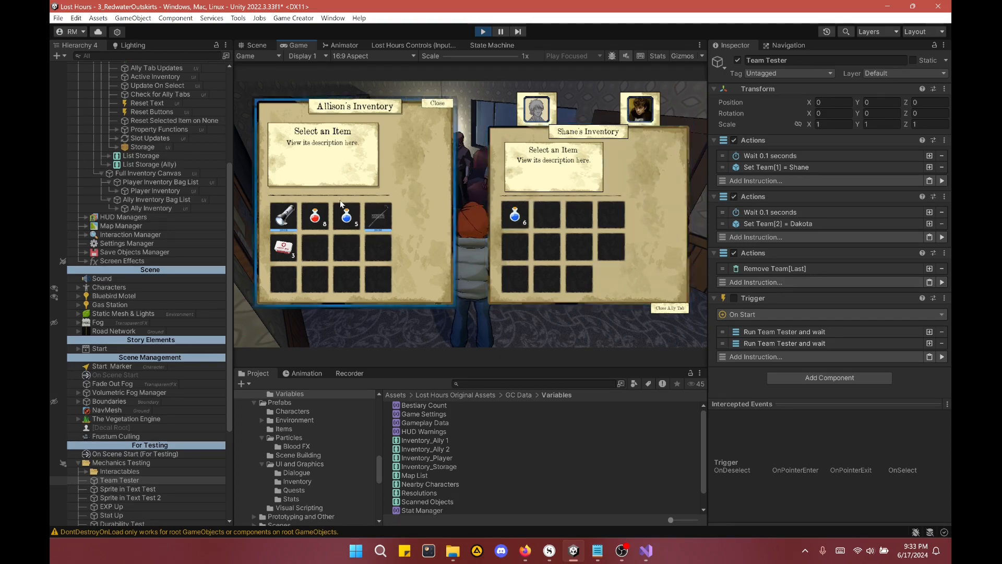
left_click(321, 219)
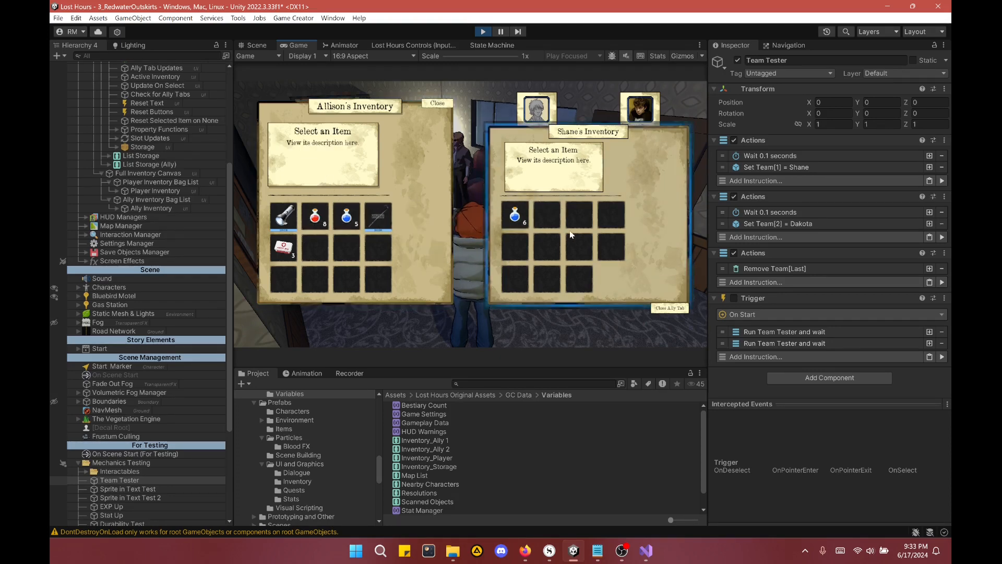
left_click(523, 214)
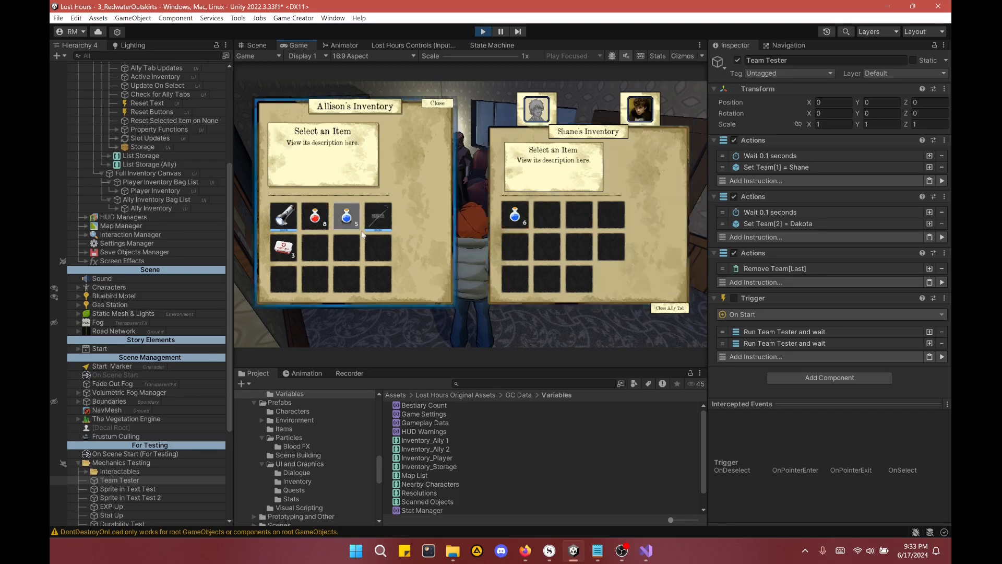
left_click(283, 247)
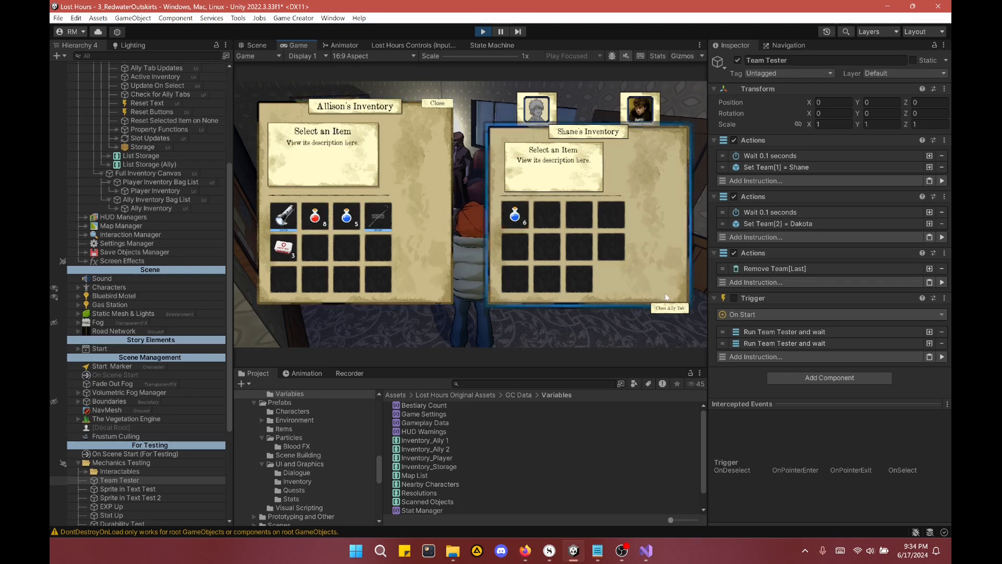
left_click(669, 310)
left_click(554, 105)
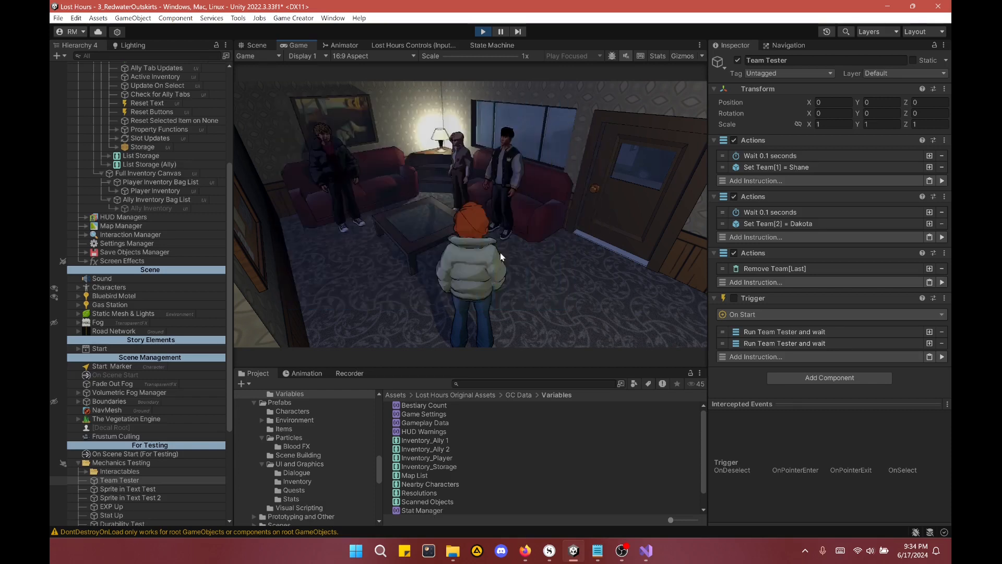
Step: Walk the character around the room, open the player's inventory with the first ally's bag beside it, and close both
key("s")
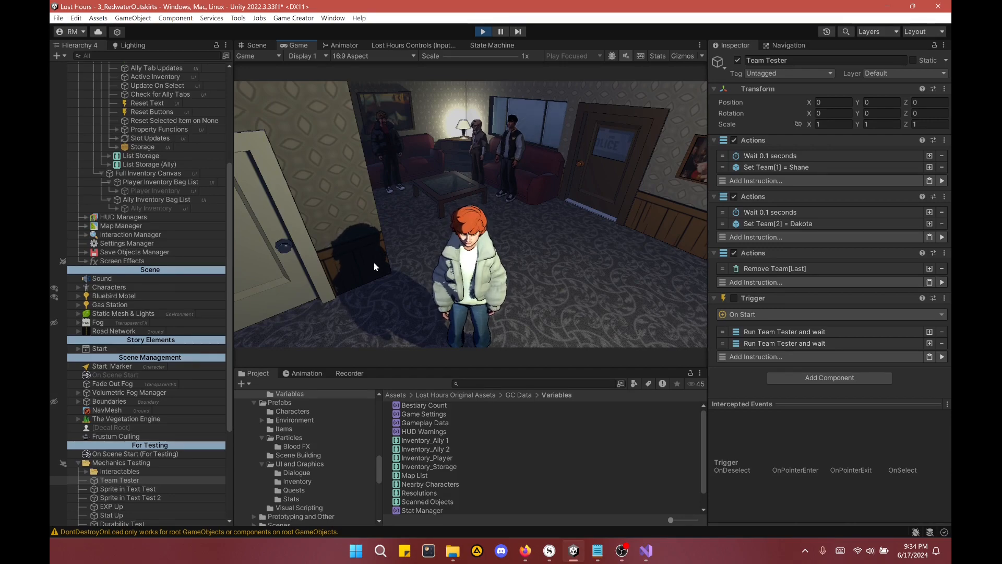
key("a")
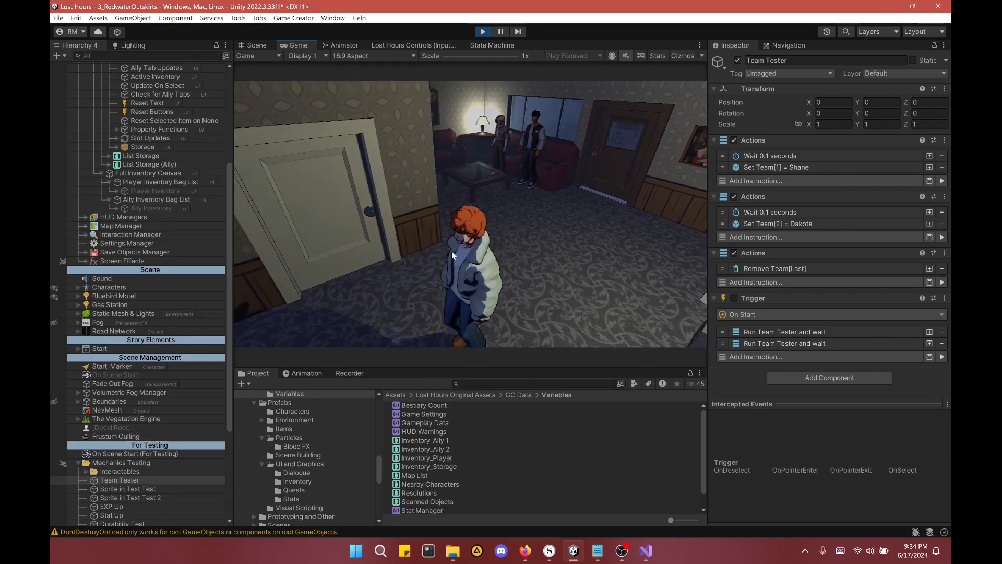
key("w")
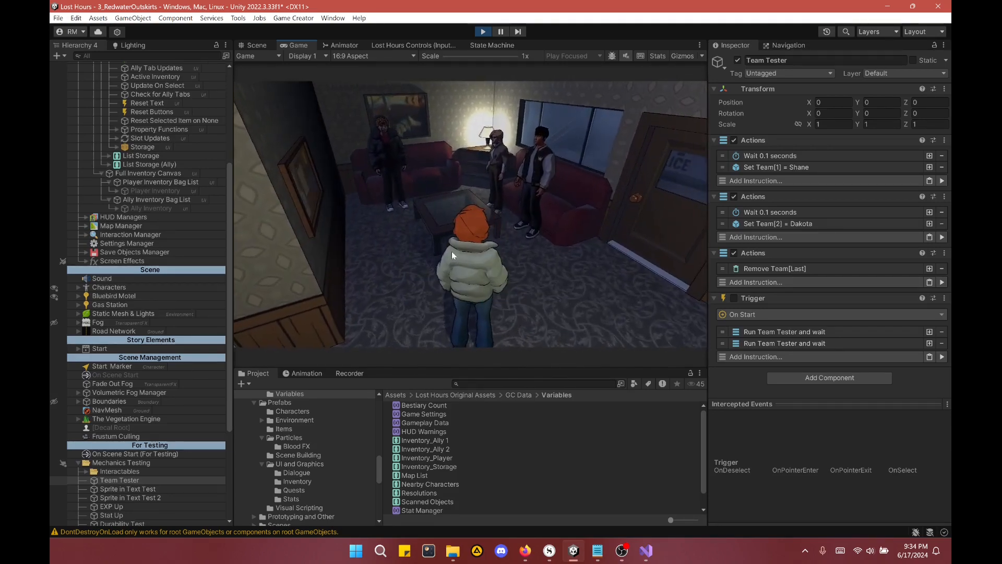
key("i")
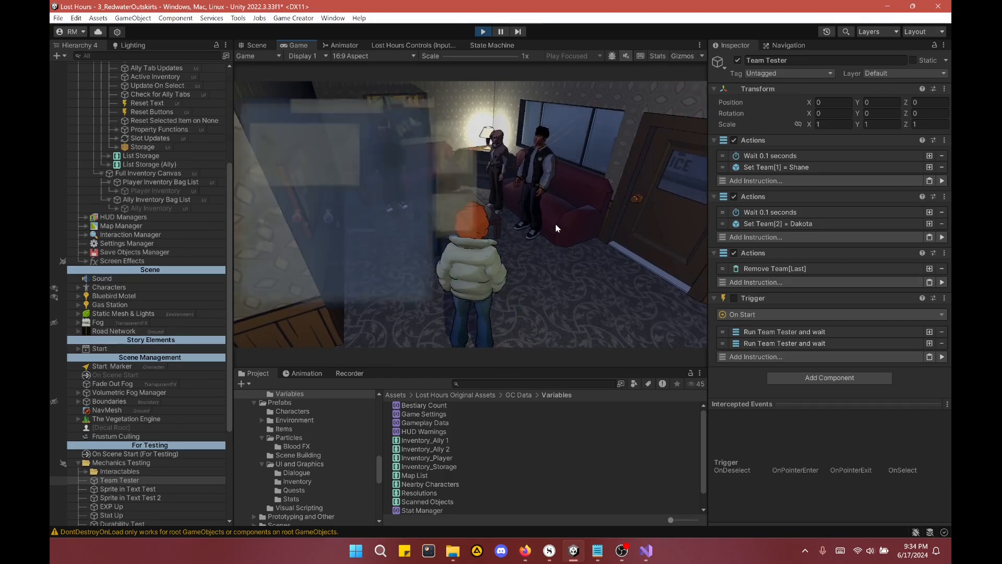
left_click(593, 158)
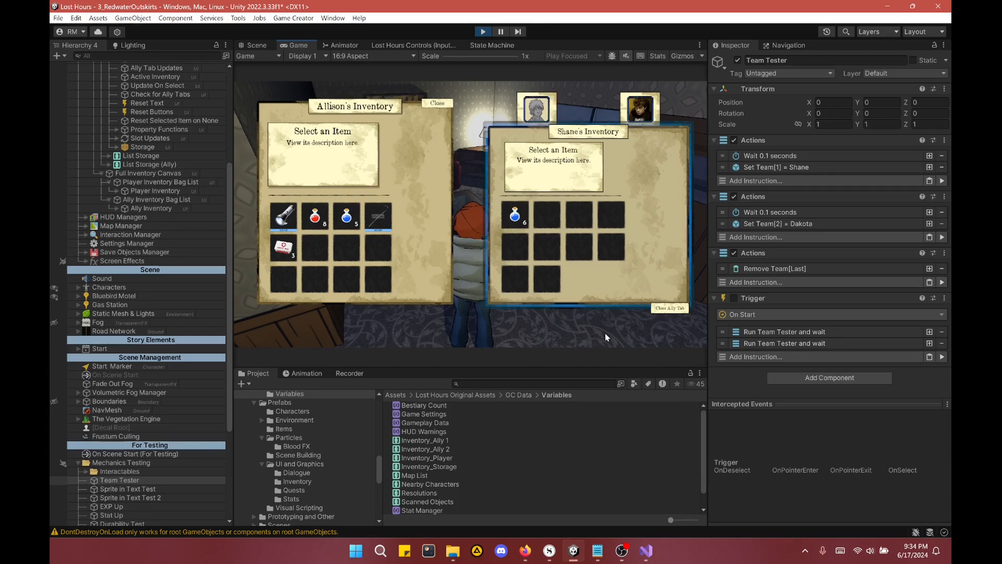
left_click(670, 309)
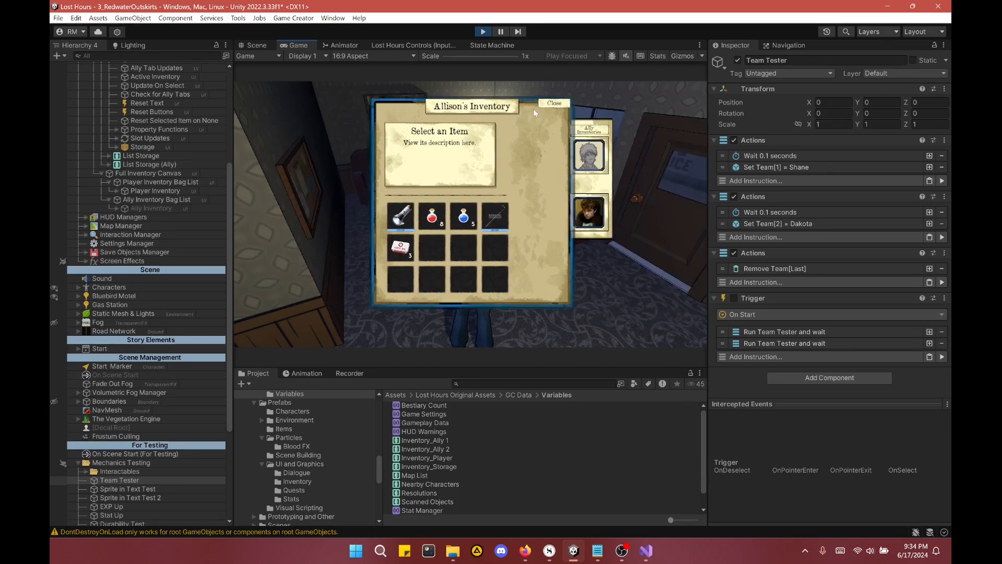
left_click(557, 103)
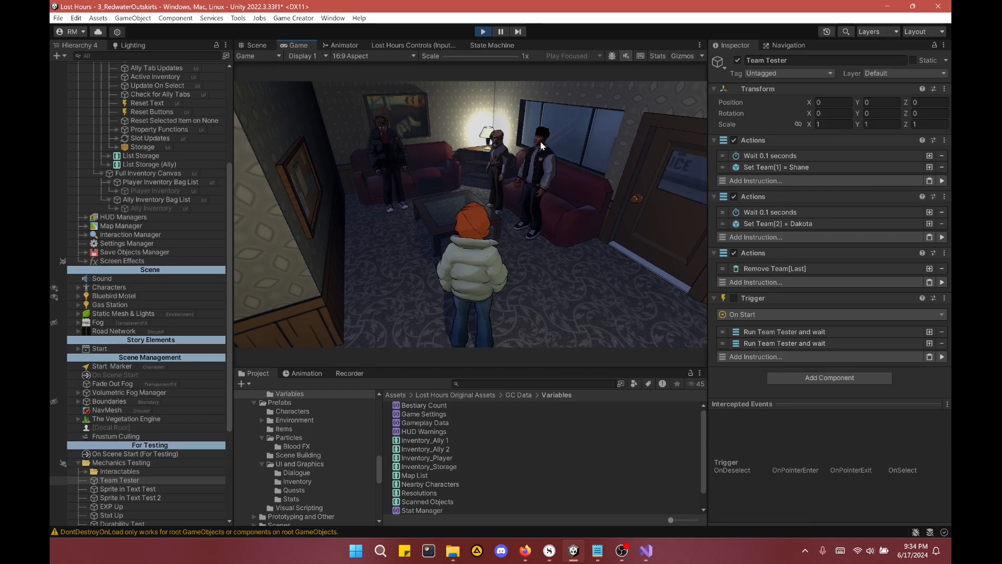
Step: Reopen the player's inventory, show the first ally's bag again, and close both windows
key("i")
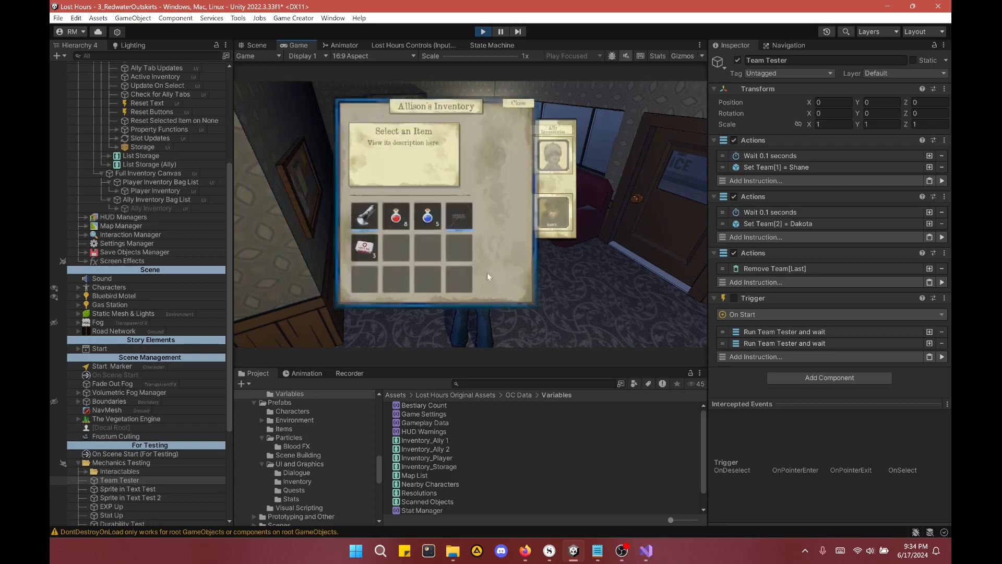
left_click(588, 157)
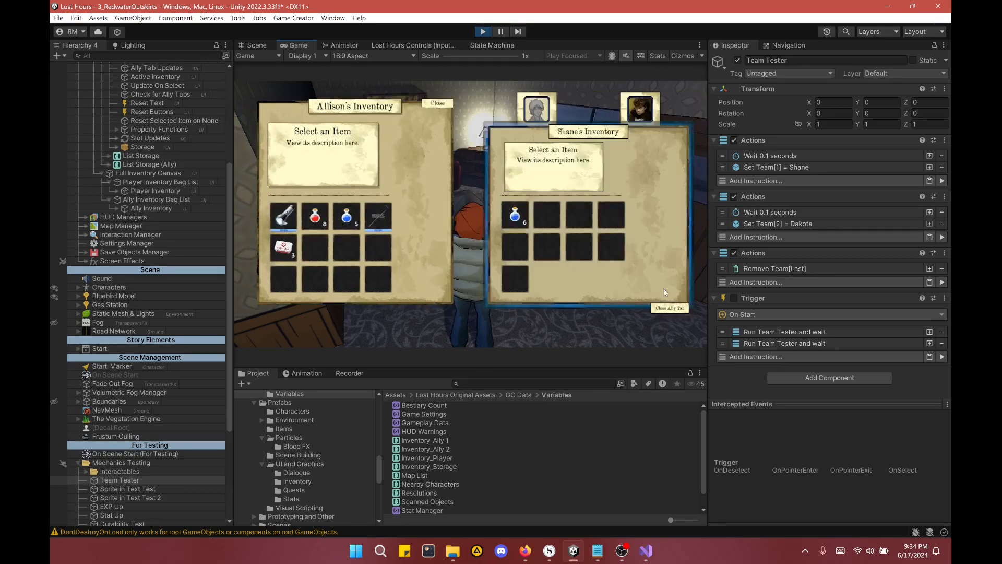
left_click(669, 308)
left_click(557, 104)
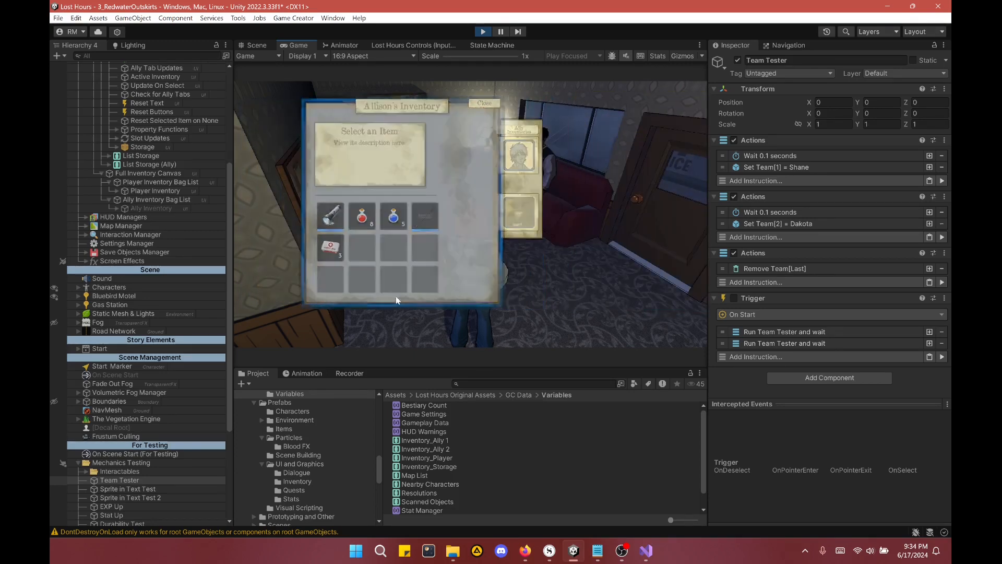
Step: Walk the character away from the allies, and collapse the Functions group under System Managers
key("s")
key("a")
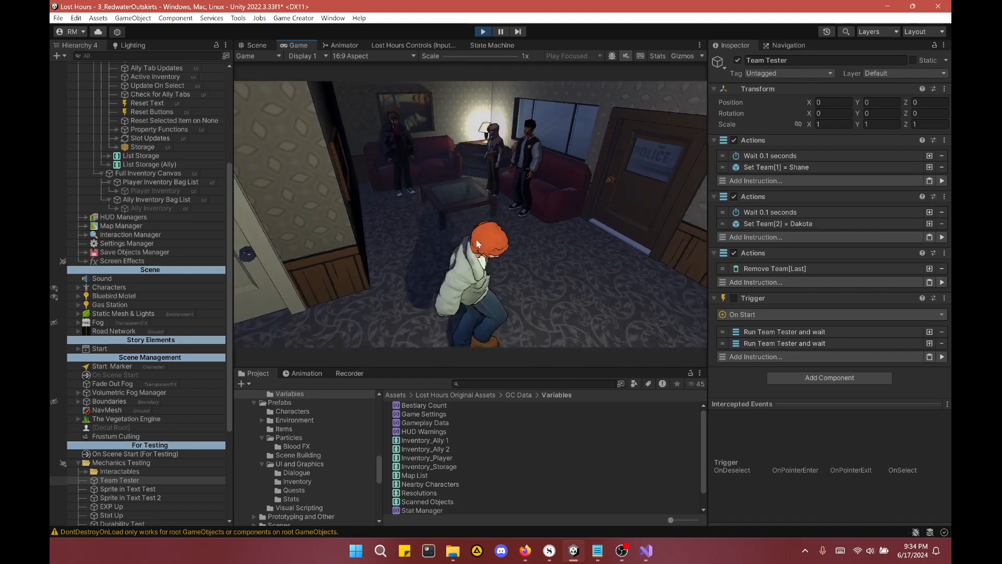
scroll(134, 256, "up", 4)
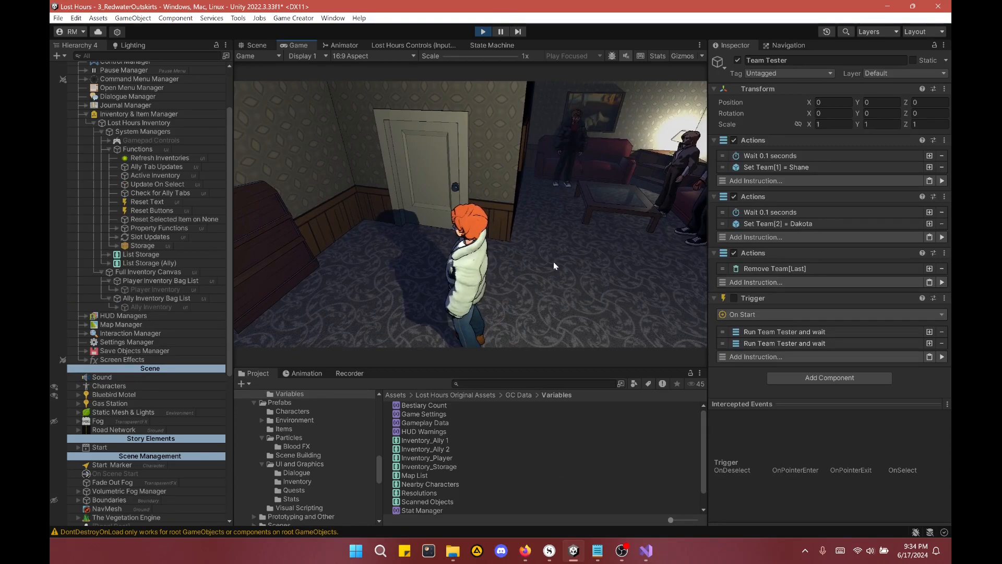
left_click(109, 149)
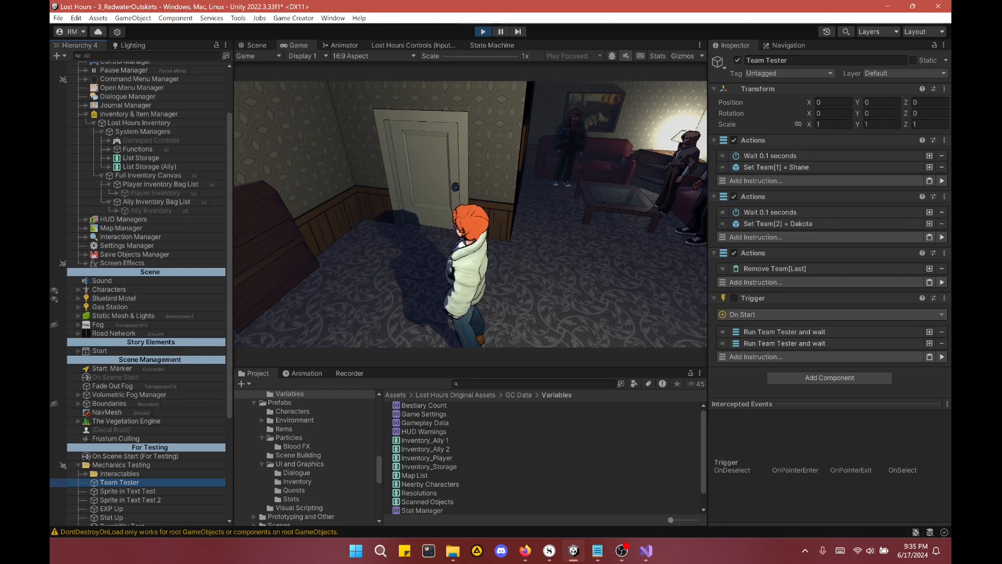
Step: Reopen the player's inventory in the running game, and compare the details and available actions of the Steel Pipe and Test Item B
left_click(491, 304)
key("i")
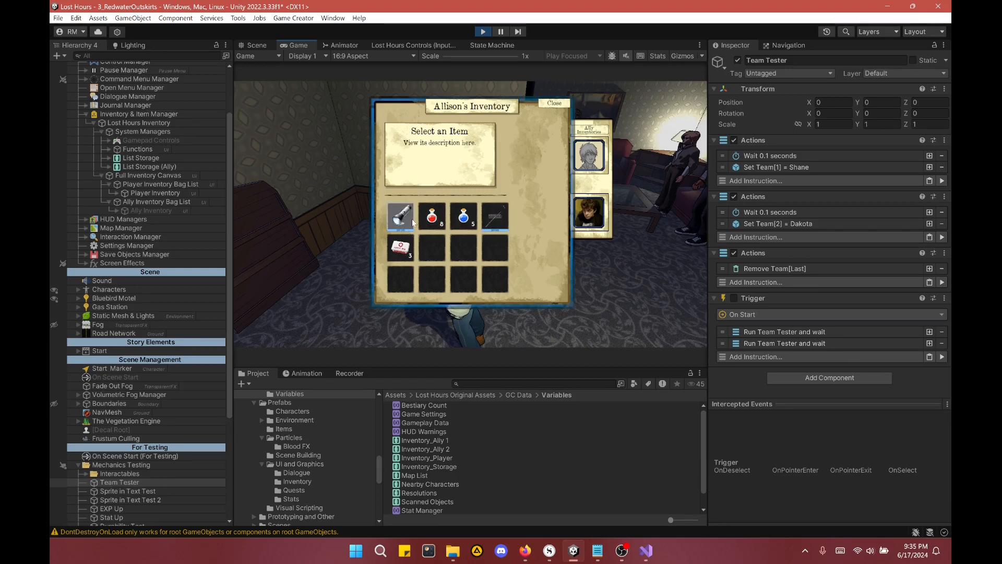
left_click(500, 222)
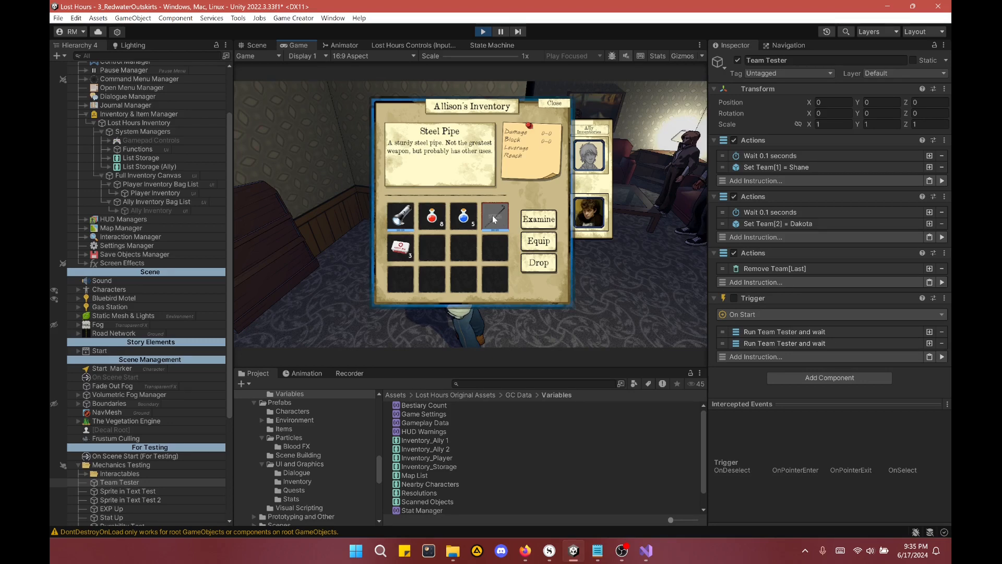
left_click(468, 219)
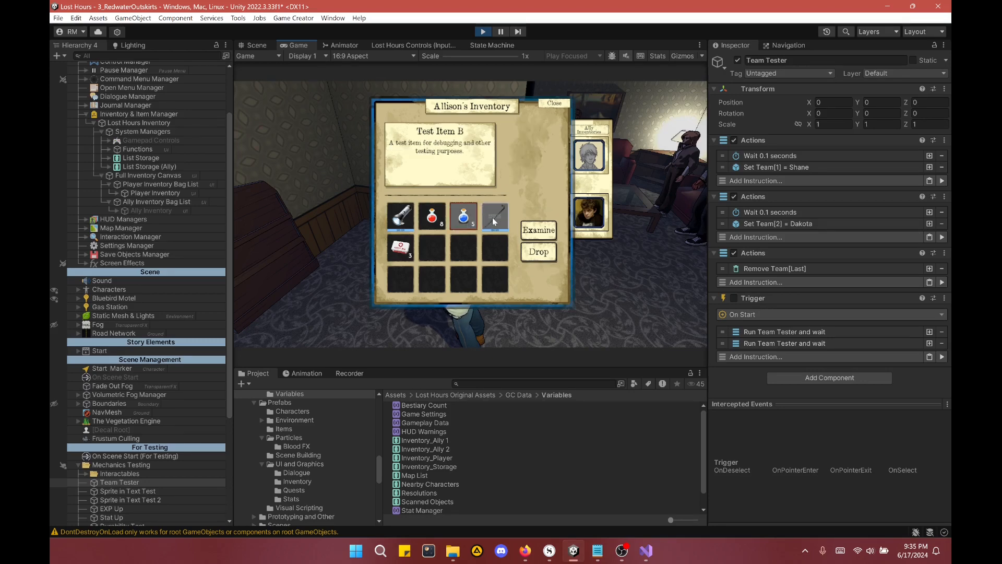
left_click(494, 222)
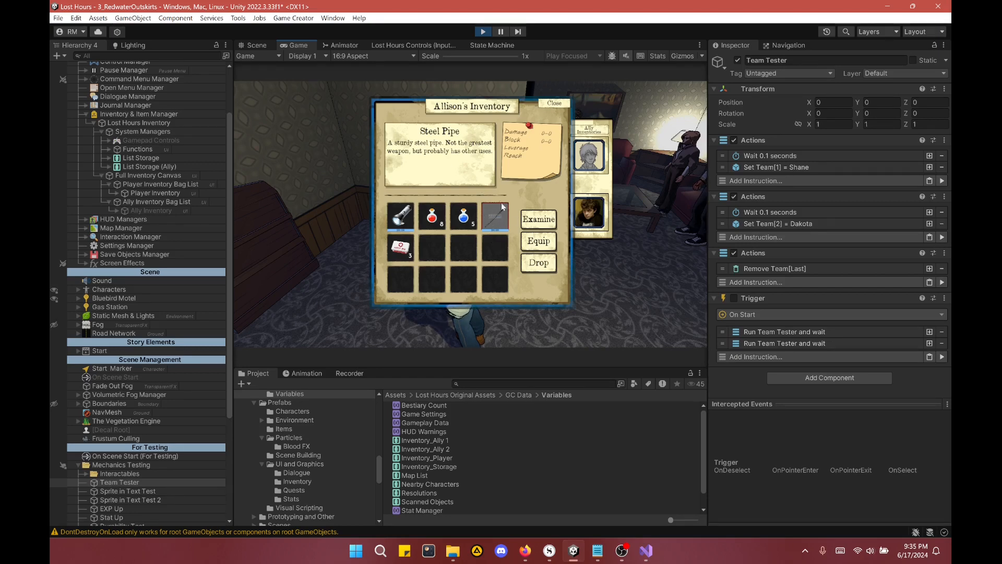
Step: Stop the running game and open the UI_ItemCell prefab from the Inventory prefabs folder, expanding its child objects
left_click(483, 33)
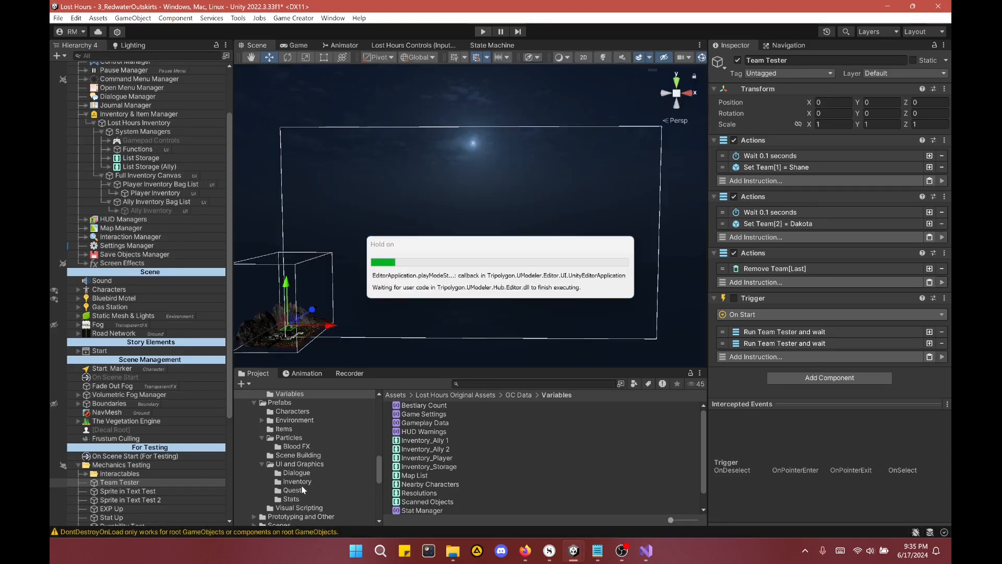
left_click(302, 481)
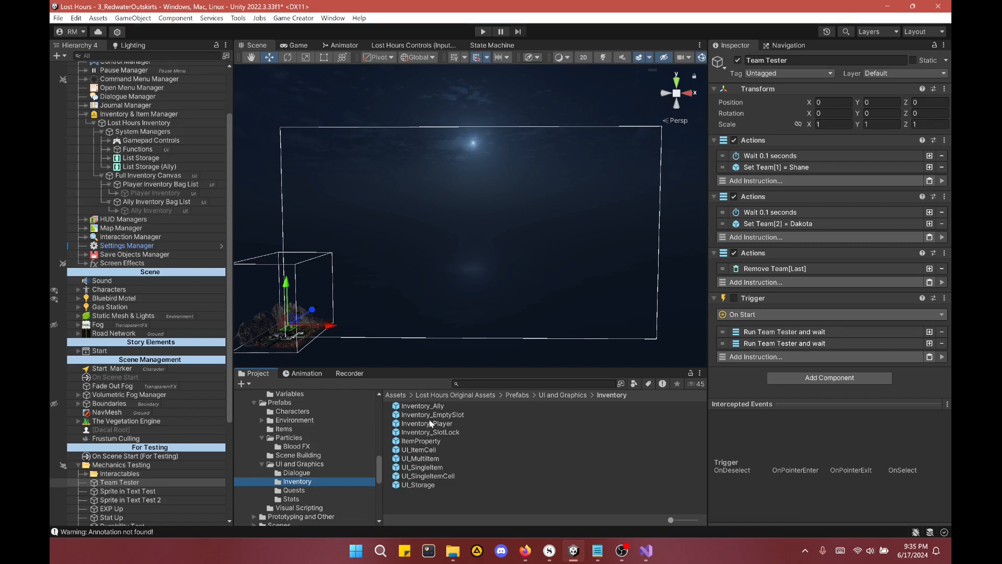
double_click(419, 450)
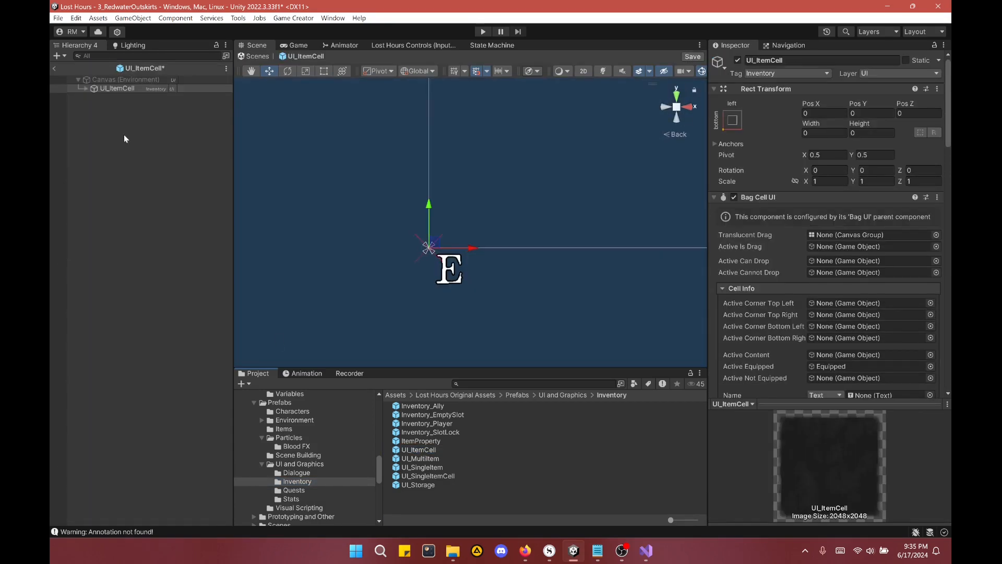
left_click(86, 89)
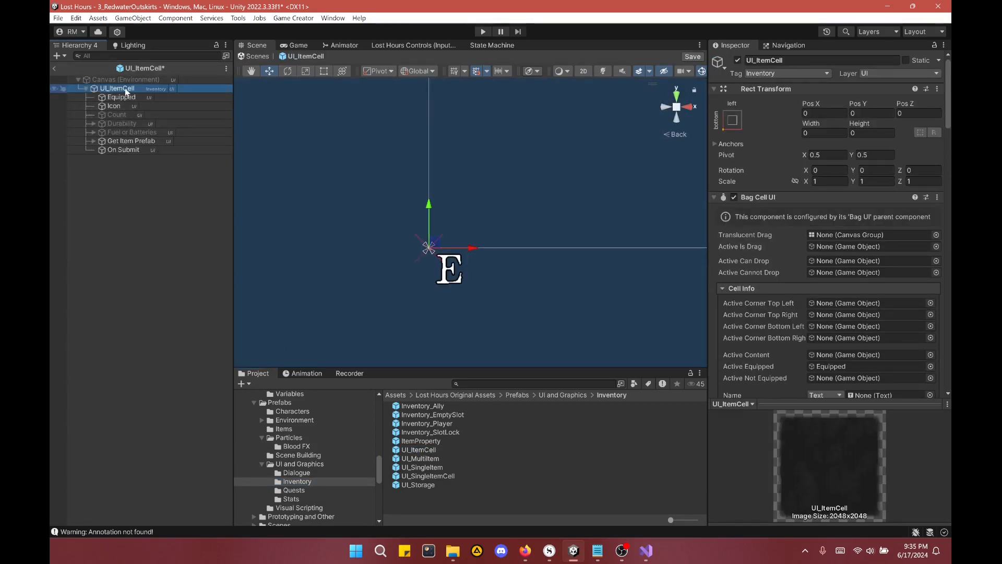
middle_click_drag(368, 203, 400, 204)
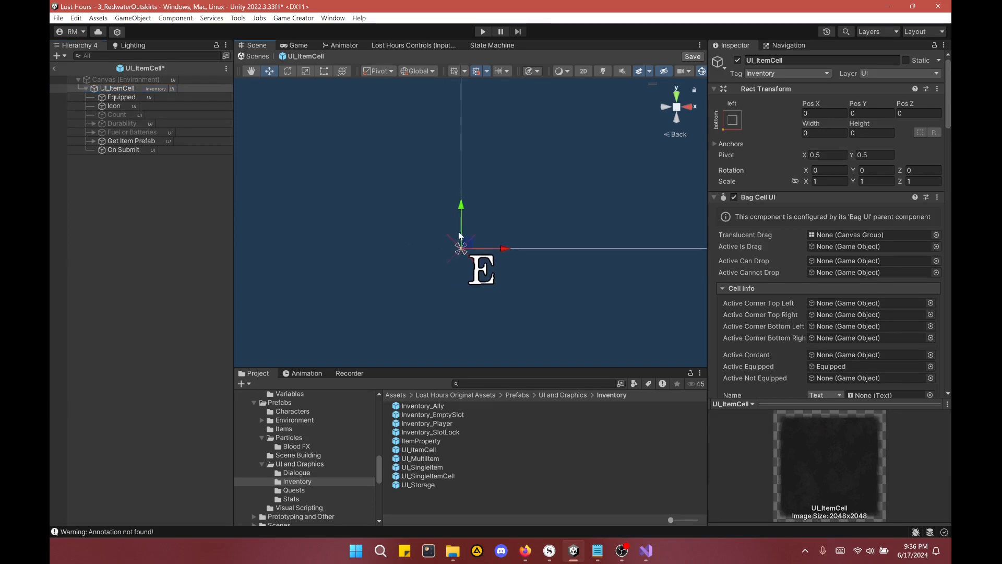
Step: Examine the triggers on Get Item Prefab and its Update ID child, including the instruction that assigns the unique ID
left_click(131, 142)
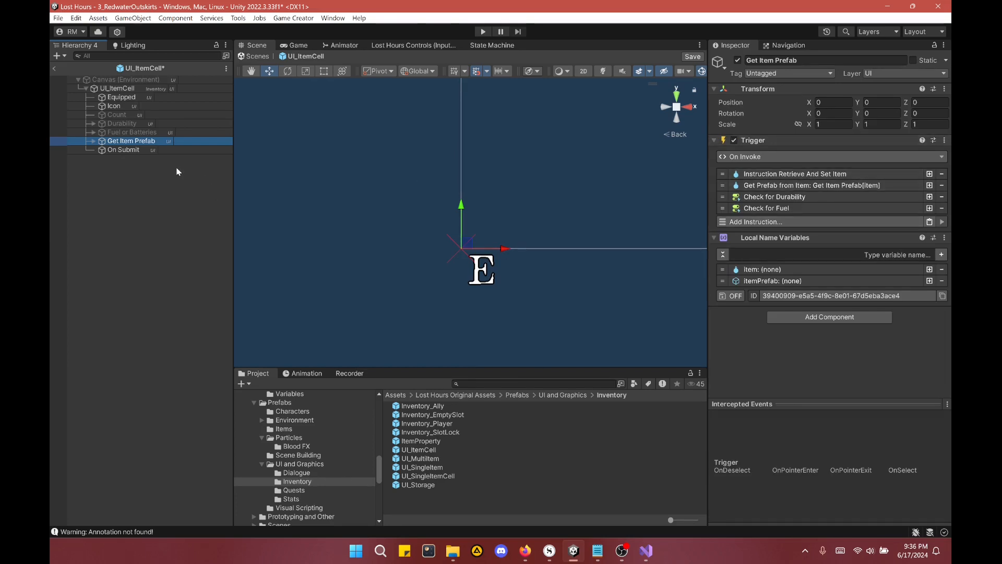
left_click(131, 150)
left_click(86, 142)
left_click(124, 150)
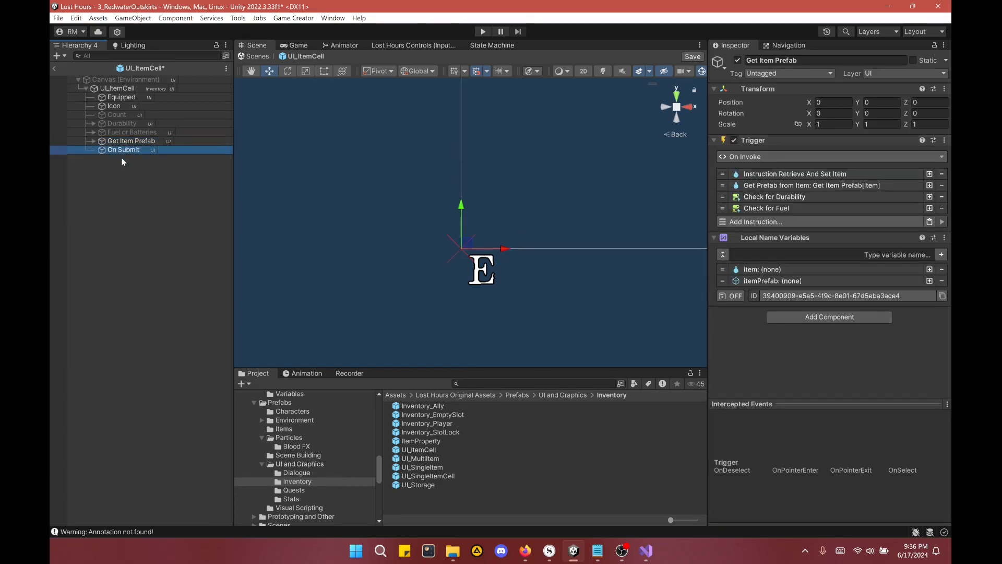
left_click(93, 141)
left_click(131, 150)
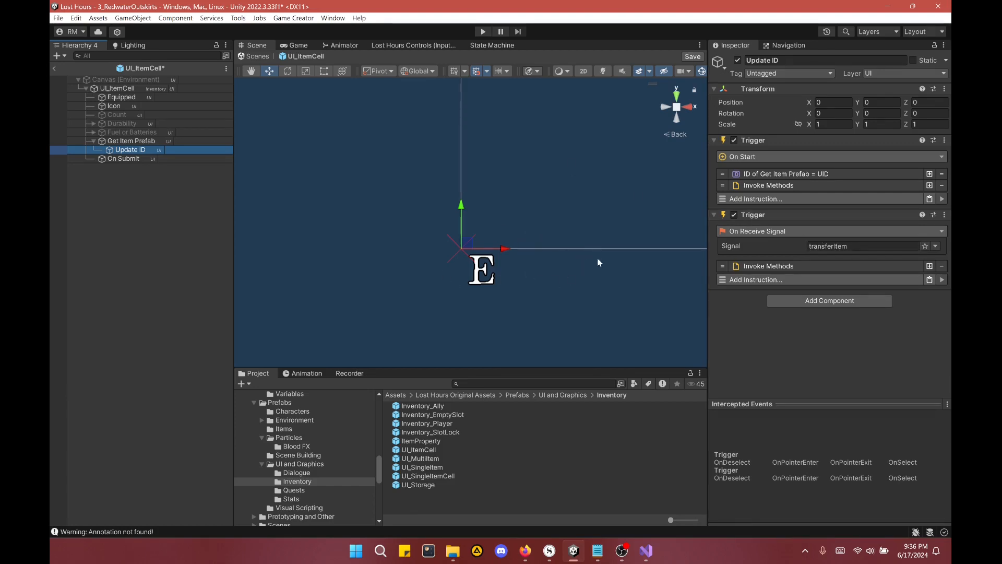
middle_click_drag(612, 247, 642, 243)
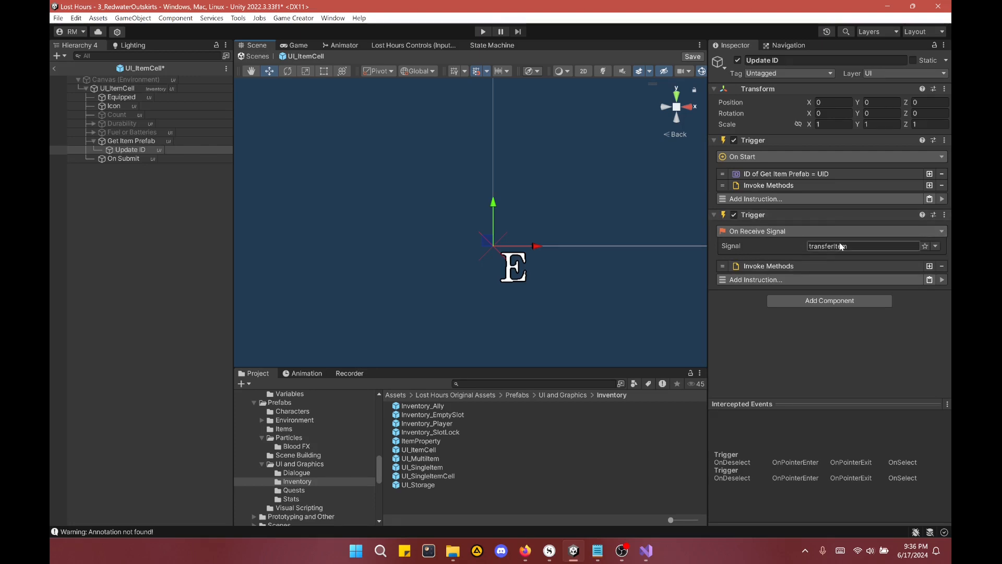
left_click(776, 176)
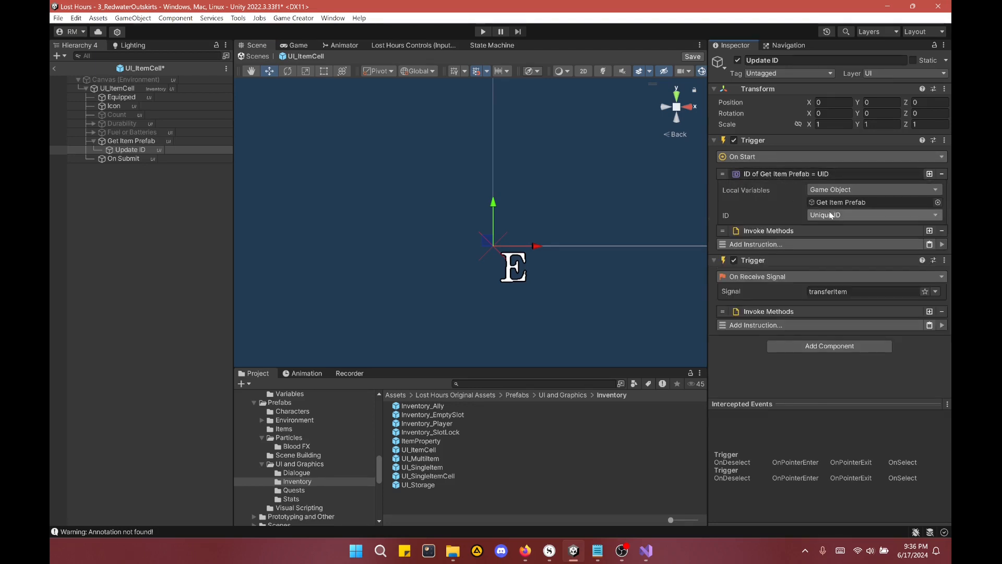
left_click(791, 175)
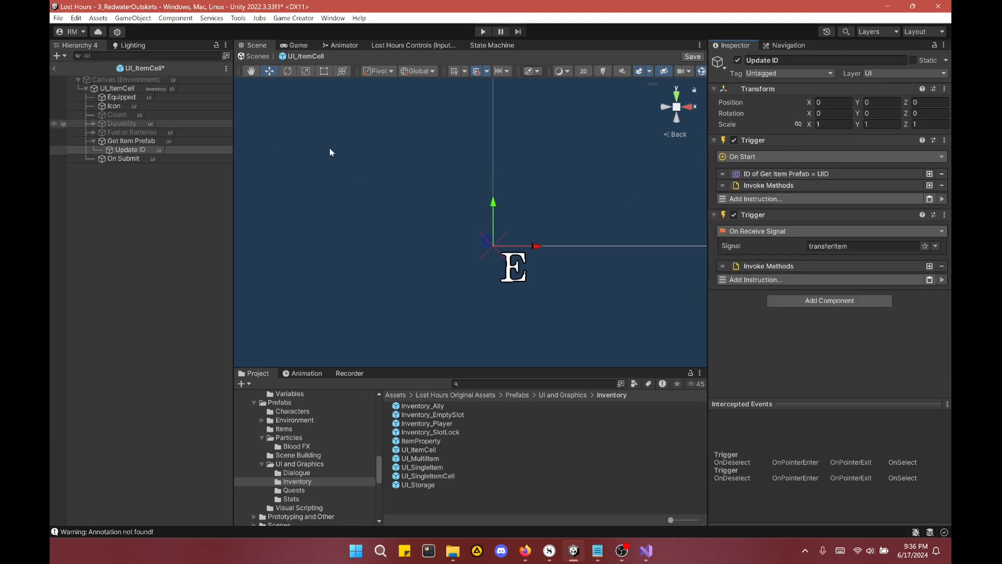
Step: Review the settings of the Equipment_LeftHand_Flashlight and Equipment_2H_SteelPipe items in the inventory Items folder
left_click(120, 141)
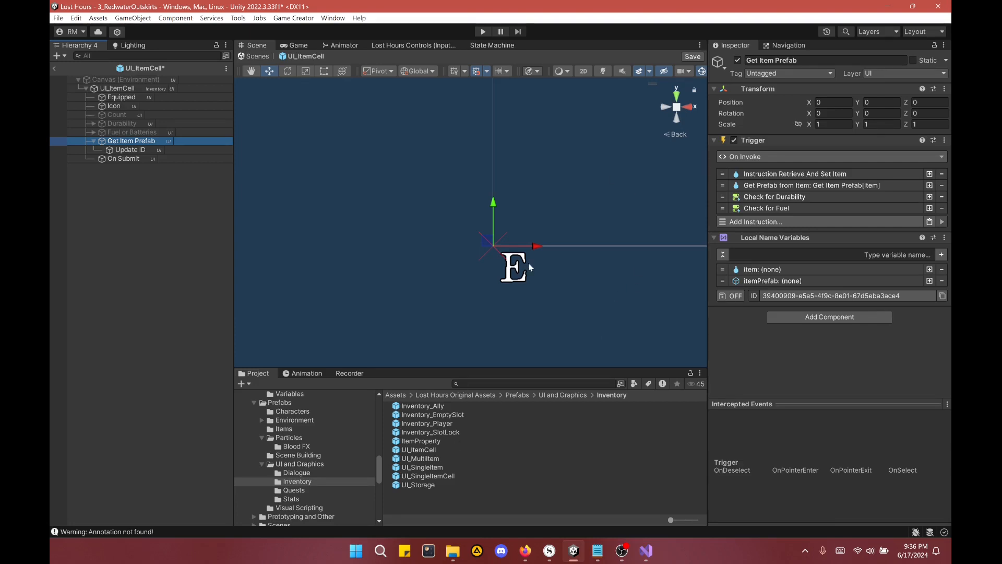
left_click_drag(382, 473, 382, 449)
left_click(291, 453)
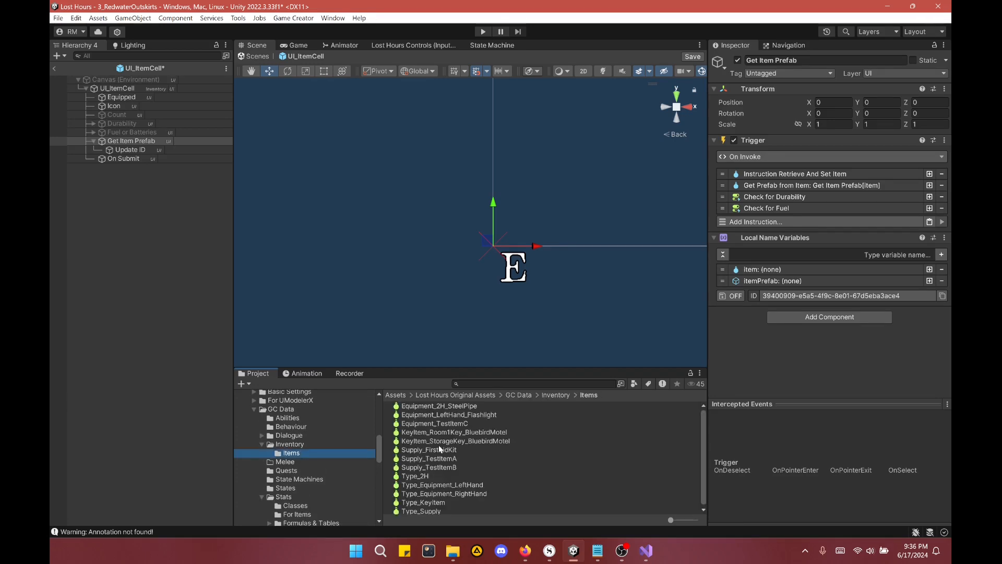
left_click(444, 414)
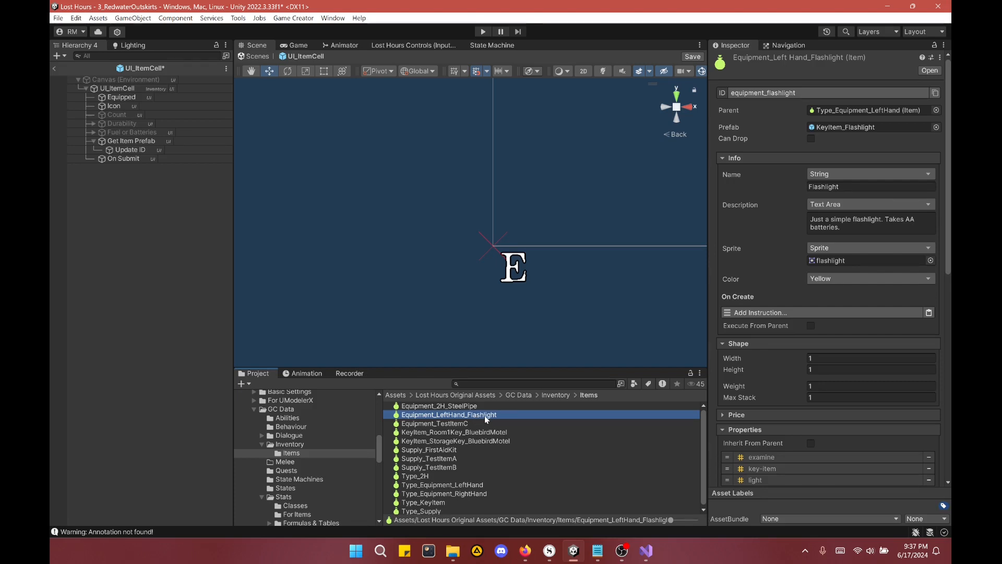
left_click(469, 406)
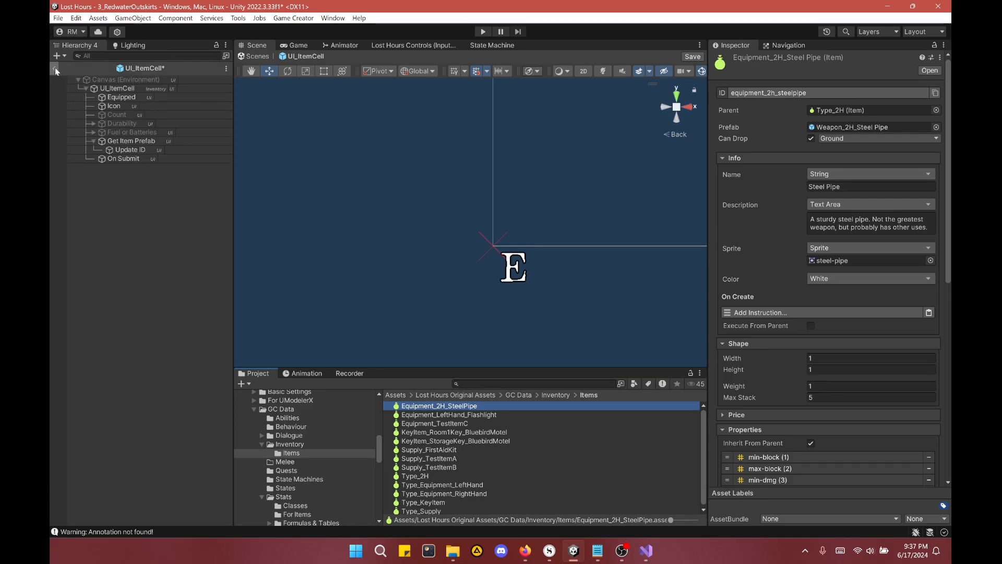
scroll(798, 177, "down", 8)
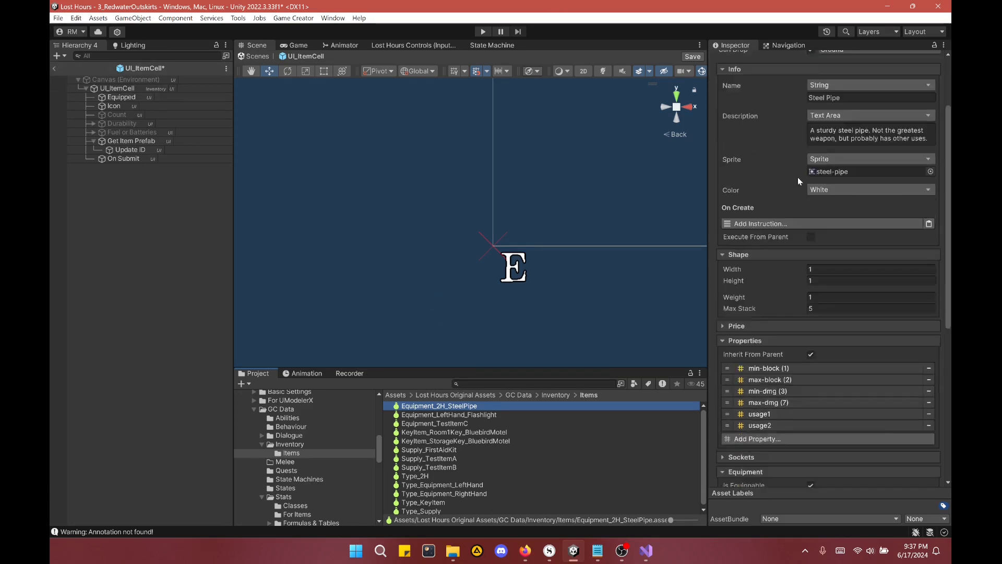
scroll(797, 177, "up", 5)
scroll(797, 177, "up", 3)
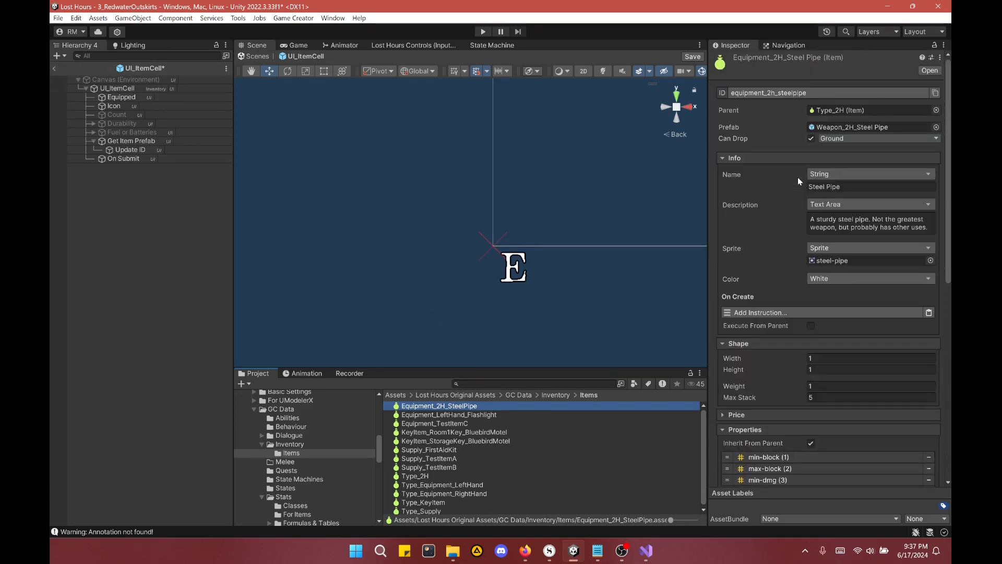
Step: Locate the steel pipe item's linked prefab and inspect the Durability attribute and Max Durability stat in its Traits
left_click(840, 129)
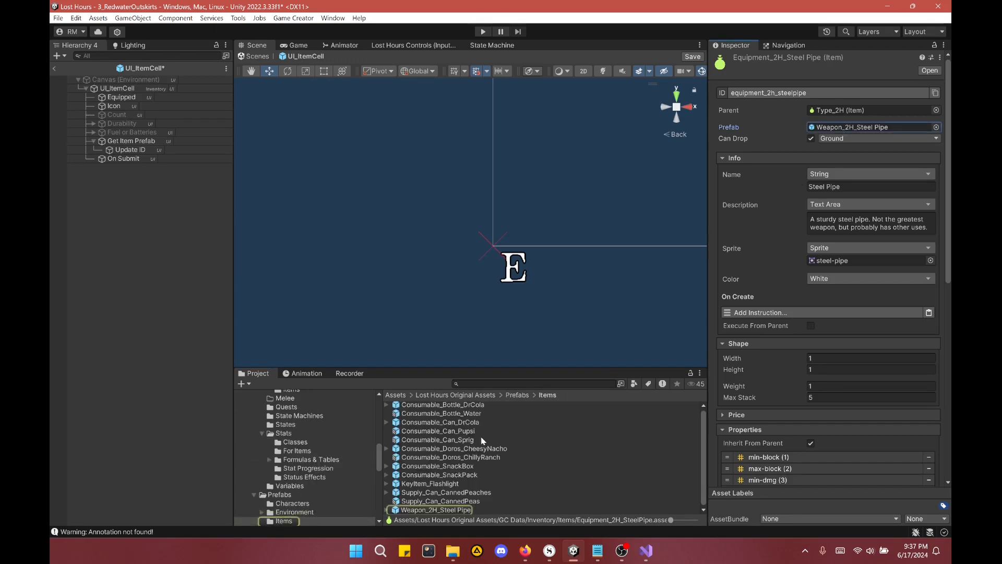
left_click(437, 510)
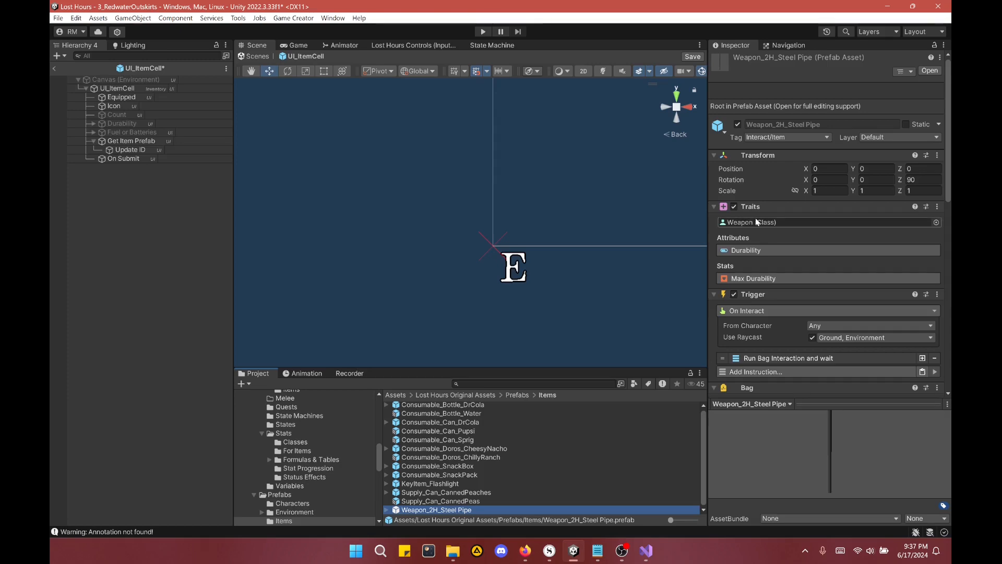
scroll(782, 295, "down", 3)
scroll(782, 293, "up", 3)
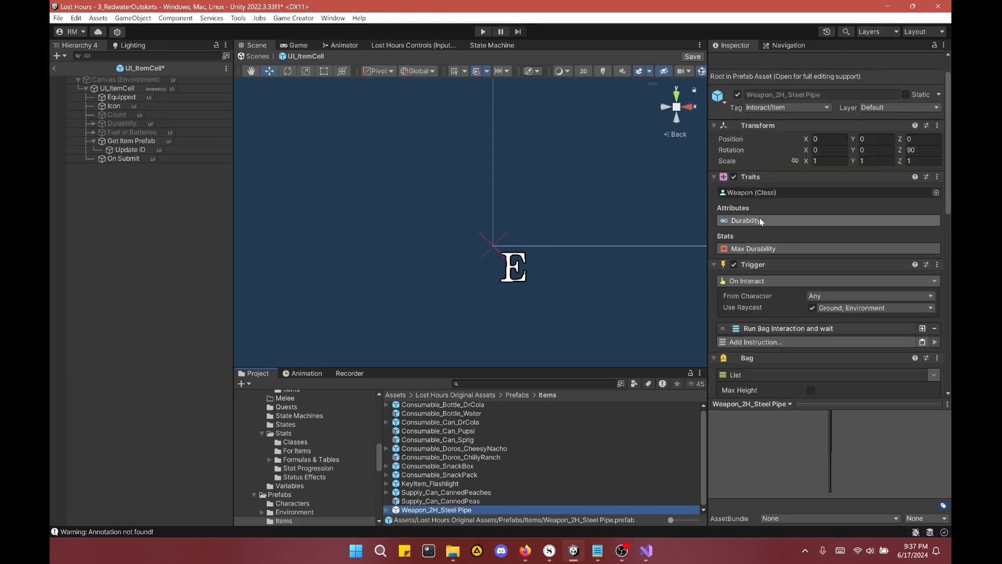
left_click(759, 219)
left_click(767, 221)
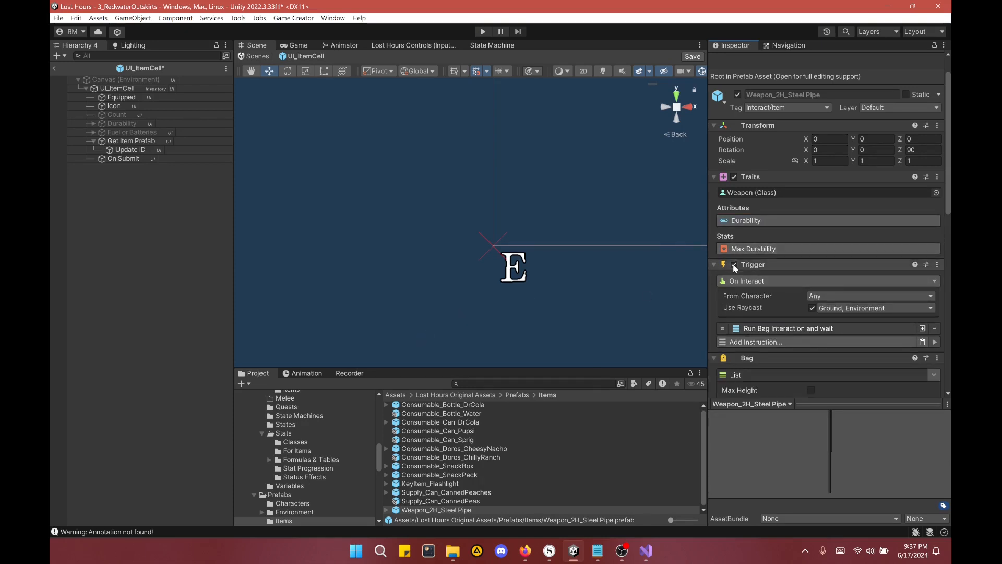
left_click(760, 249)
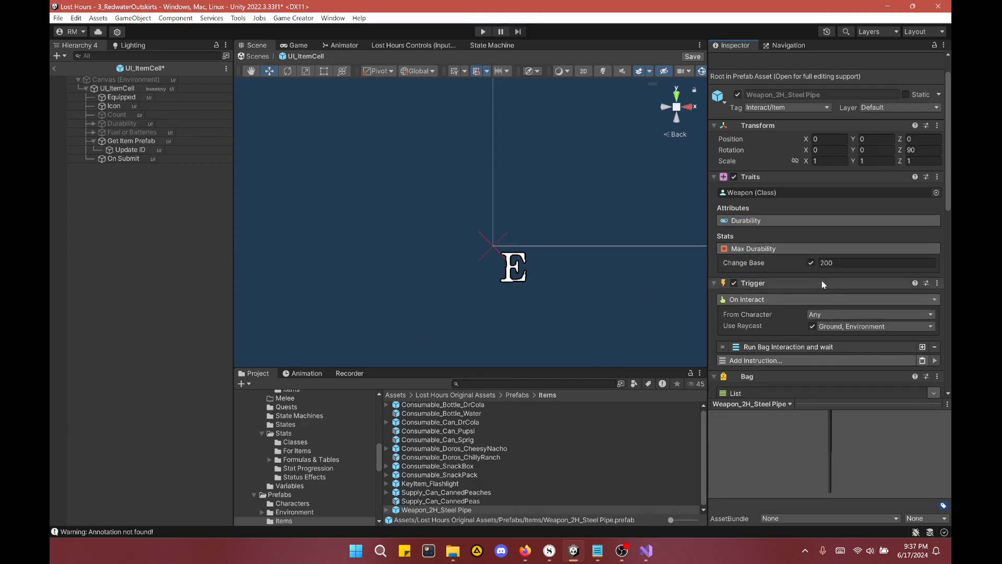
left_click(761, 220)
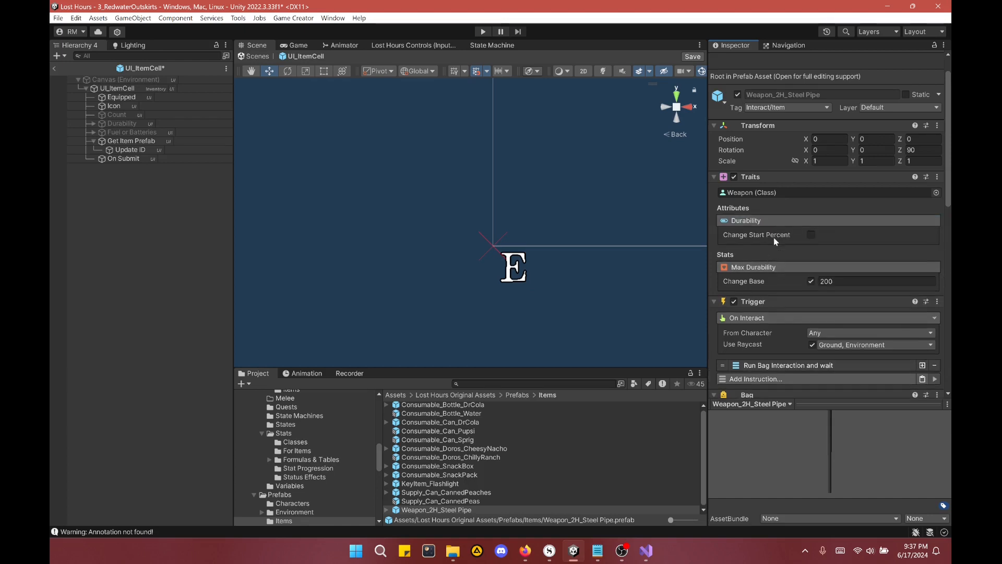
left_click(752, 267)
left_click(752, 220)
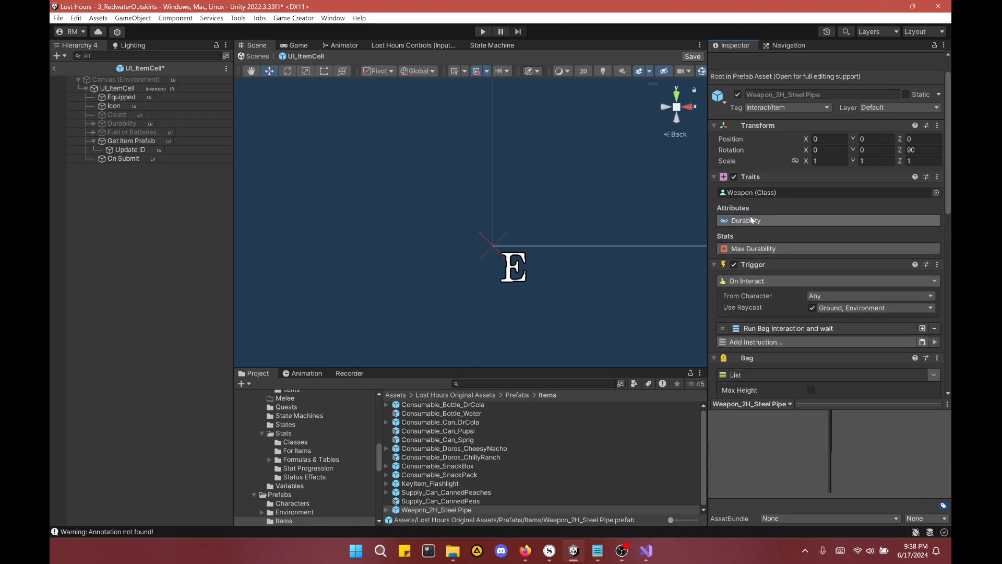
Step: Examine Get Item Prefab's instructions for retrieving the item and its prefab, along with the itemPrefab local variable
left_click(149, 143)
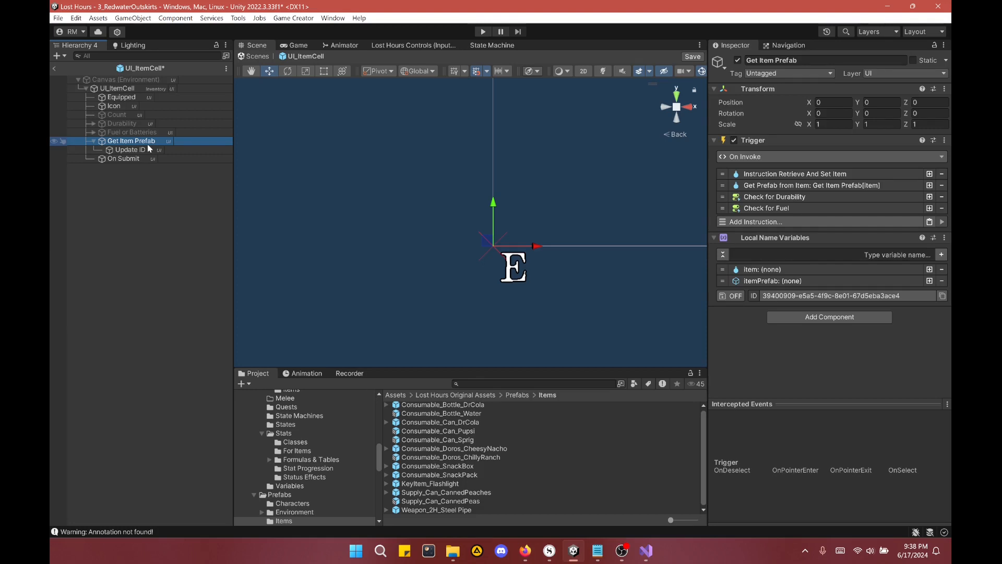
left_click(778, 174)
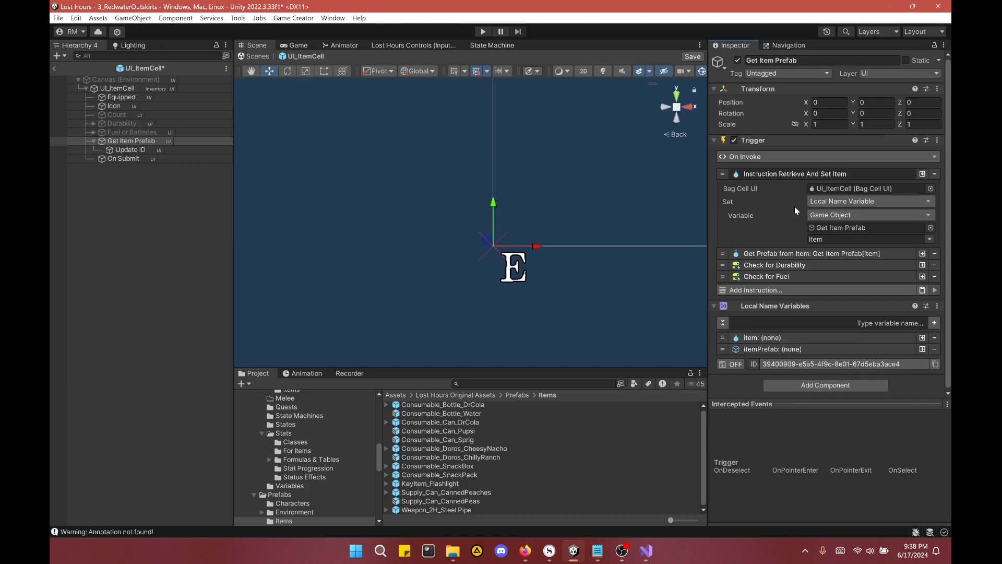
left_click(783, 255)
scroll(780, 261, "down", 5)
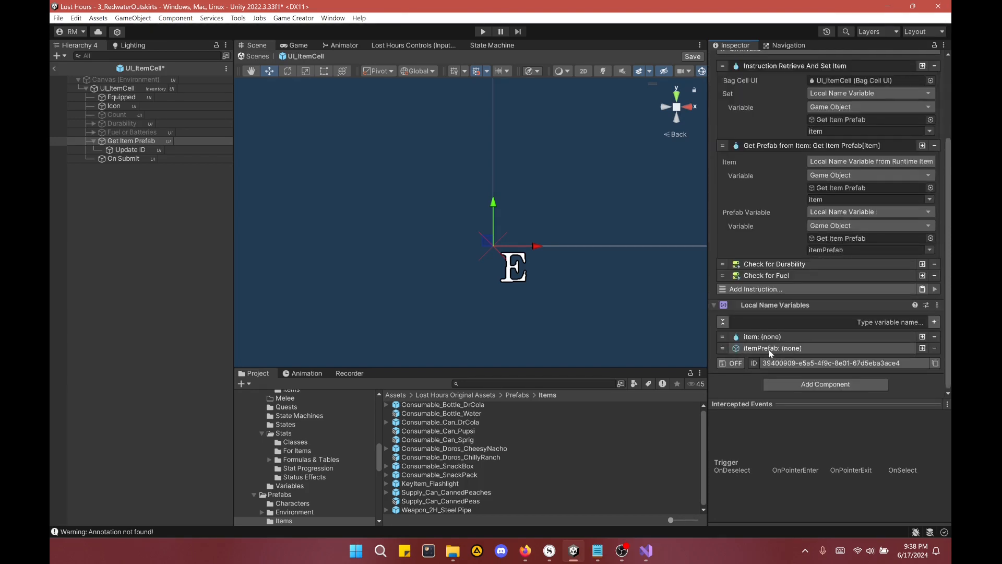
left_click(769, 349)
left_click(769, 349)
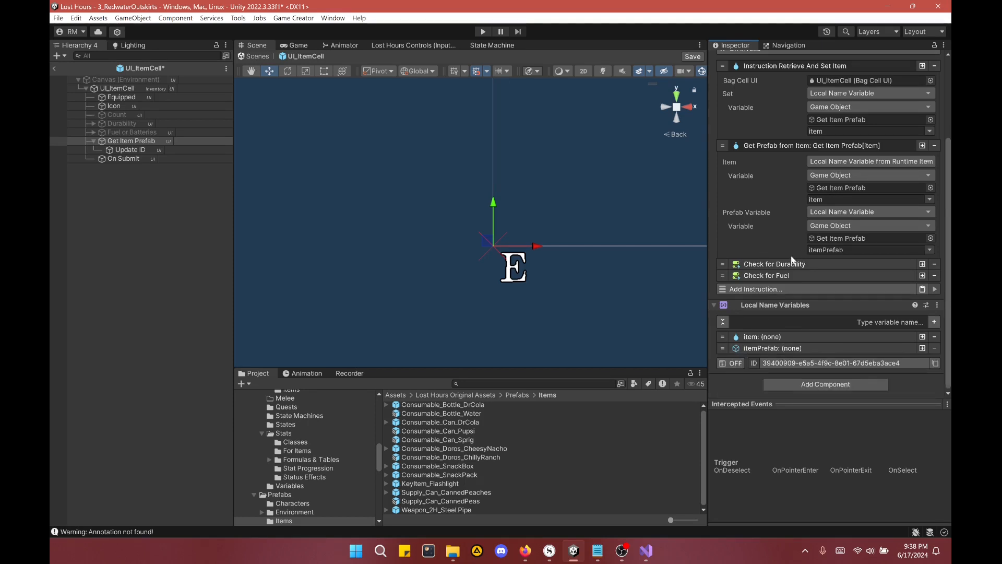
Step: Examine the conditions and true/false instructions inside Check for Durability and Check for Fuel
left_click(788, 264)
scroll(785, 234, "down", 3)
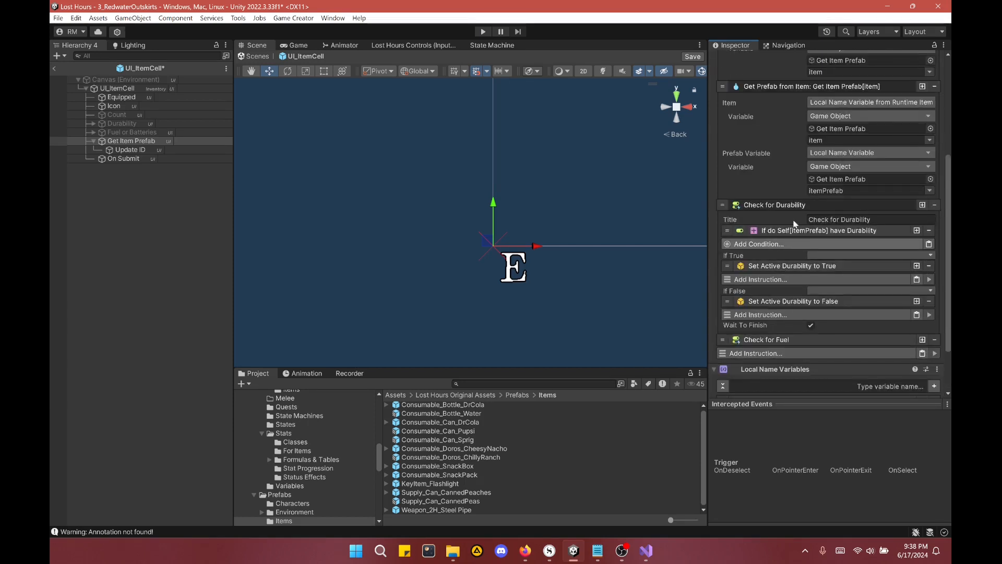
scroll(795, 224, "down", 1)
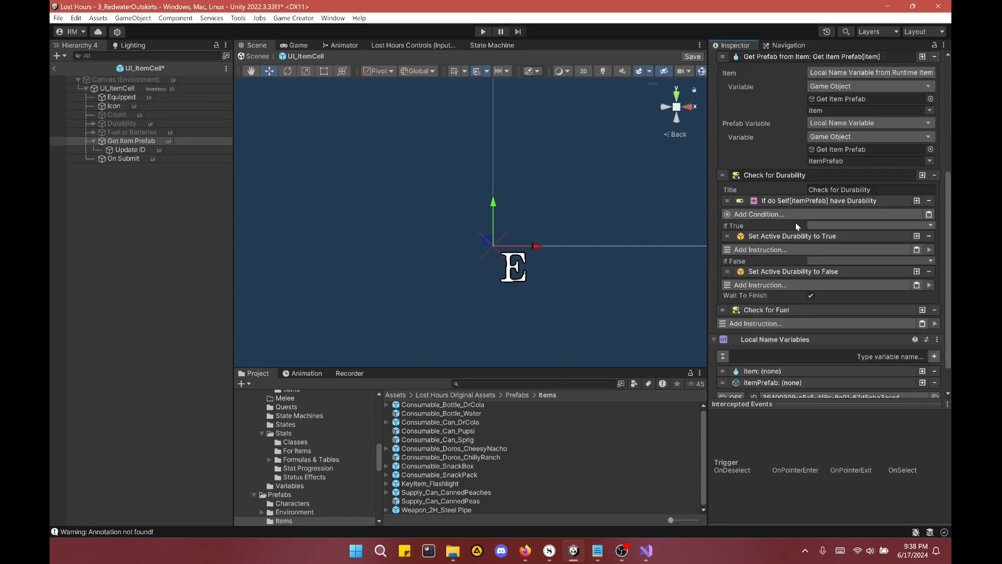
left_click(770, 311)
scroll(778, 292, "down", 3)
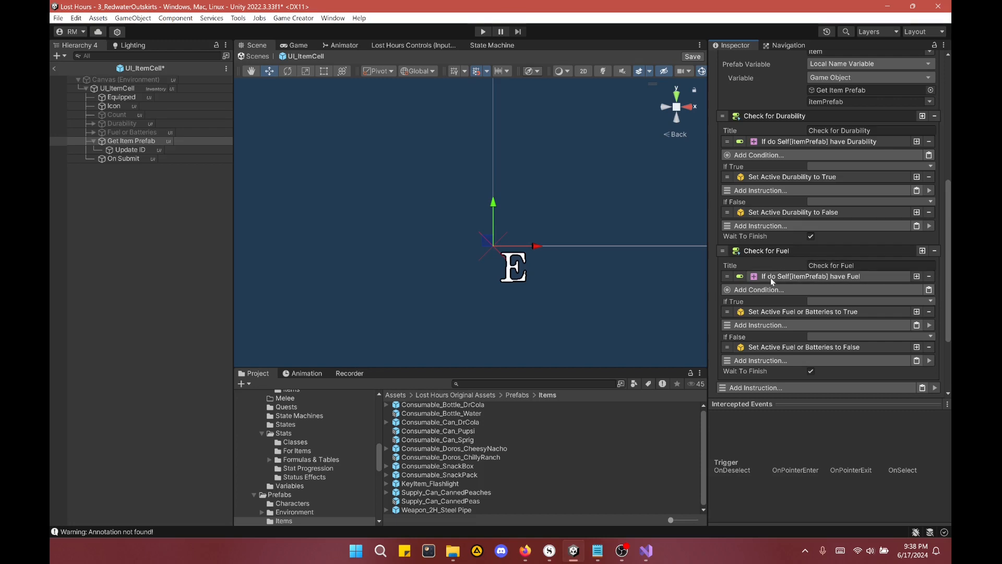
Step: Collapse the expanded trigger instructions and exit the UI_ItemCell prefab, saving its changes
left_click(770, 251)
left_click(772, 141)
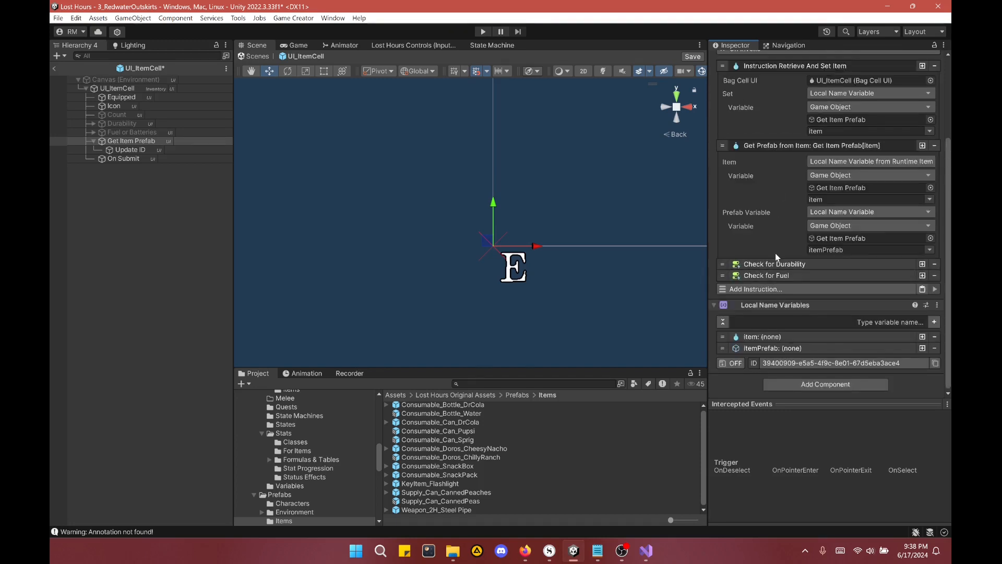
scroll(773, 199, "up", 1)
left_click(775, 175)
left_click(776, 175)
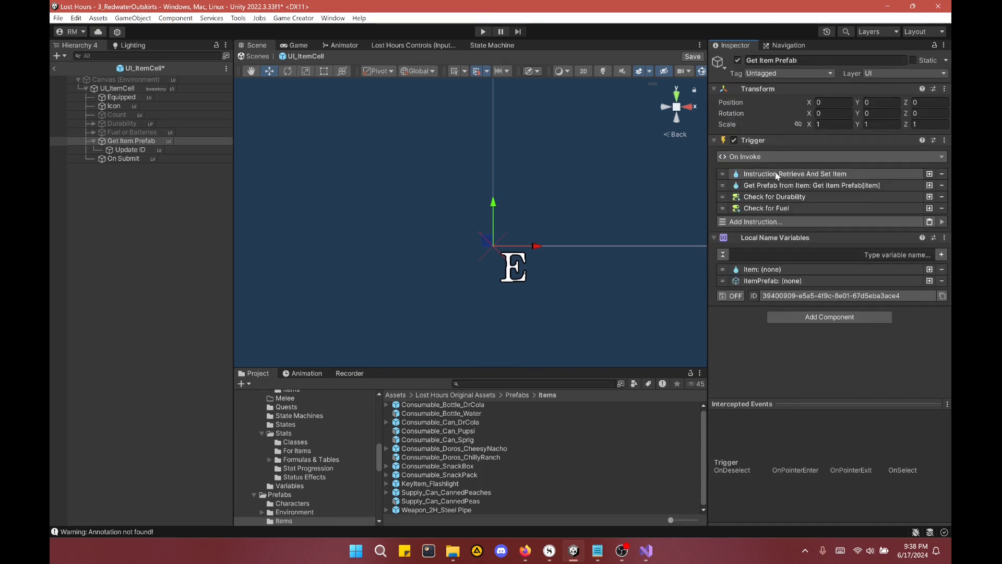
left_click(55, 69)
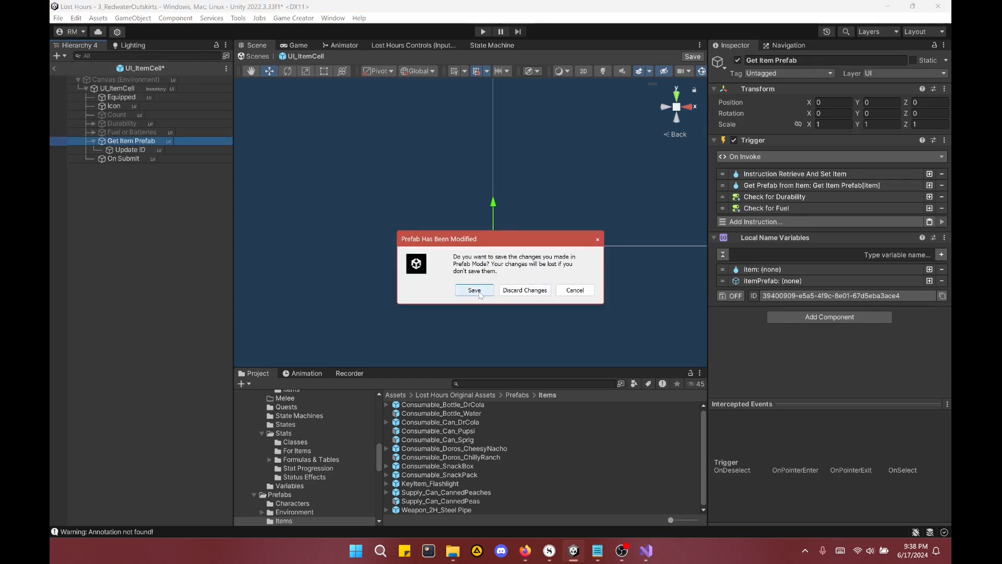
left_click(479, 294)
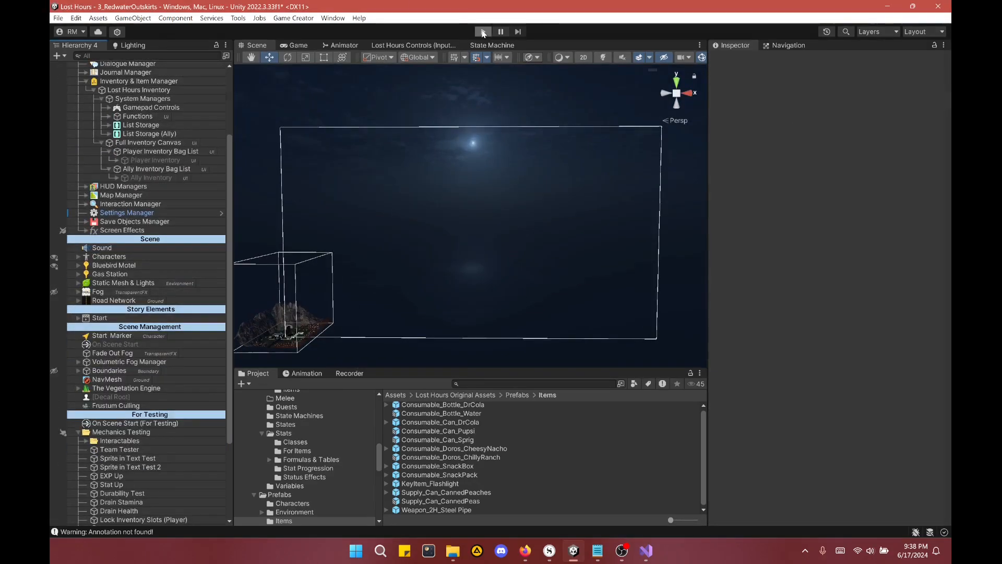
Step: Start play mode and expand the Durability Test object's instruction that subtracts 10 from the player's equipped weapon durability
left_click(483, 32)
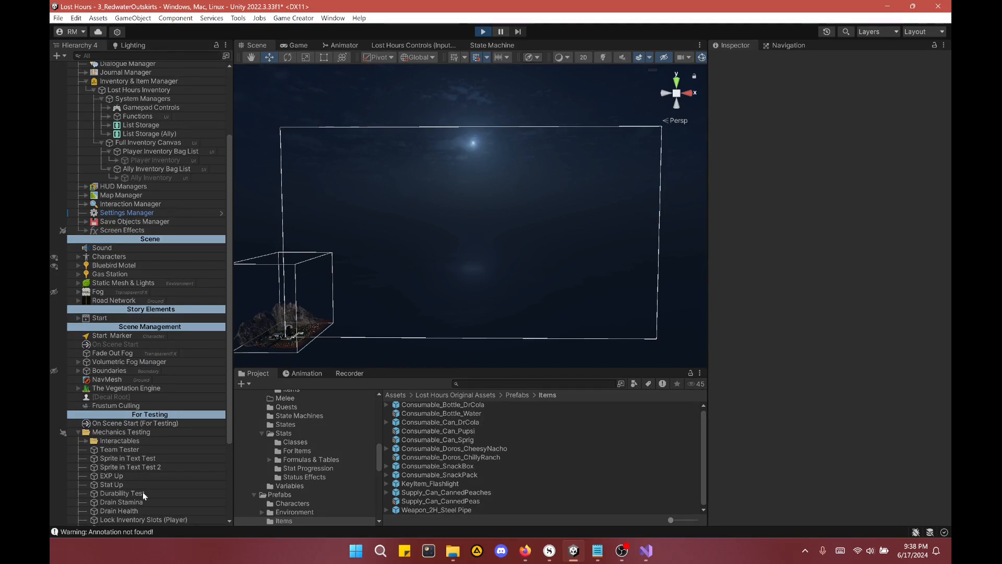
left_click(128, 493)
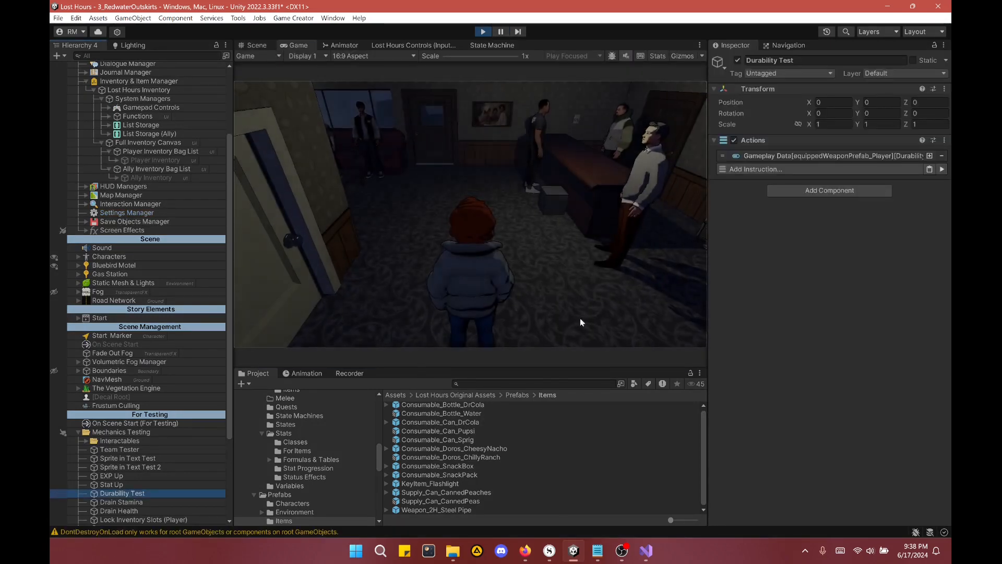
left_click(902, 156)
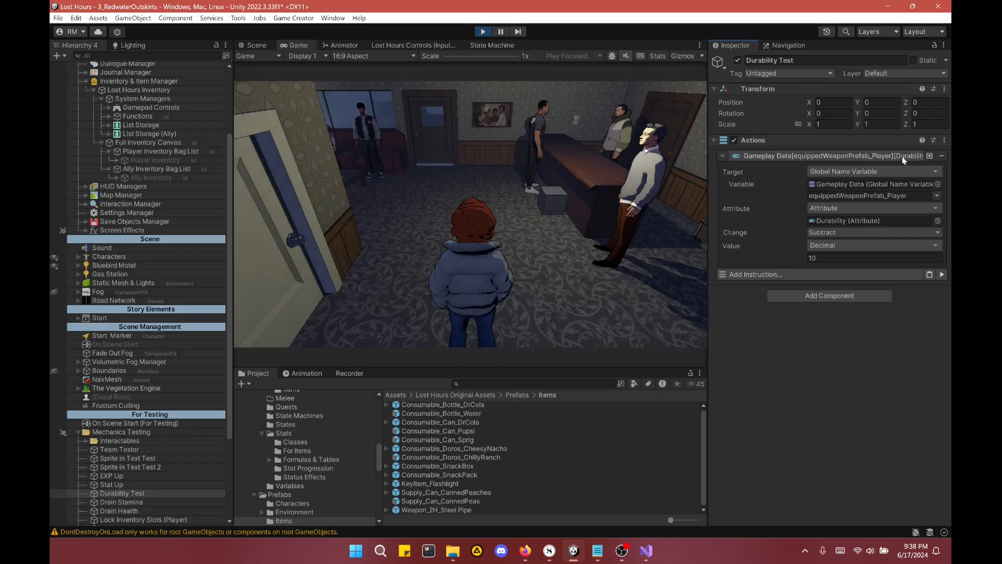
Step: Open the player's inventory in the running game and equip the Steel Pipe
key("i")
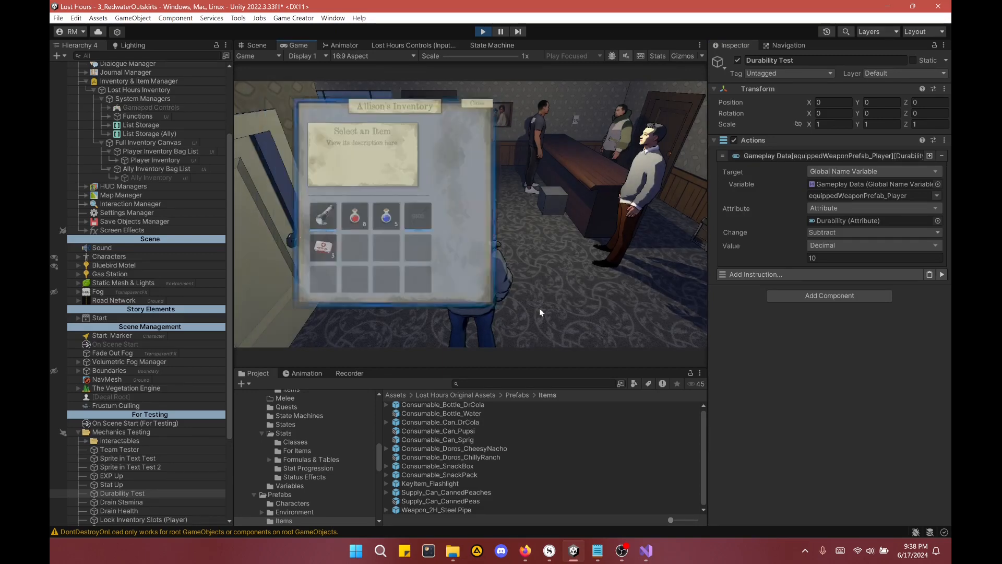
left_click(494, 218)
left_click(540, 243)
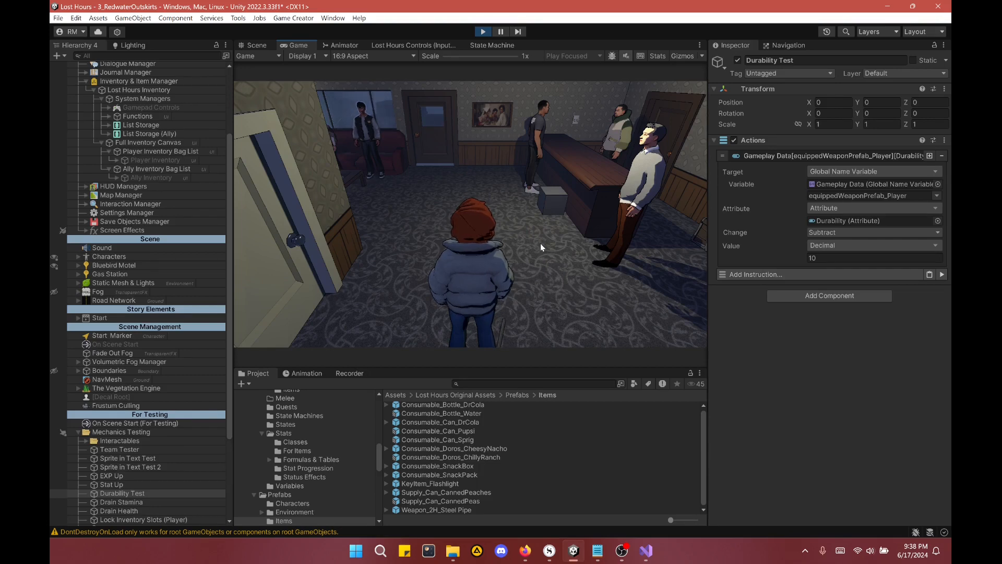
Step: Run the Durability Test actions on the equipped weapon and inspect the Steel Pipe's durability bar in the player's inventory
key("d")
key("a")
key("d")
key("w")
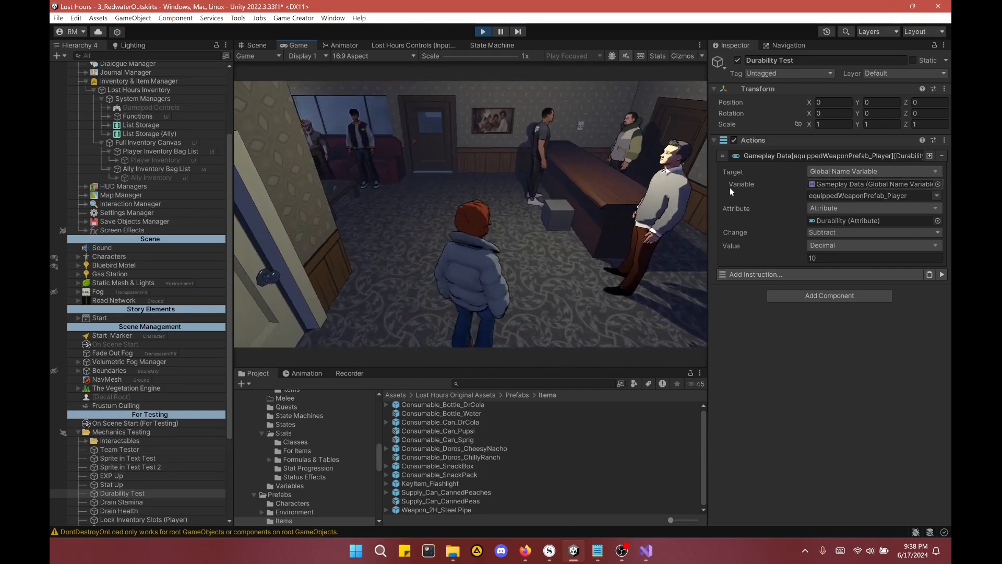
left_click(943, 275)
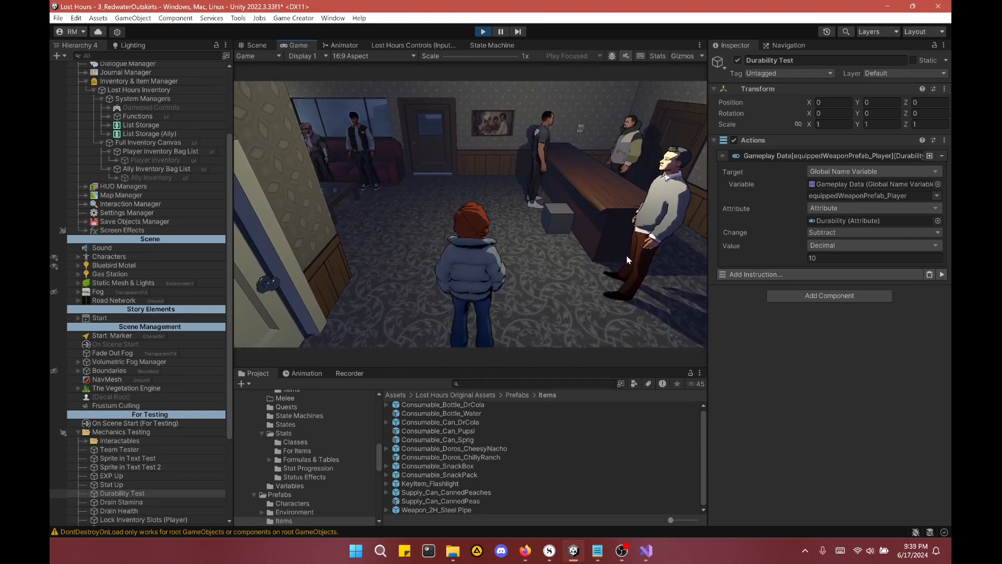
key("i")
left_click(494, 223)
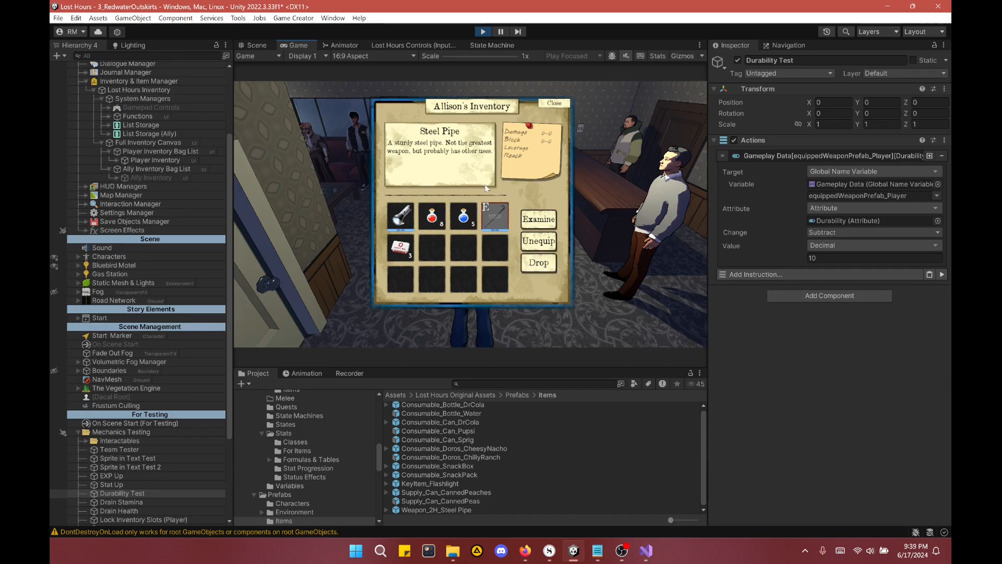
Step: Stop play mode and view the UI_MultiItem prefab from the UI and Graphics Inventory folder before returning to the scene
left_click(482, 32)
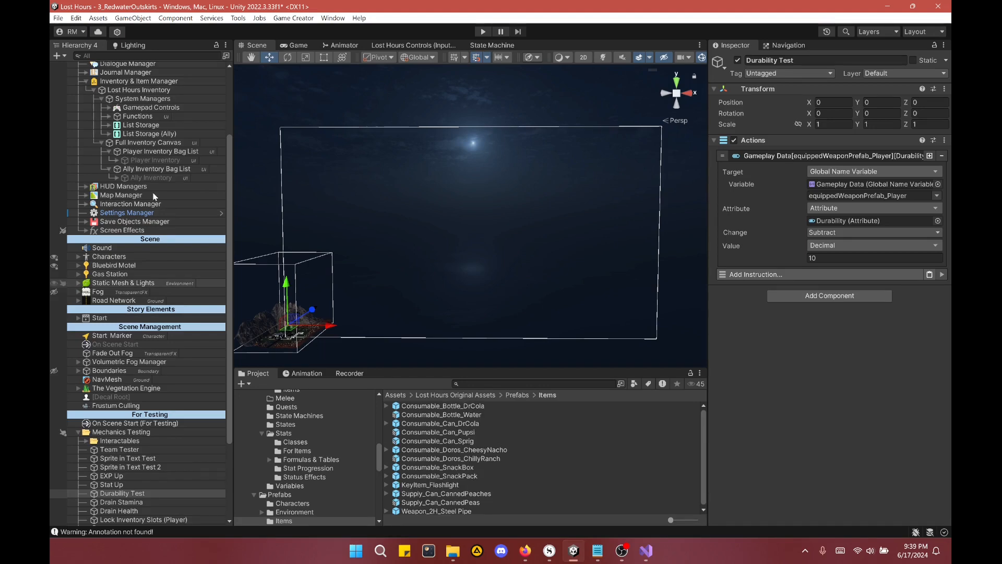
scroll(156, 213, "up", 3)
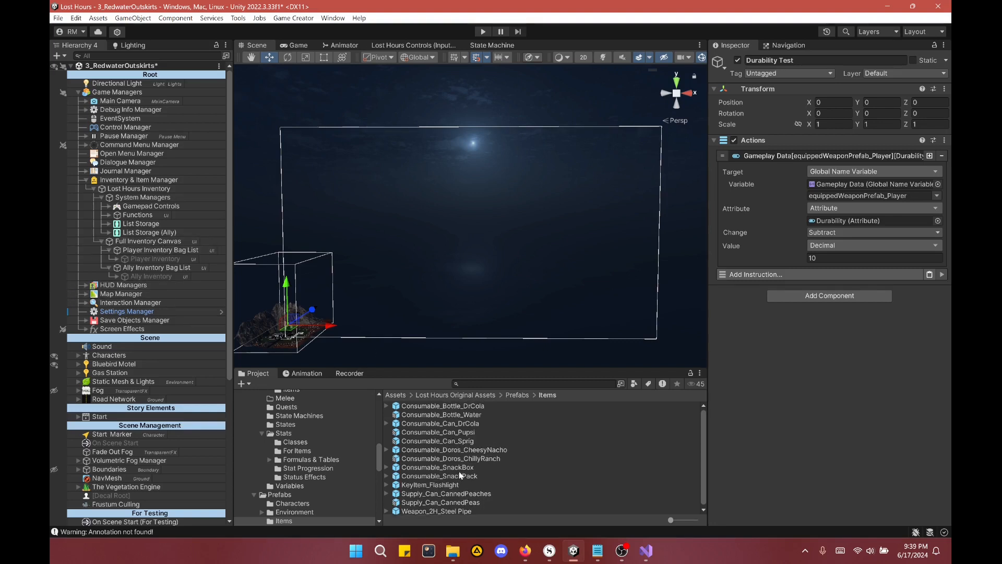
scroll(304, 443, "down", 3)
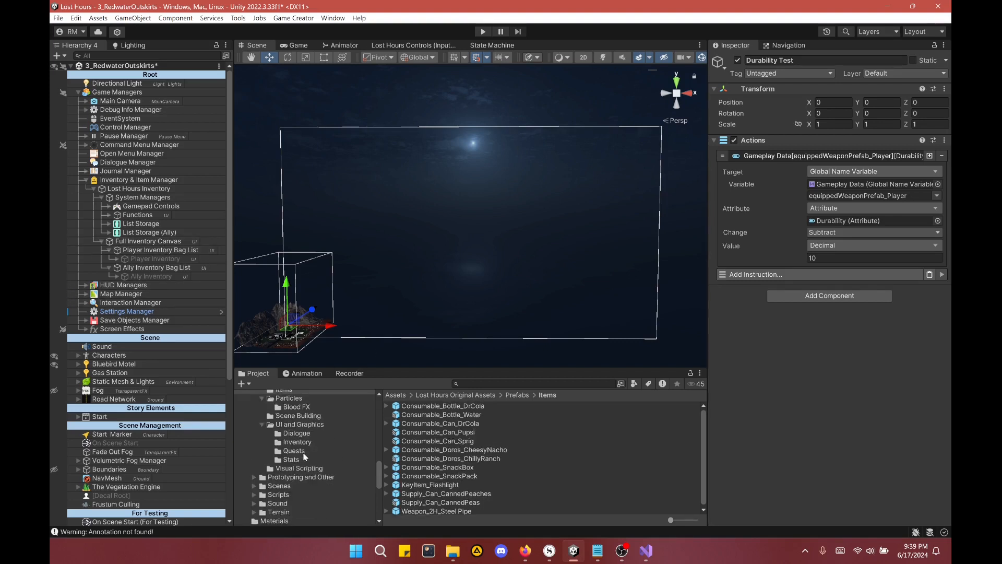
scroll(304, 459, "down", 2)
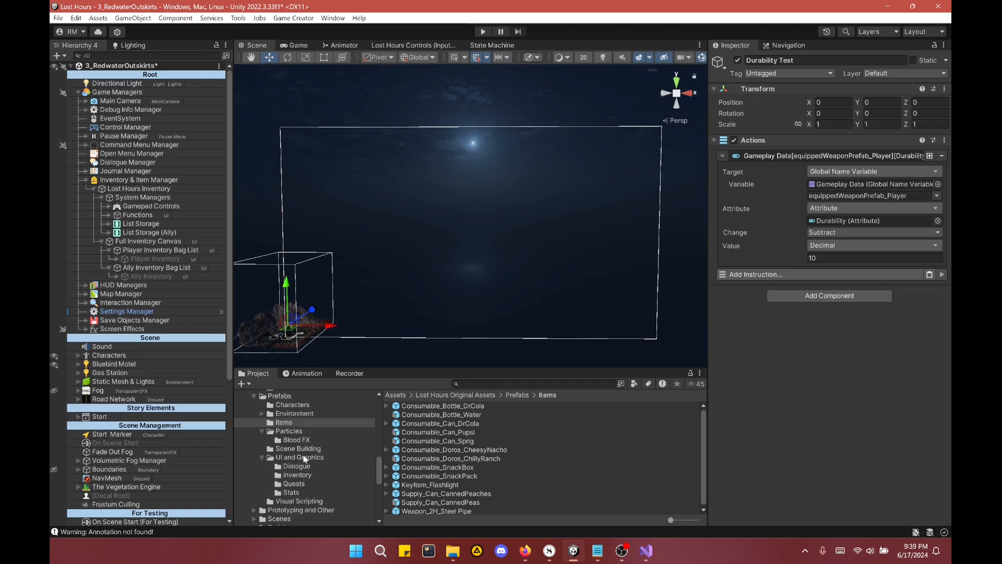
left_click(308, 475)
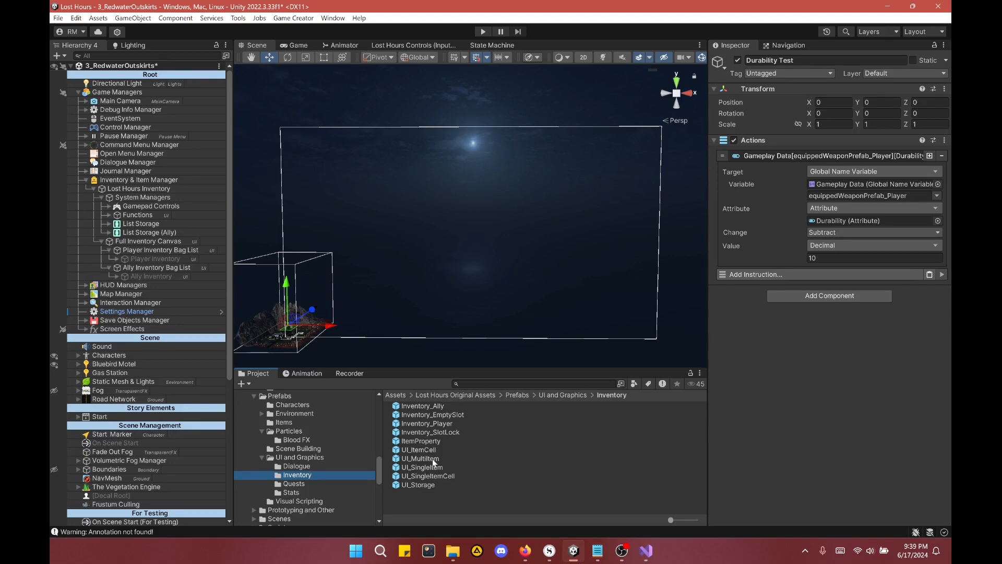
double_click(433, 462)
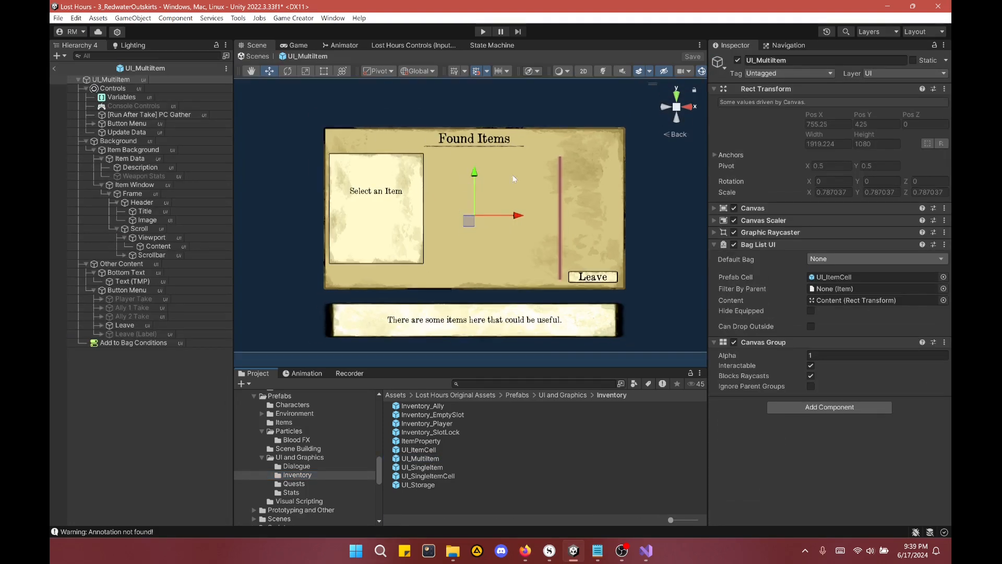
left_click(55, 70)
Step: Start play mode, walk to the container by the lobby counter, view its Found Items window and leave it
left_click(482, 31)
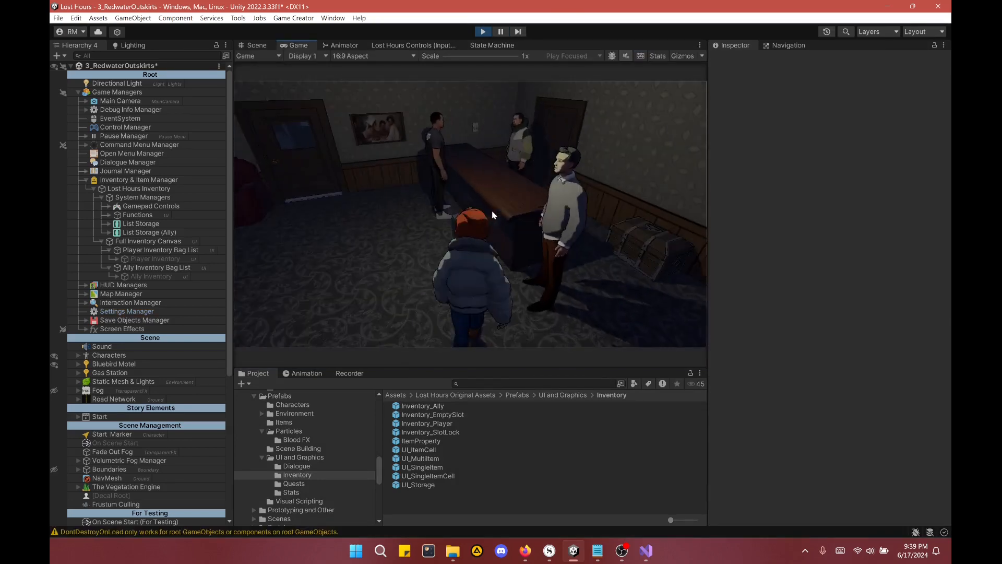
key("w")
key("e")
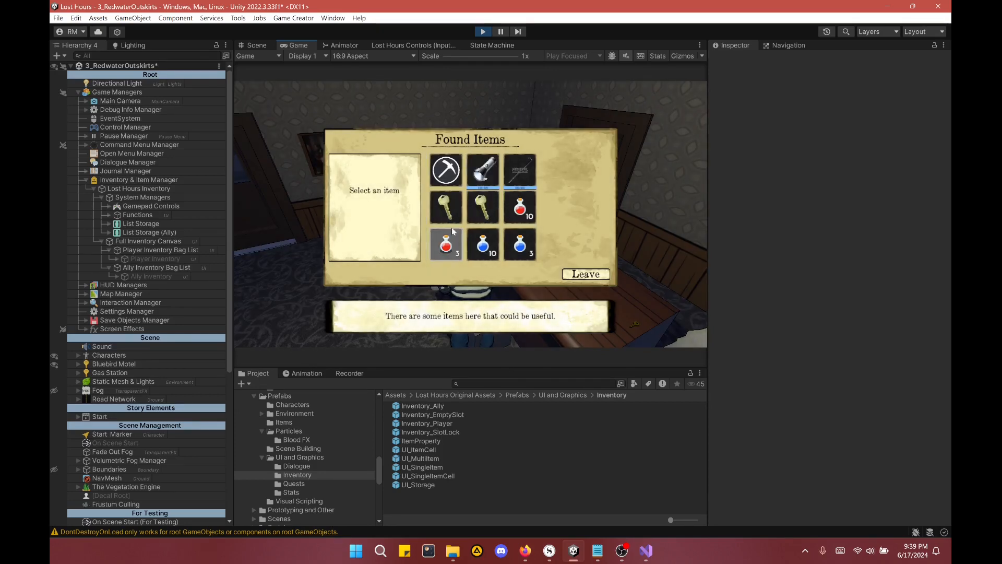
left_click(574, 274)
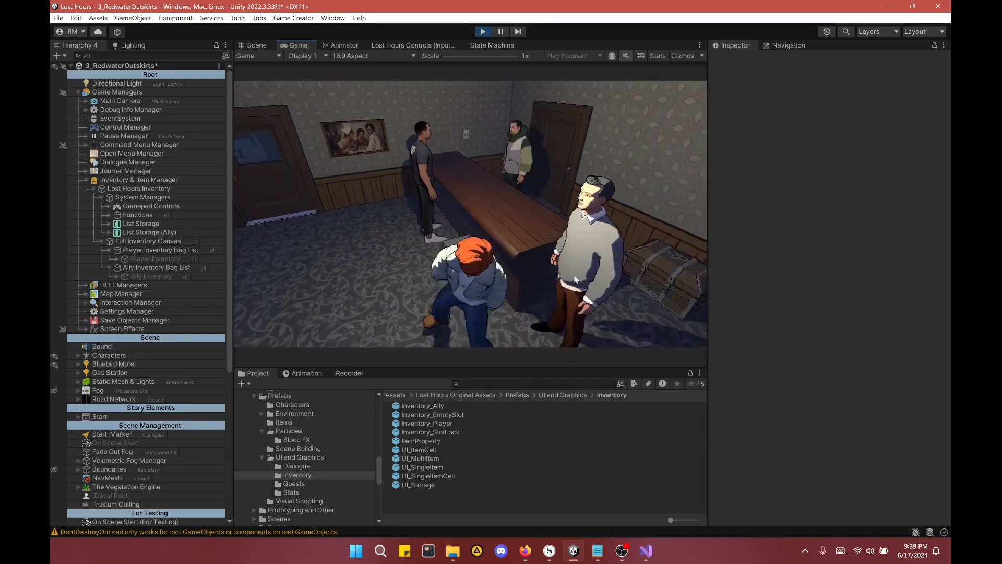
Step: Walk to the single-item pickup near the counter and take the Storage Key with the player character
key("d")
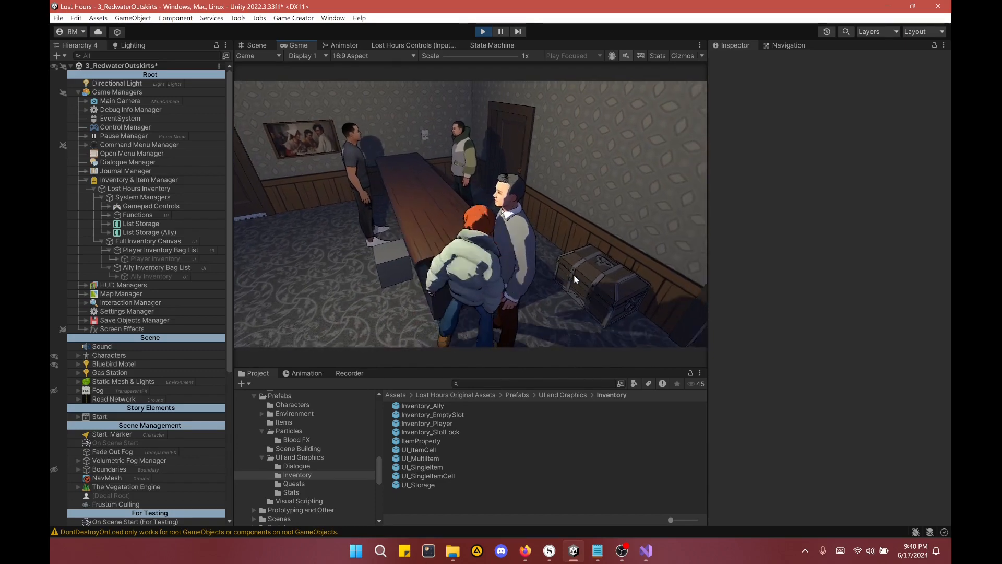
key("d")
key("a")
key("e")
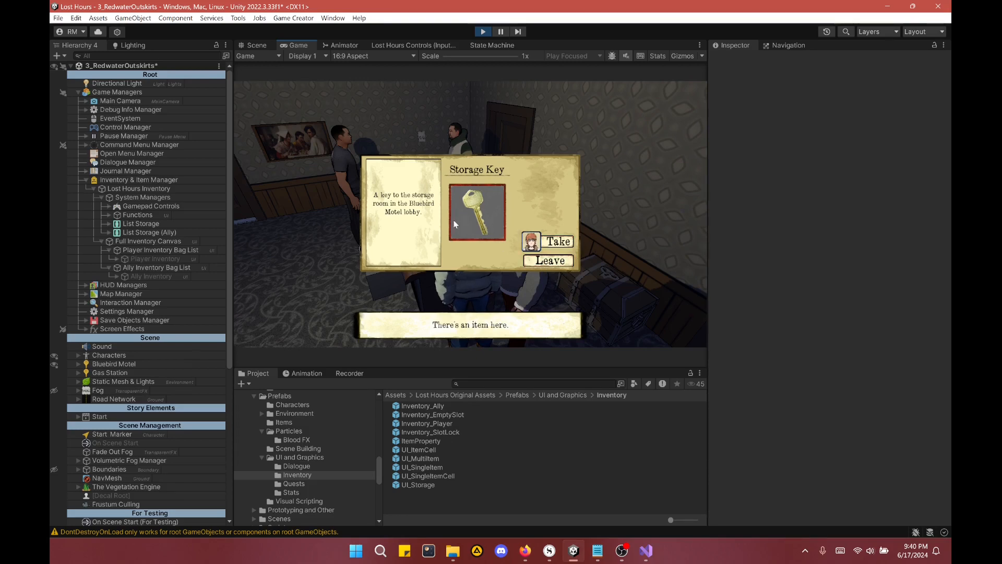
left_click(552, 244)
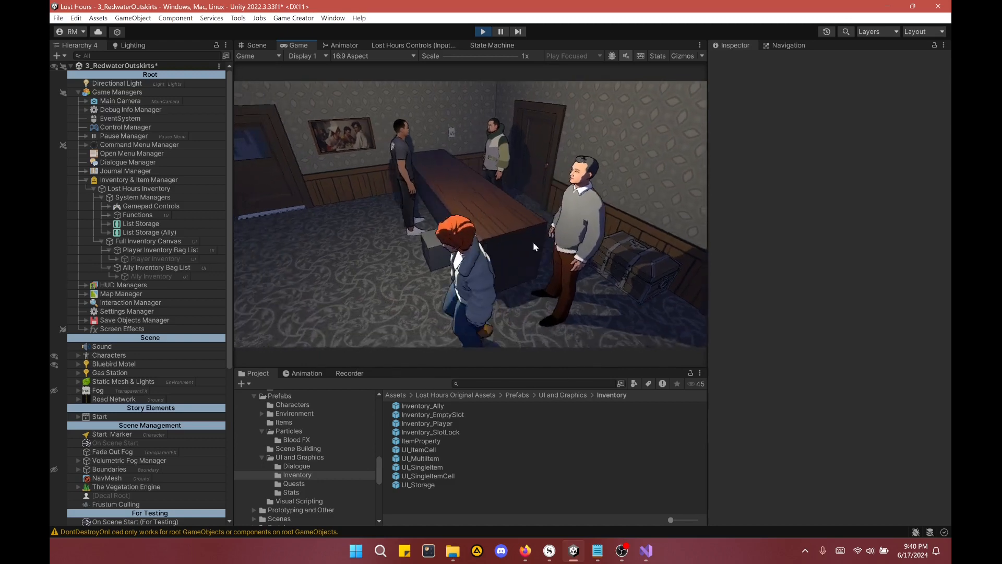
Step: Examine the Storage Key from the player's inventory and close the inventory
key("i")
left_click(433, 249)
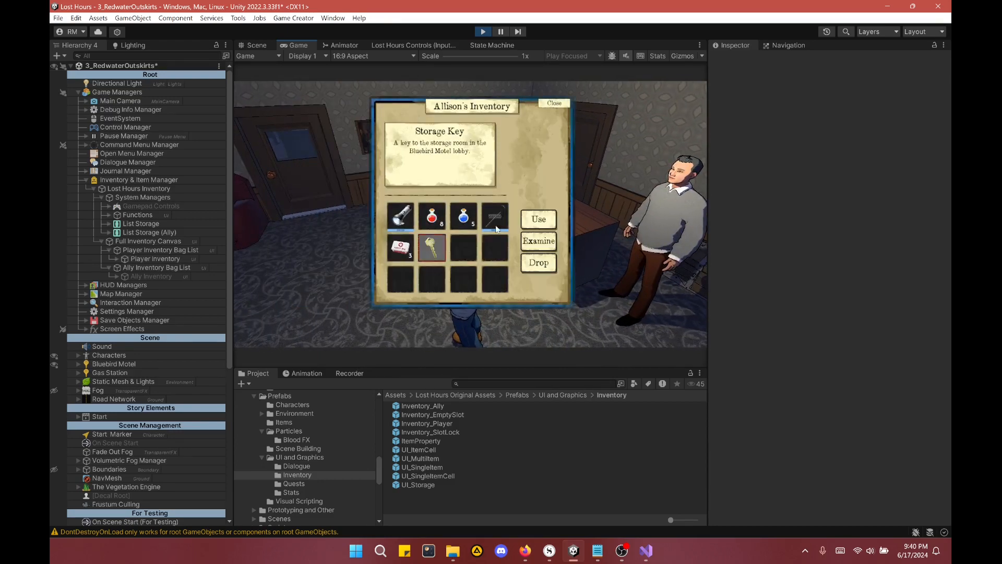
left_click(538, 245)
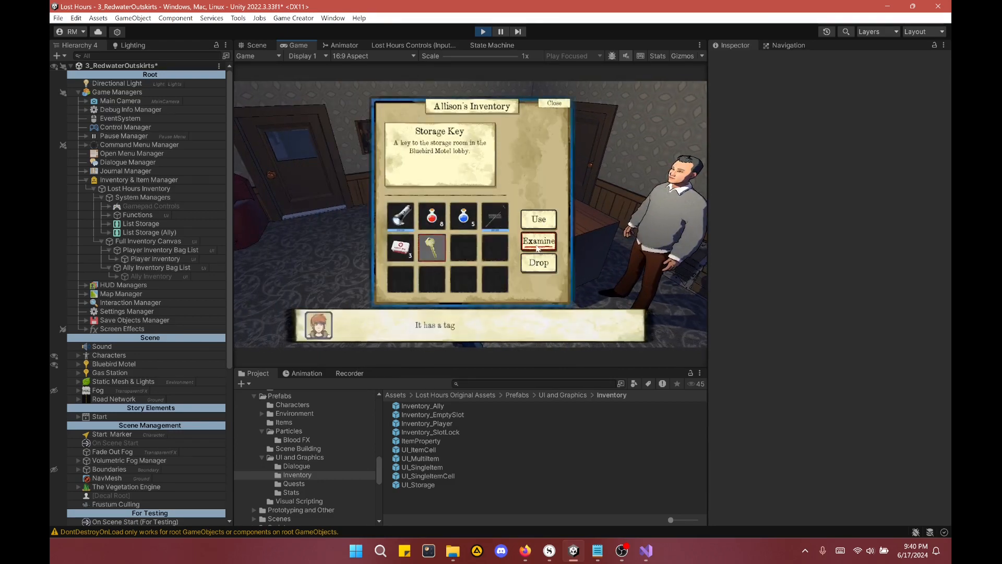
left_click(555, 103)
Step: Walk back to the container by the counter, bring up its Found Items window and leave it
key("s")
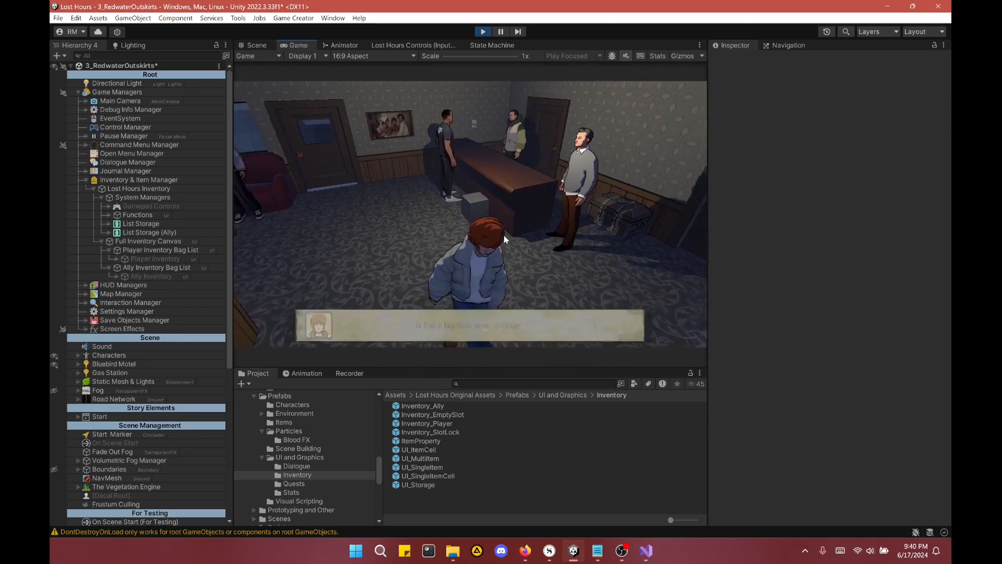
key("w")
left_click(504, 240)
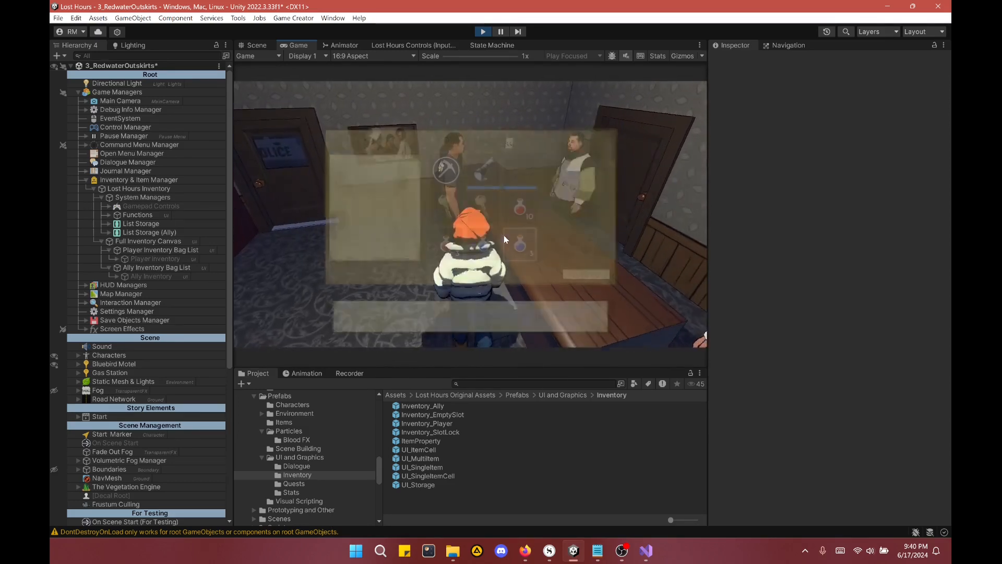
left_click(585, 274)
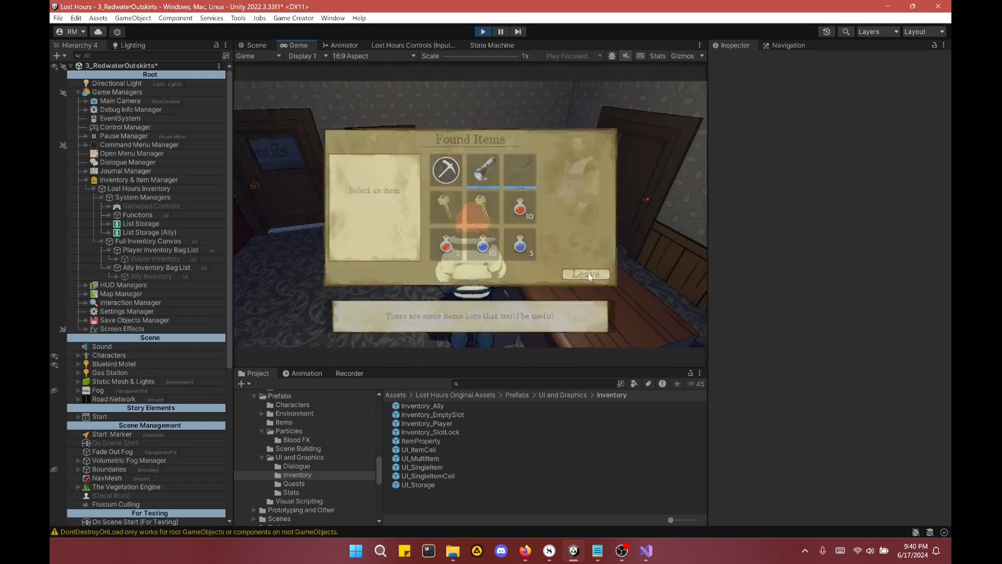
Step: Walk around the lobby, reopen the Found Items window, view the stack of 3 Test Item B and leave without taking it
key("a")
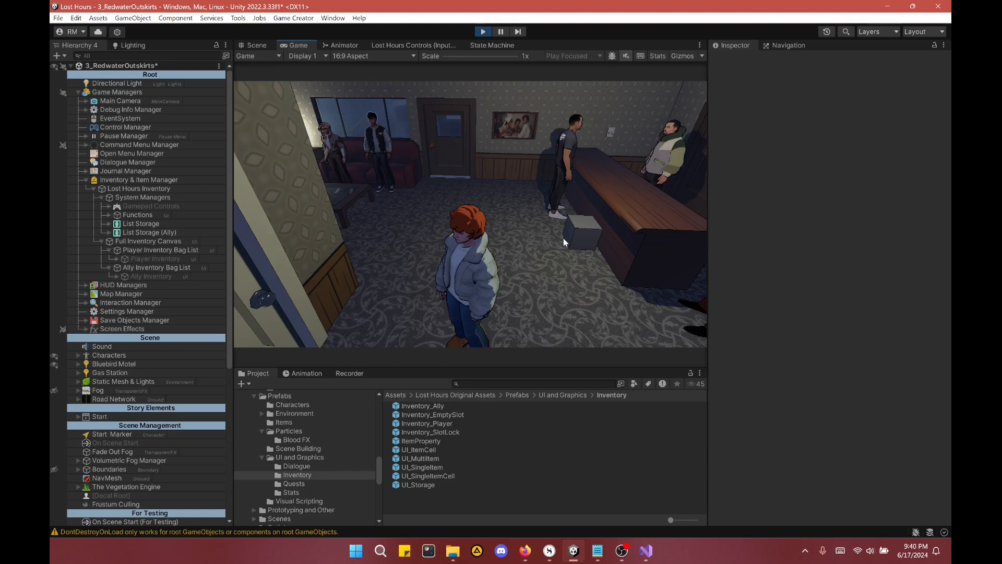
key("e")
key("q")
key("q")
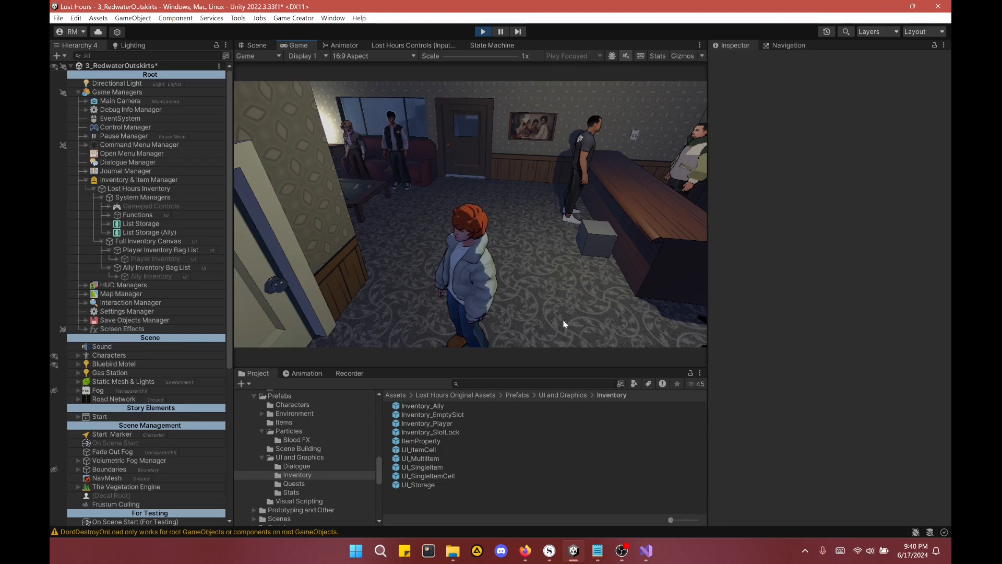
key("w")
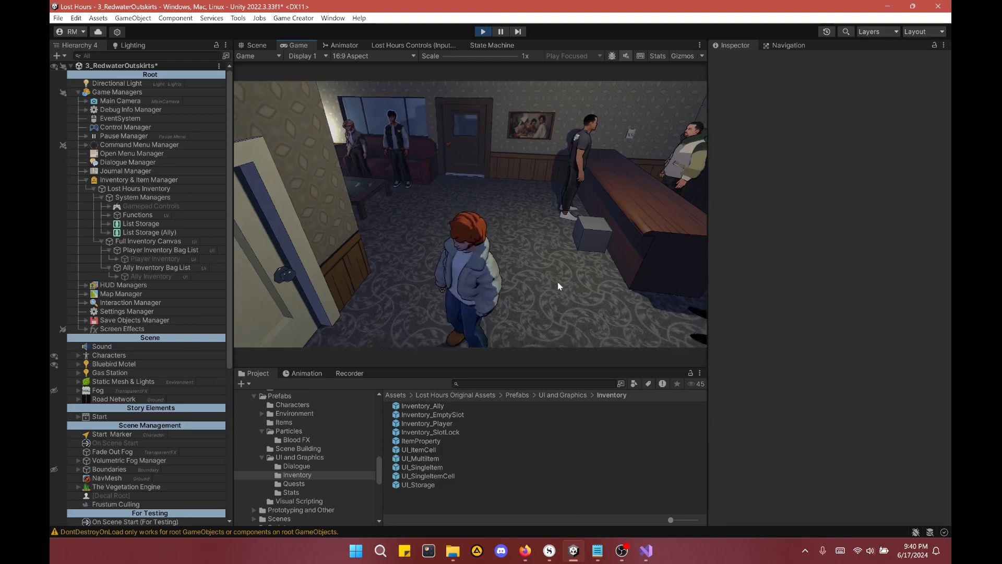
key("d")
key("e")
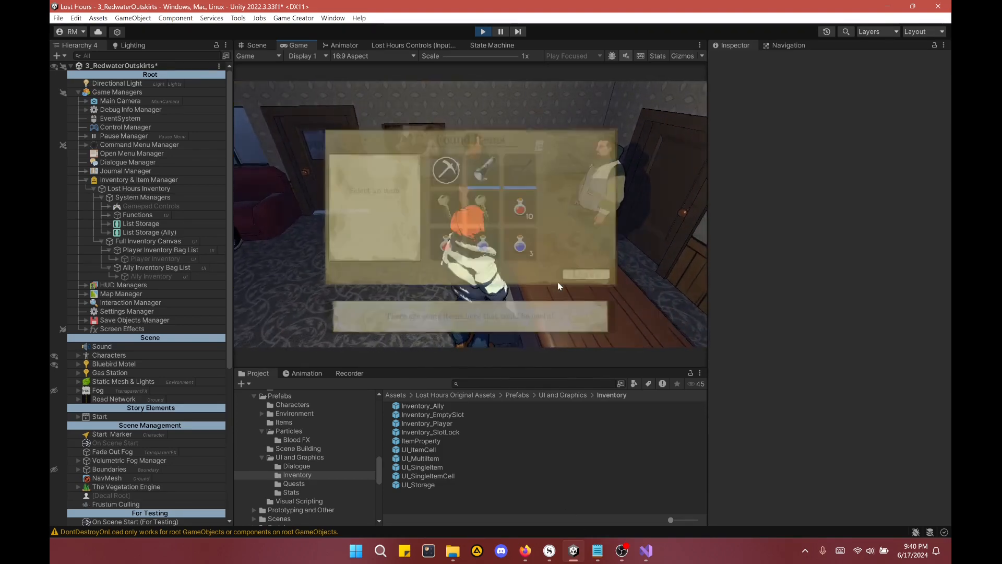
left_click(510, 248)
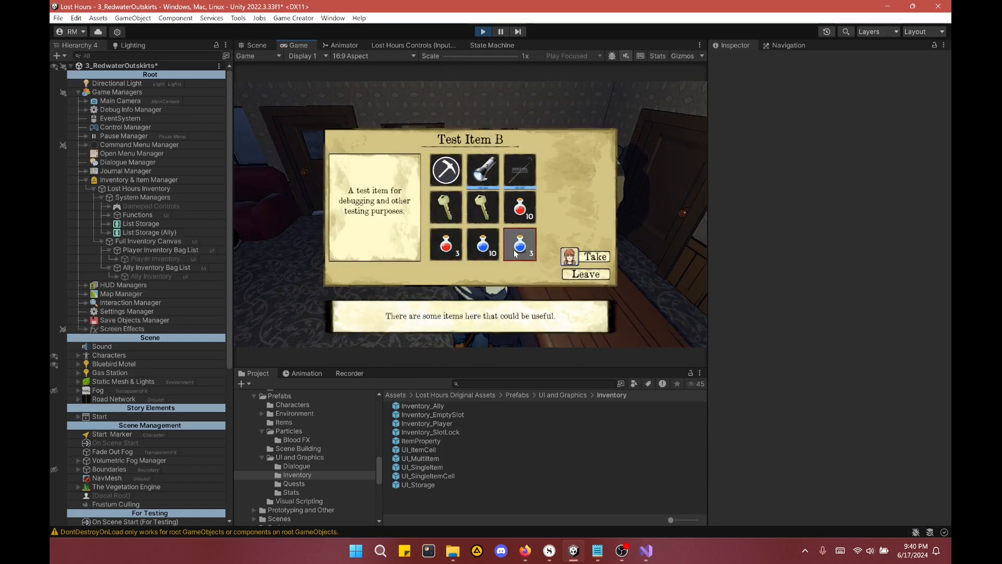
left_click(586, 274)
Step: Run the Team Tester object's first two actions to add the allies to team slots 1 and 2
scroll(184, 341, "down", 5)
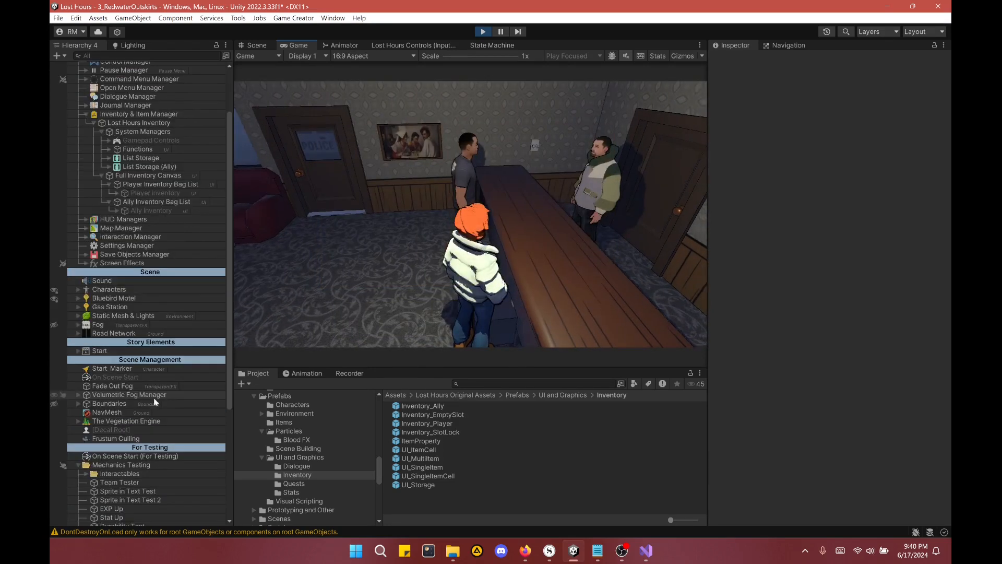
left_click(121, 416)
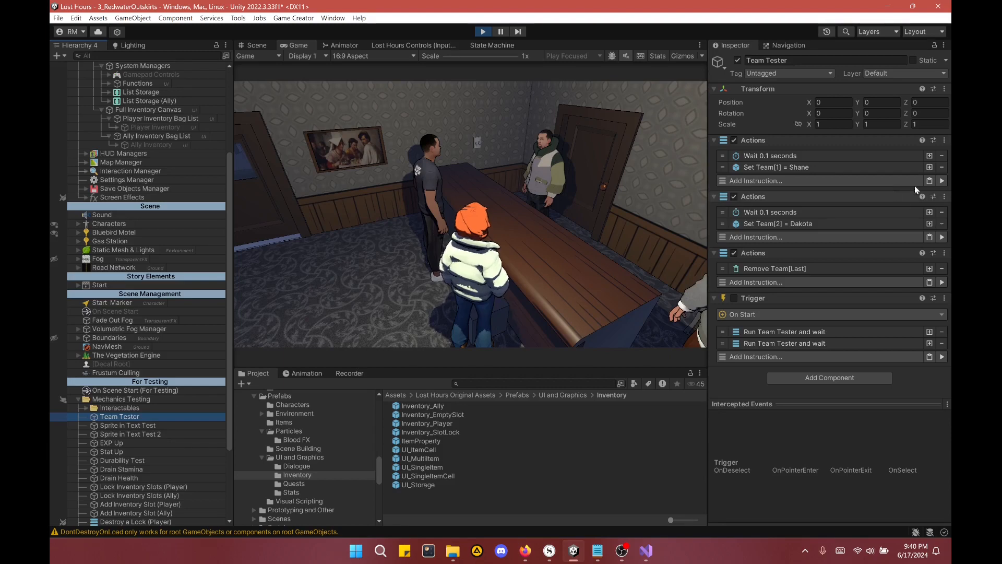
left_click(942, 181)
left_click(941, 238)
Step: Check the player's inventory with the allies added, then select the stack of 10 Test Item B in the Found Items window
left_click(471, 253)
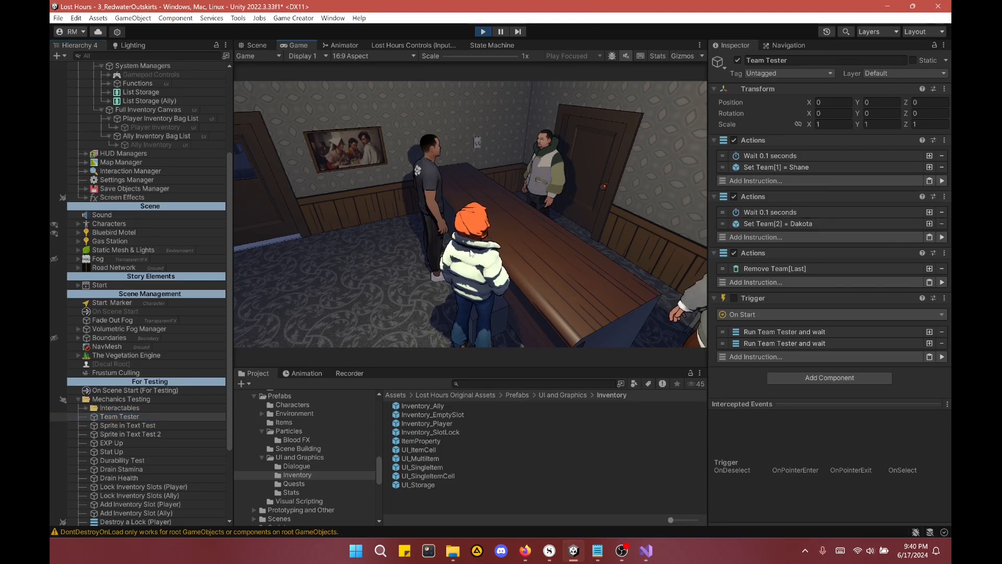
key("i")
key("i")
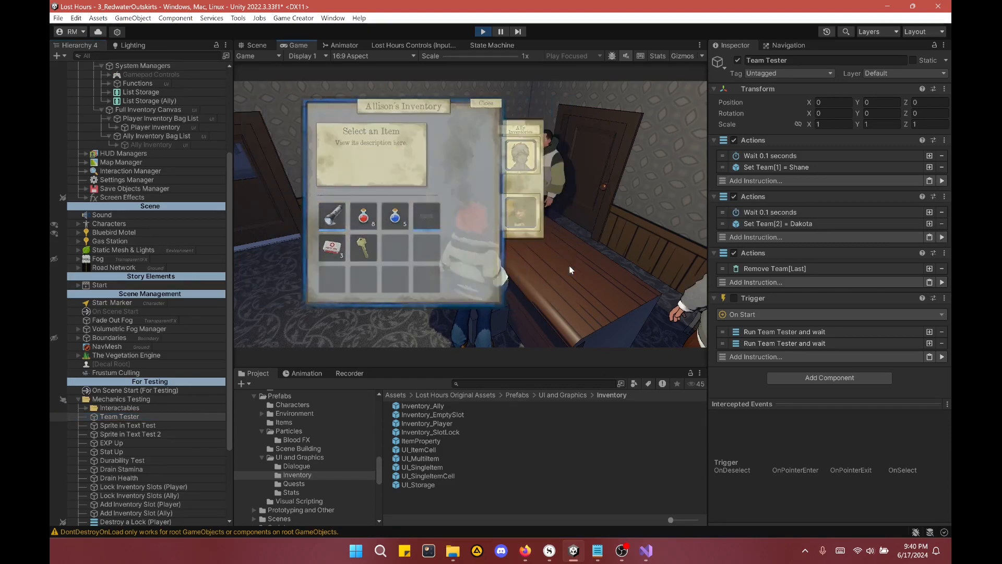
key("e")
left_click(482, 244)
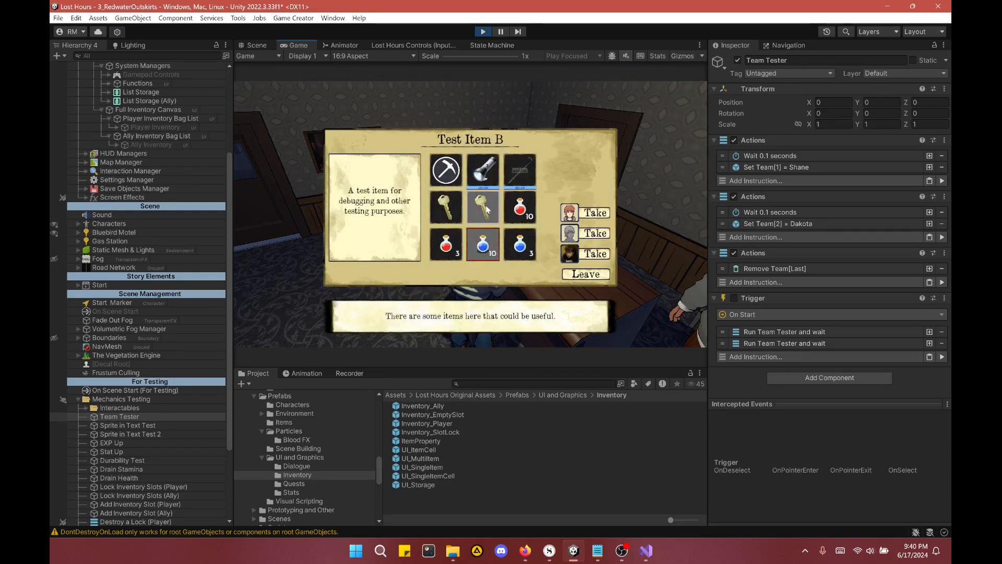
Step: View the stack of 10 Test Item A in the Found Items window, leave without taking it and walk around by the counter
left_click(514, 215)
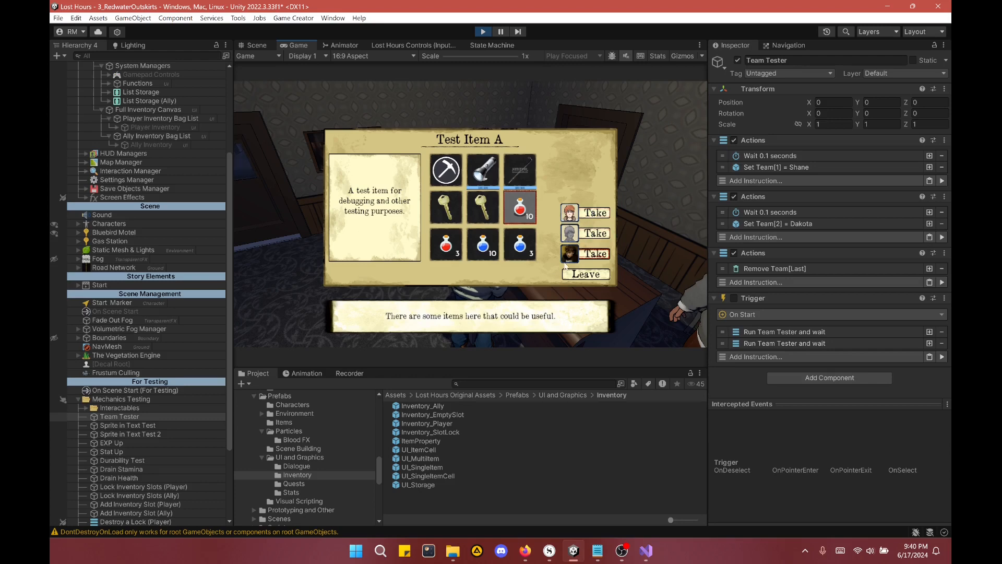
left_click(588, 272)
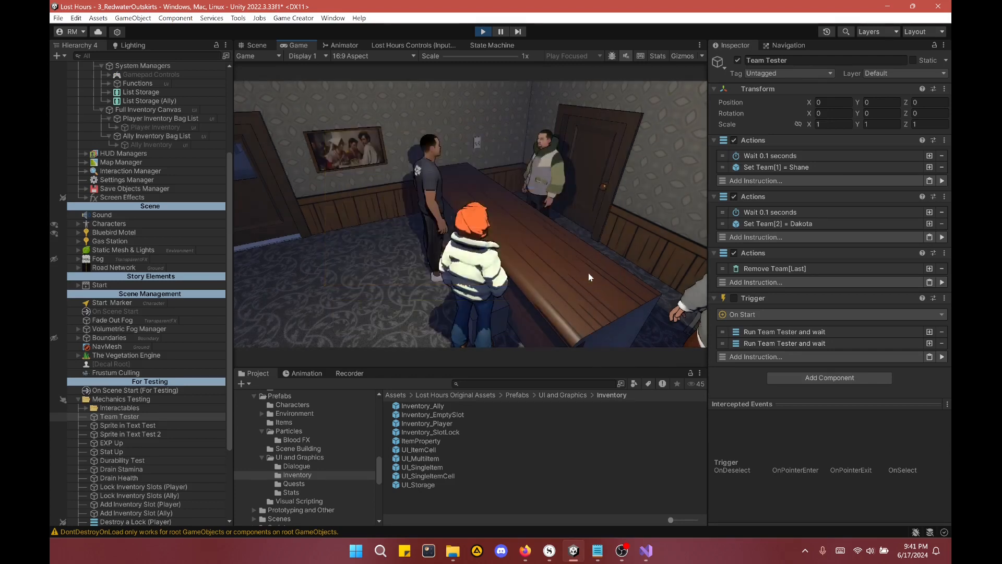
key("s")
key("d")
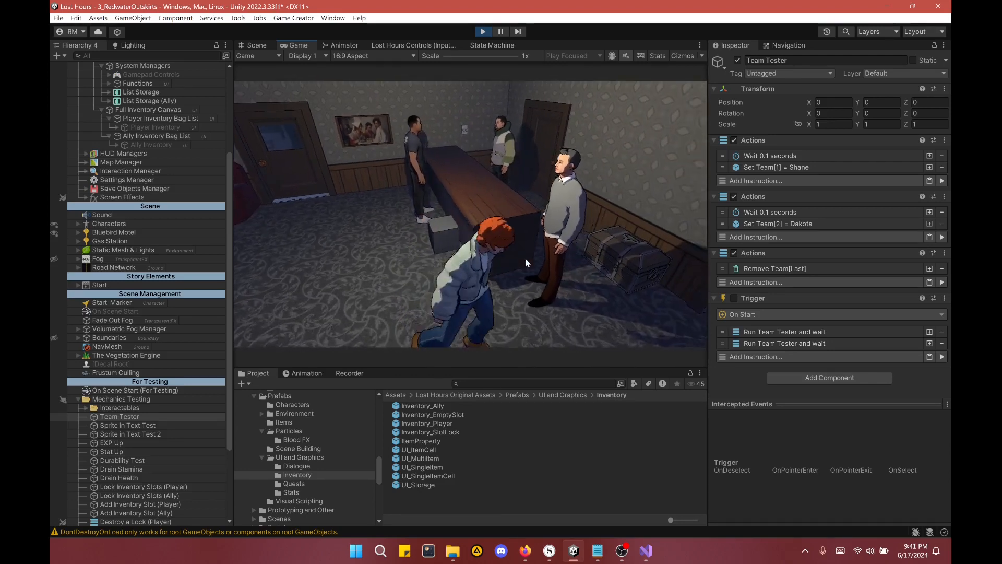
key("a")
key("w")
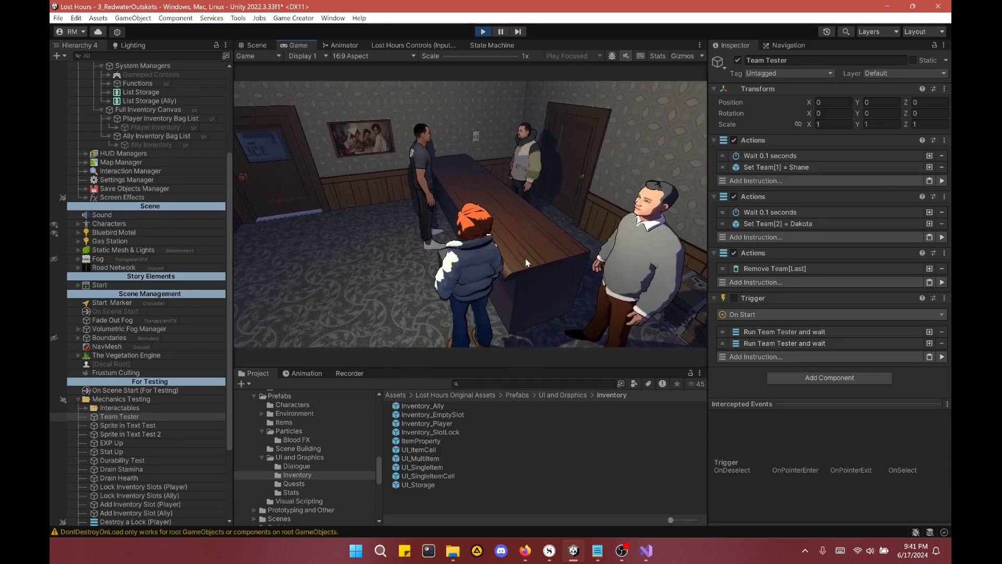
Step: Reopen the Found Items window with the allies in the team, view the stack of 3 Test Item B and leave
key("e")
left_click(527, 252)
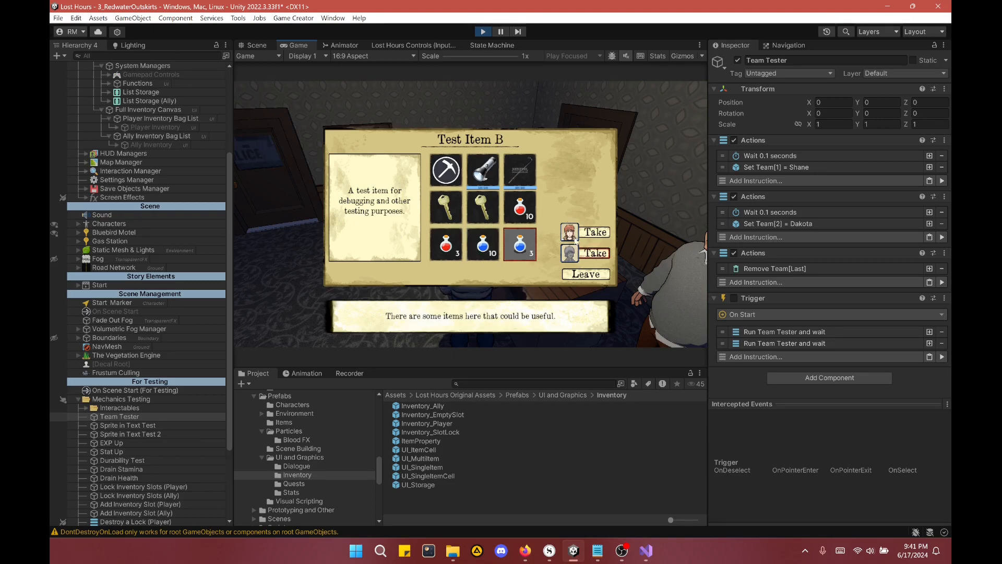
left_click(599, 272)
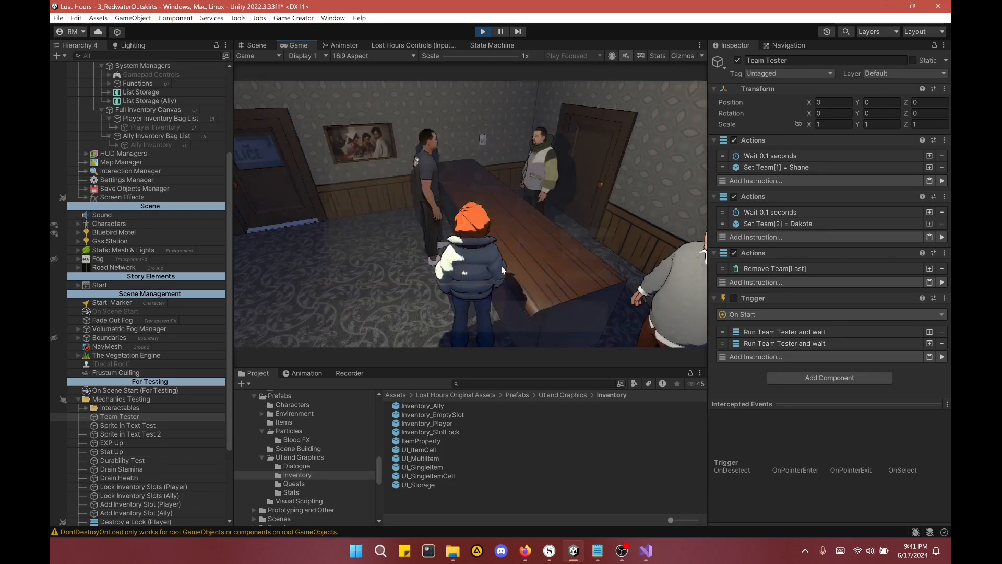
Step: Move beside the container, check the take options for the stack of 3 Test Item B again and leave the Found Items window
key("a")
left_click(502, 266)
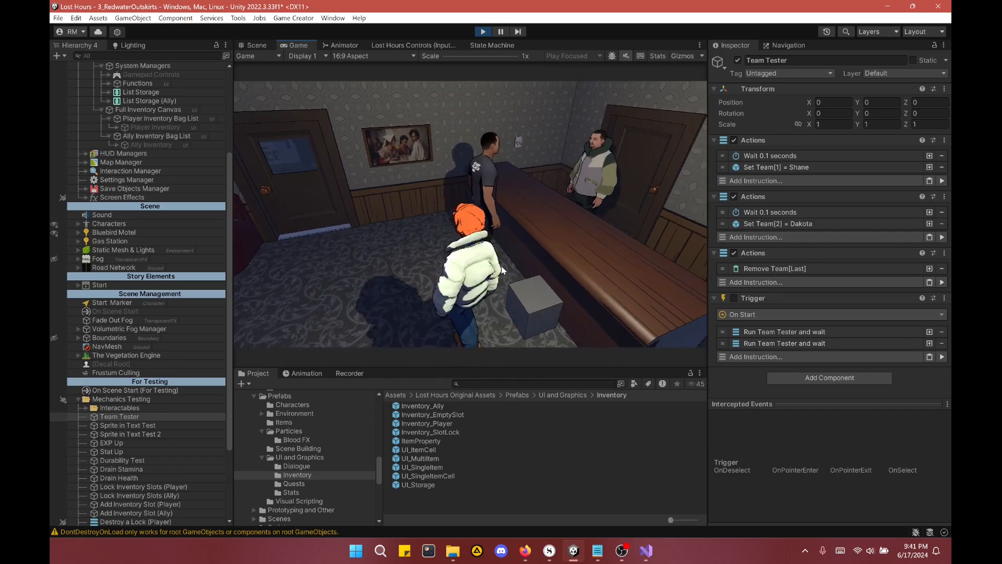
left_click(517, 249)
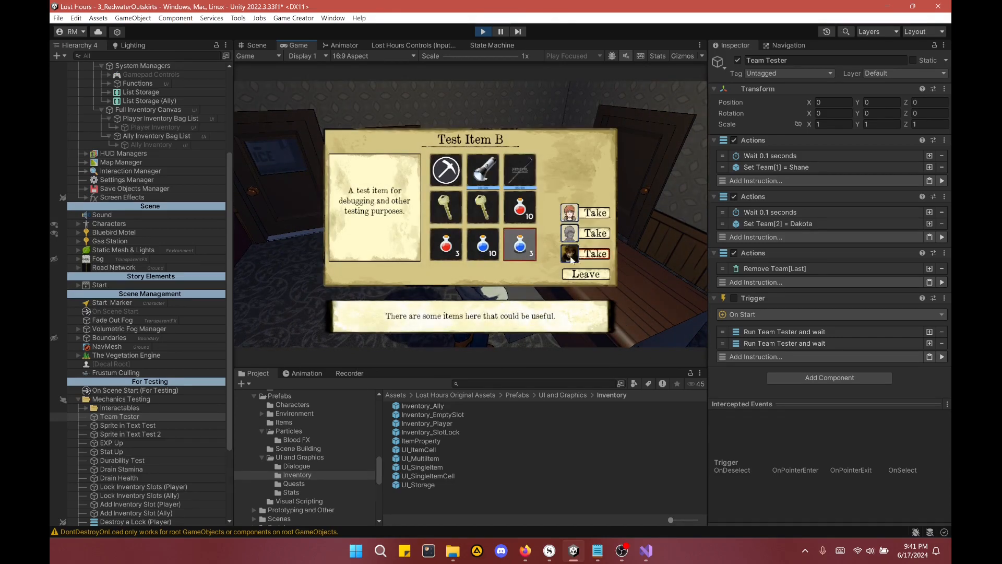
left_click(582, 274)
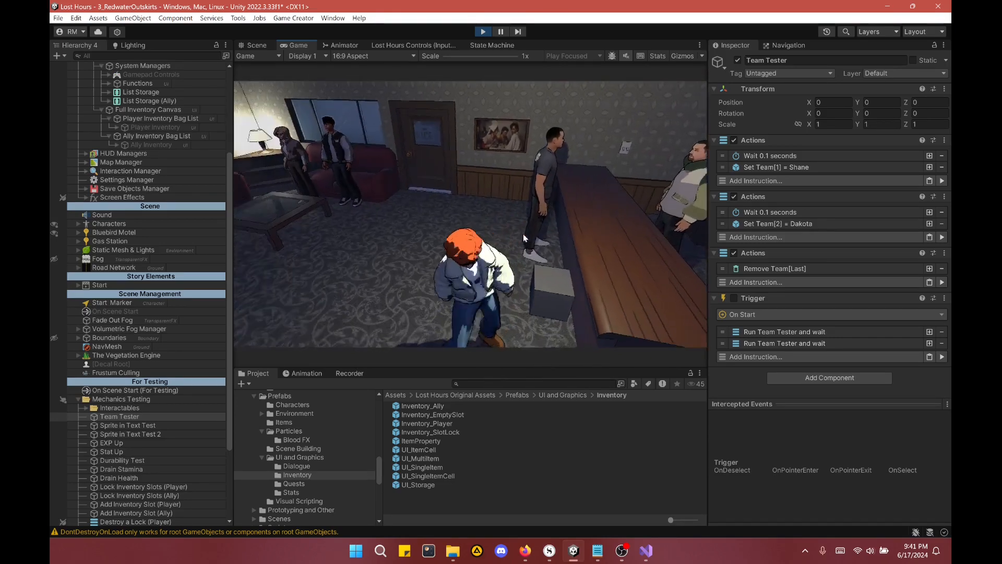
key("w")
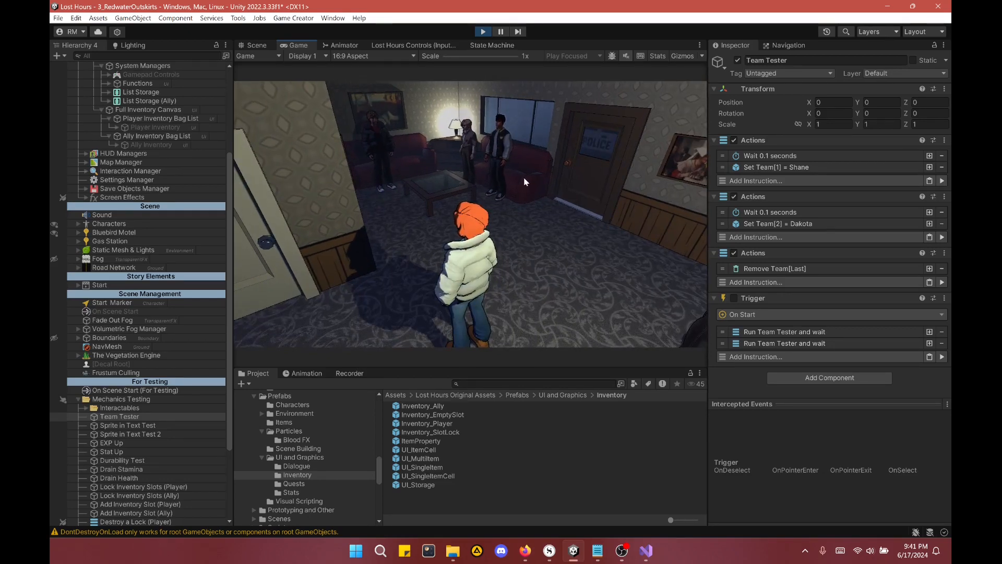
key("s")
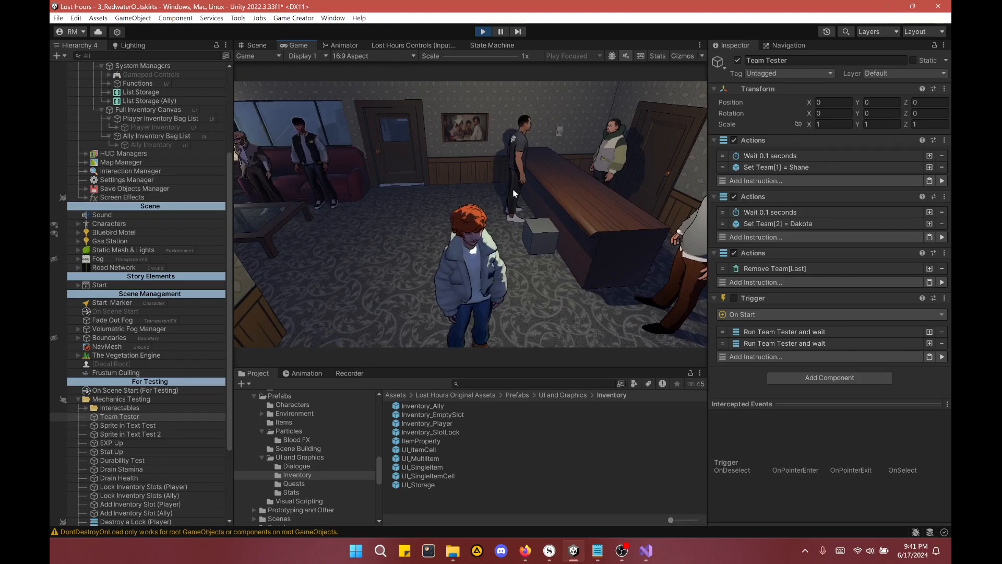
key("s")
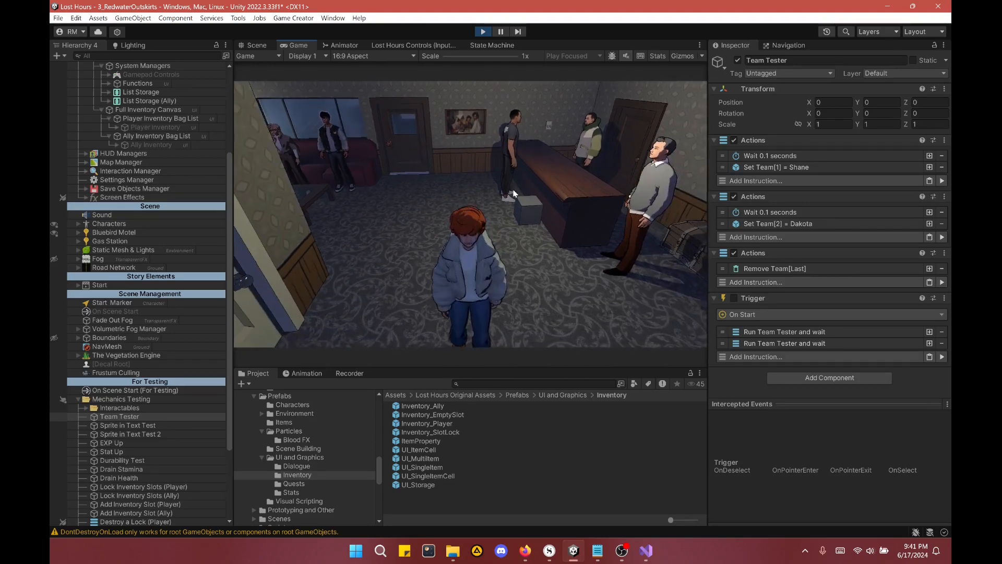
key("w")
key("a")
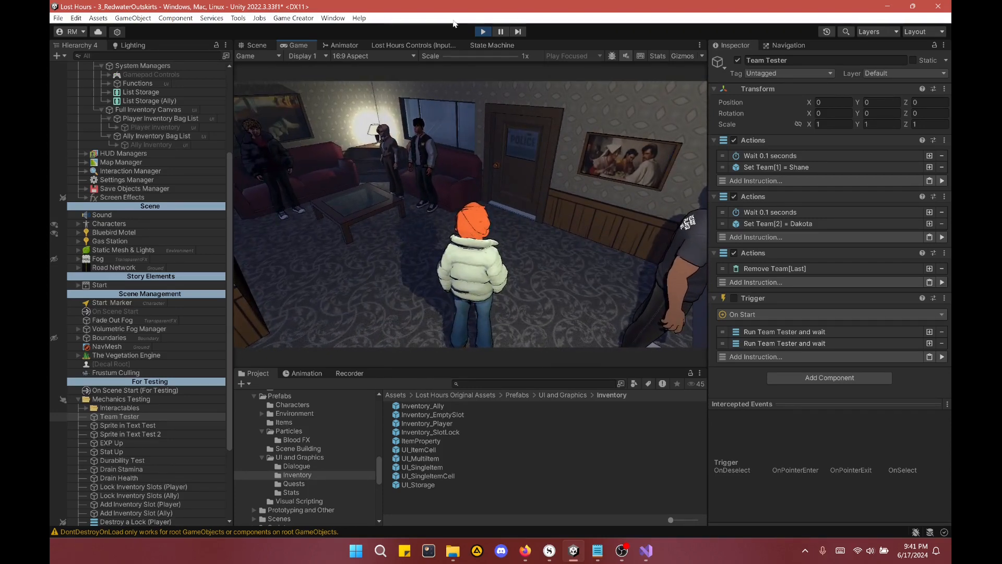
scroll(192, 224, "up", 5)
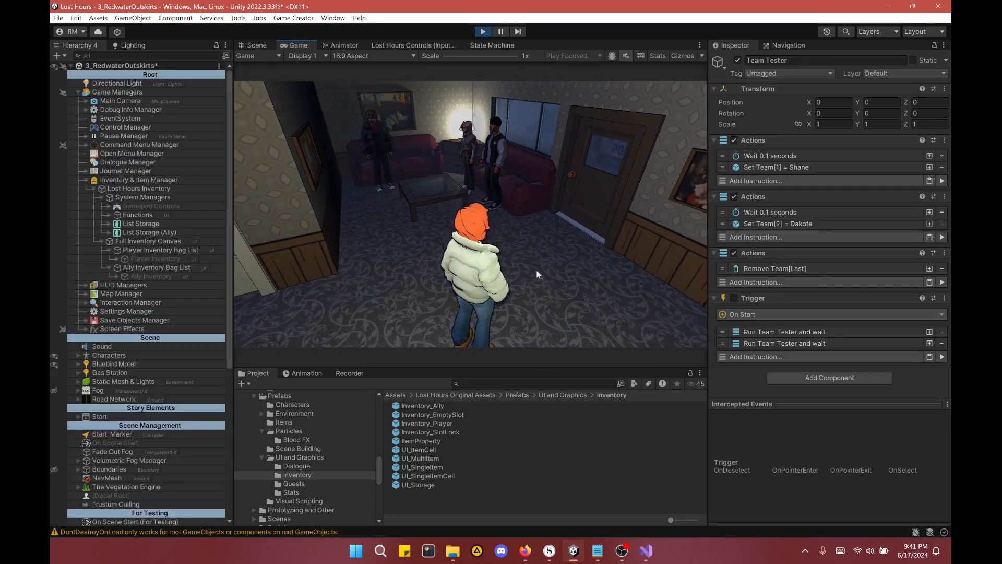
Step: Bring up the player's inventory, view the second ally's inventory beside it and close the ally tab
key("i")
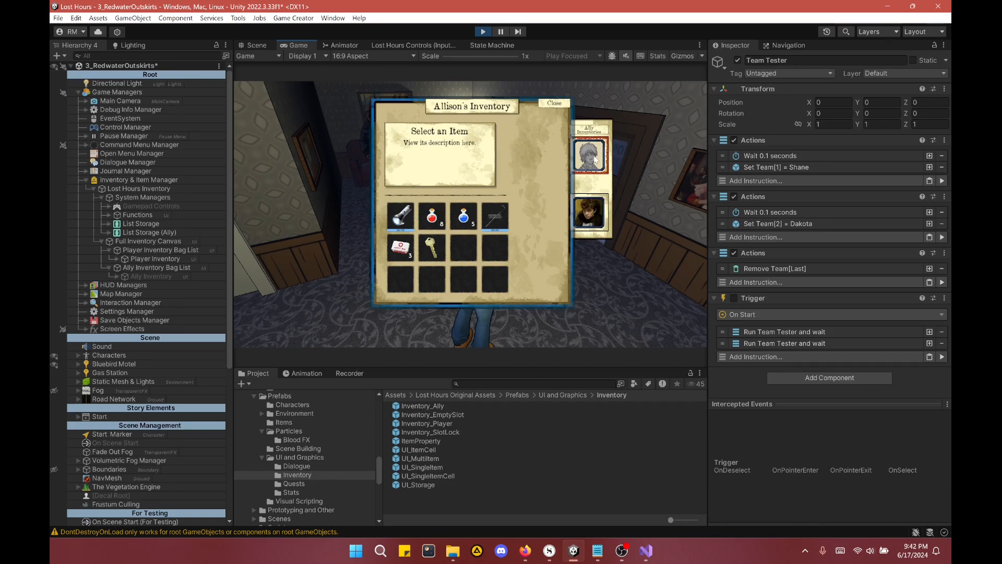
left_click(589, 213)
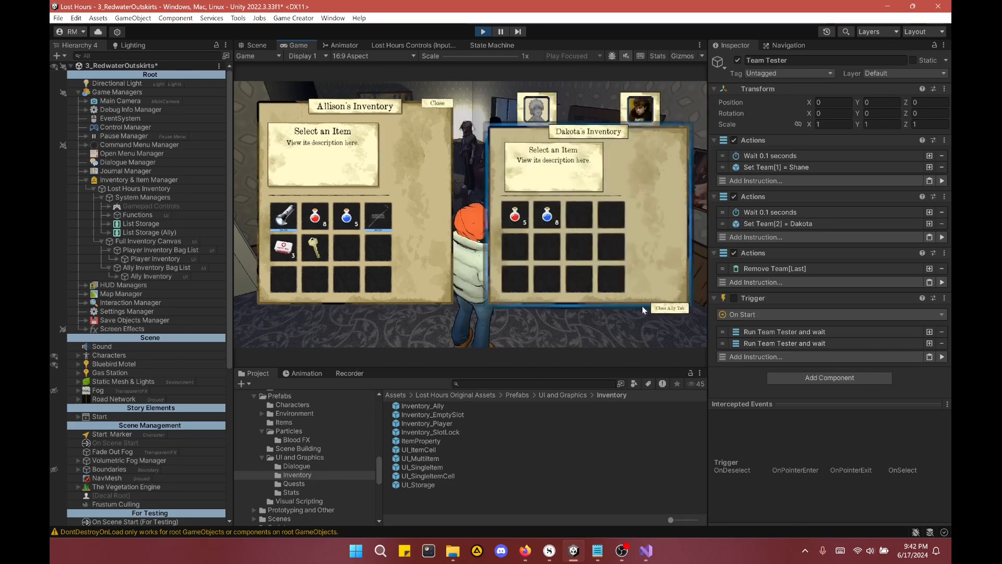
left_click(669, 308)
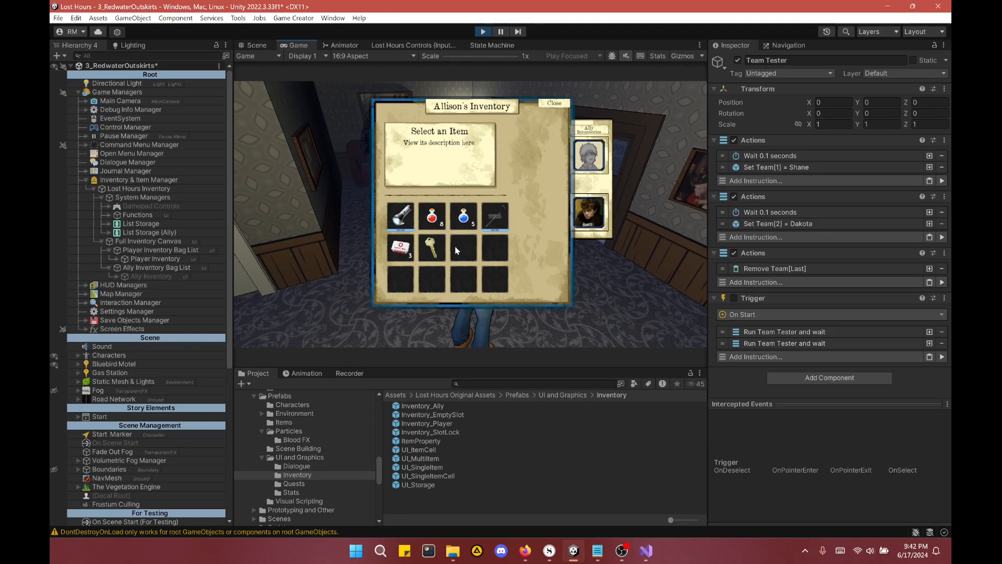
Step: View the descriptions of the key, the Steel Pipe and Test Item B in the player's inventory
left_click(433, 247)
left_click(487, 228)
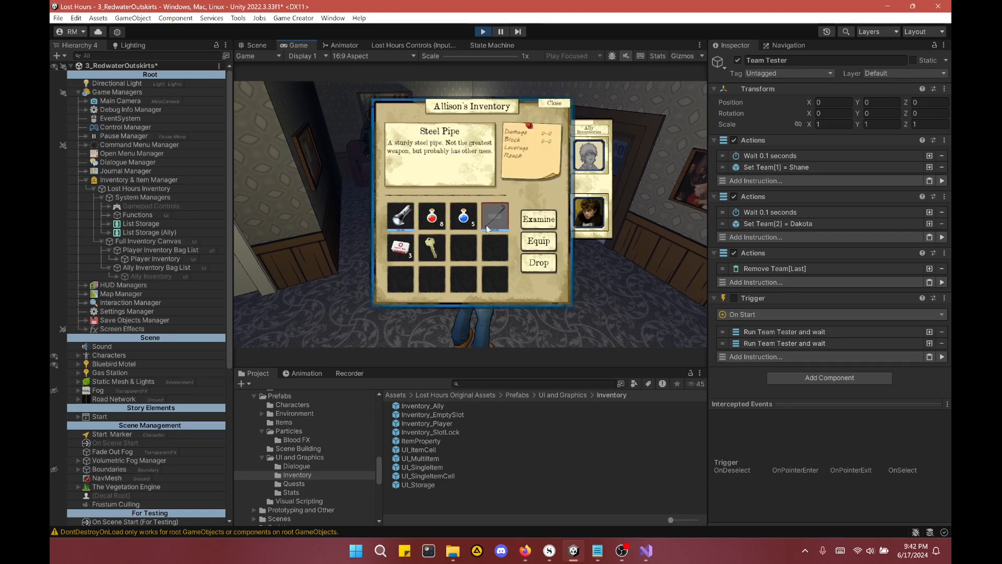
left_click(464, 225)
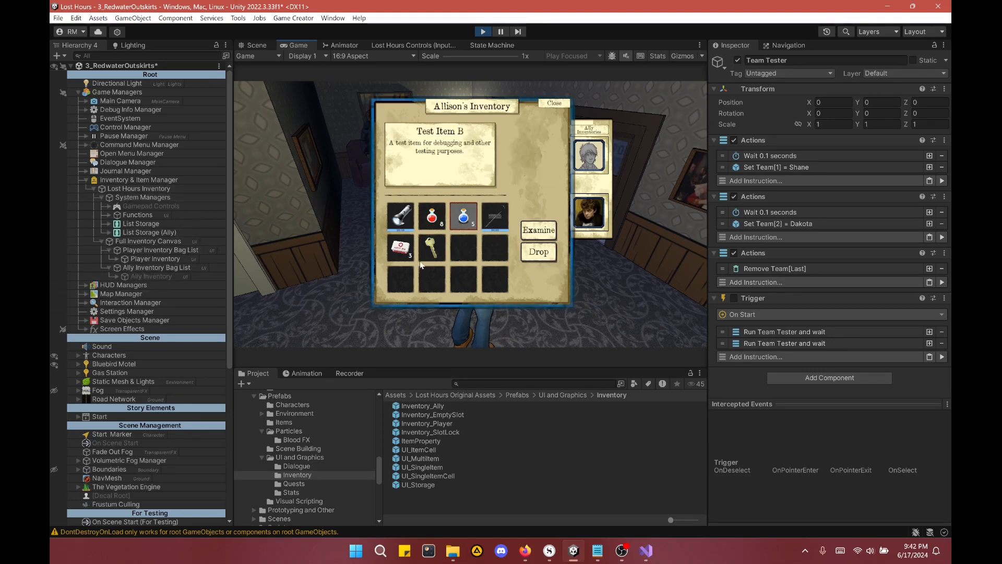
Step: Expand Functions and its Slot Updates object, then inspect the max and available slot updaters for the player and ally
left_click(125, 215)
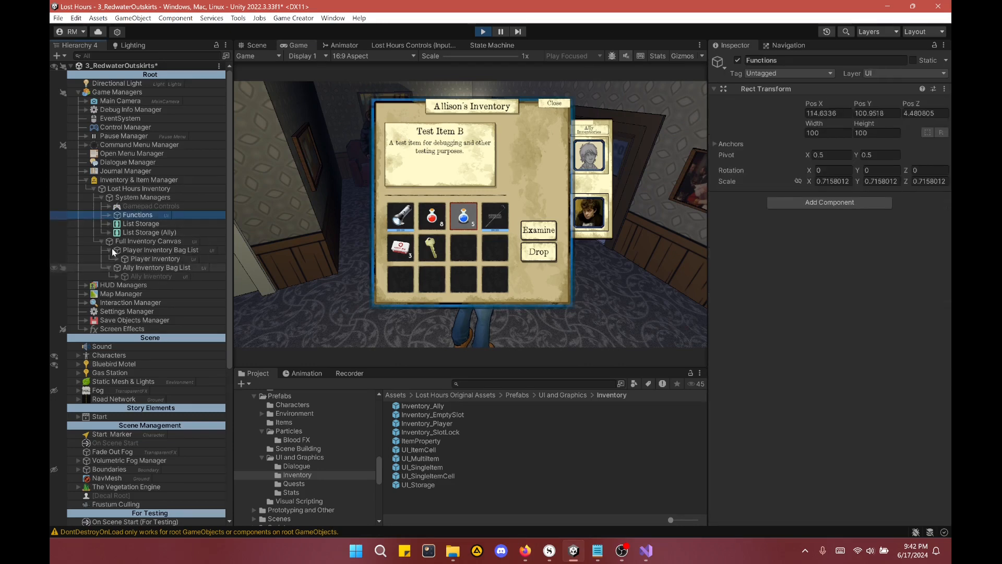
left_click(108, 215)
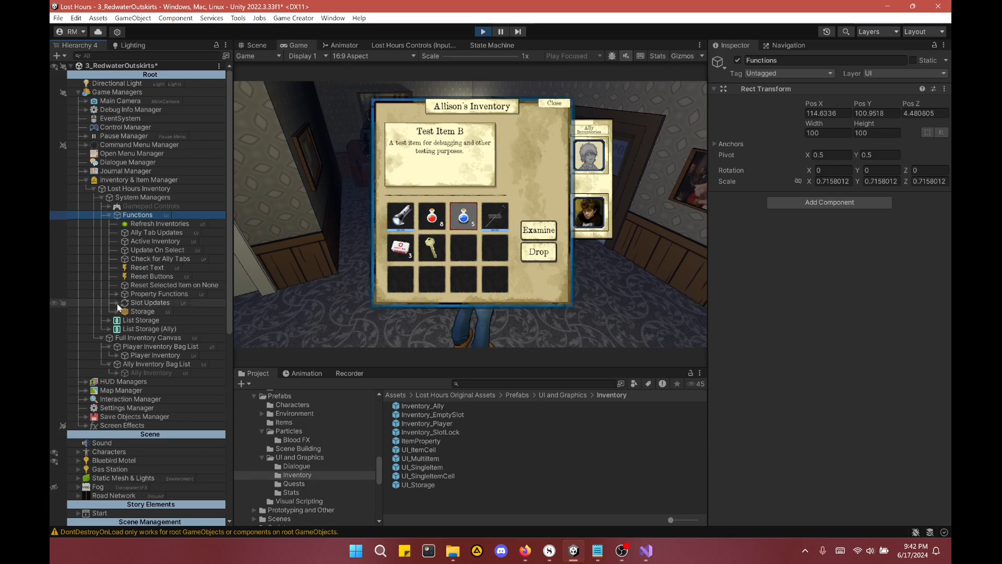
left_click(117, 303)
left_click(160, 311)
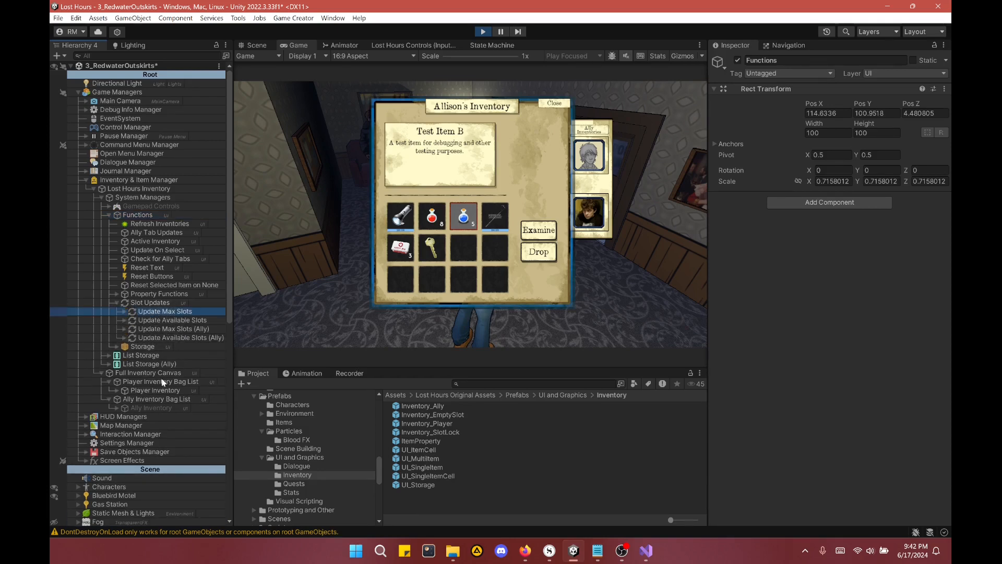
left_click(168, 319)
left_click(167, 329)
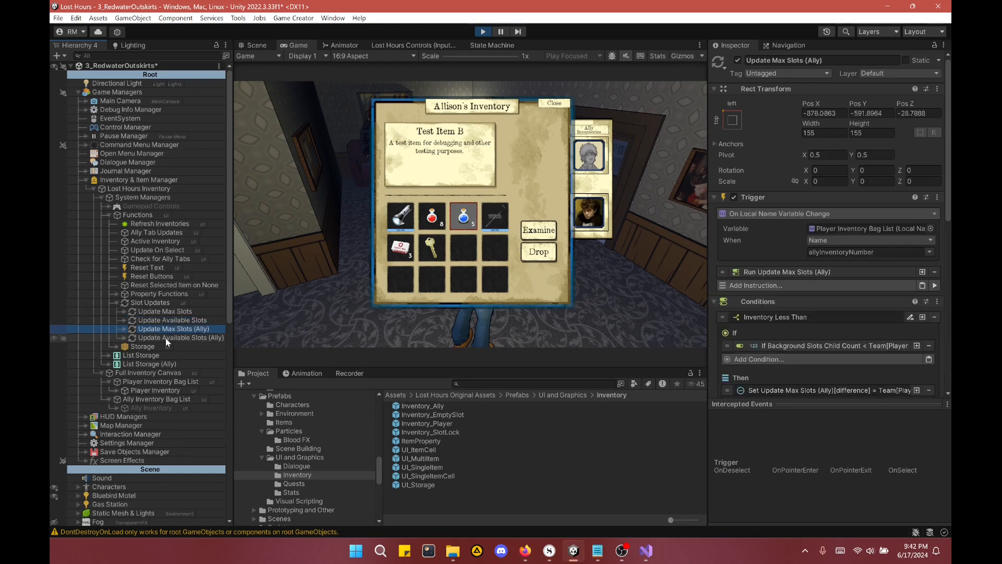
left_click(166, 337)
Step: Reopen the second ally's inventory, inspect the player's Update Max Slots trigger and close both inventories
left_click(589, 207)
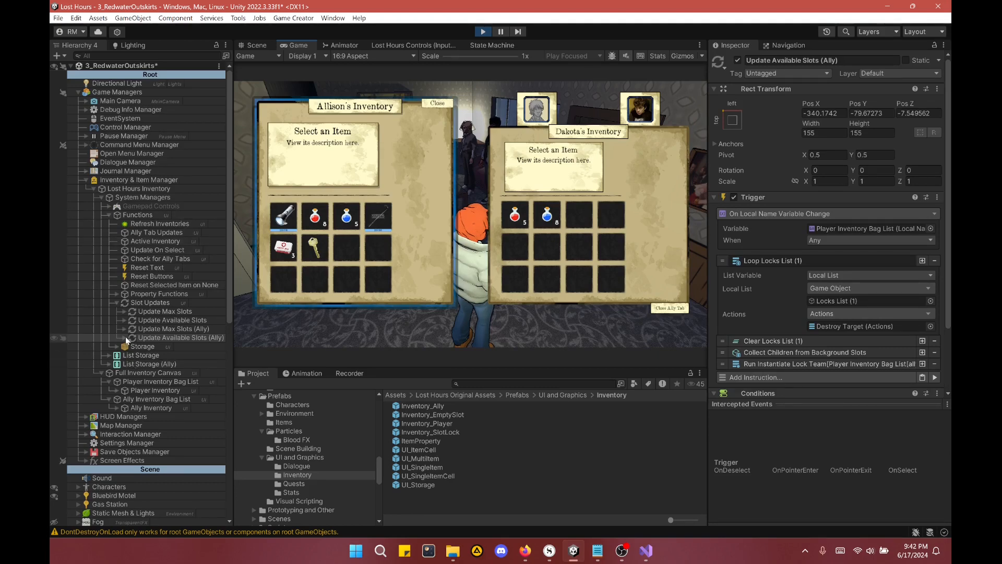
left_click(162, 312)
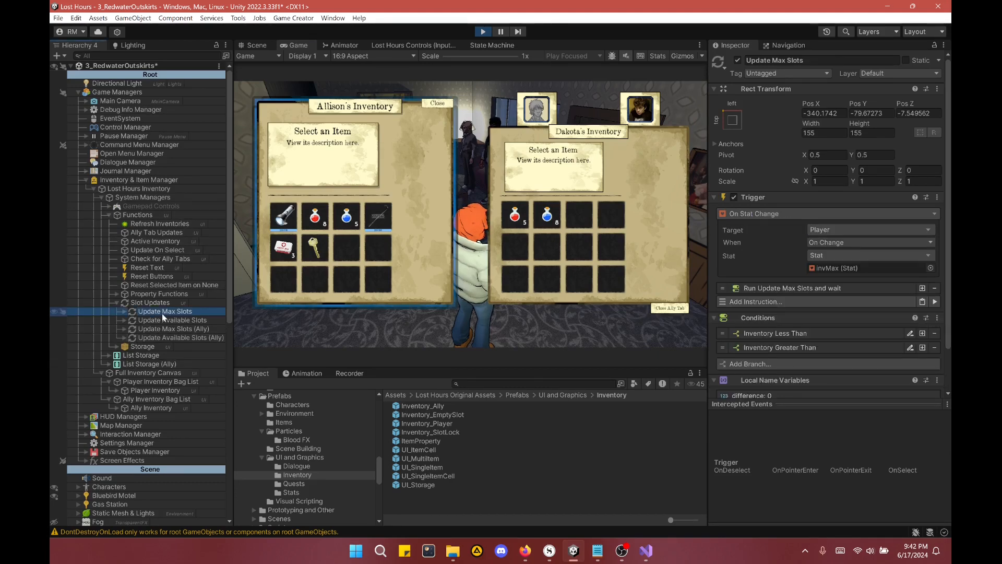
scroll(171, 355, "down", 10)
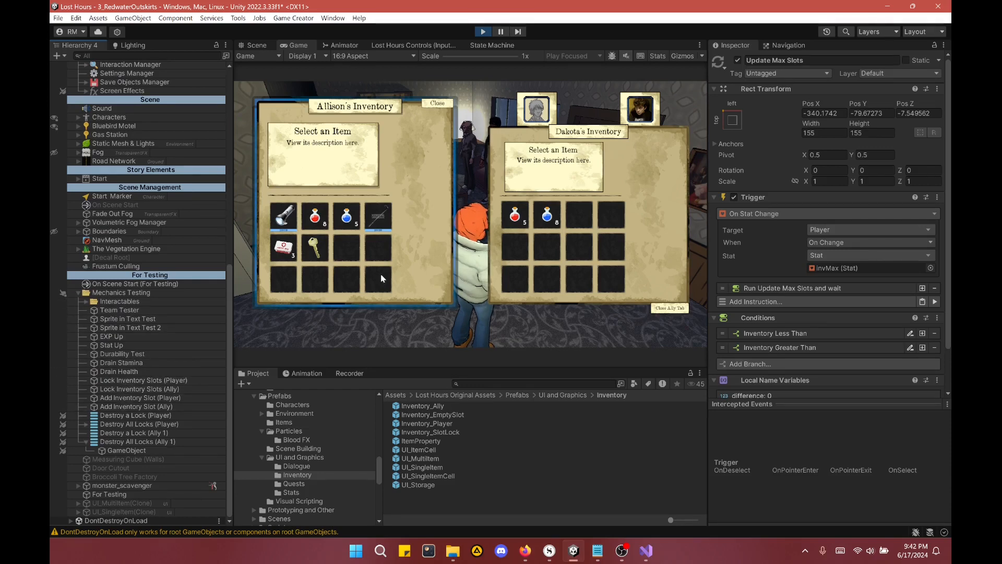
left_click(670, 307)
left_click(547, 103)
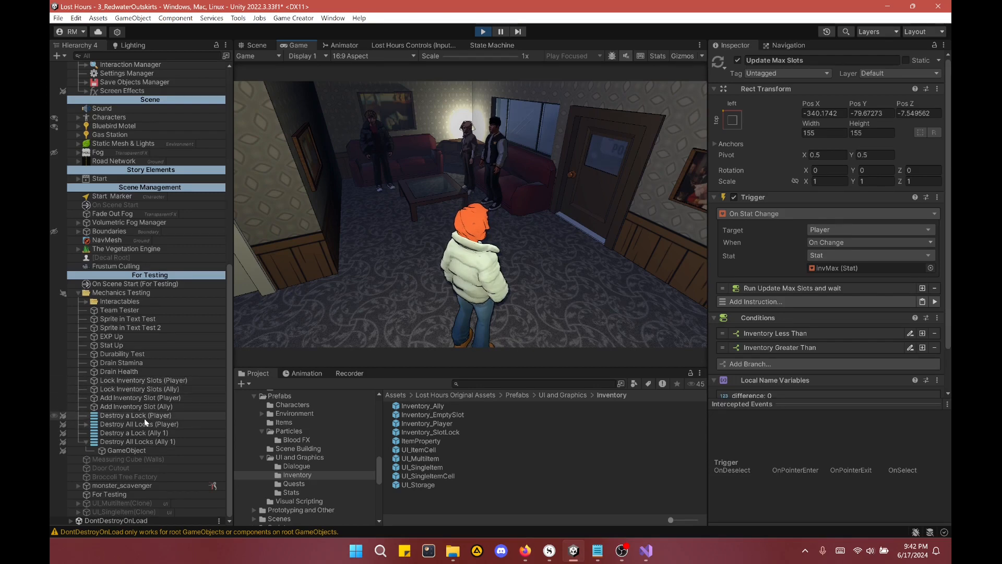
Step: Run the Add Inventory Slot (Player) object's action twice to add two slots to the player's inventory and return focus to the game
left_click(139, 398)
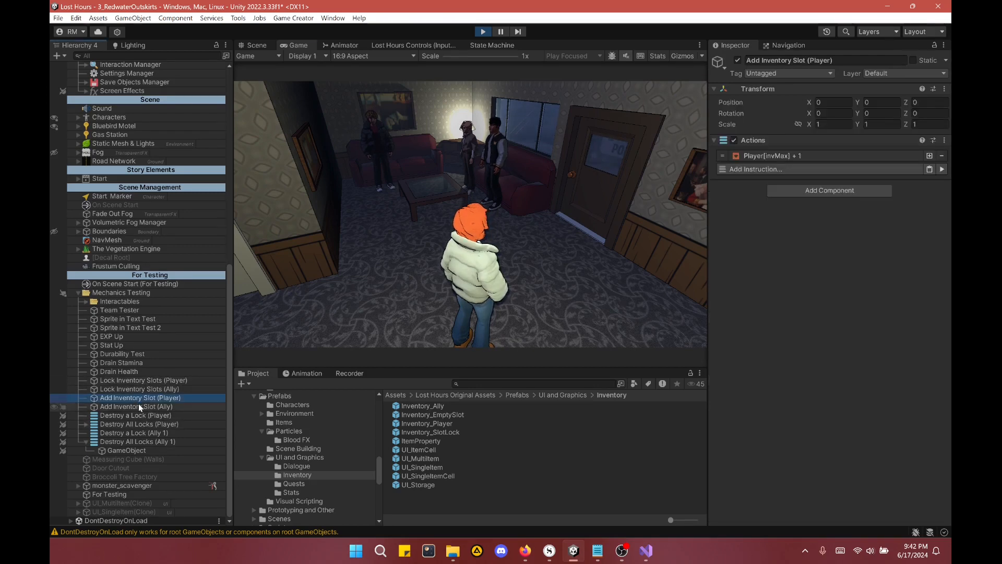
left_click(942, 169)
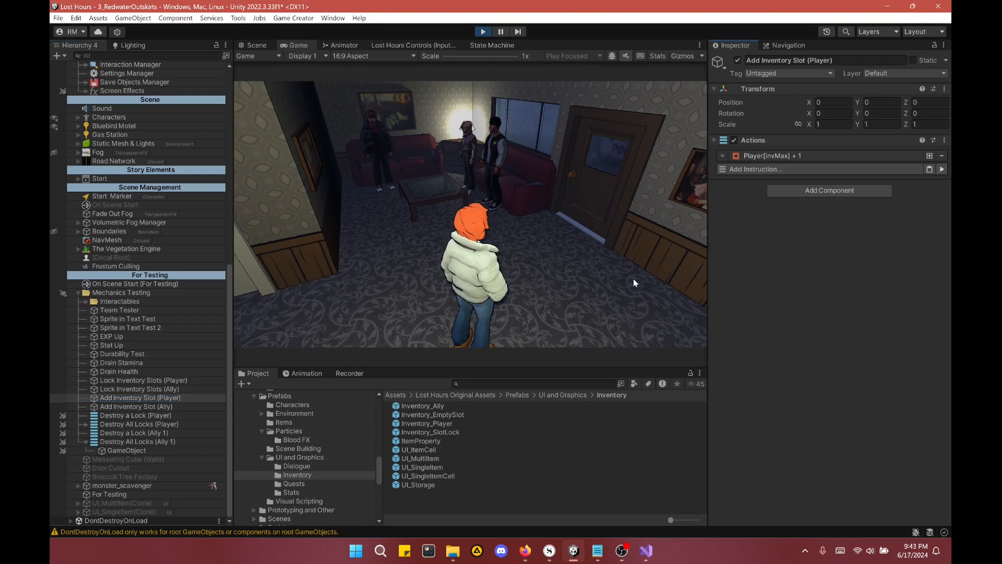
left_click(596, 286)
Step: Check the added slots in the last row of the player's inventory, closing and reopening the inventory twice
key("i")
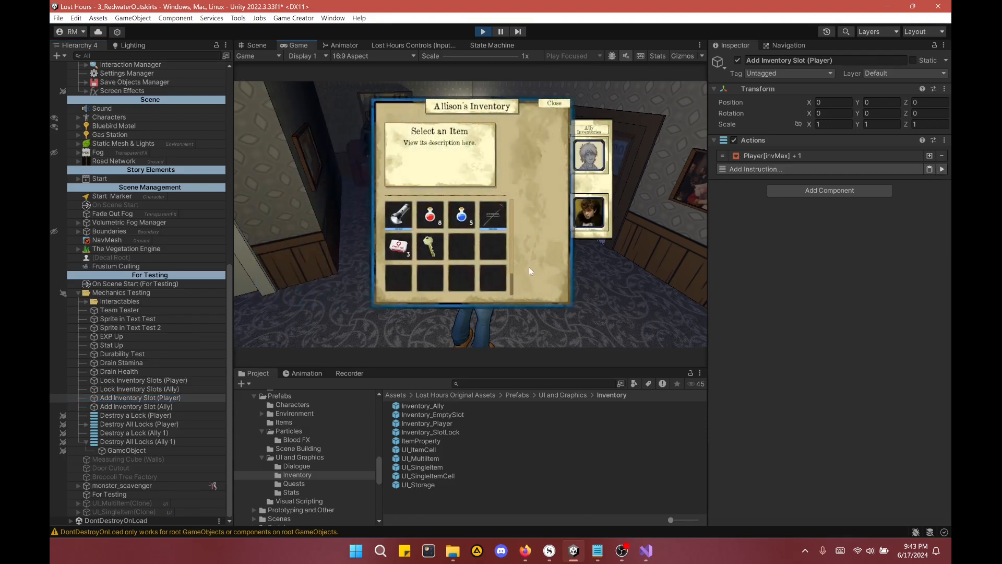
scroll(463, 269, "down", 3)
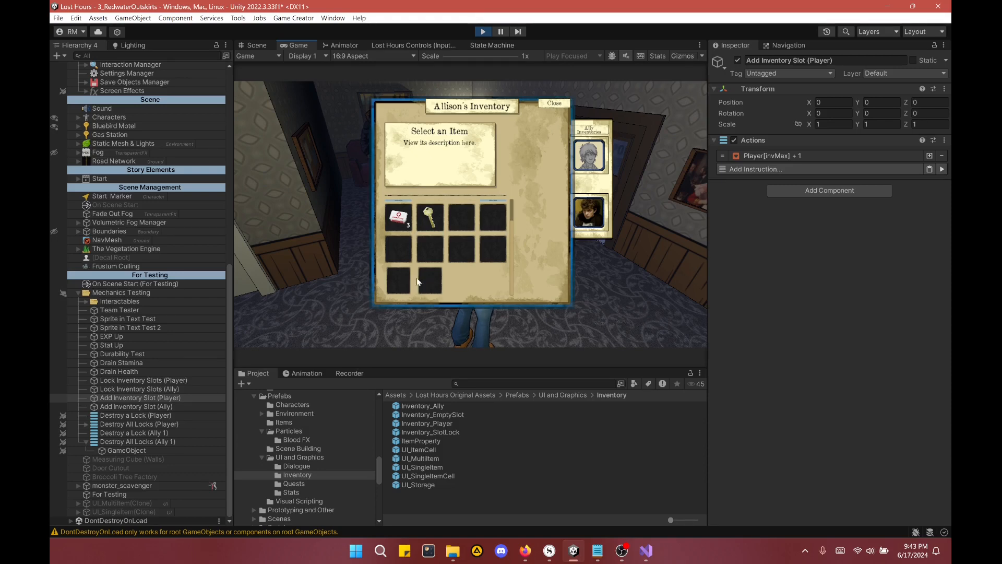
key("i")
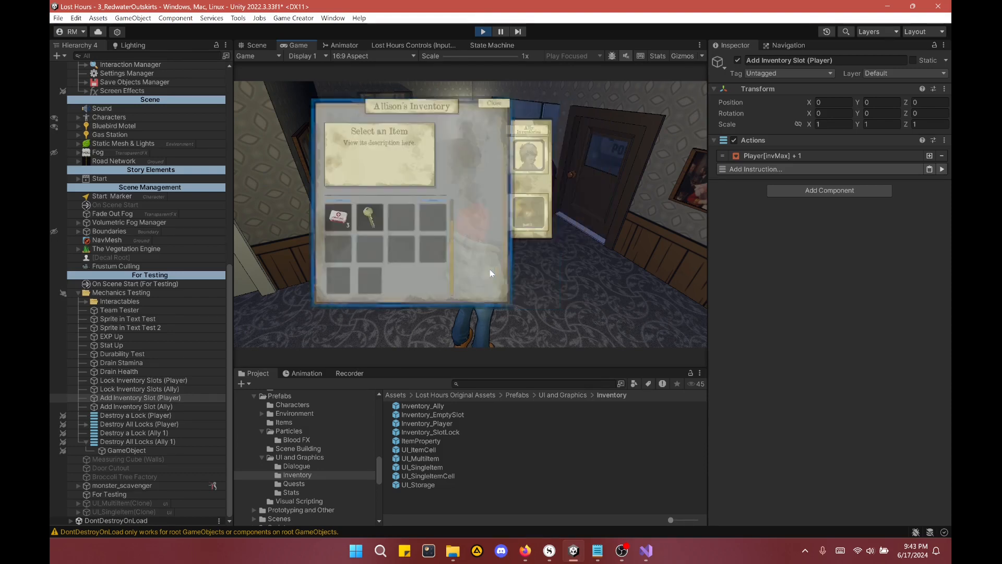
key("i")
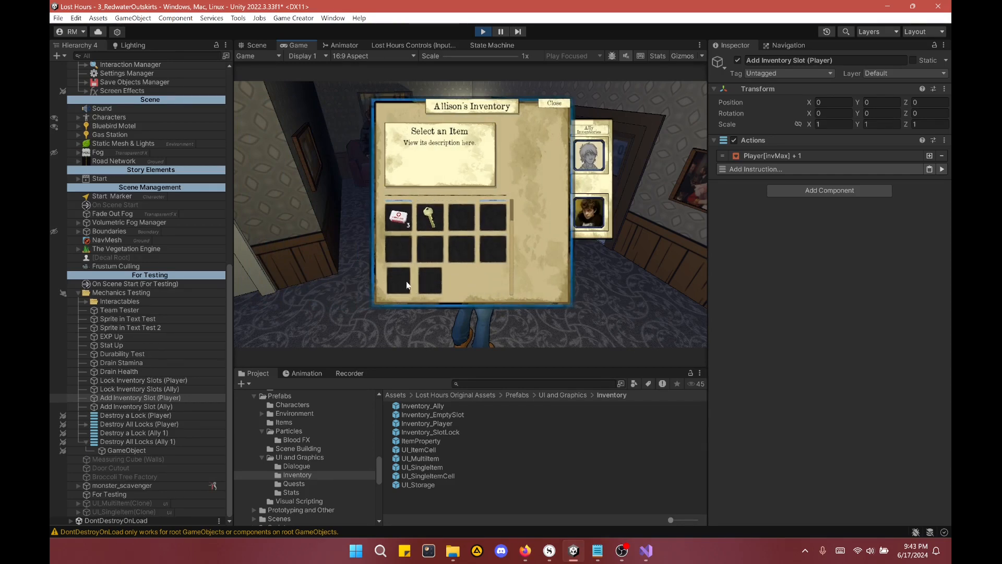
key("i")
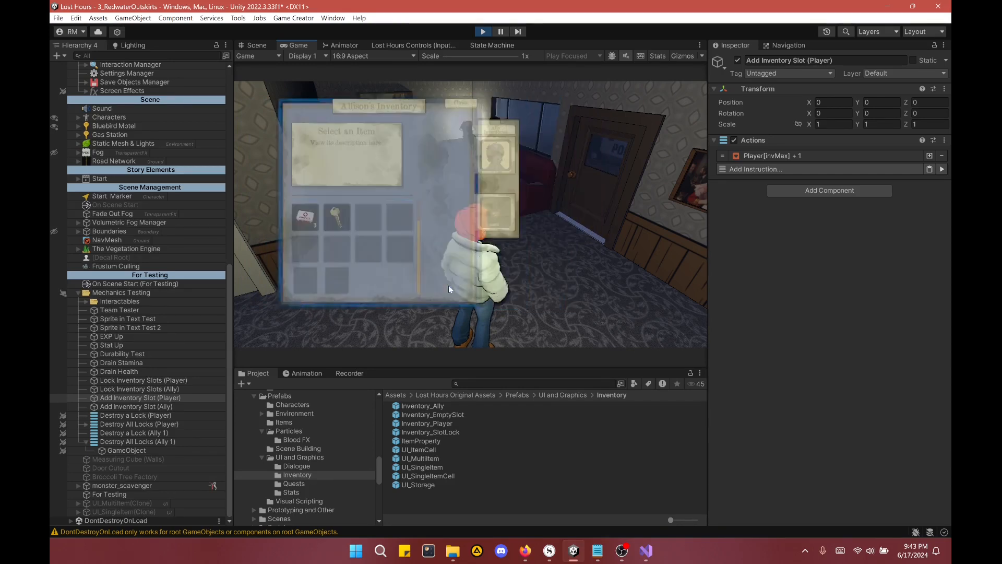
key("i")
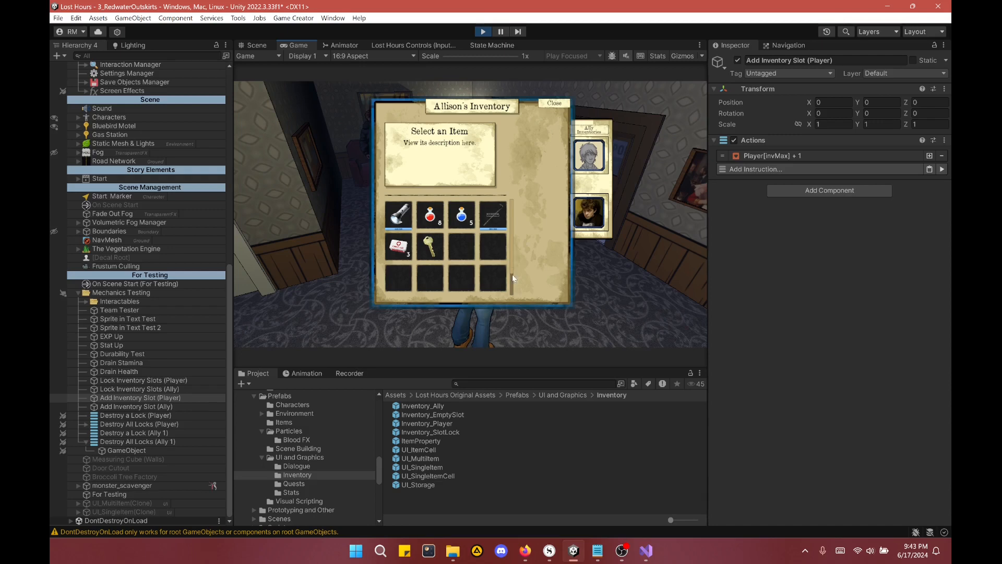
Step: Scroll the player's inventory between its first and last rows to check the added slots, then close it
scroll(450, 256, "down", 1)
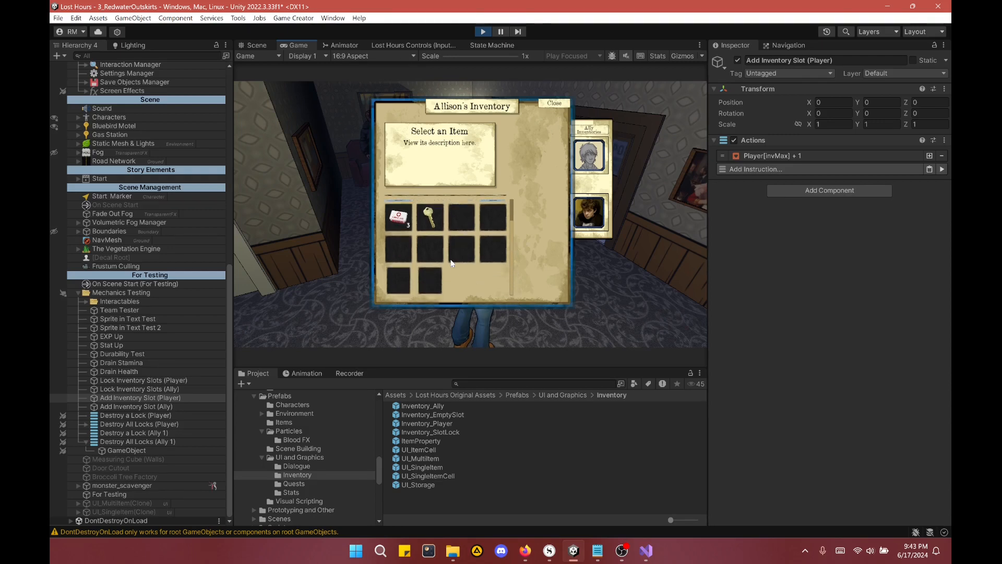
scroll(511, 267, "up", 1)
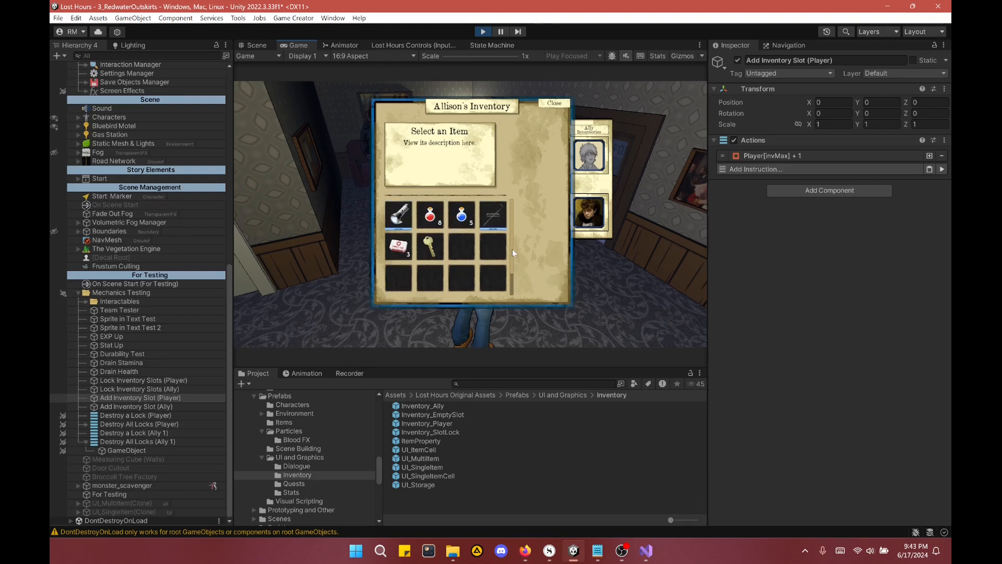
scroll(511, 261, "down", 1)
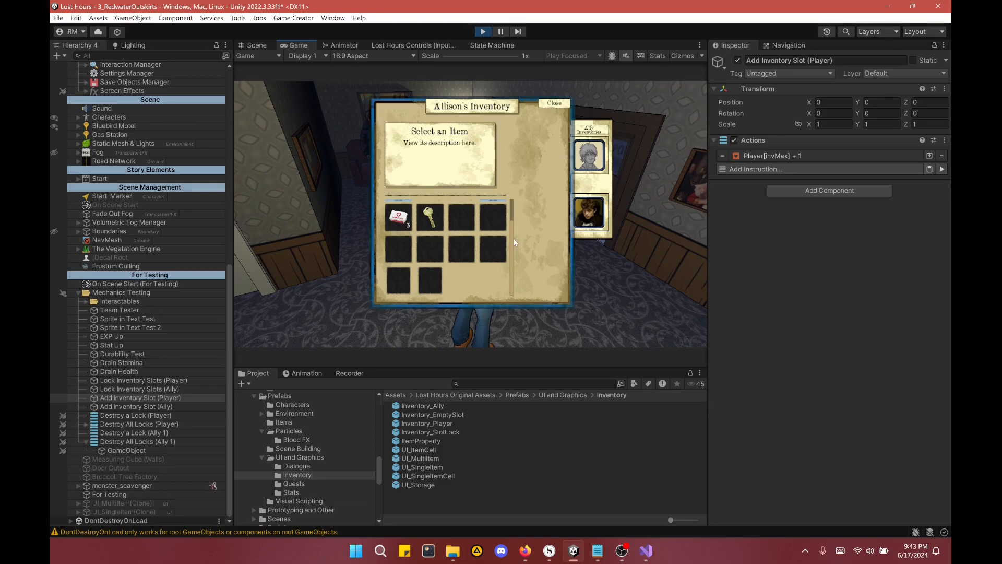
left_click_drag(512, 226, 510, 277)
left_click(554, 106)
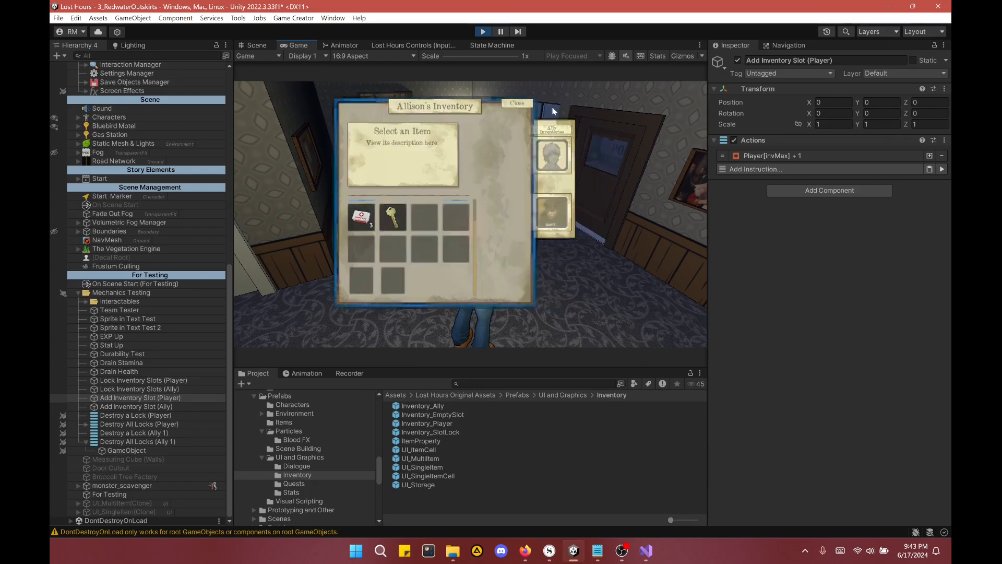
Step: Run the Lock Inventory Slots (Player) object's action once, check the locked slot in the player's inventory and close the inventory
left_click(135, 380)
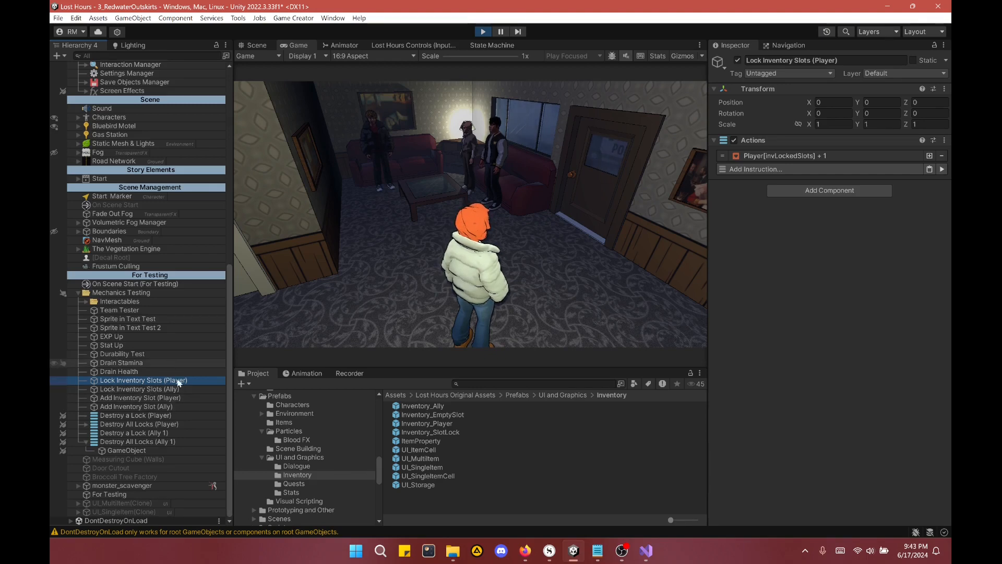
left_click(392, 281)
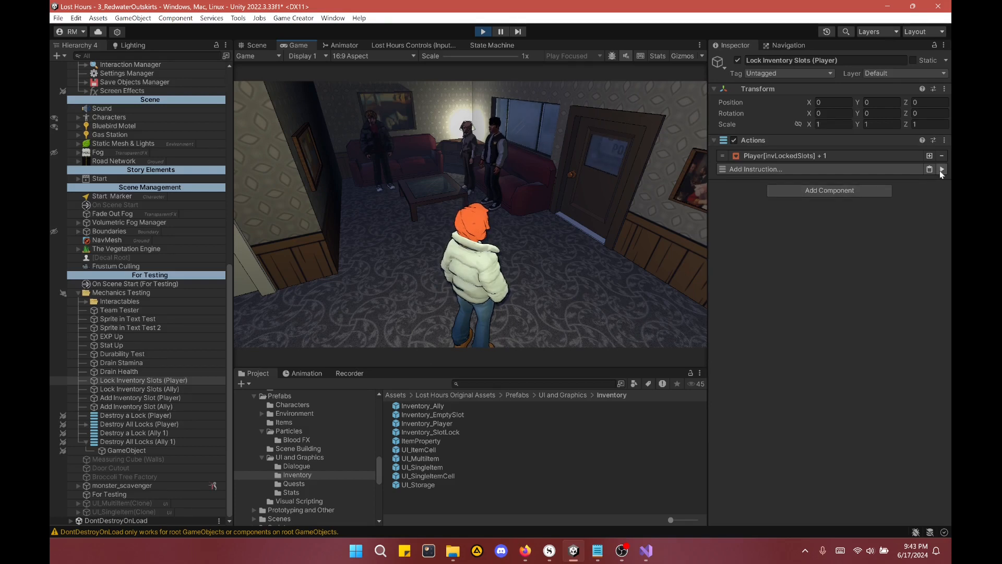
left_click(940, 171)
left_click(583, 275)
key("Tab")
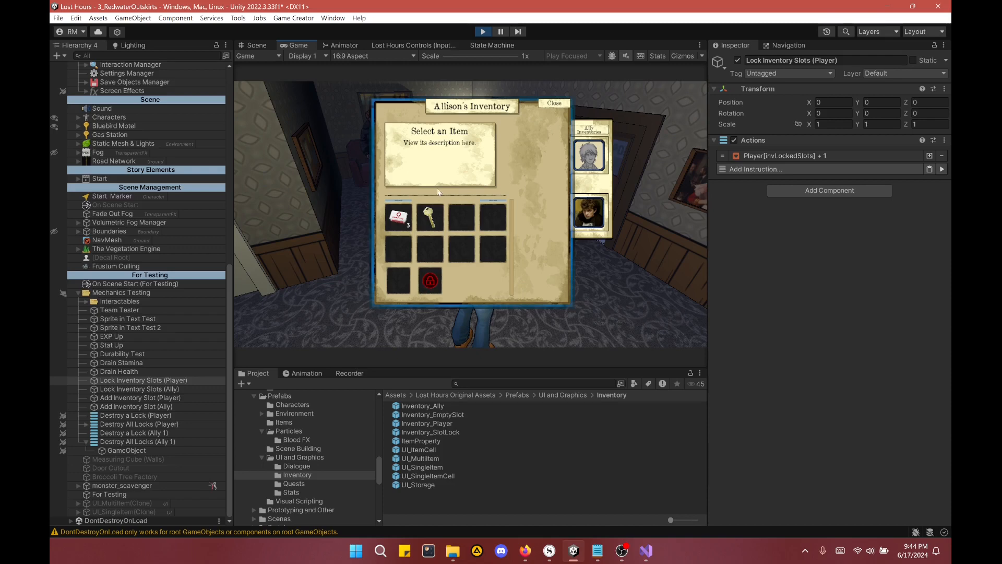
left_click(547, 104)
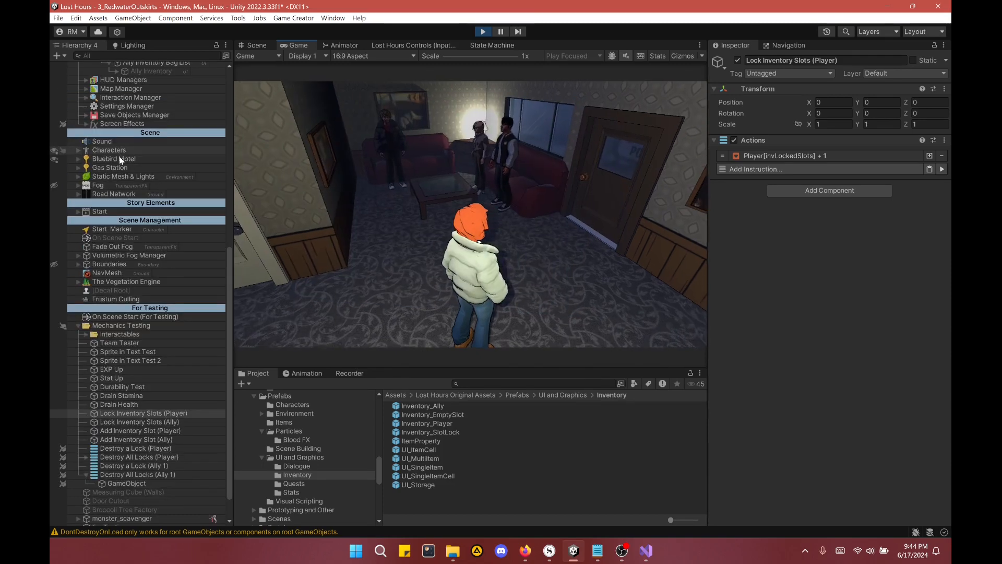
Step: Expand the Characters group and examine the player character's stats and Bag contents
scroll(89, 162, "up", 1)
left_click(78, 150)
left_click(110, 159)
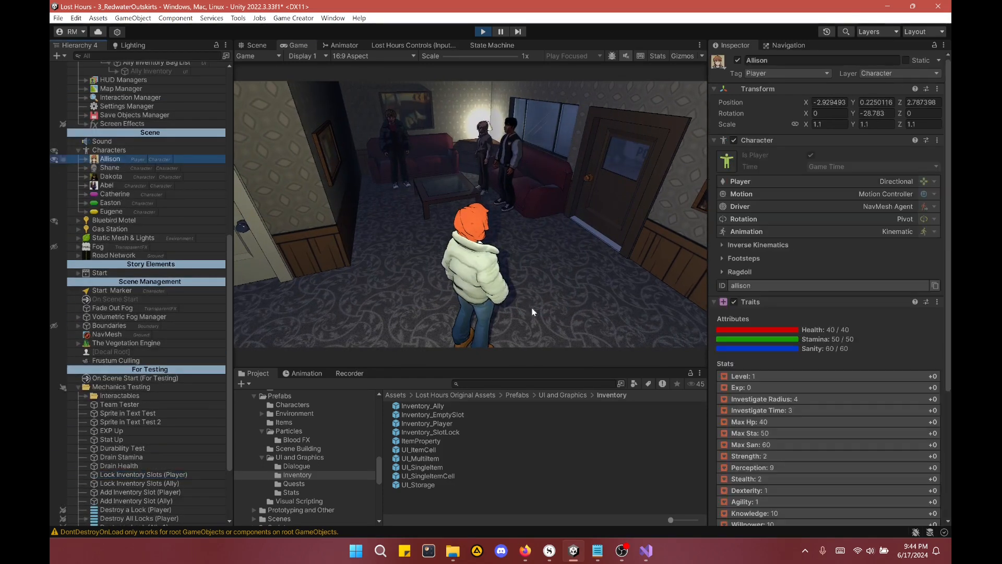
scroll(764, 323, "down", 10)
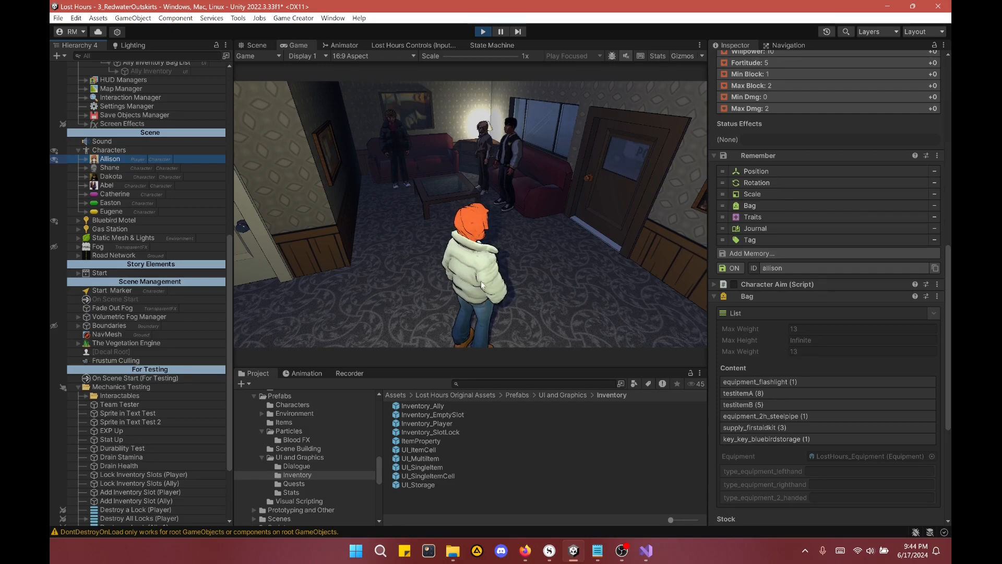
Step: Reopen the player's inventory, examine the locked slot in the last row and close the inventory
left_click(387, 295)
key("i")
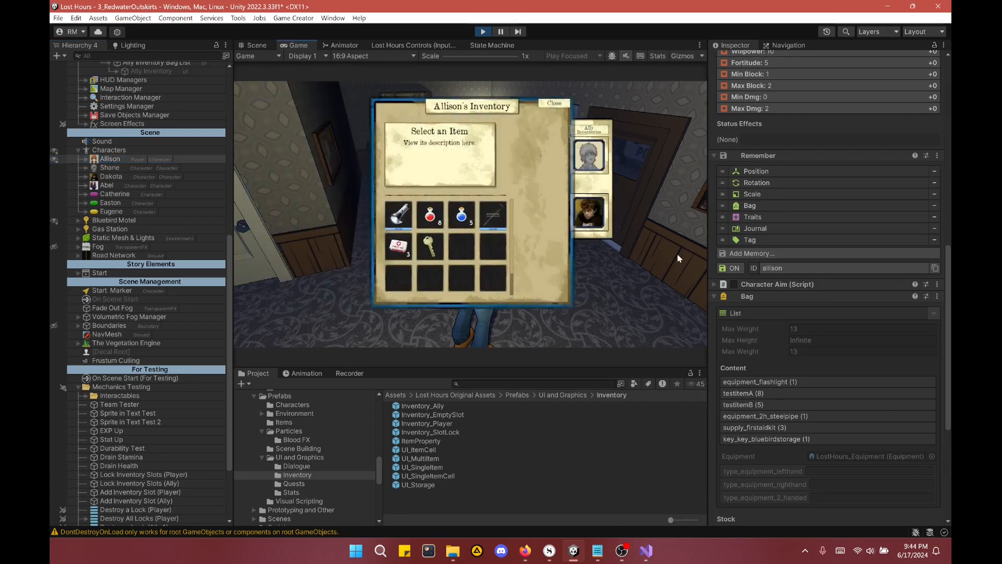
scroll(491, 275, "down", 2)
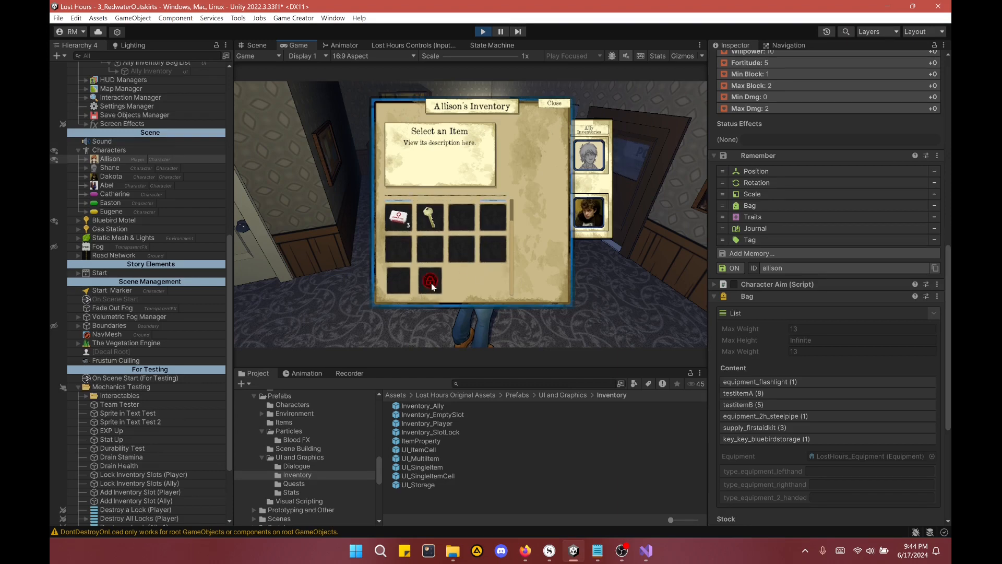
scroll(467, 286, "up", 5)
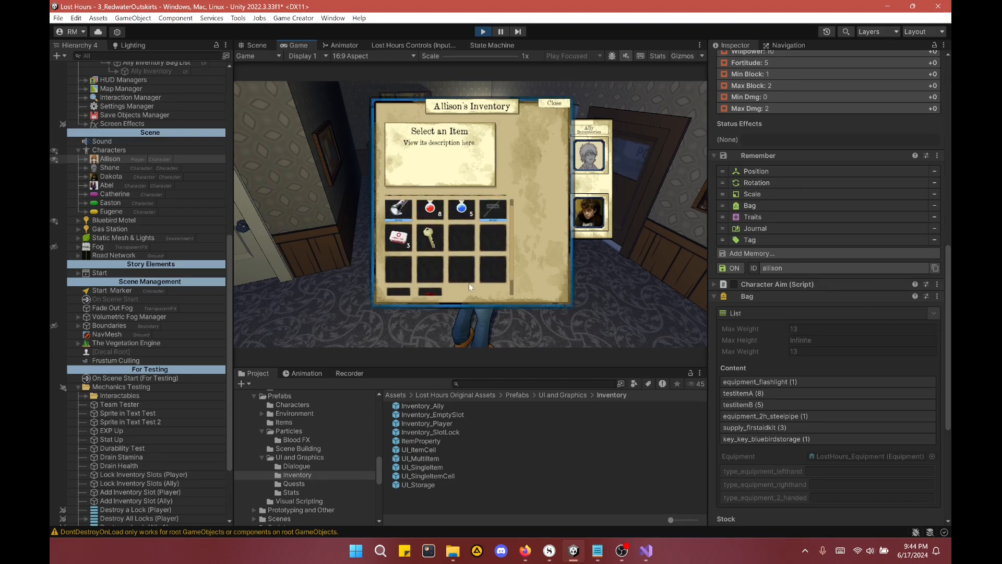
scroll(476, 284, "down", 5)
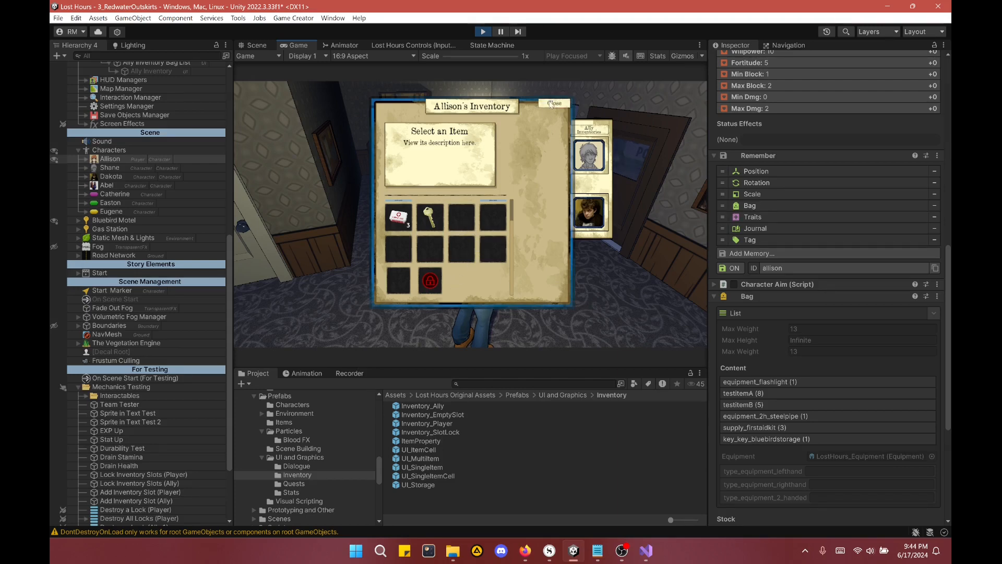
left_click(553, 104)
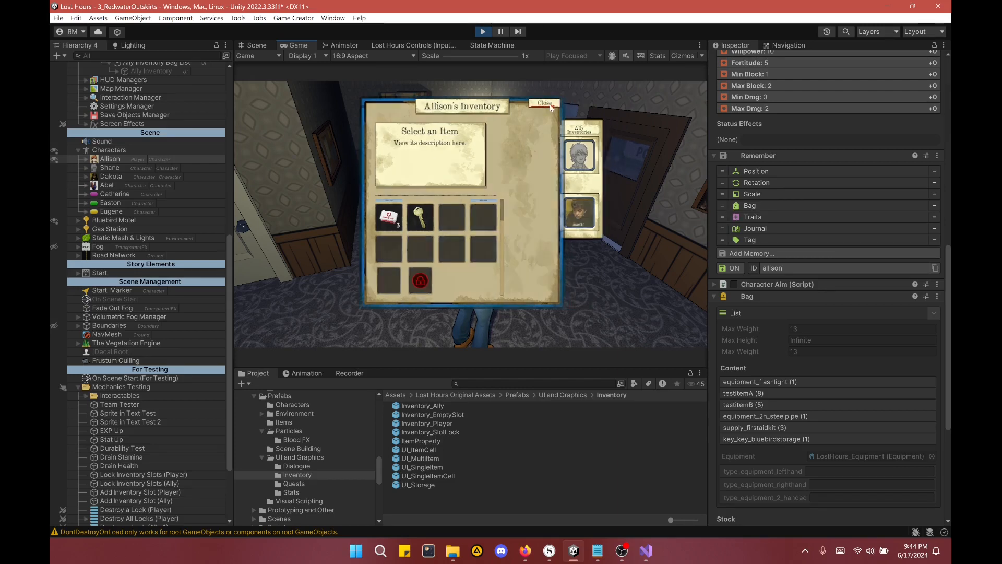
Step: Run the Lock Inventory Slots (Player) action repeatedly to lock more player slots, checking them in the inventory between runs
left_click(141, 474)
left_click(942, 169)
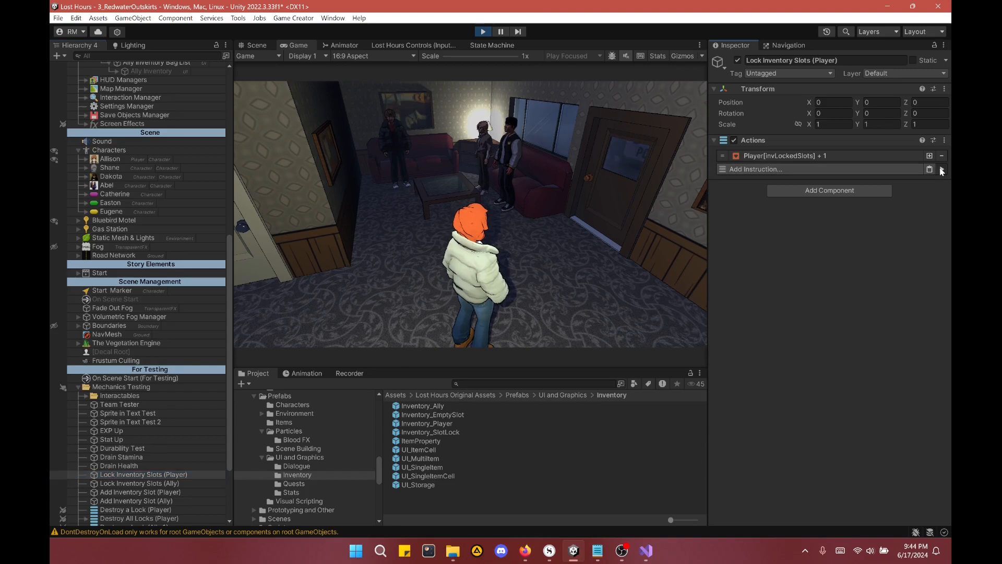
key("i")
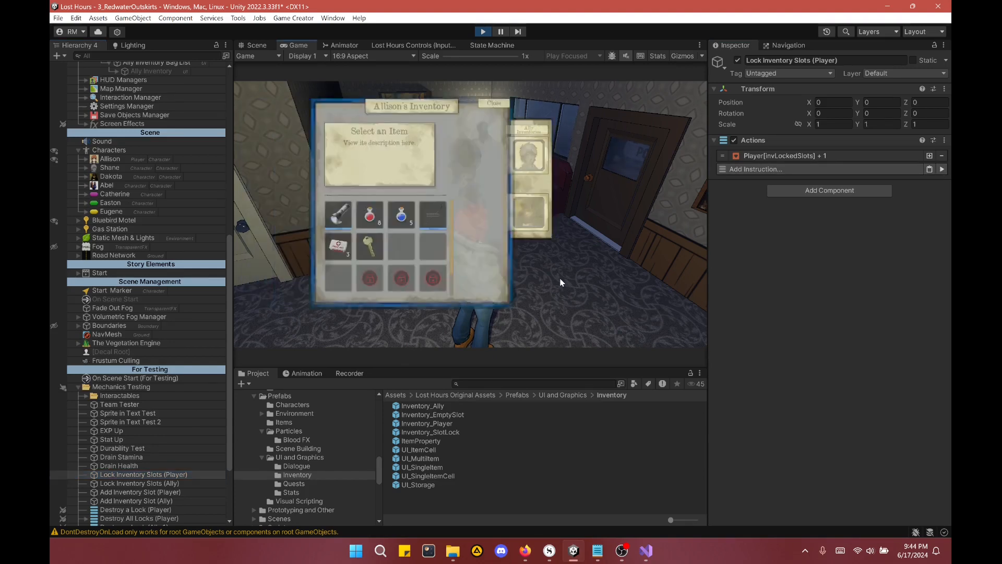
left_click(944, 169)
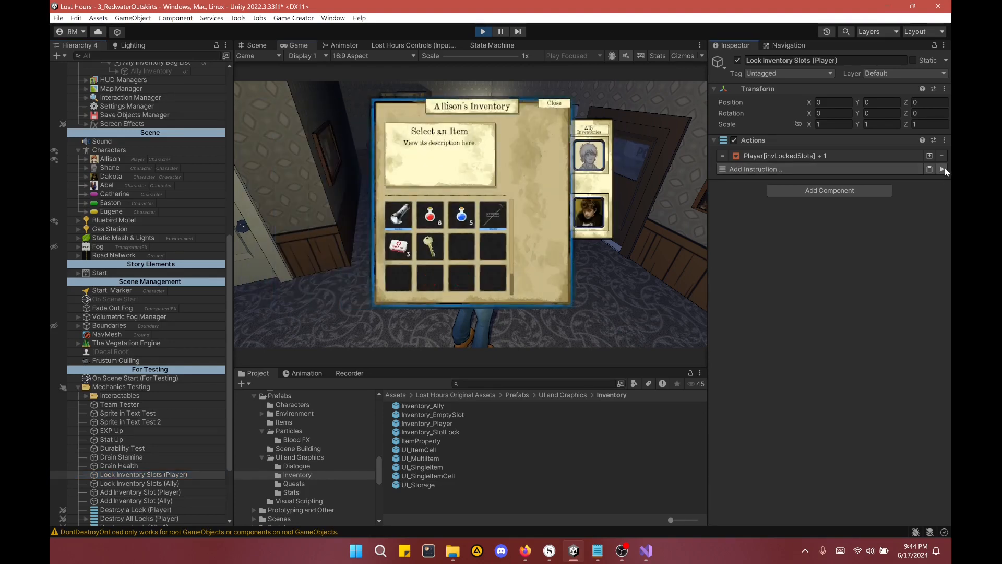
key("i")
key("i")
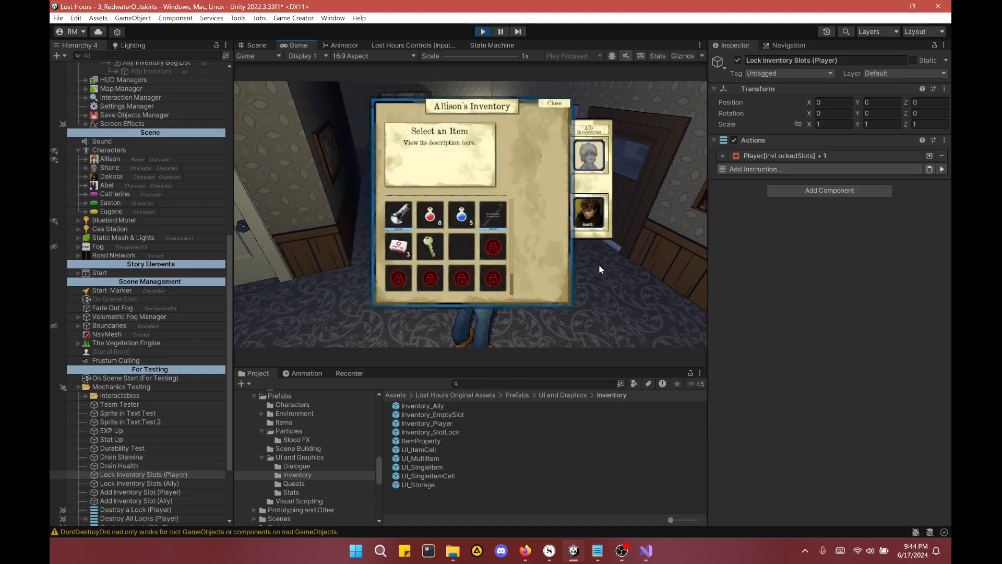
key("i")
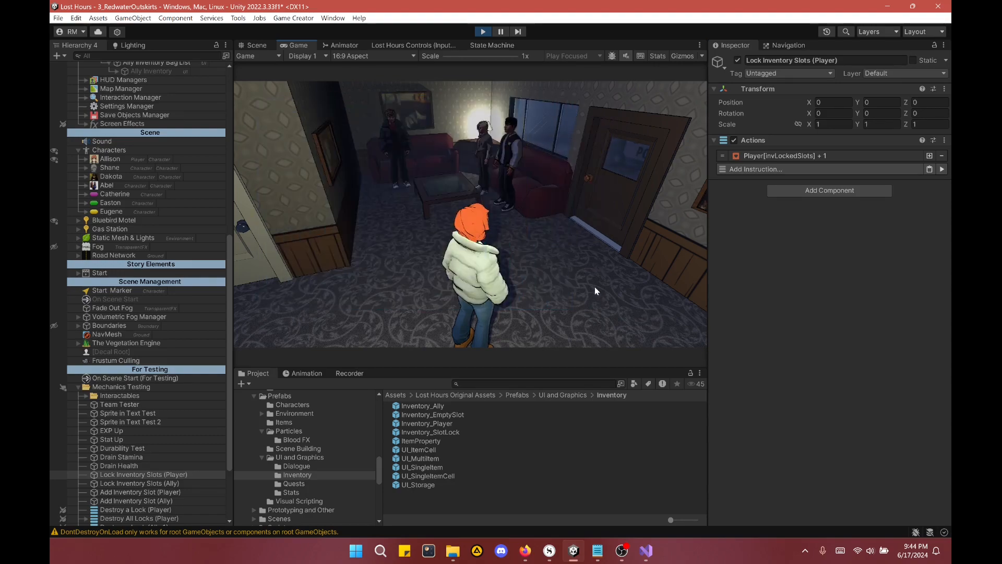
Step: Walk to the found items, have the player take the flashlight, try to take the storage key and leave
key("w")
key("e")
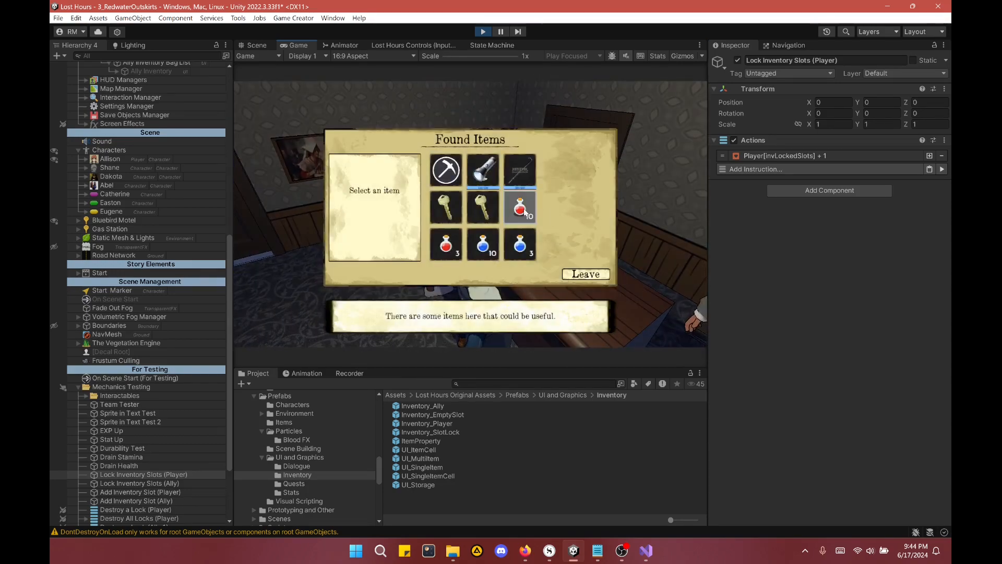
left_click(490, 170)
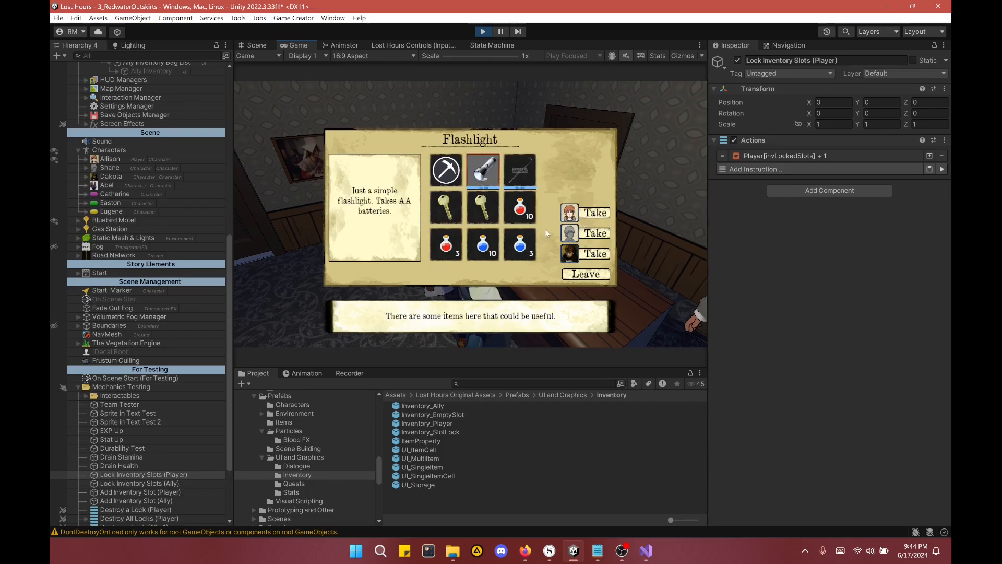
left_click(593, 212)
left_click(589, 211)
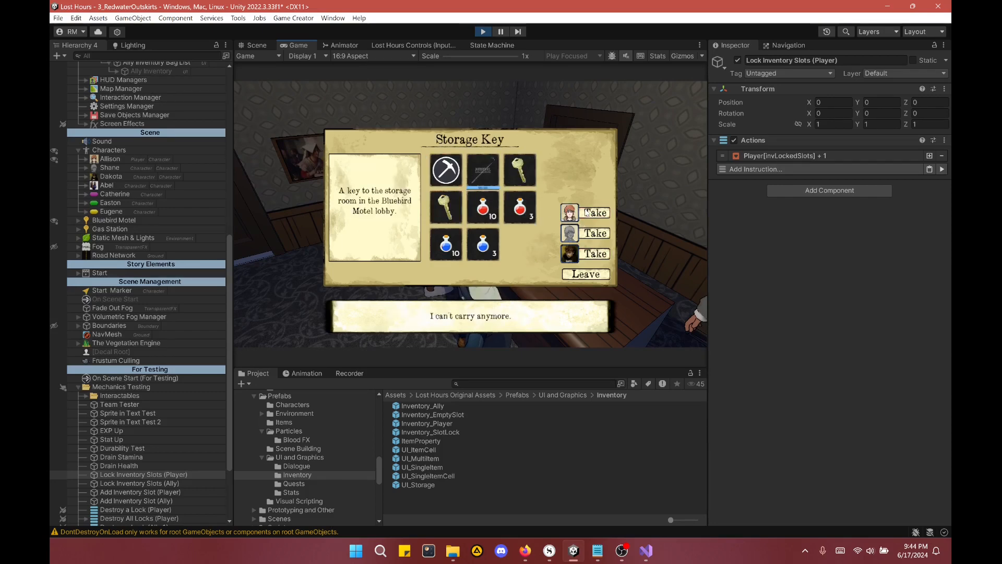
left_click(586, 274)
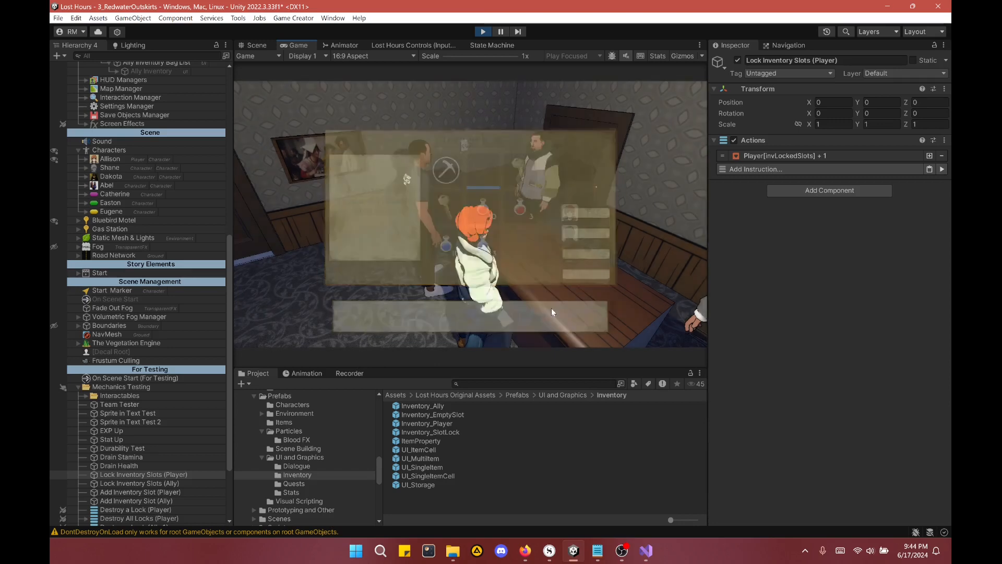
Step: Check the picked-up flashlight in the player's inventory, close the inventory and walk the player away from the counter
key("i")
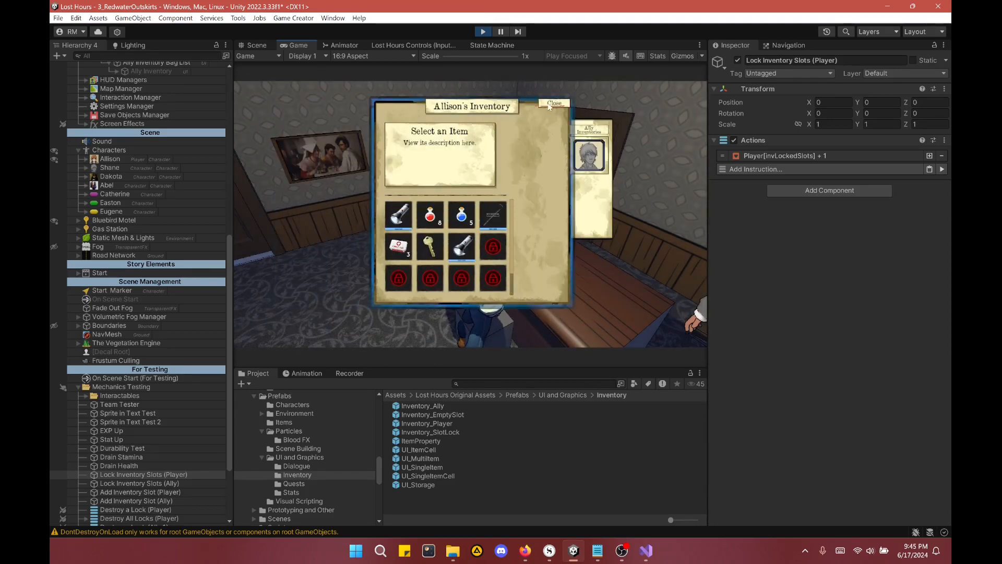
left_click(552, 104)
key("s")
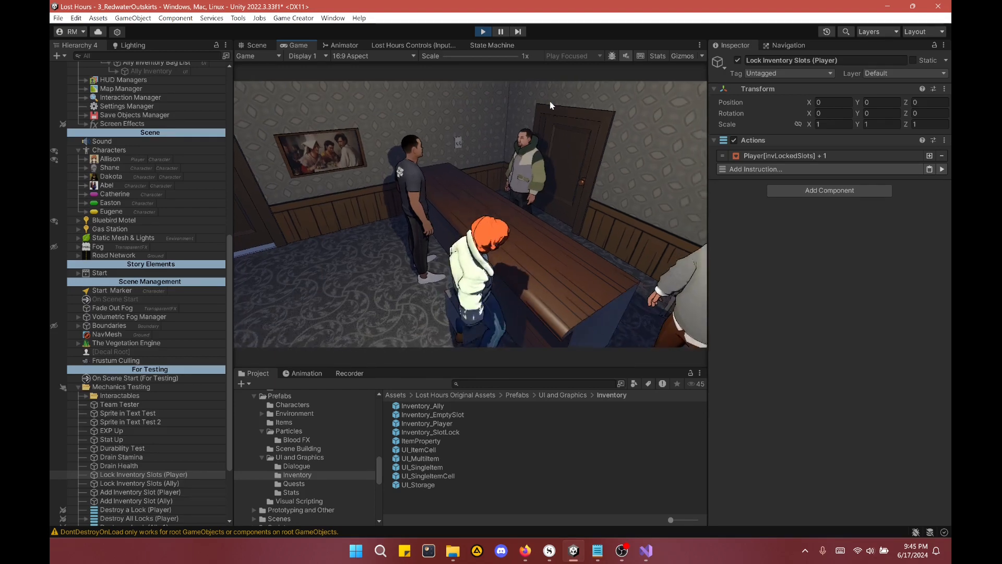
key("w")
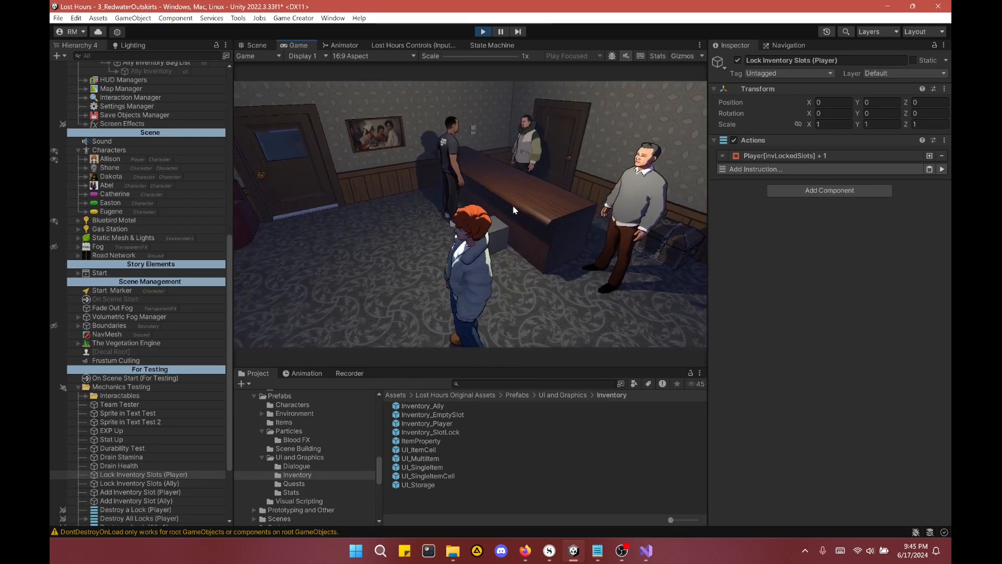
Step: Reopen the player's inventory, examine its locked slots, look over the inventory functions in the hierarchy and close the inventory
key("i")
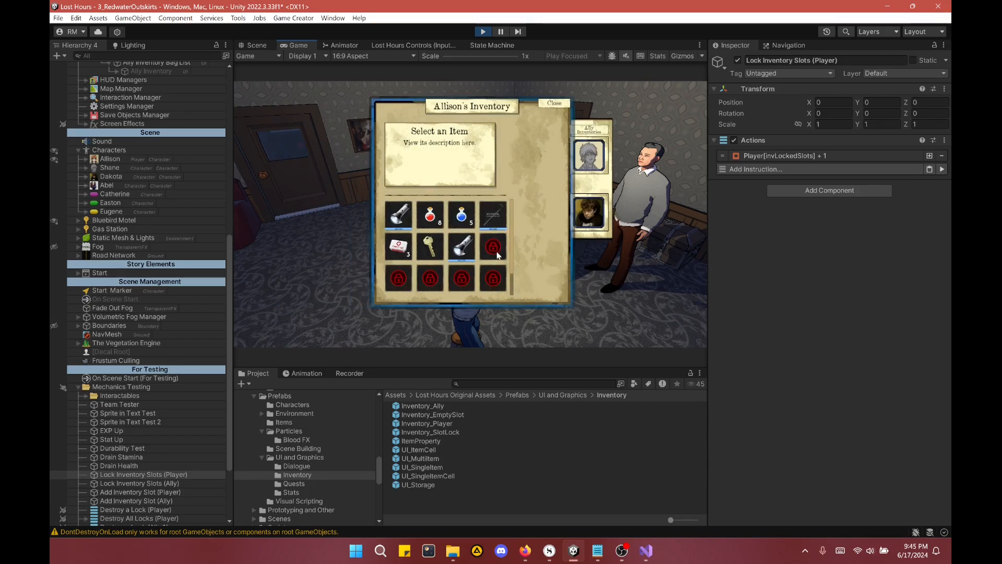
scroll(500, 250, "down", 1)
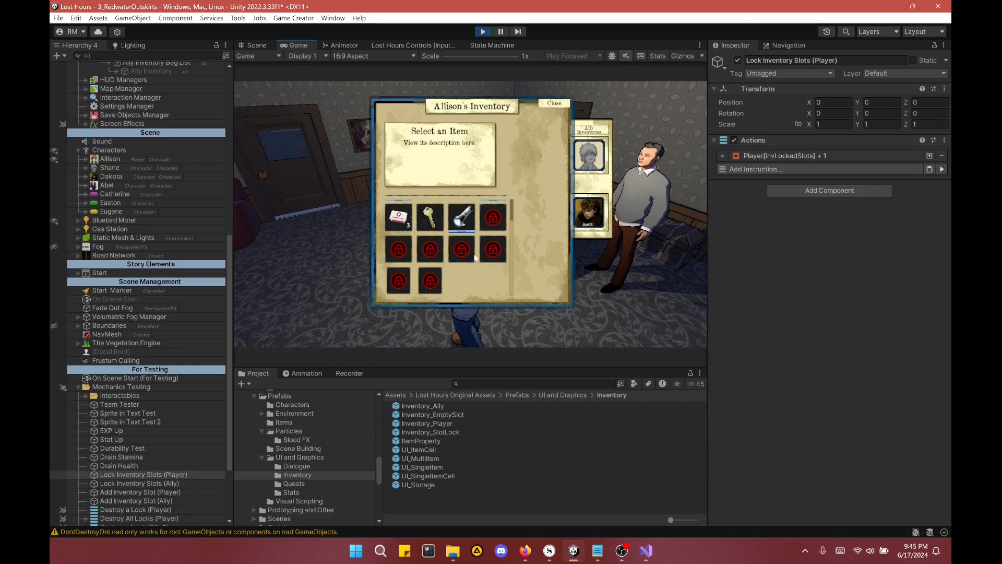
scroll(146, 245, "up", 10)
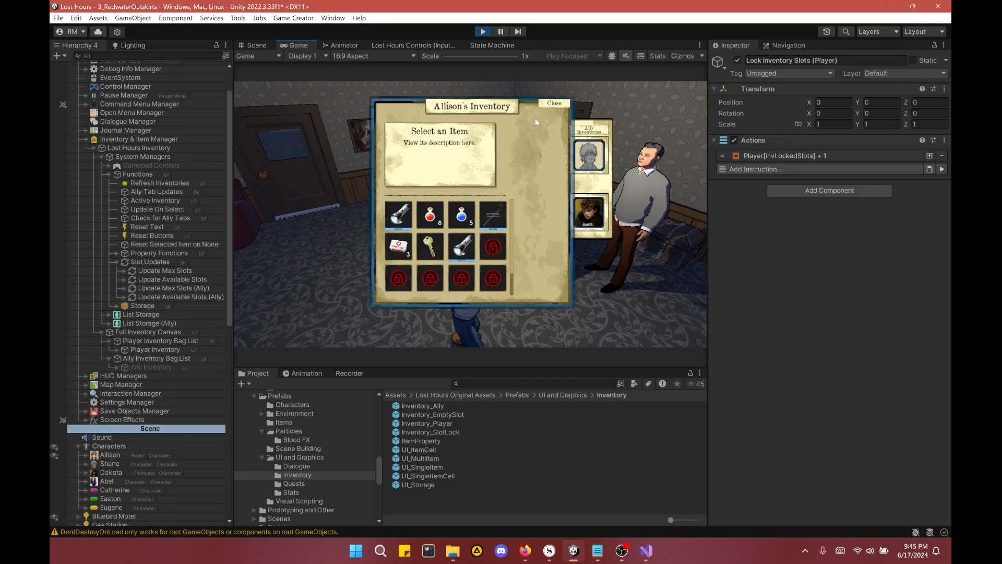
scroll(155, 223, "up", 2)
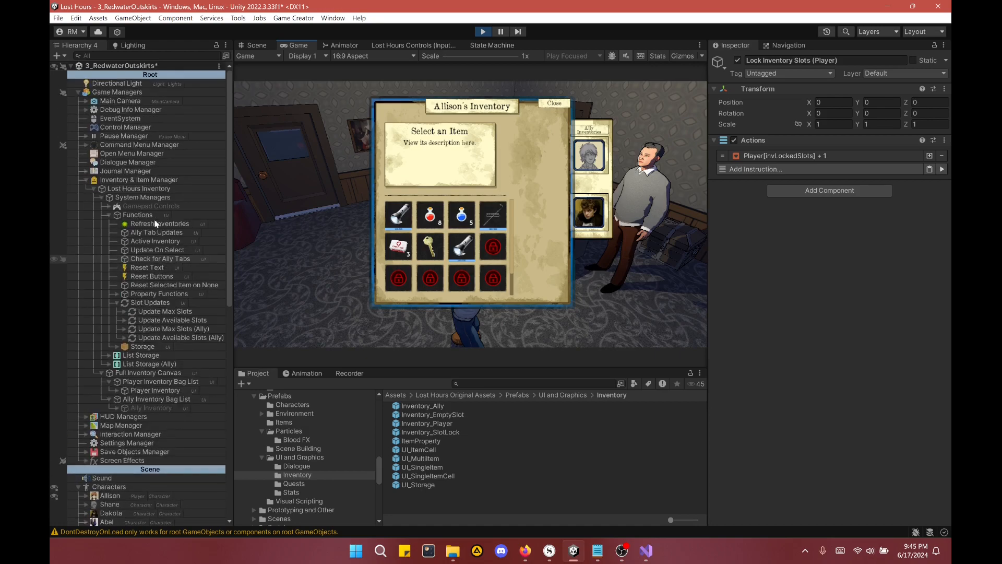
left_click(563, 107)
Step: Run the Destroy All Locks (Player) object's action to unlock all of the player's inventory slots
scroll(186, 264, "down", 2)
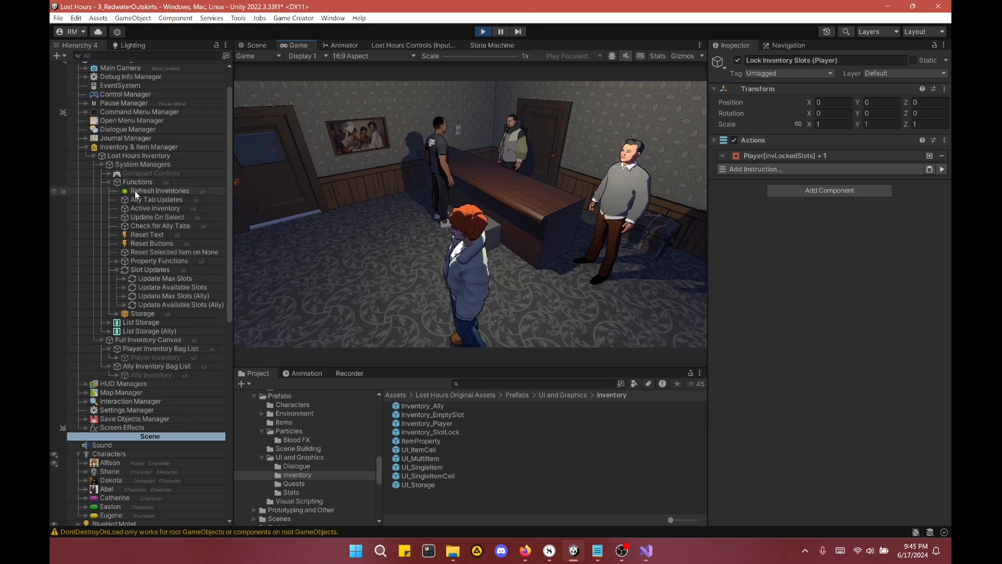
scroll(135, 191, "down", 15)
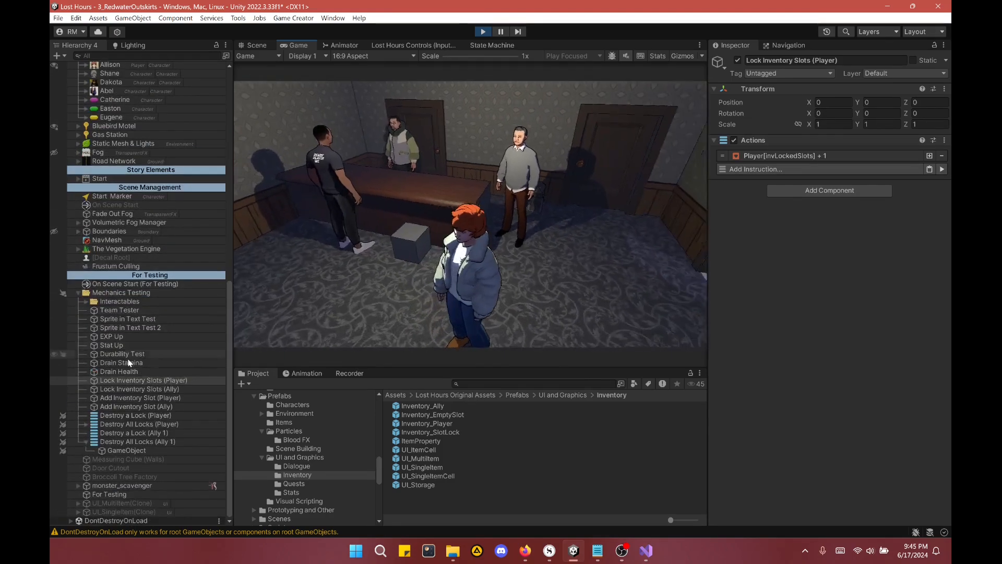
left_click(125, 425)
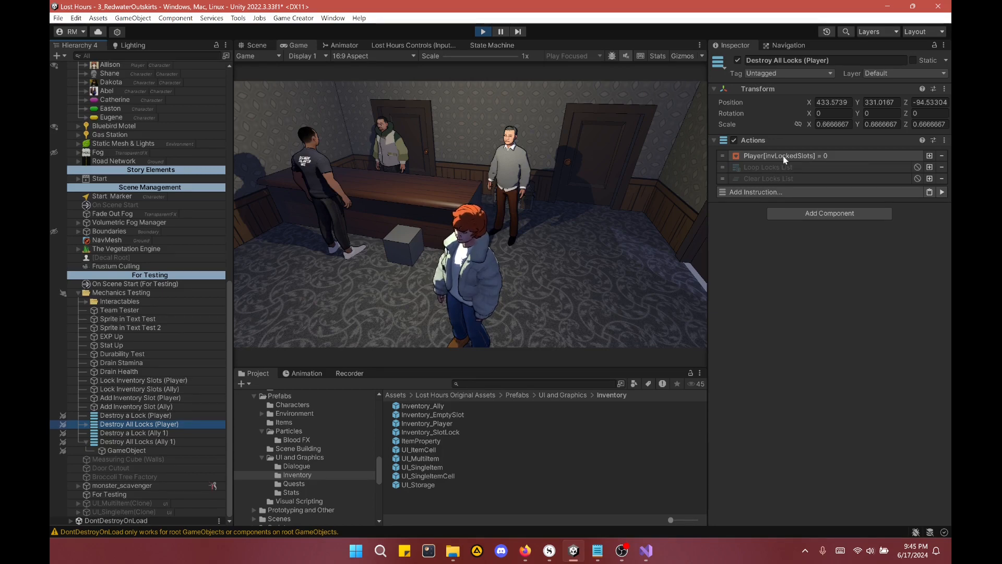
left_click(942, 192)
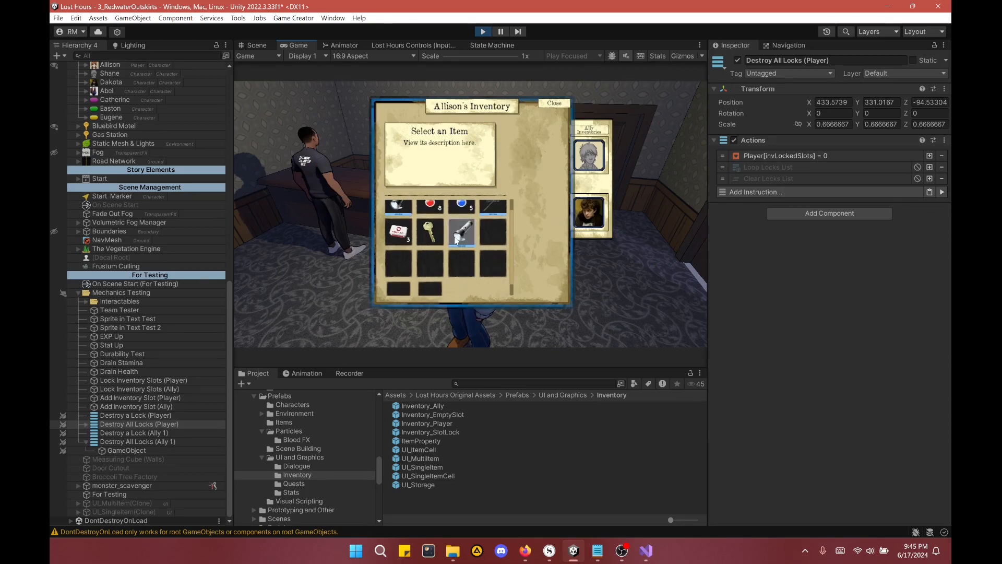
Step: Close the player's inventory and delete the three disabled instructions from the Destroy a Lock (Player) object's actions
scroll(508, 158, "up", 1)
left_click(559, 103)
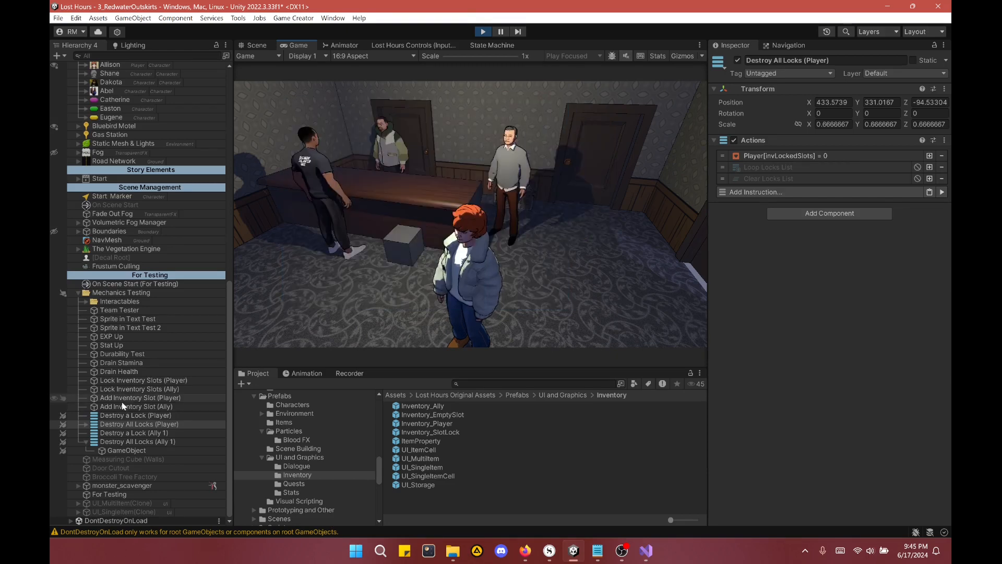
left_click(123, 415)
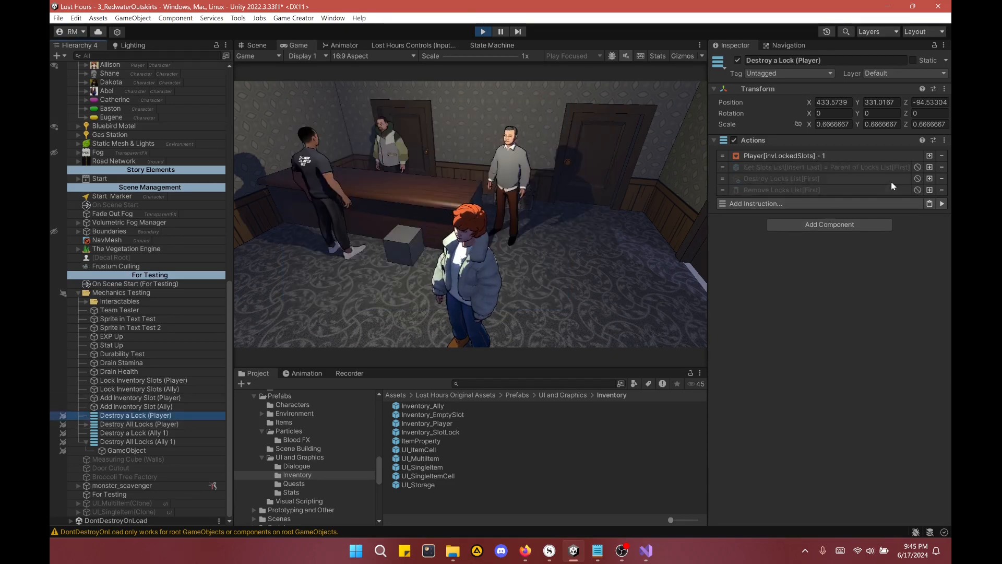
left_click(942, 167)
left_click(942, 167)
left_click(942, 167)
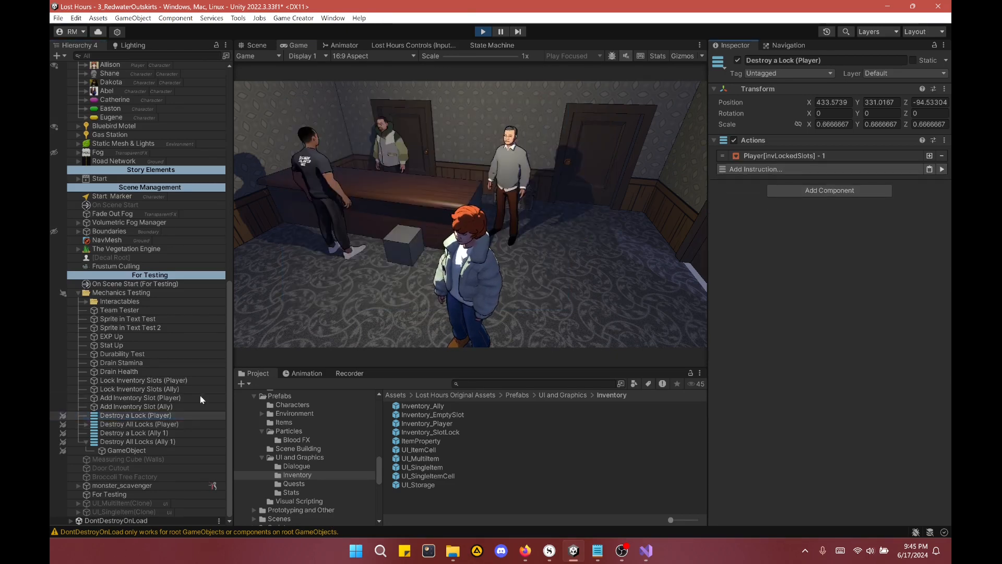
Step: Examine the Destroy All Locks (Player) object's instructions and look through the hierarchy for the inventory's slot update functions
left_click(152, 424)
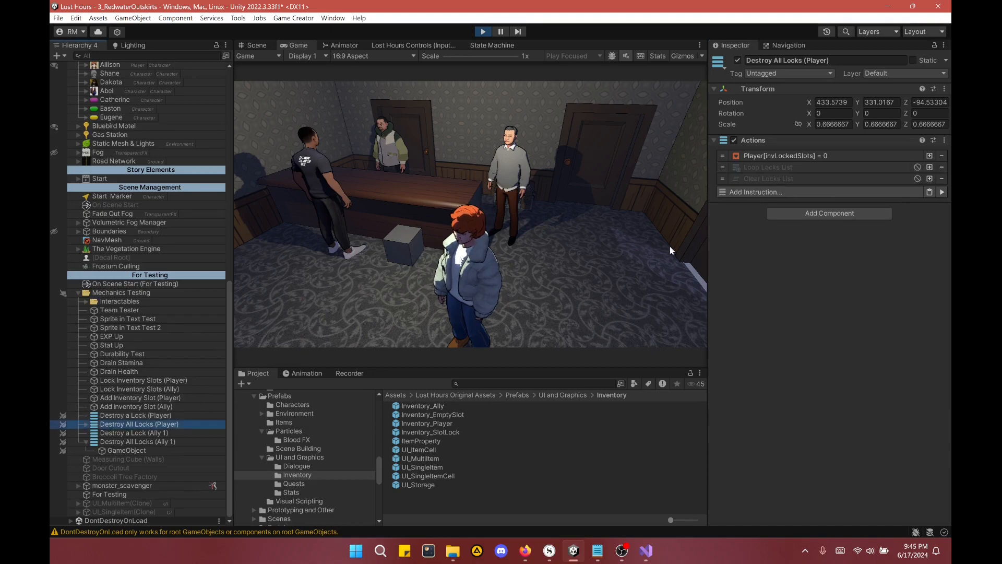
scroll(107, 493, "up", 6)
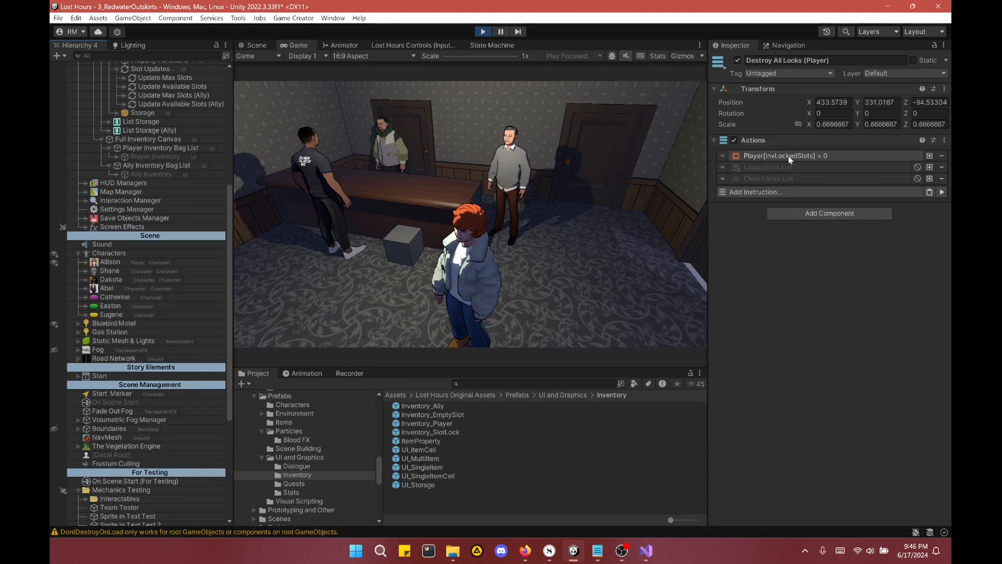
scroll(138, 406, "down", 6)
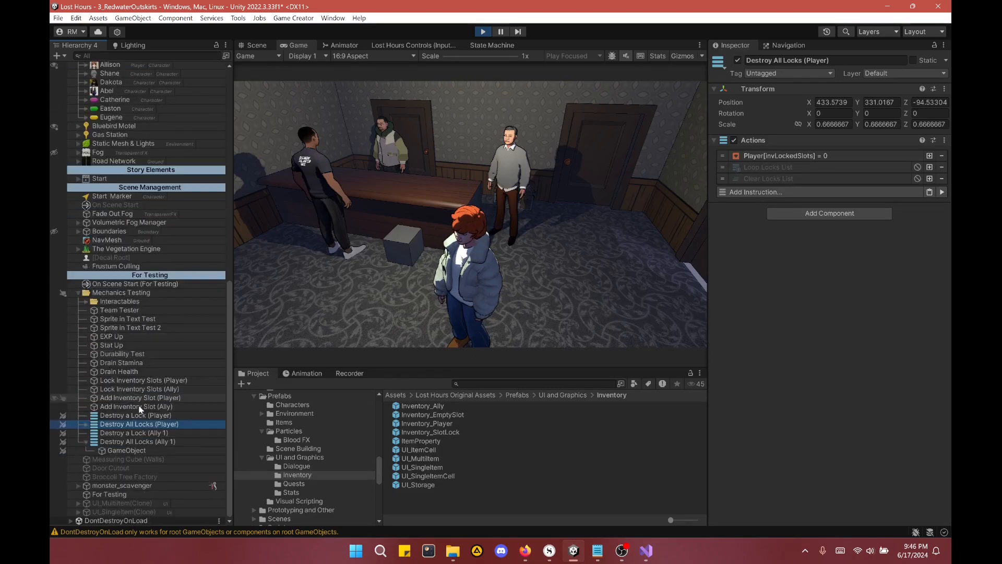
scroll(139, 406, "up", 3)
scroll(139, 406, "up", 10)
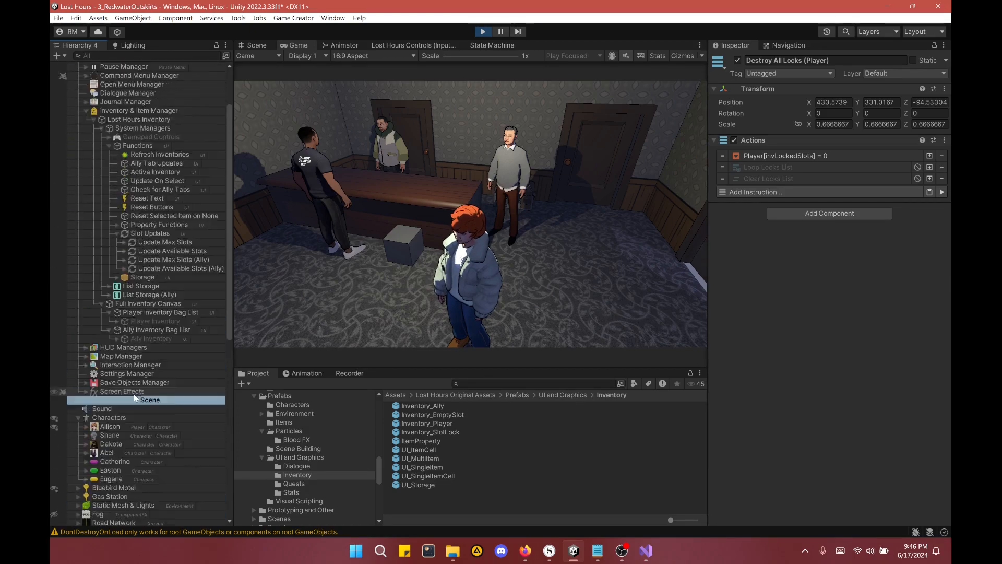
Step: Inspect the Update Max Slots object's trigger and expand its Inventory Less Than and Inventory Greater Than conditions
left_click(143, 311)
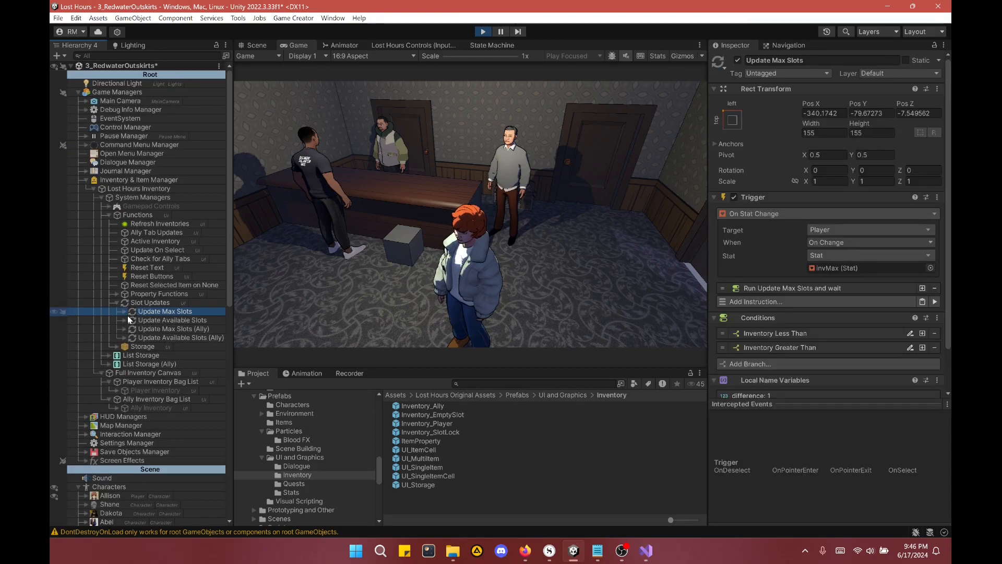
scroll(719, 271, "down", 2)
left_click(790, 288)
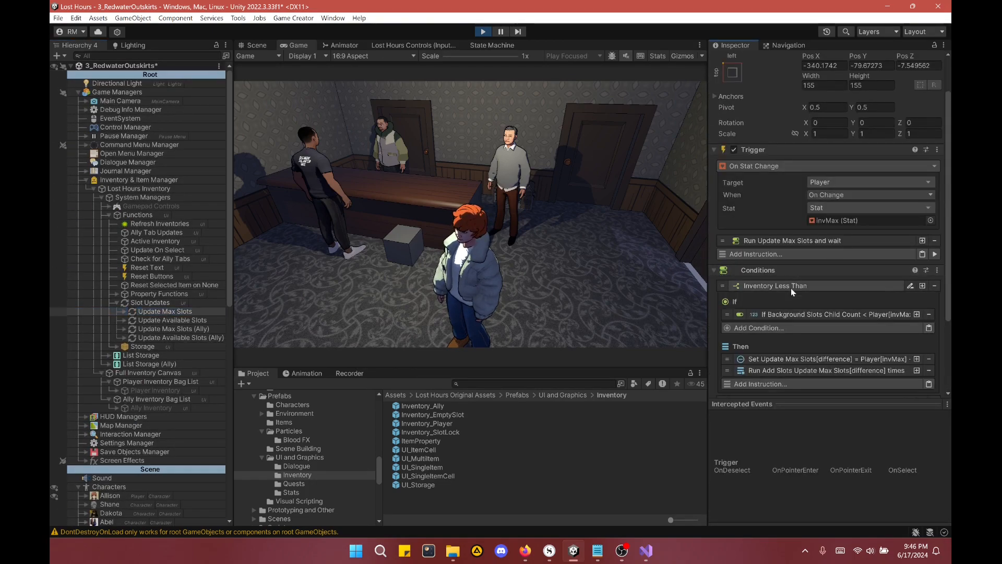
scroll(790, 308, "down", 4)
left_click(788, 301)
scroll(801, 261, "up", 1)
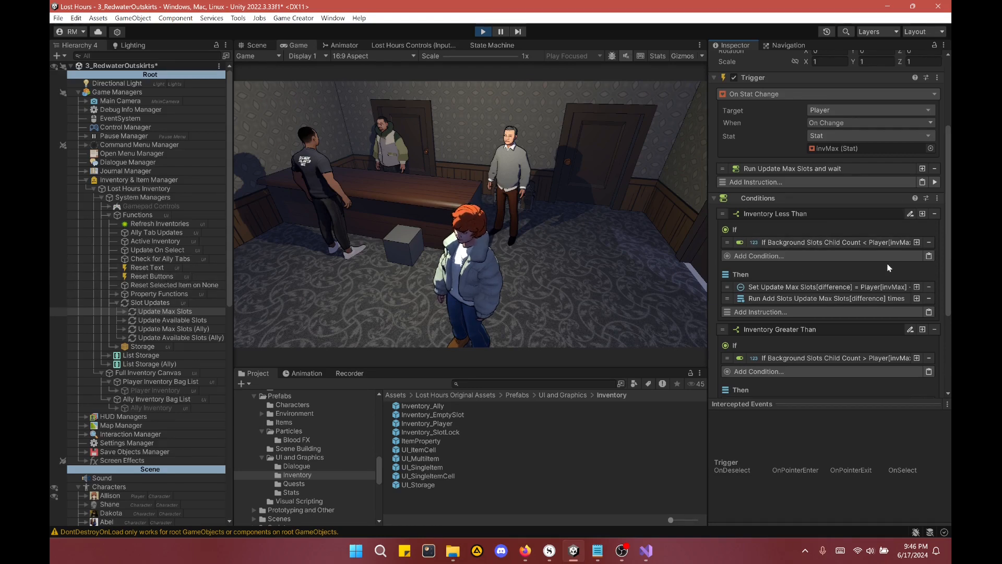
Step: Open the player's inventory, check its slots alongside the Update Max Slots conditions, and close the inventory
left_click(647, 287)
key("i")
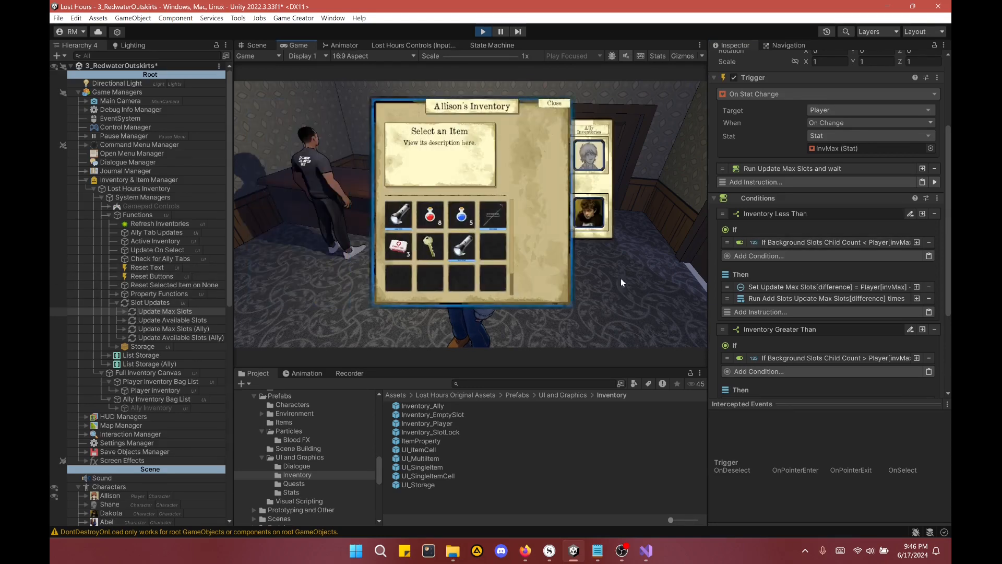
scroll(482, 236, "down", 1)
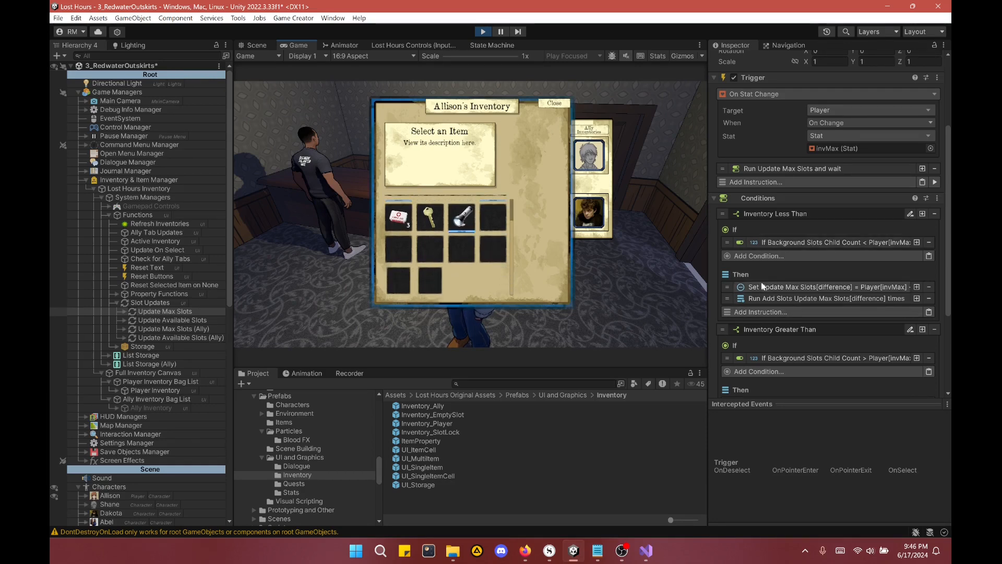
scroll(789, 301, "down", 3)
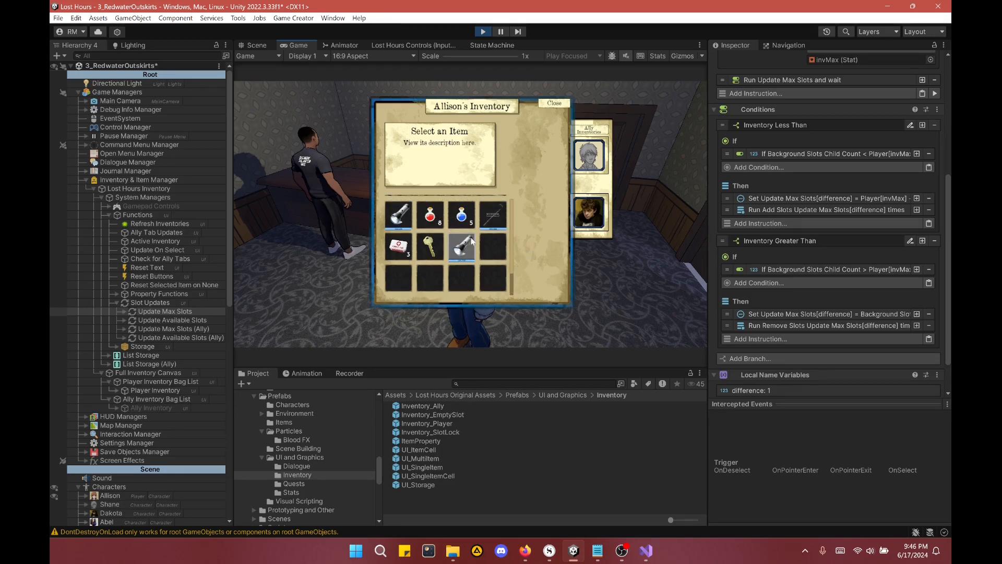
left_click(554, 103)
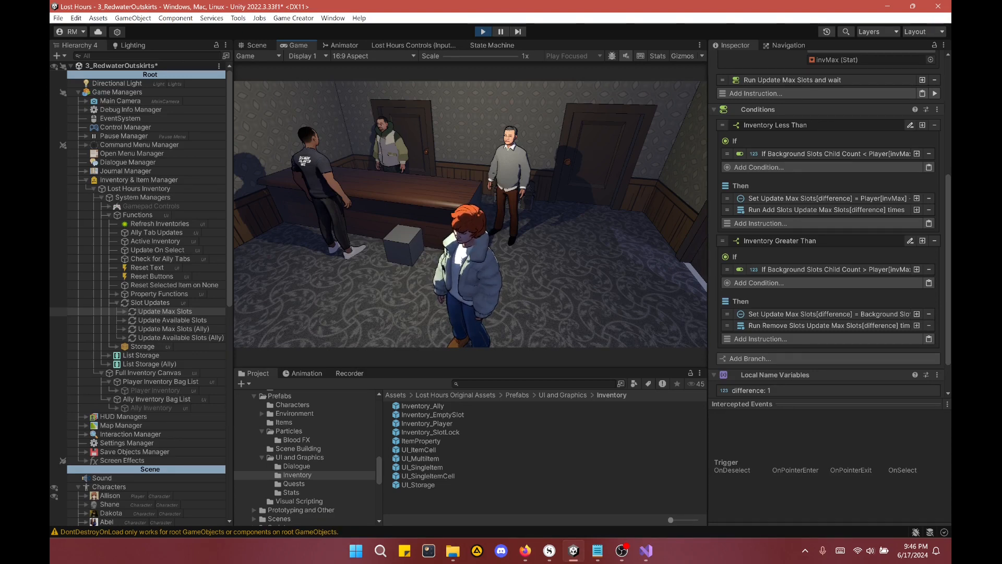
Step: Reopen the player's inventory and compare the descriptions and available actions of the Steel Pipe, Test Item A and Flashlight
key("i")
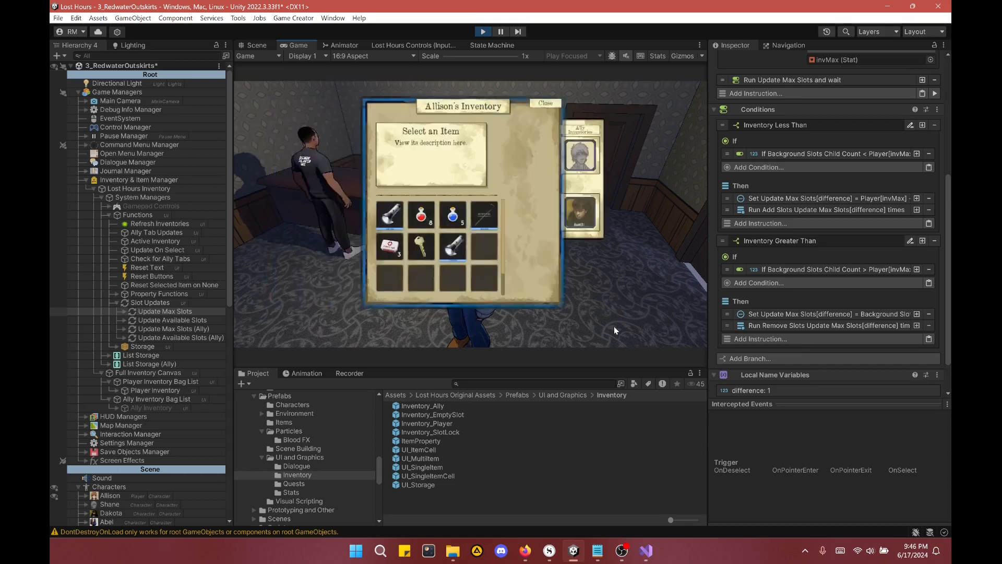
left_click(491, 221)
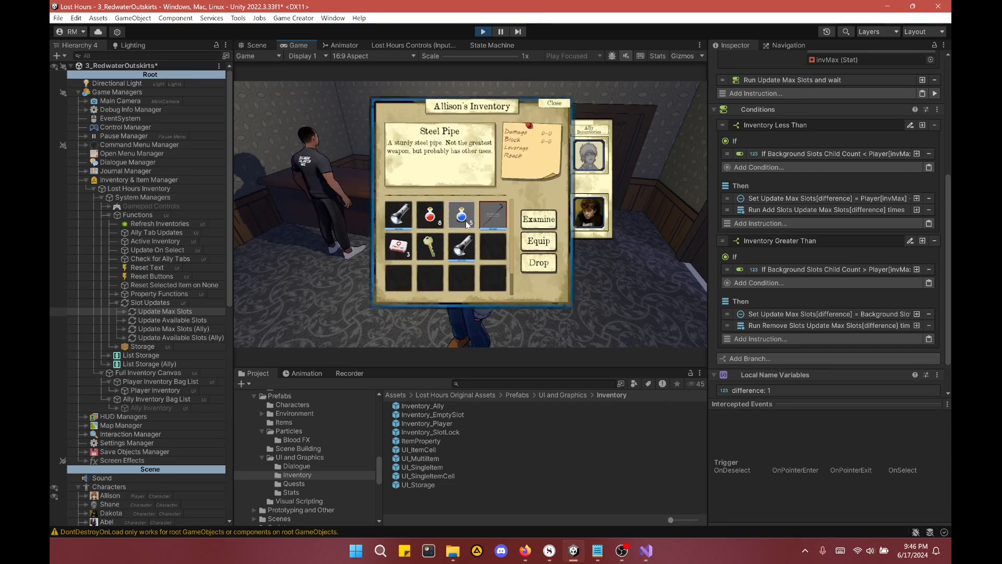
left_click(427, 223)
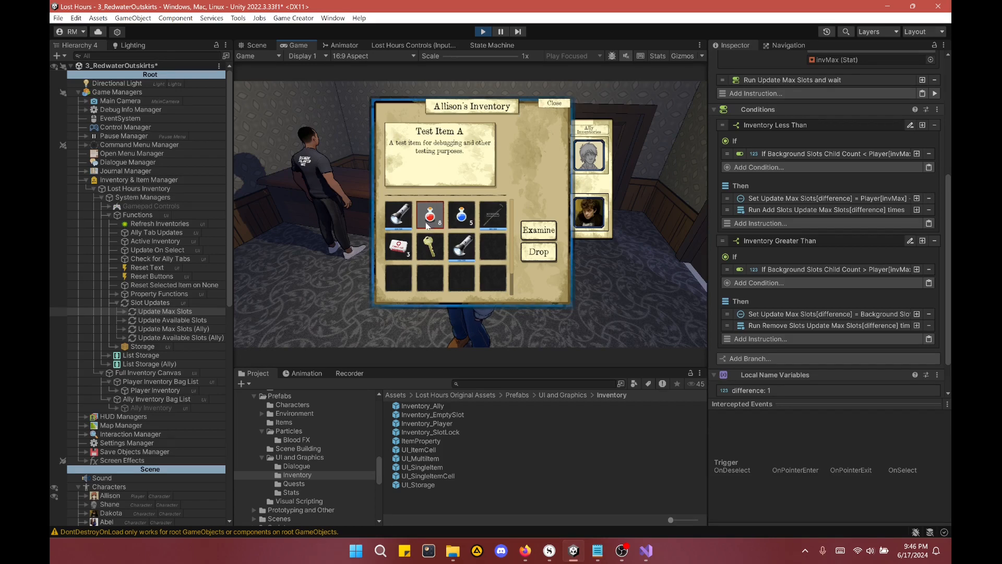
left_click(490, 226)
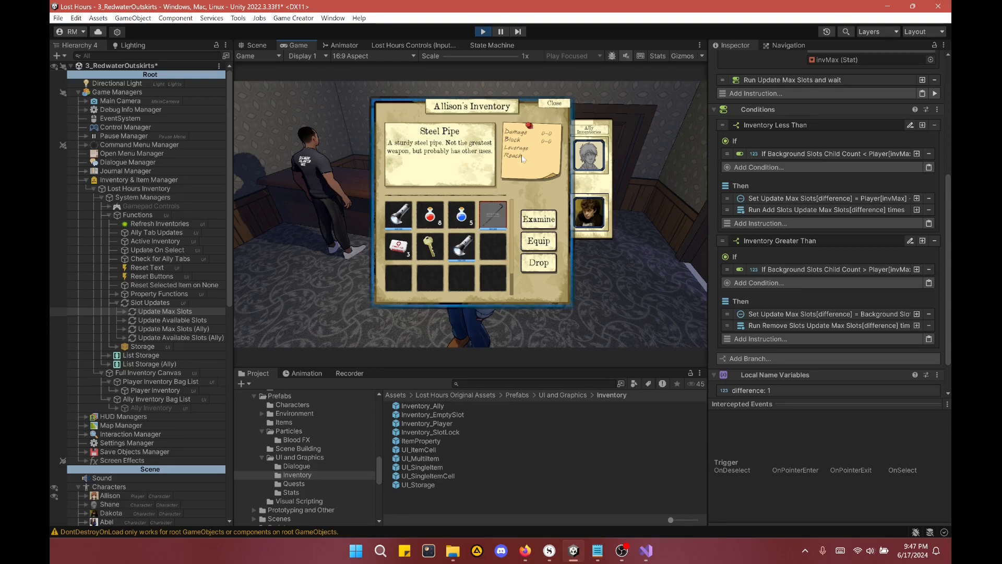
left_click(398, 214)
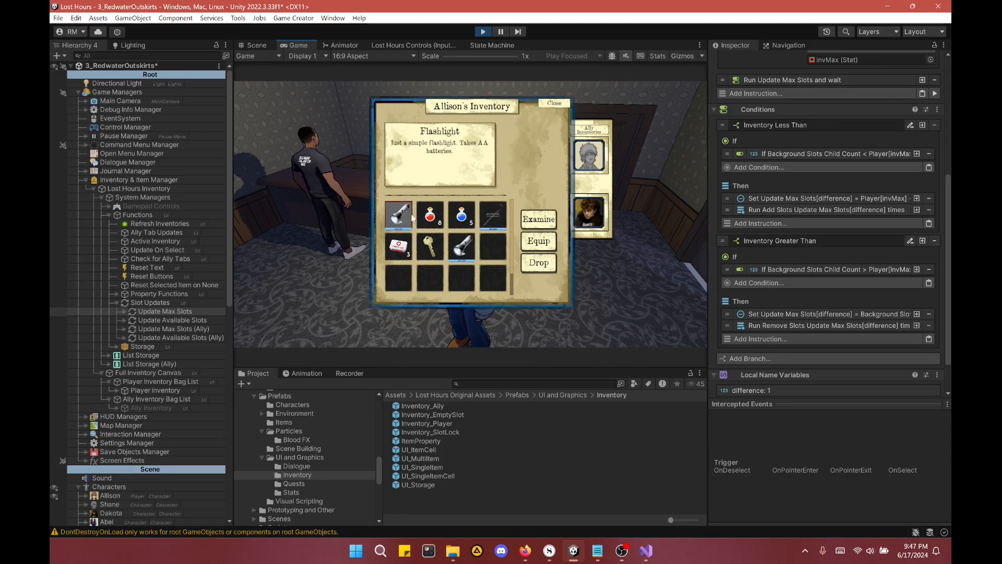
left_click(493, 215)
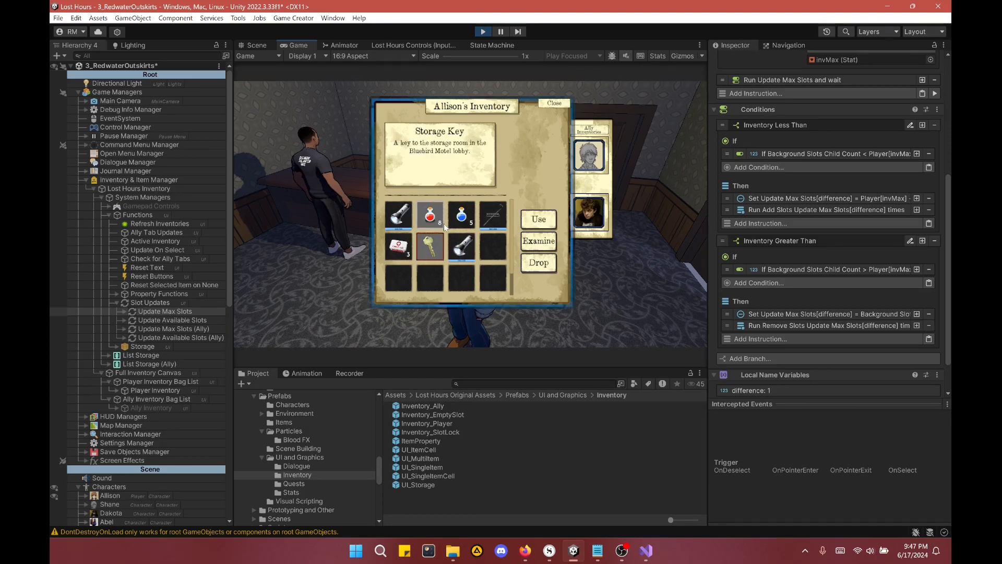
Step: Switch the selection among the player's items, including the Storage Key, Flashlight and First Aid Kit, and close the inventory
left_click(436, 218)
left_click(434, 244)
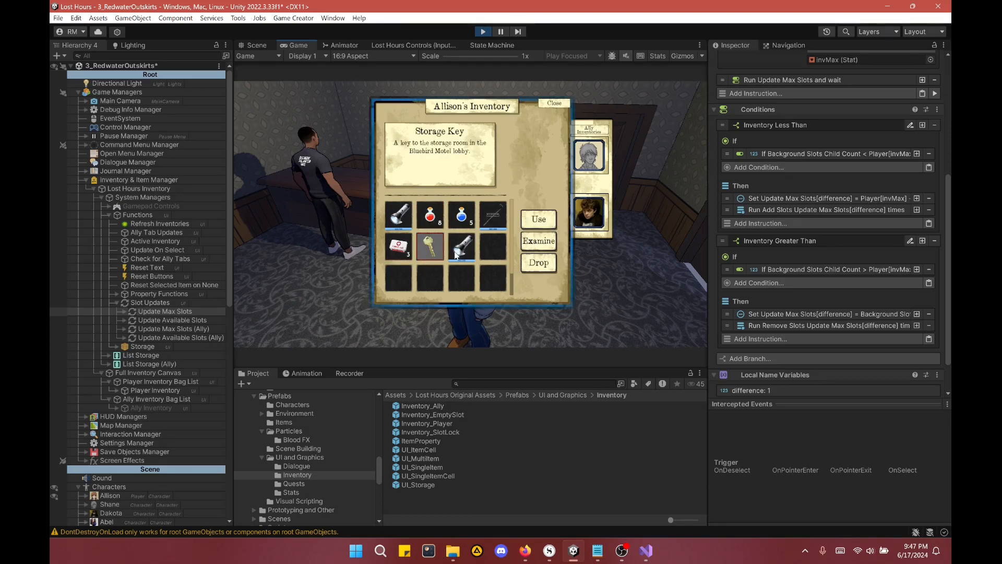
left_click(459, 249)
left_click(462, 221)
left_click(493, 215)
left_click(429, 245)
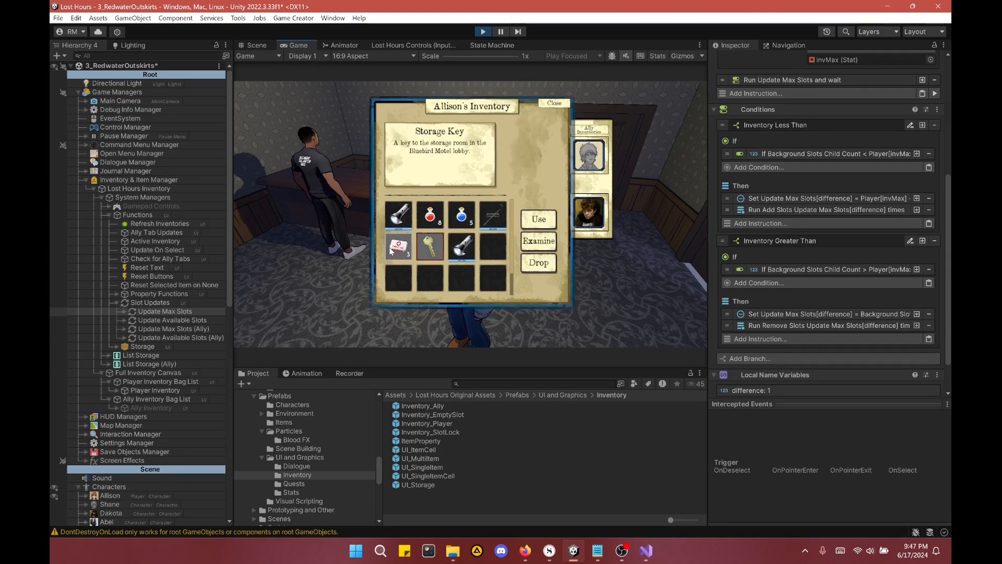
left_click(406, 238)
left_click(405, 225)
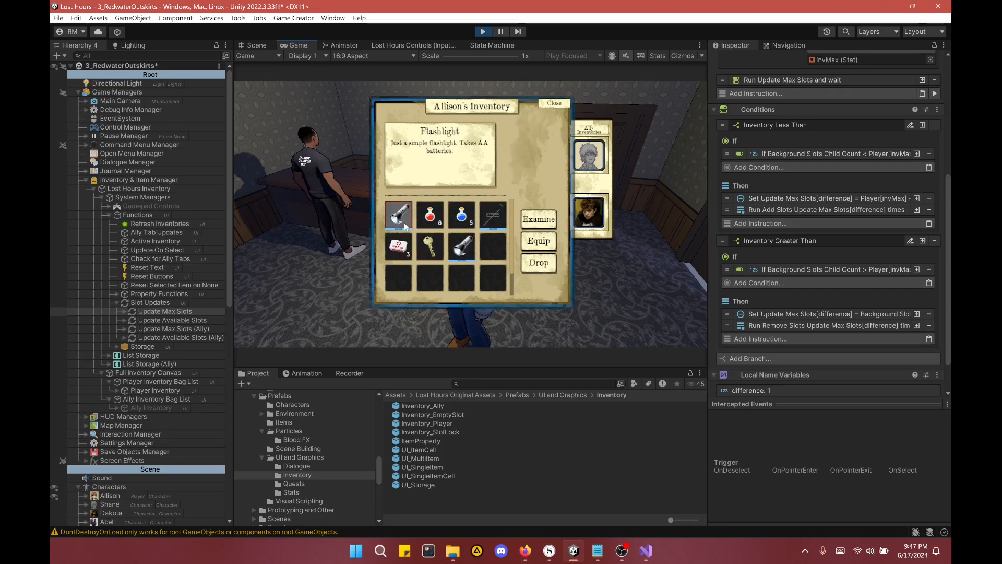
left_click(429, 246)
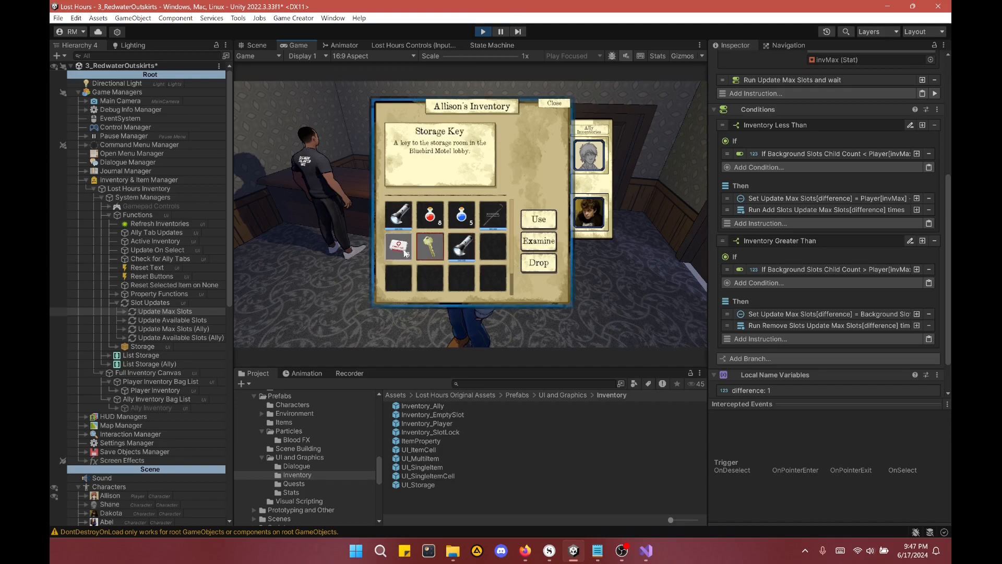
left_click(406, 253)
left_click(560, 105)
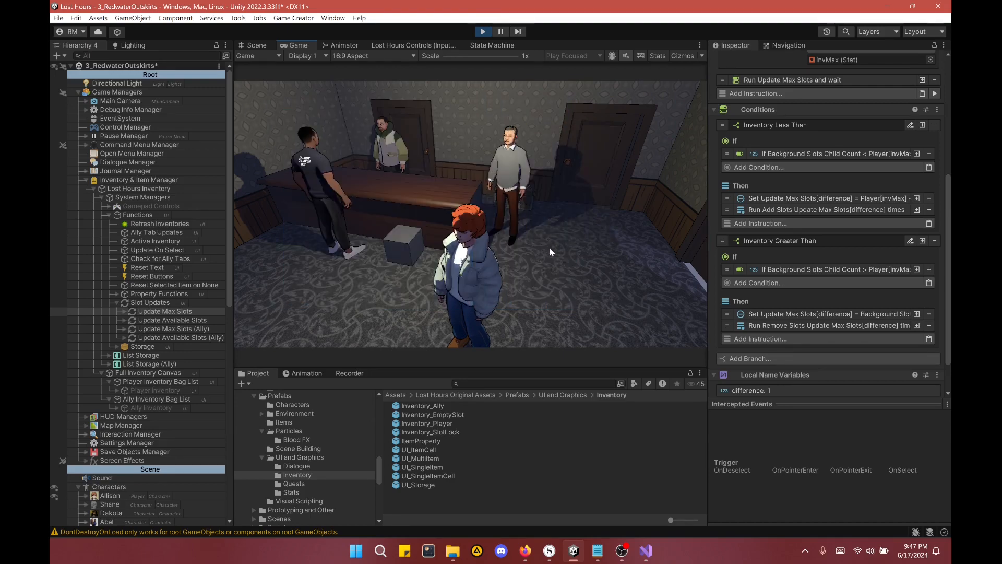
Step: Walk the player to the lobby's seating area, try using the First Aid Kit on Dakota from the inventory, and close it
key("w")
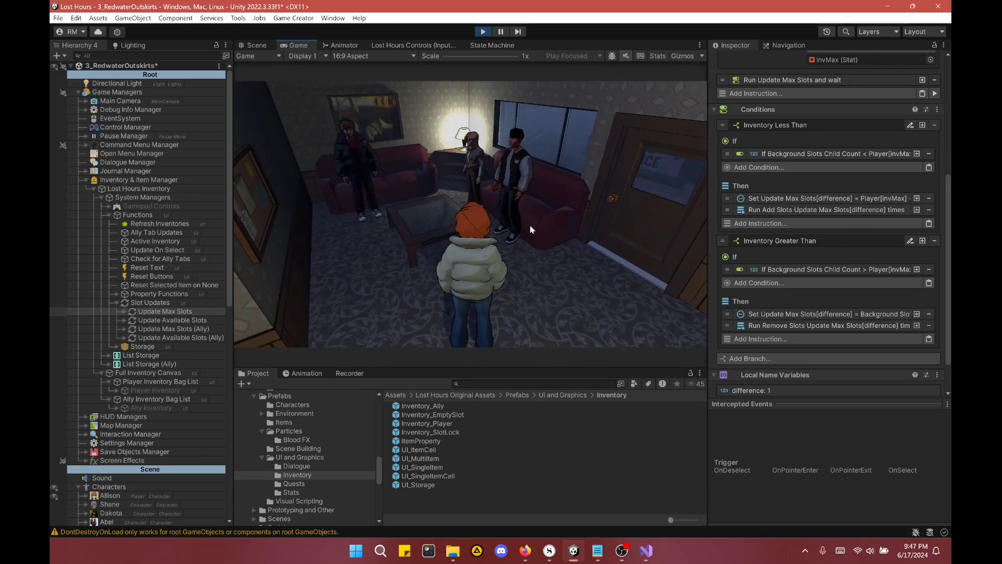
key("i")
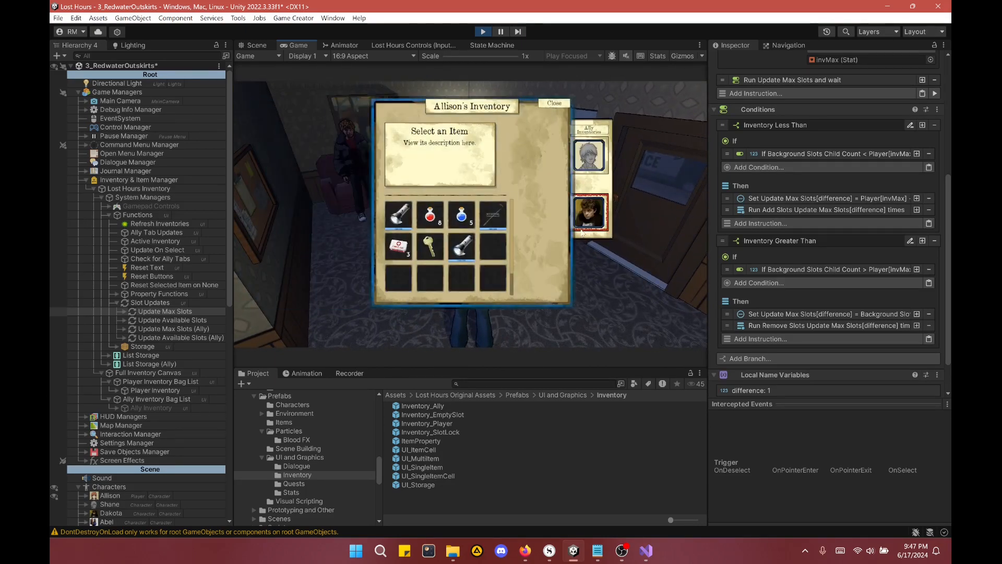
left_click(395, 252)
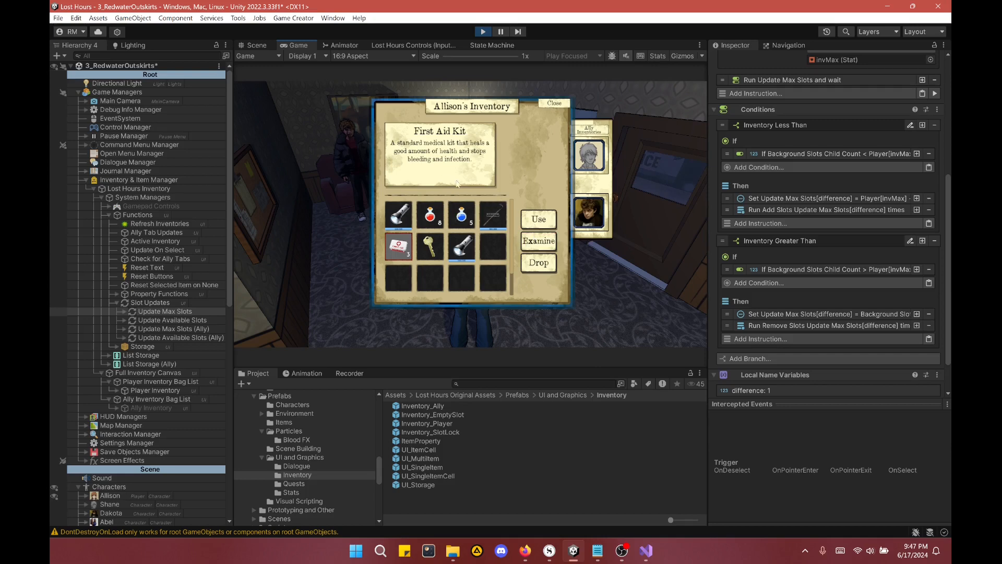
left_click(533, 230)
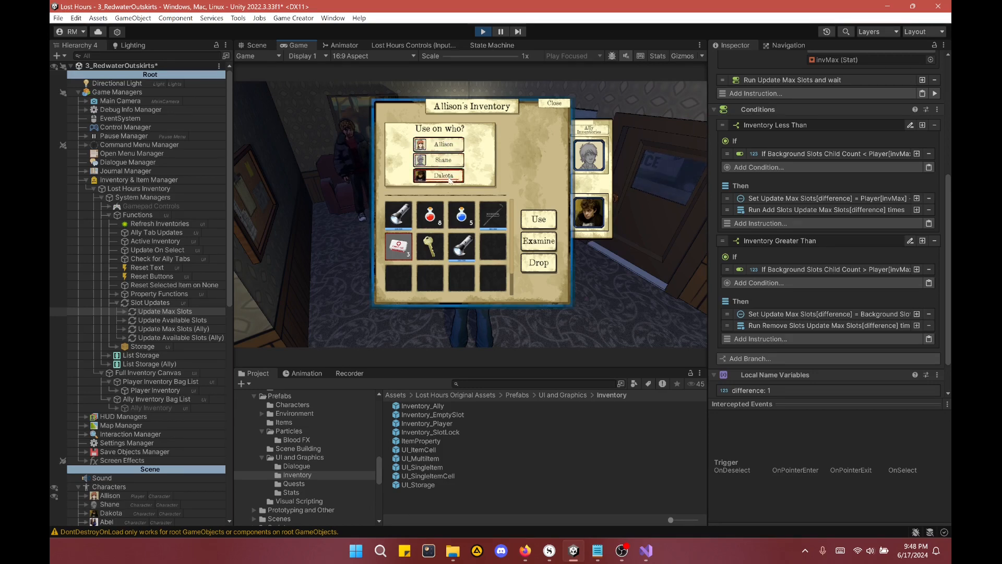
left_click(450, 177)
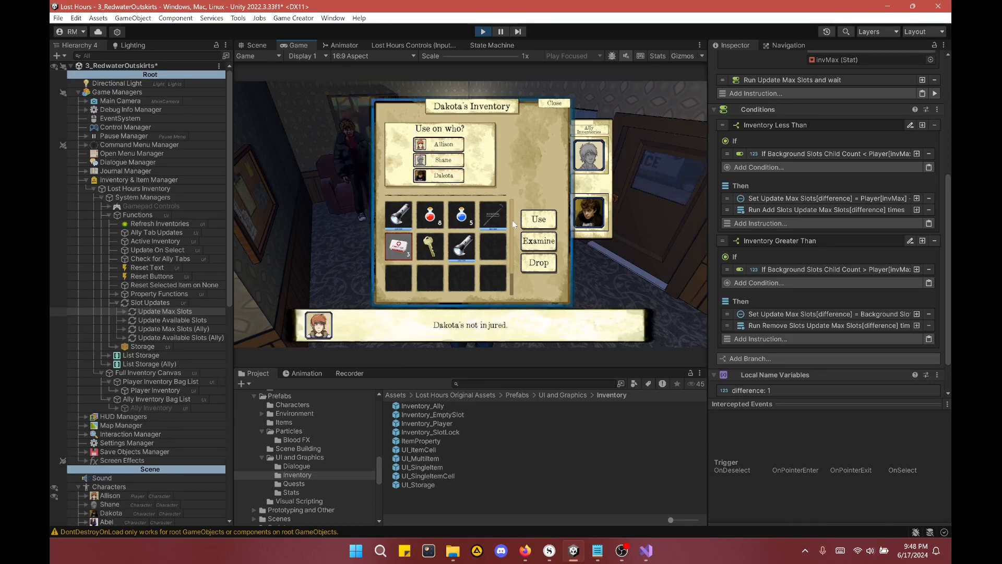
left_click(550, 107)
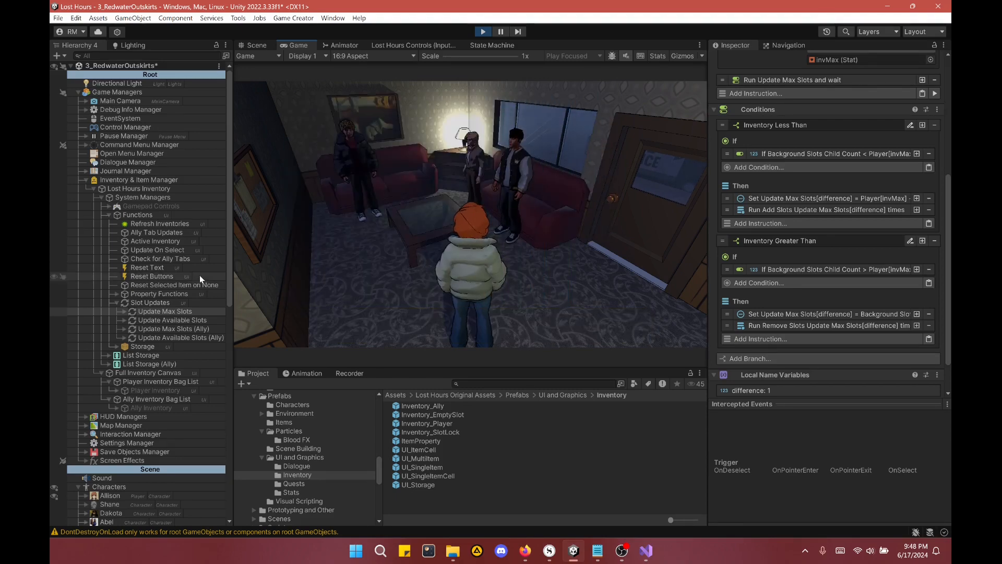
Step: Run the Drain Health test object's action to subtract a random 1 to 15 health from the current player
scroll(130, 459, "down", 6)
scroll(130, 466, "down", 3)
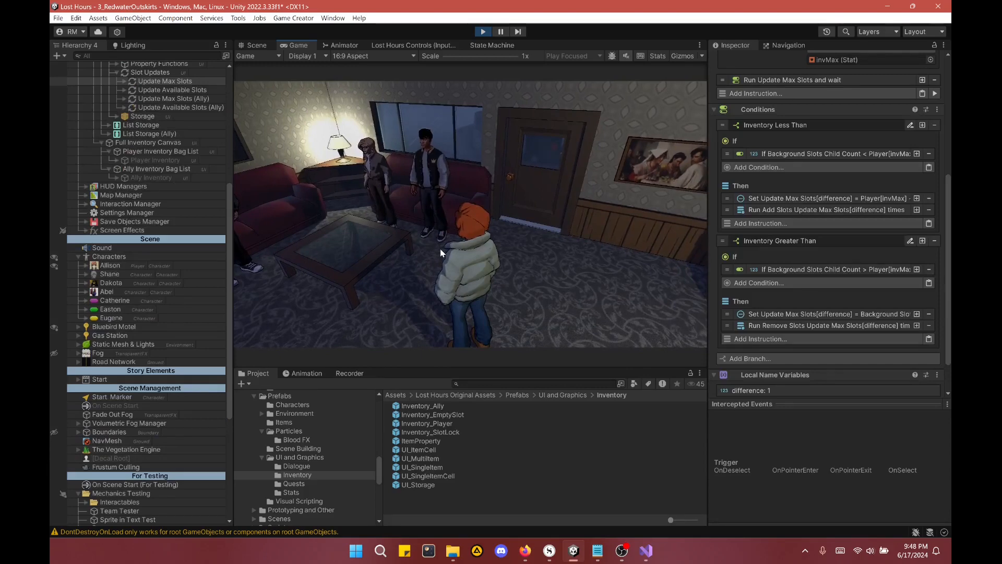
scroll(139, 487, "down", 4)
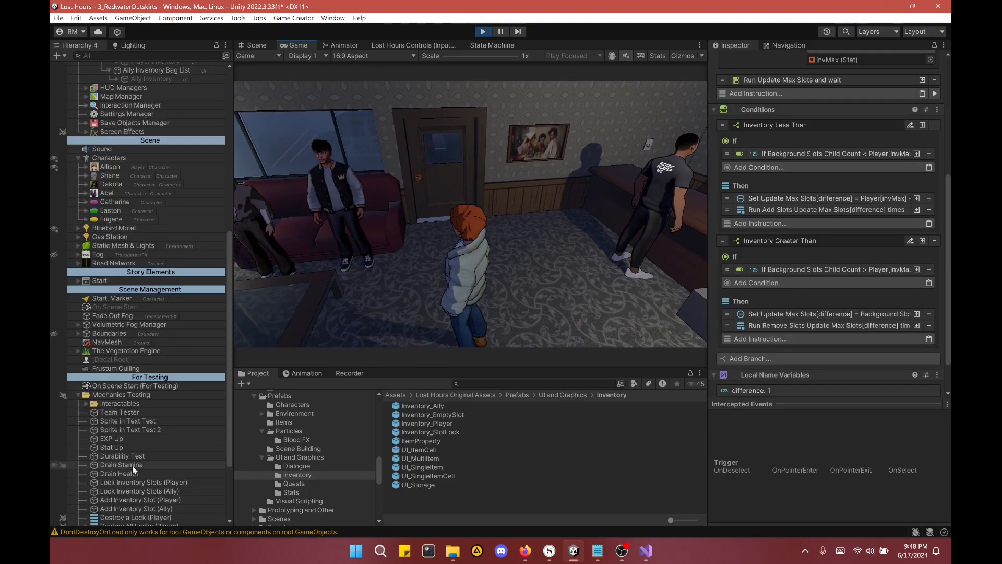
left_click(133, 473)
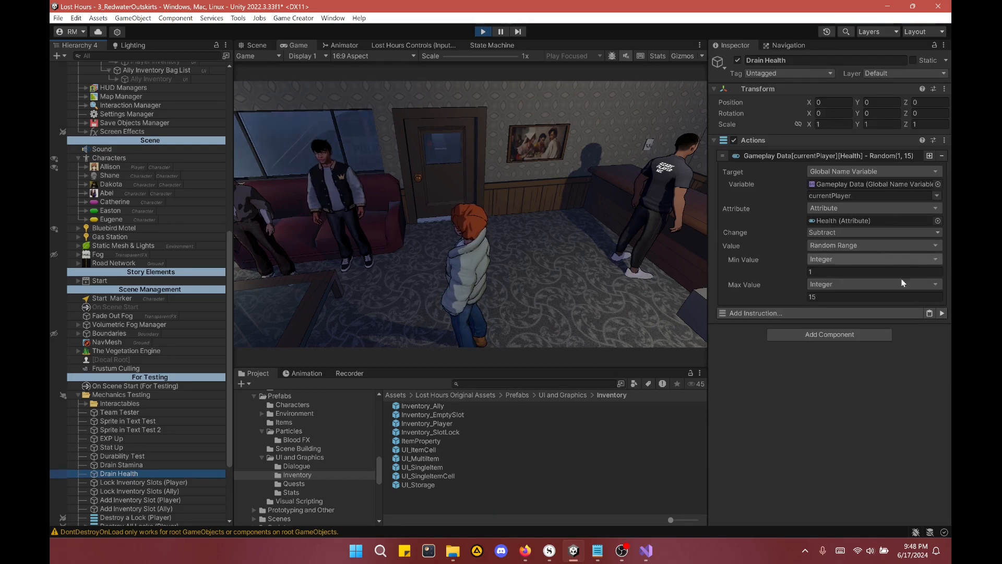
left_click(942, 313)
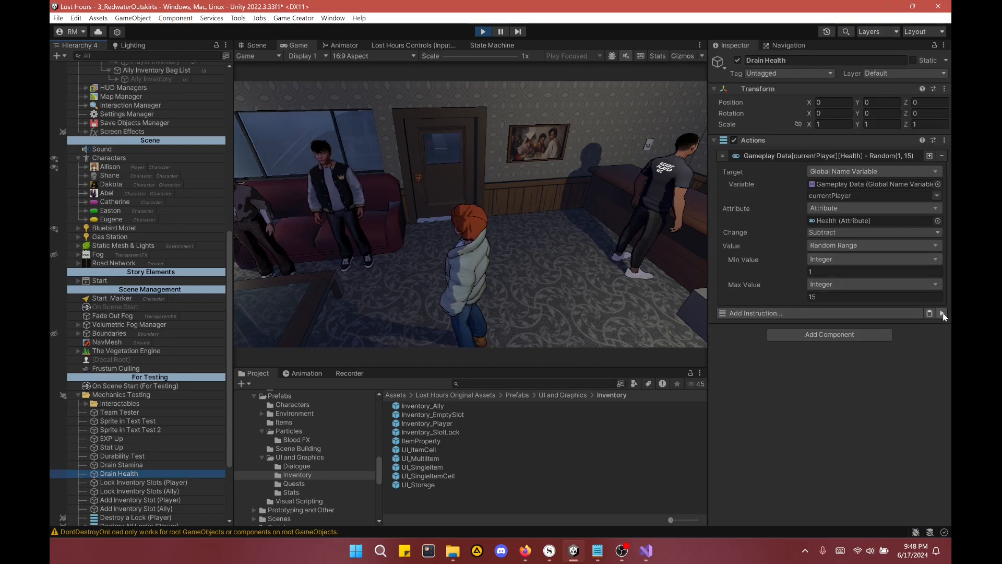
Step: Open the player's inventory and use a First Aid Kit on Allison
left_click(588, 285)
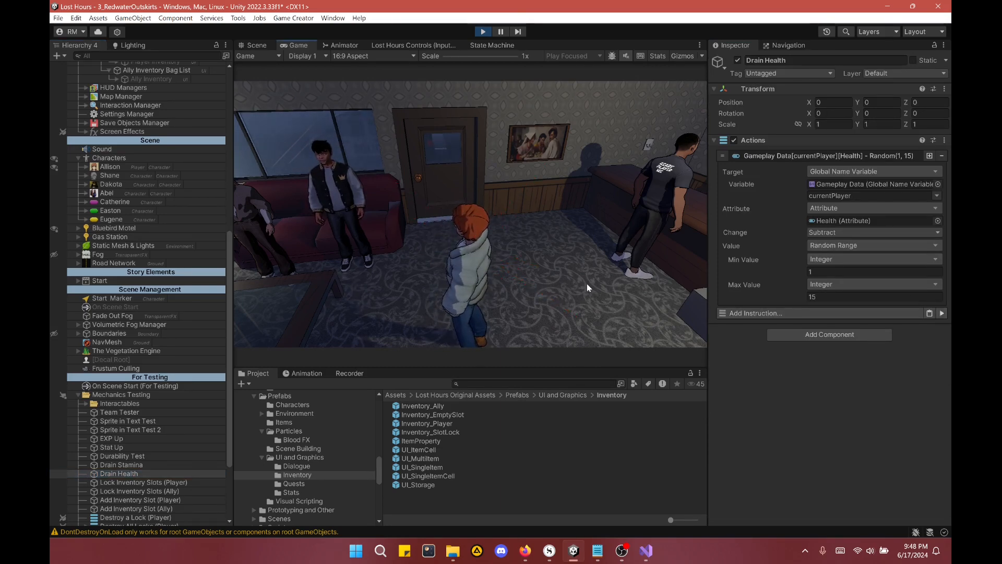
key("i")
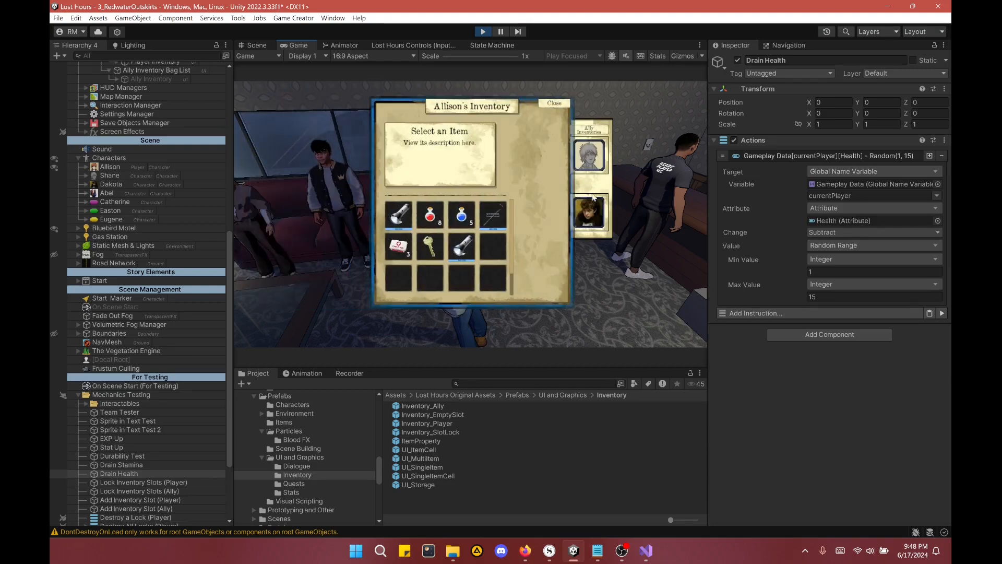
left_click(398, 245)
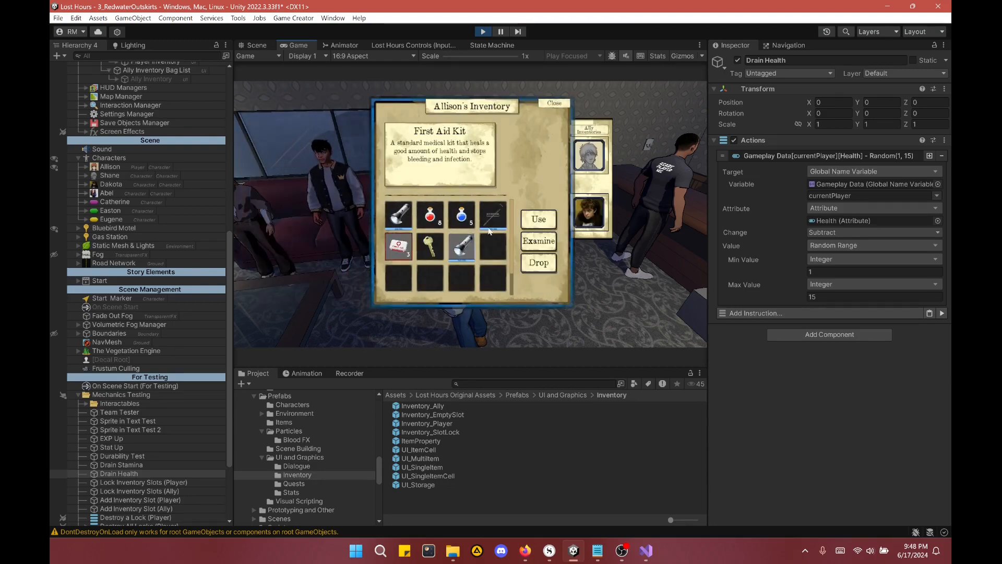
left_click(538, 219)
left_click(443, 141)
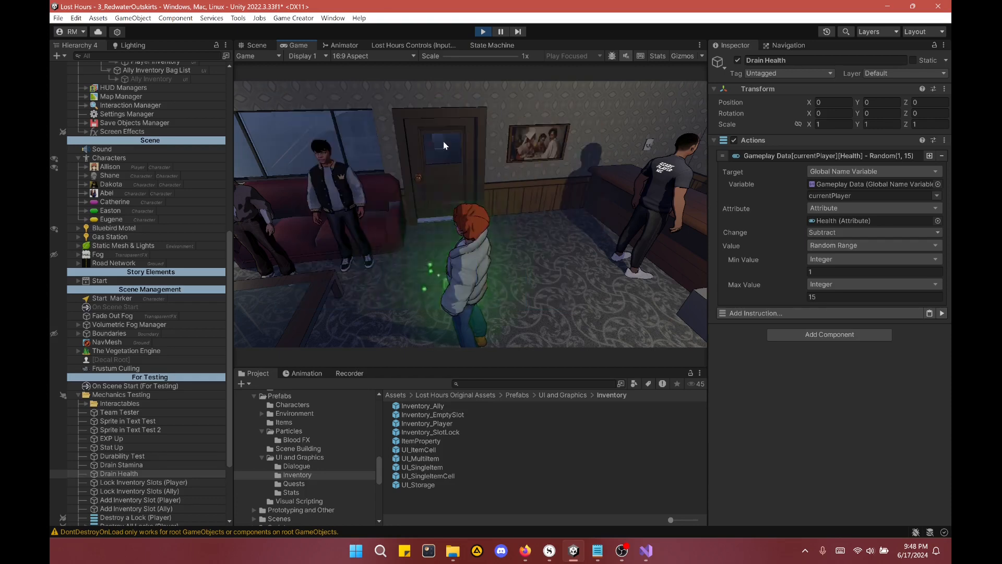
Step: Turn the game view toward the seating area, reopen the inventory to view Shane's items beside Allison's, and close it
key("q")
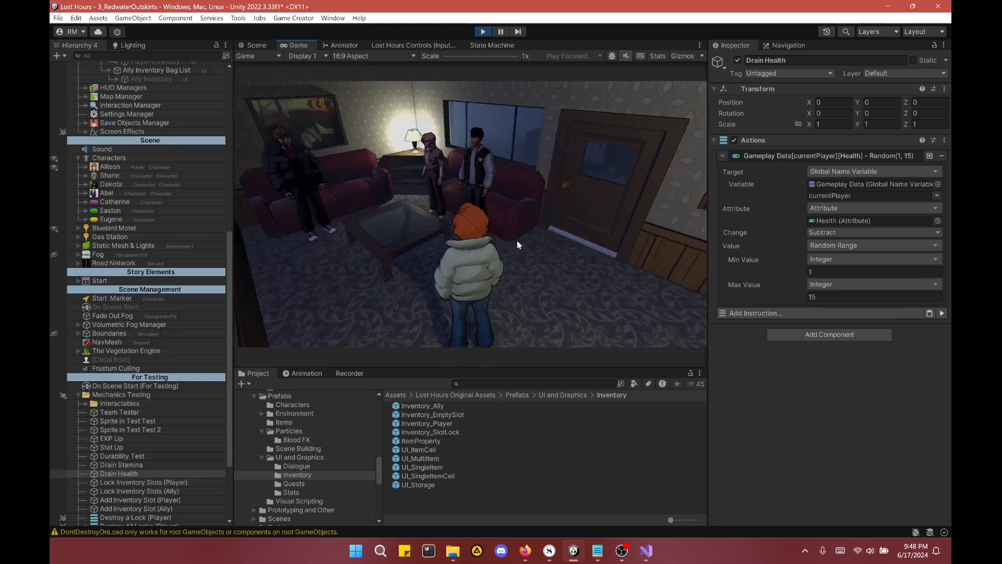
key("i")
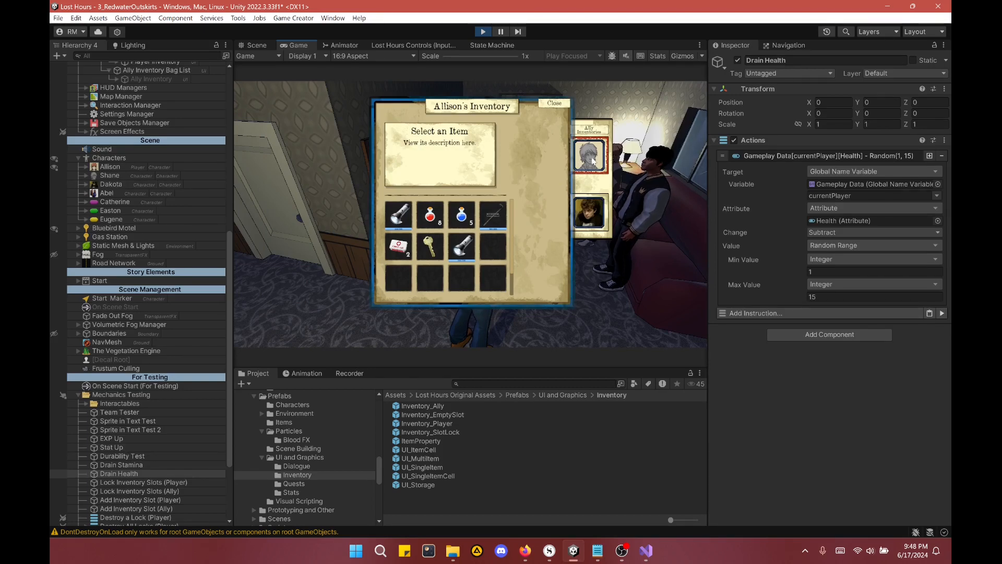
left_click(593, 160)
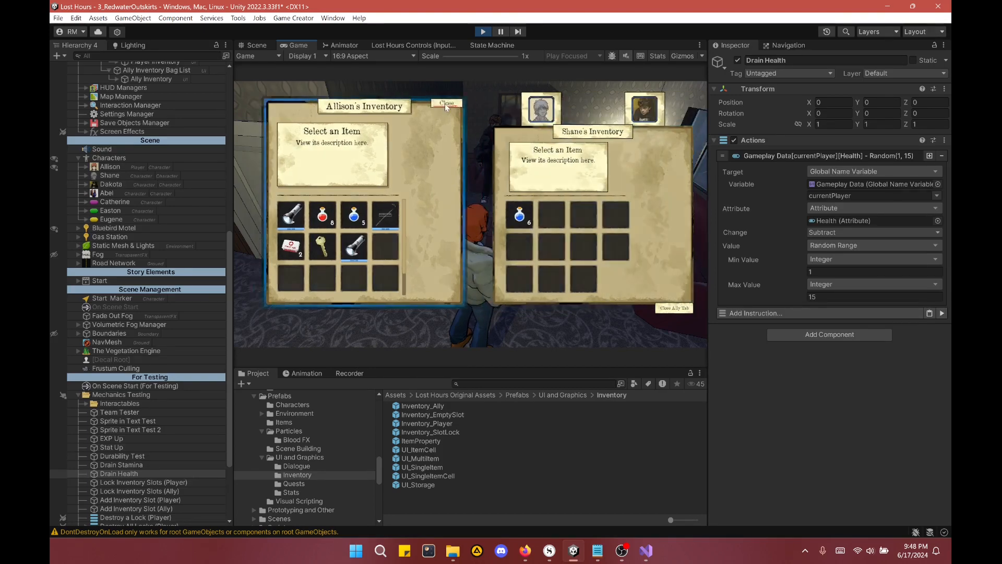
left_click(446, 104)
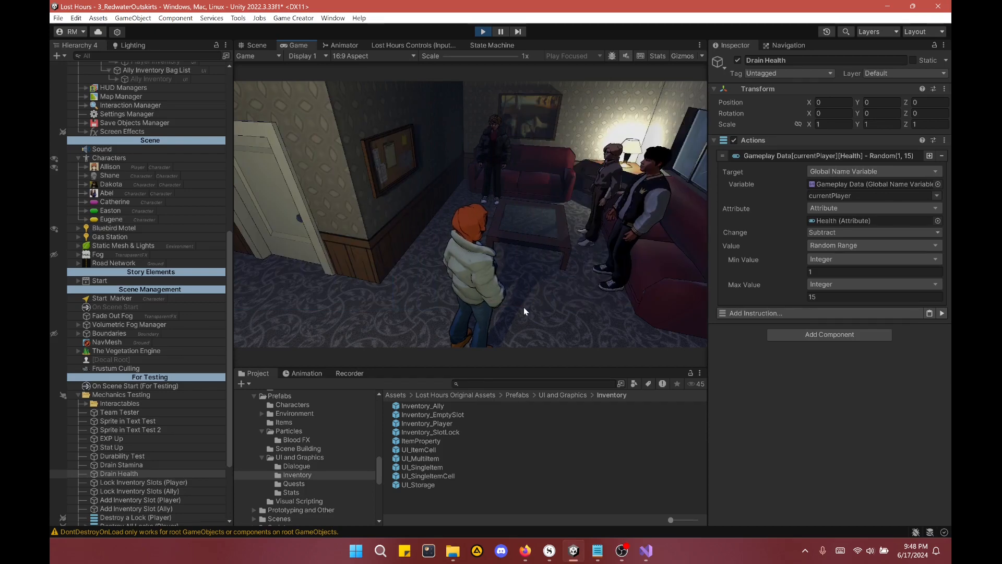
Step: Reopen the inventory, switch the ally view from Dakota to Shane, and examine Test Item B in Allison's inventory
key("i")
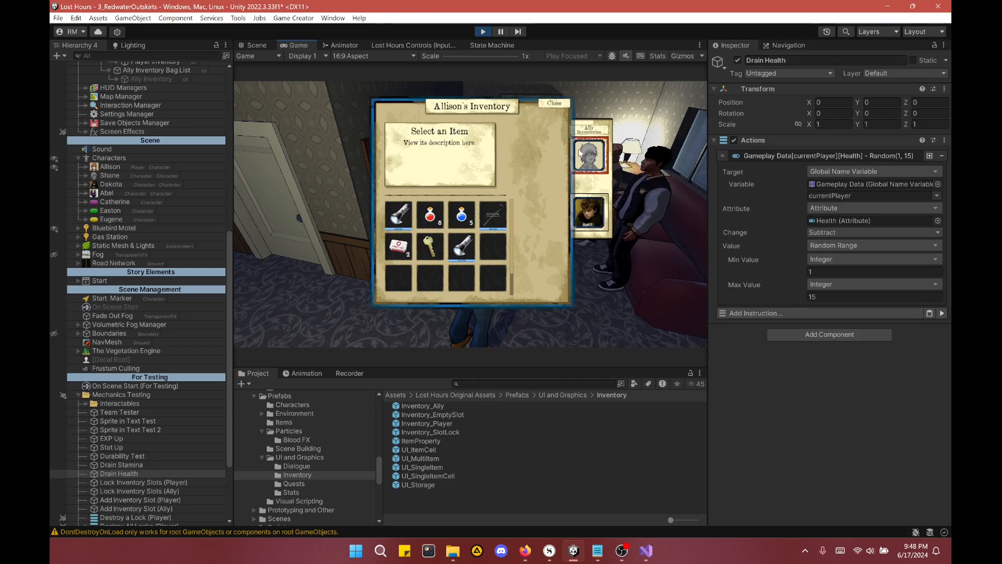
left_click(587, 200)
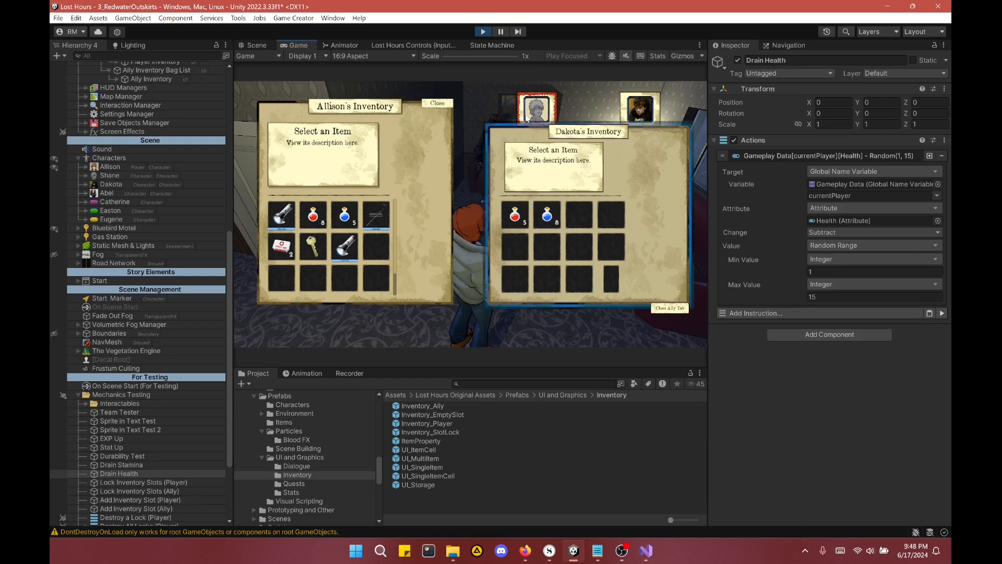
left_click(527, 118)
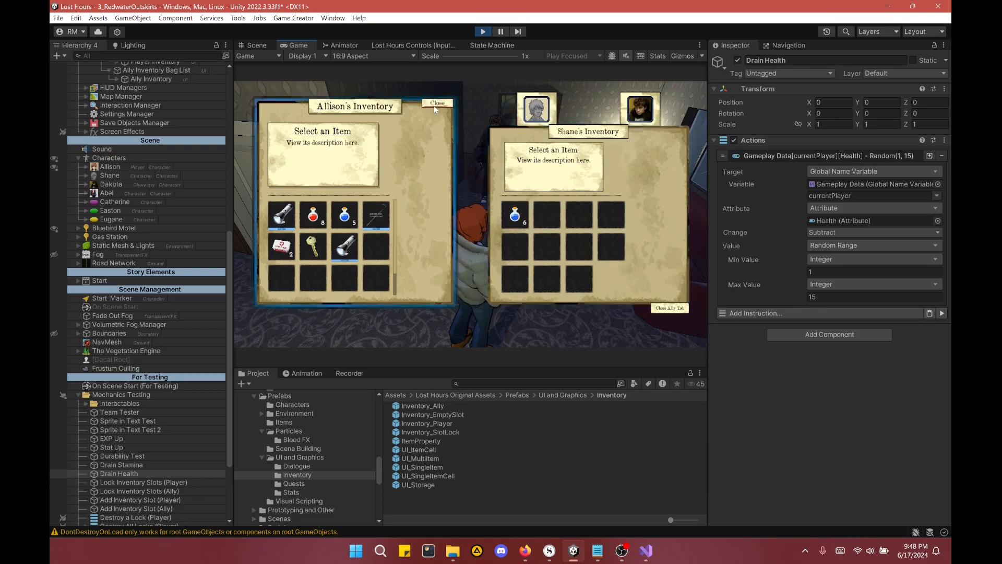
left_click(344, 214)
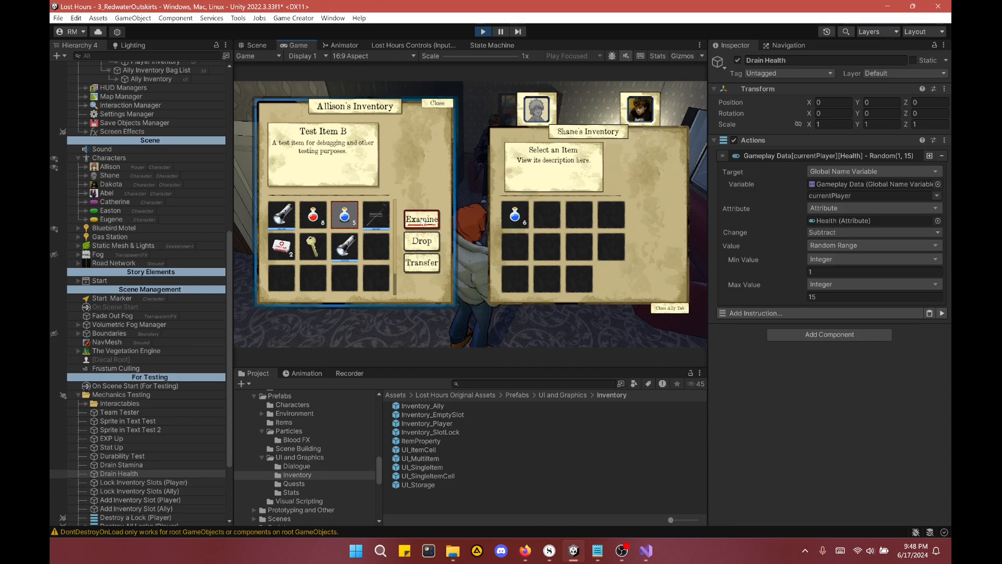
left_click(422, 219)
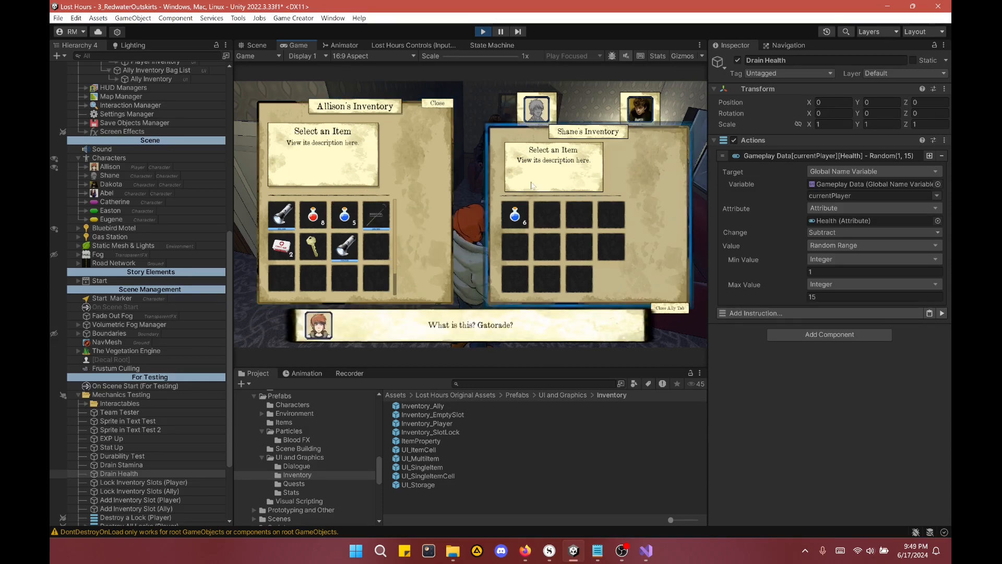
Step: Examine Test Item B in Dakota's inventory and in Shane's inventory to compare their dialogue lines
left_click(641, 110)
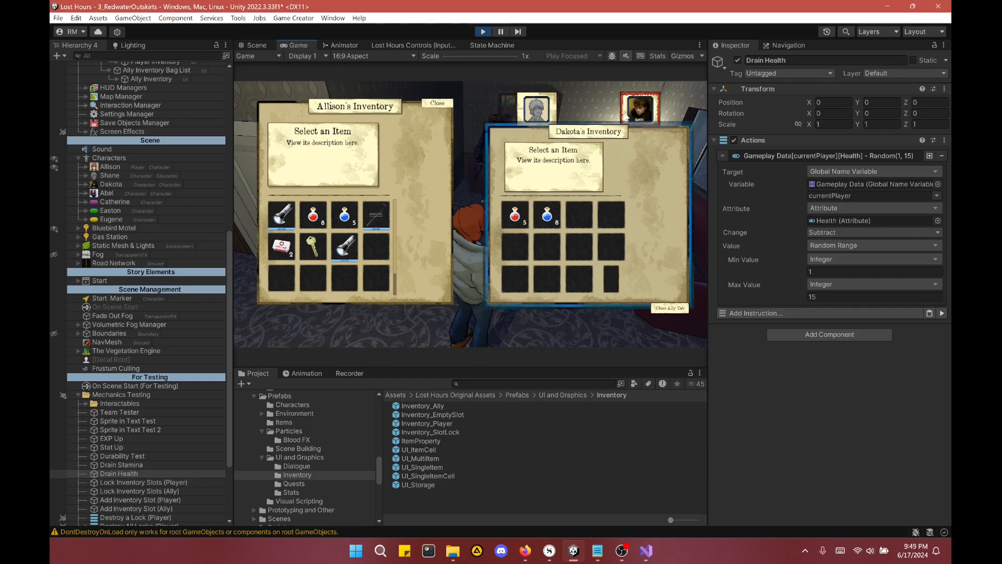
left_click(552, 221)
left_click(658, 238)
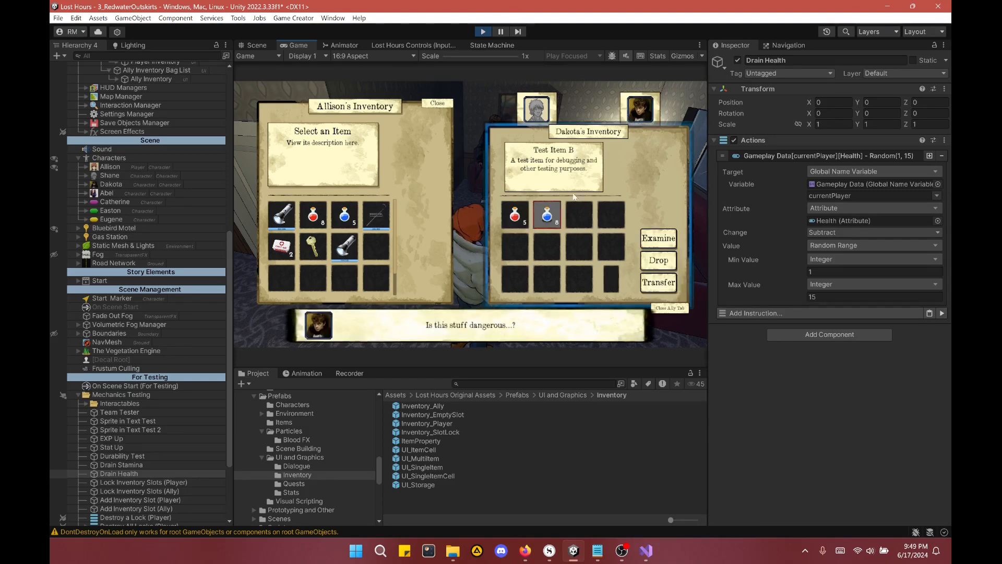
left_click(537, 111)
left_click(515, 215)
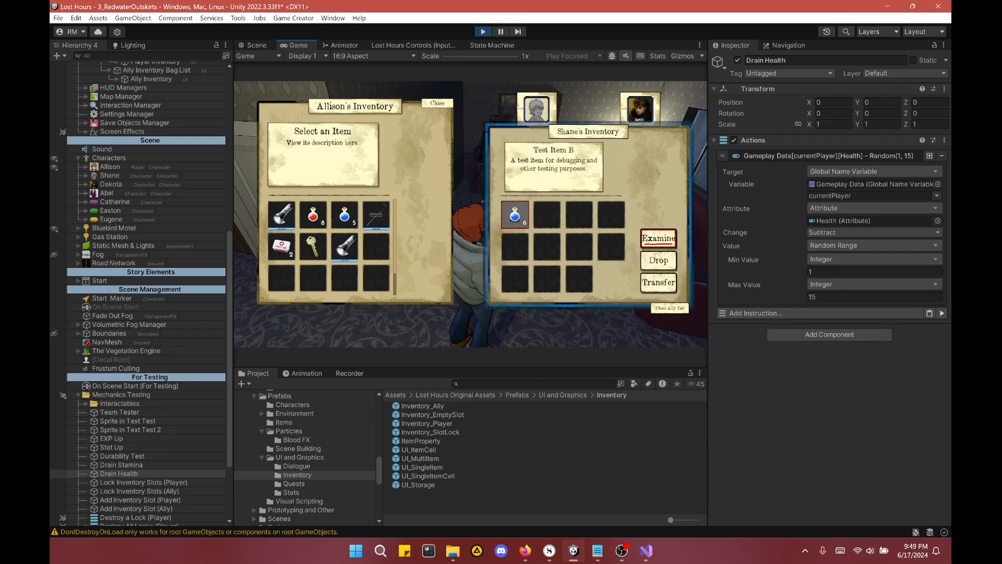
left_click(658, 238)
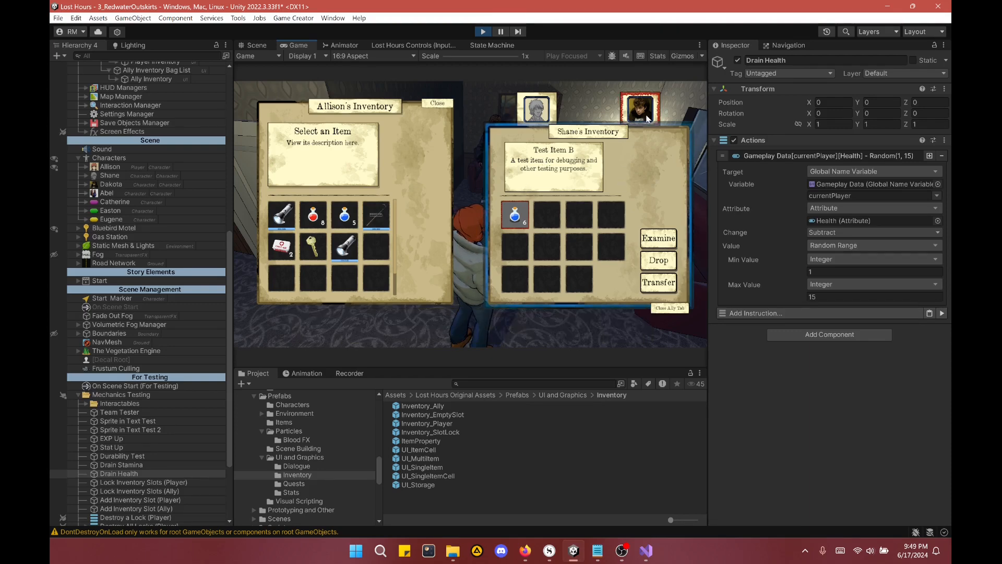
Step: Switch the ally view to Dakota and back to Shane, and close the inventory
left_click(647, 115)
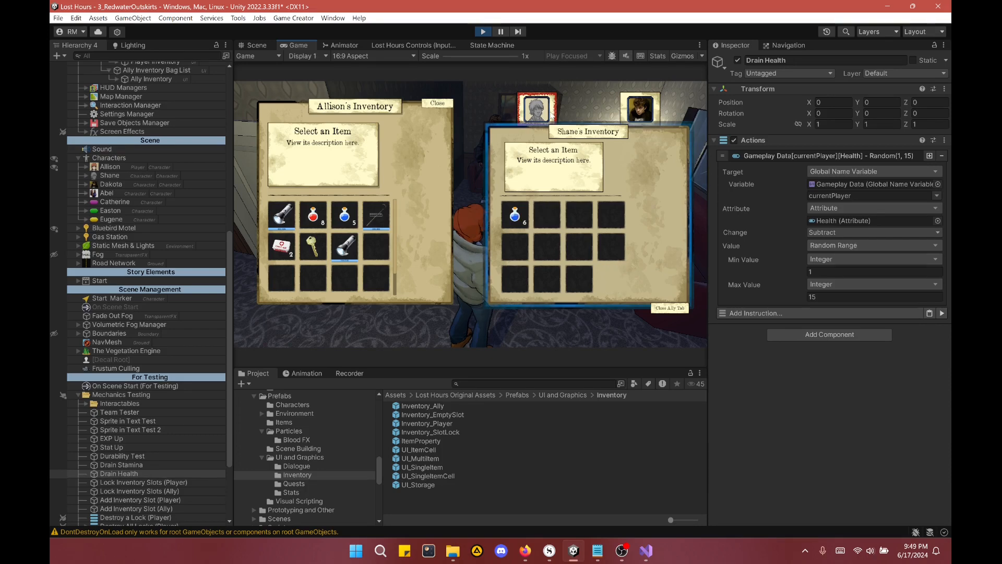
left_click(537, 110)
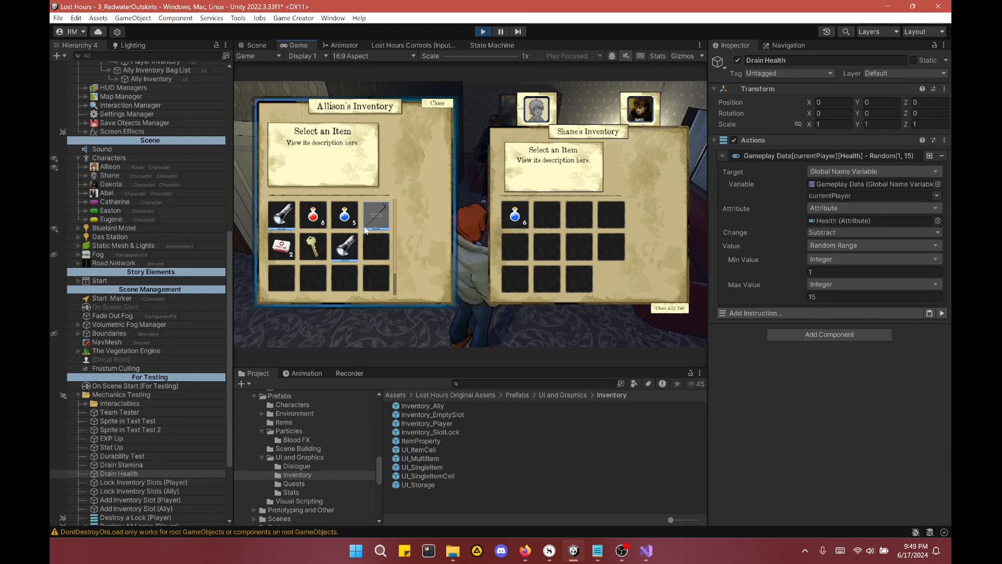
left_click(437, 103)
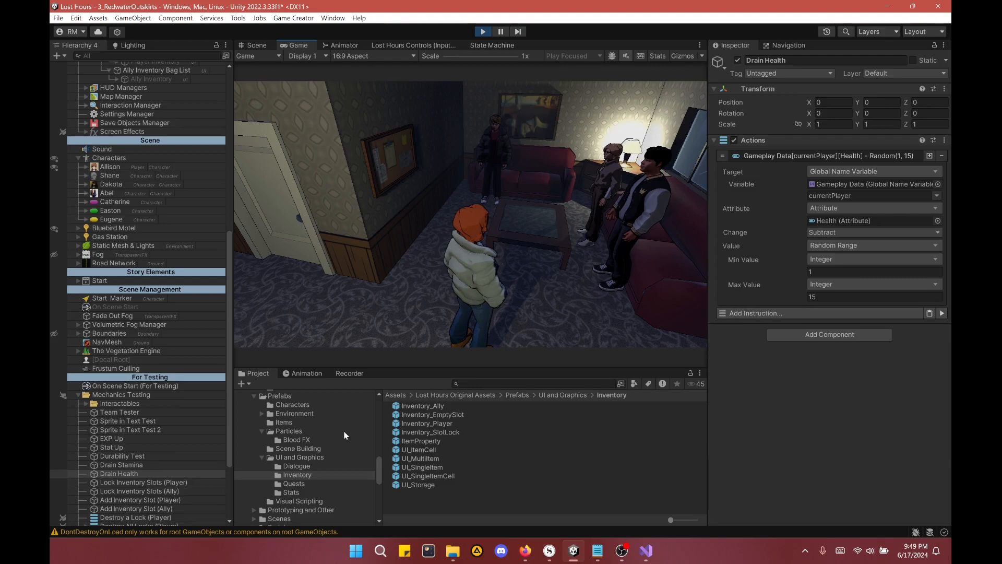
Step: Open the Supply_TestItemB asset from the Items folder under GC Data's Inventory folder for inspection
scroll(344, 435, "down", 4)
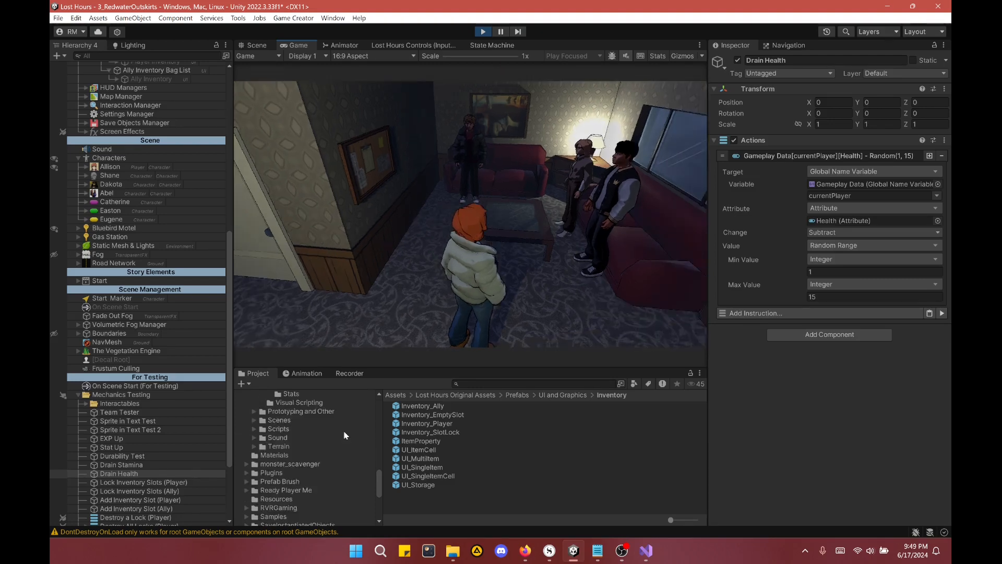
scroll(321, 453, "up", 4)
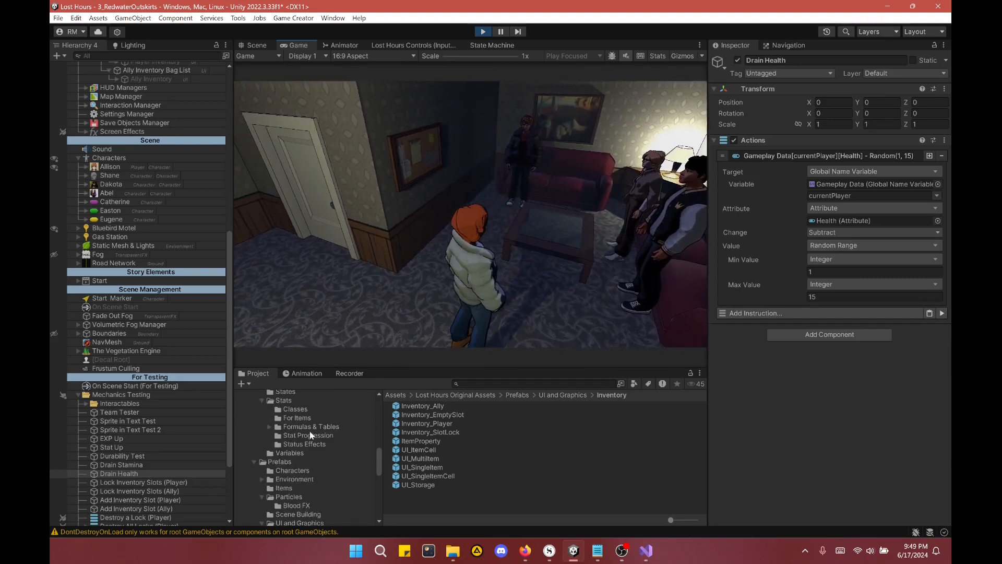
scroll(311, 430, "up", 4)
left_click(302, 448)
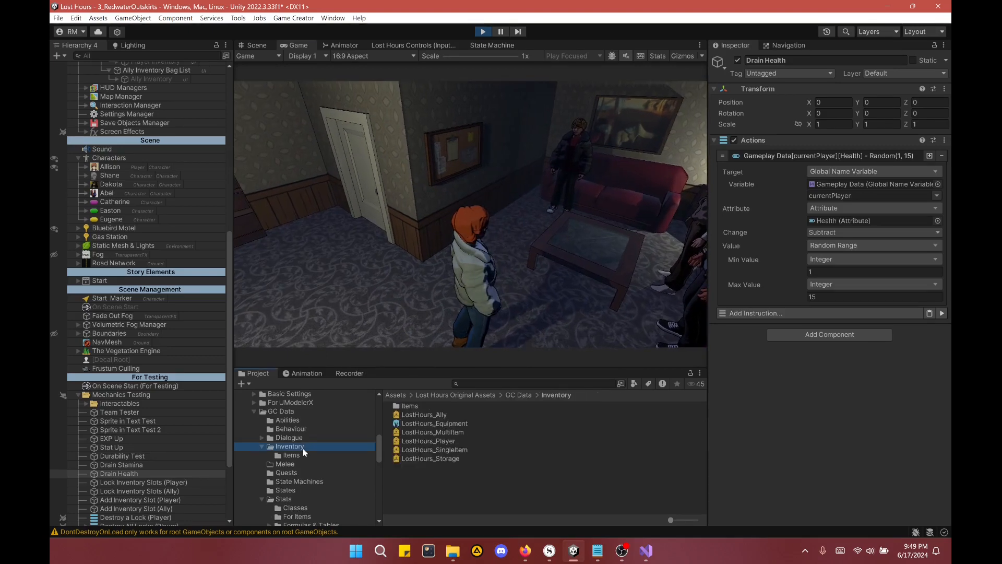
left_click(302, 452)
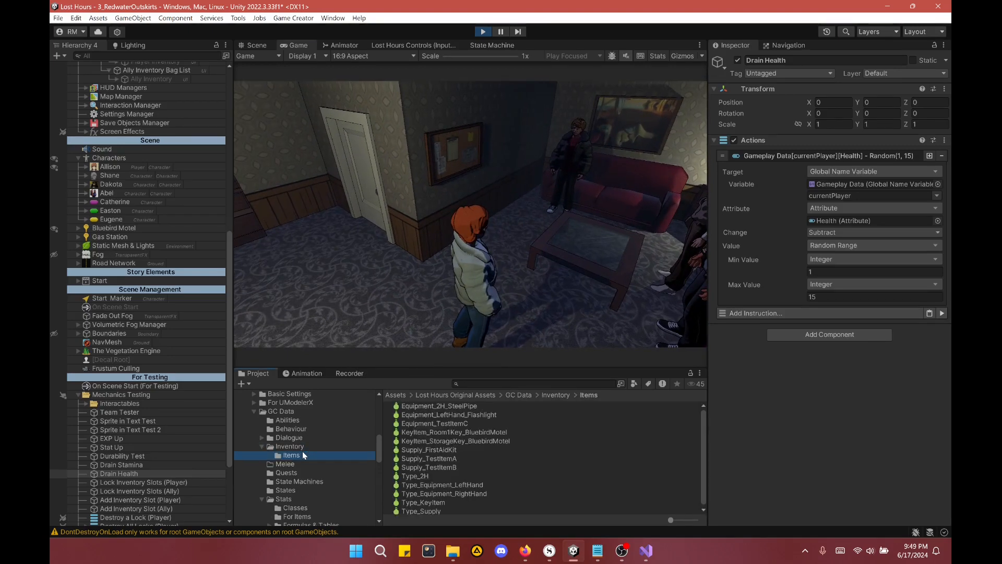
left_click(450, 468)
Step: Expand Test Item B's examine-allison, examine-shane and examine-dakota properties to review each character's examine text
scroll(831, 187, "down", 3)
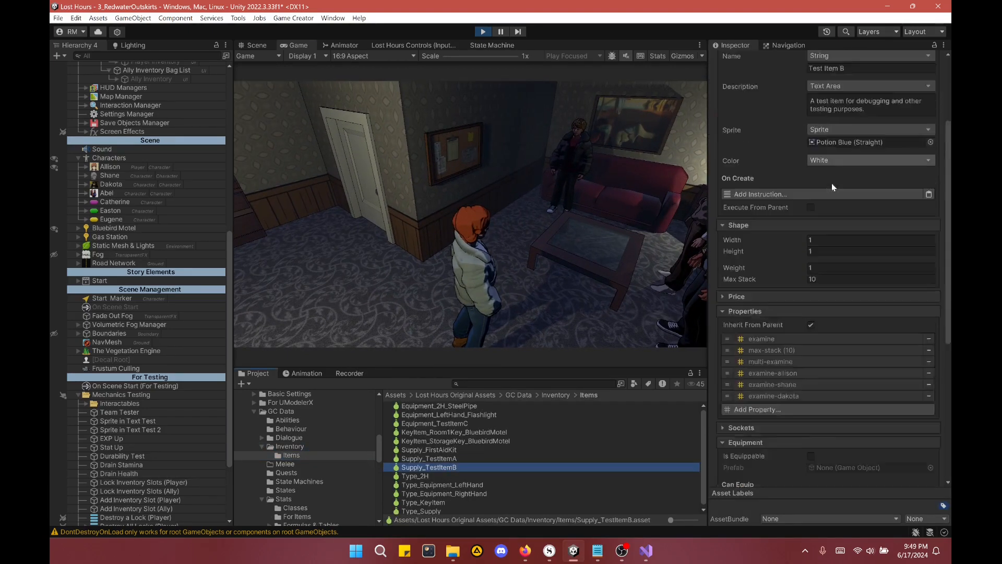
scroll(831, 184, "down", 2)
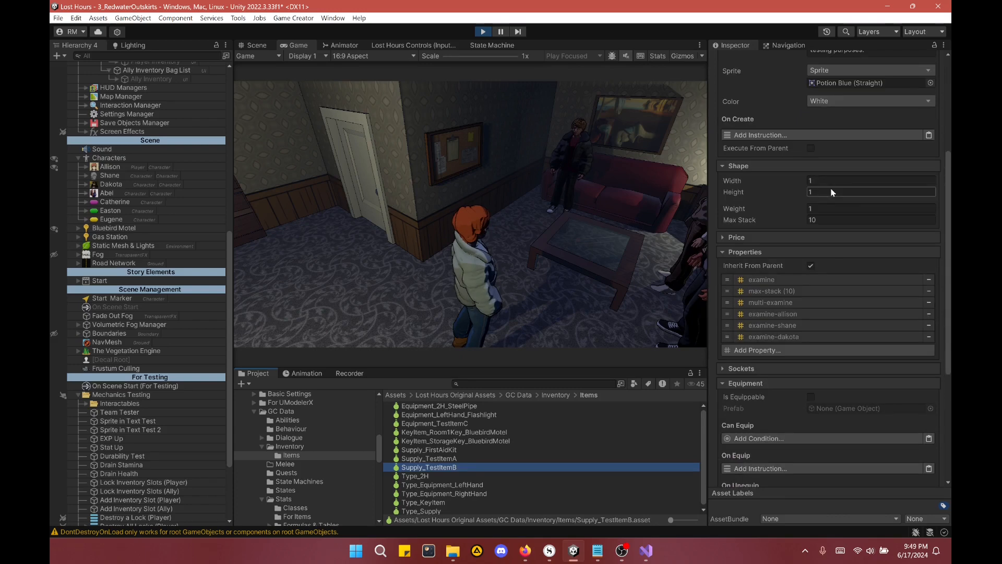
scroll(762, 251, "down", 2)
left_click(771, 255)
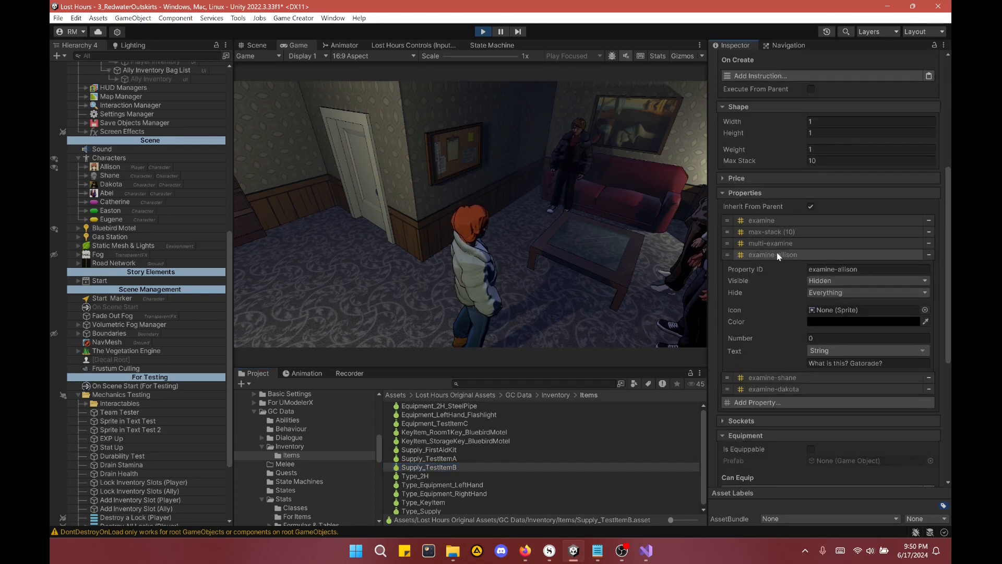
left_click(756, 377)
scroll(757, 374, "down", 2)
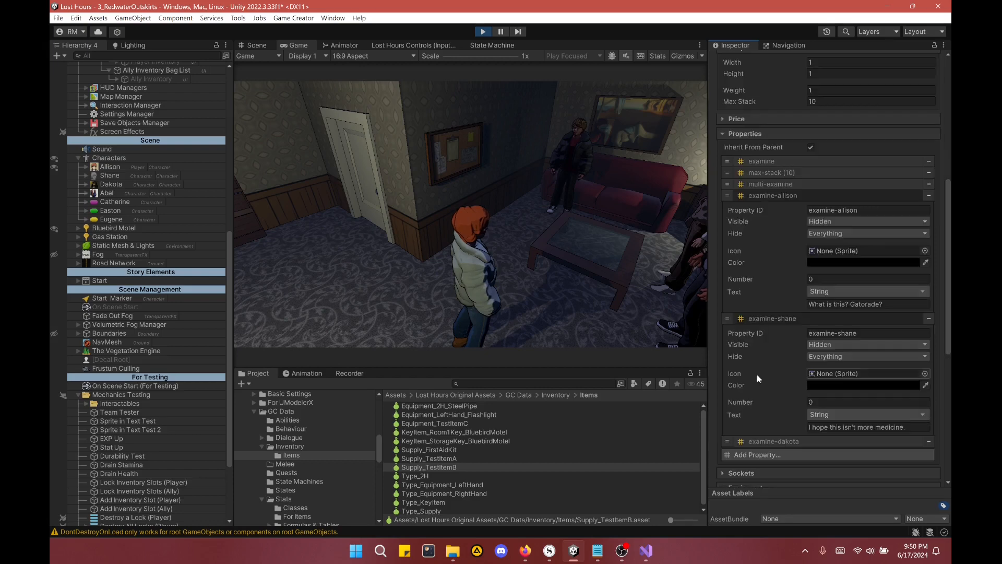
scroll(771, 402, "down", 1)
left_click(771, 410)
scroll(822, 356, "down", 2)
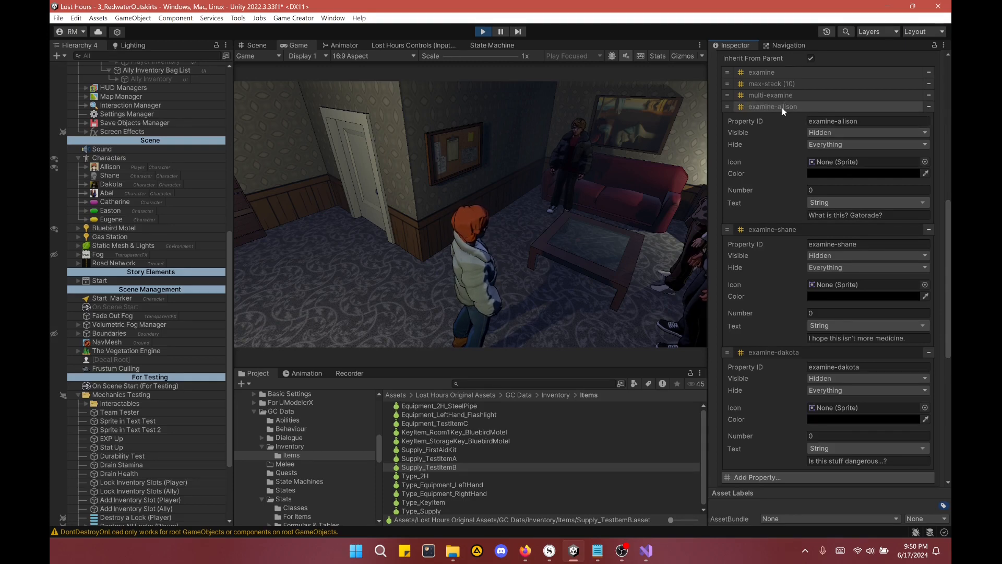
Step: Reopen the inventory in the running game and examine Test Item B in Dakota's inventory
left_click(521, 272)
key("i")
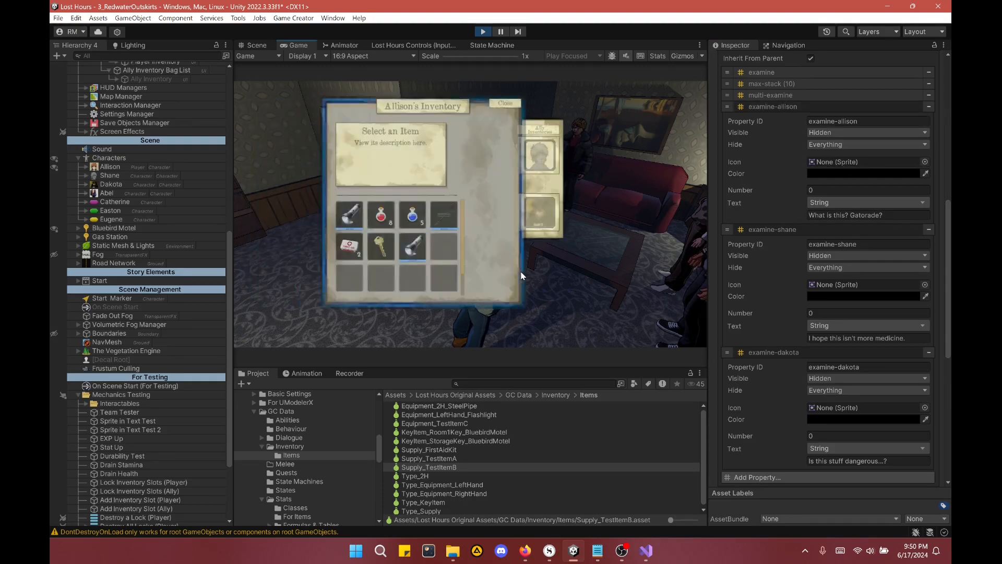
left_click(590, 217)
left_click(547, 213)
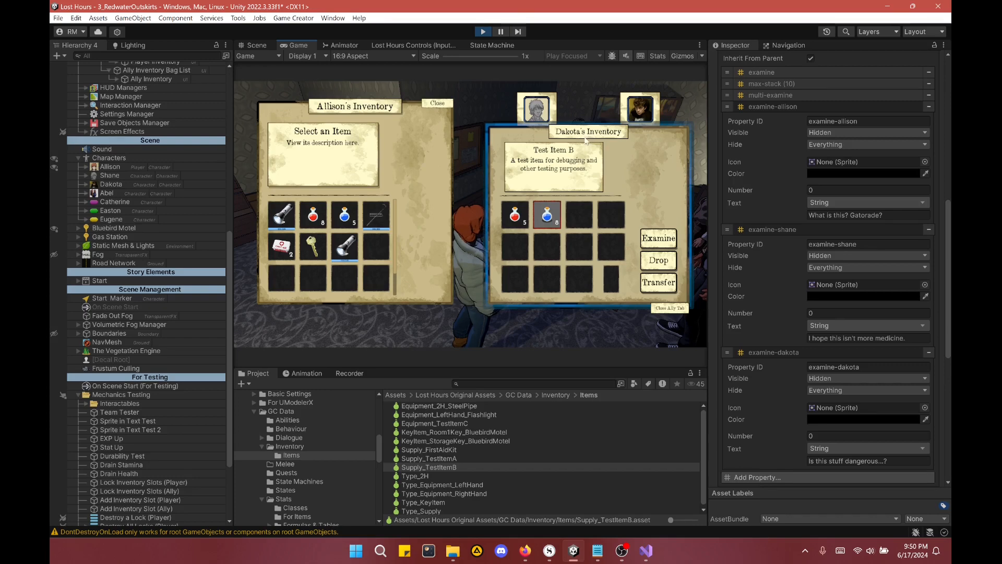
left_click(656, 239)
Step: Switch the selection between Test Item A and Test Item B in Dakota's inventory
left_click(523, 217)
left_click(553, 212)
left_click(518, 216)
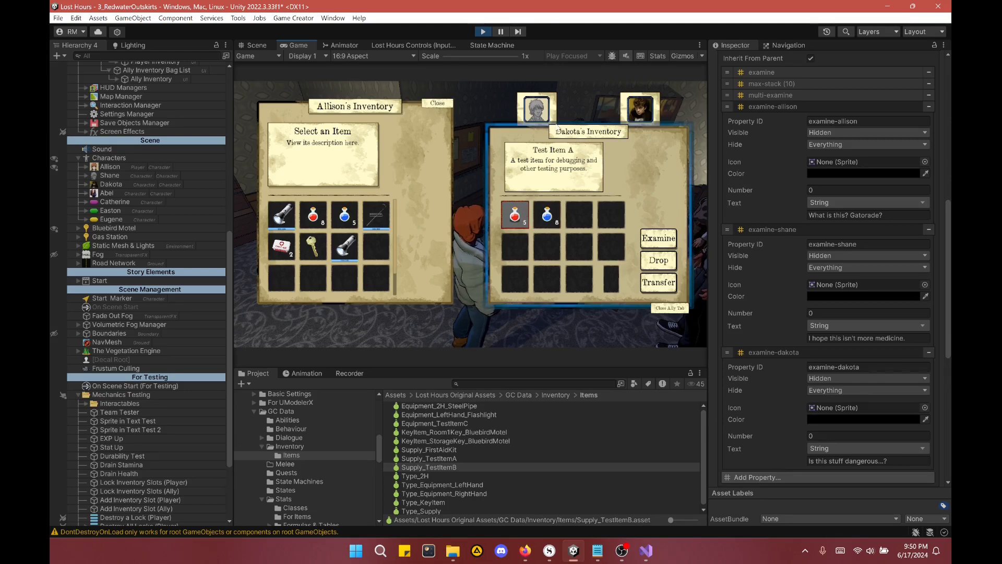
Step: Switch the ally view to Shane and back to Dakota, and select Test Item A in Dakota's inventory
left_click(531, 114)
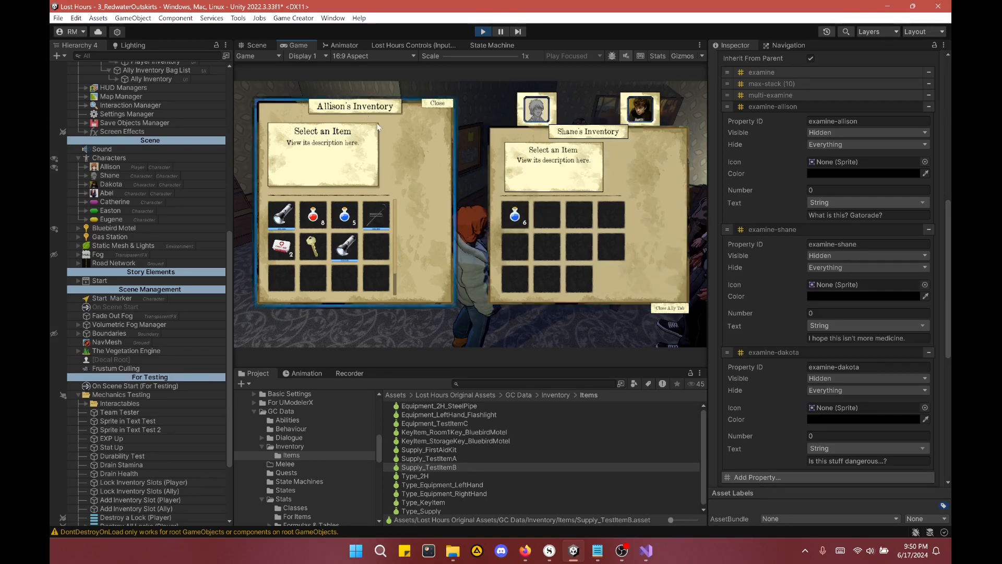
left_click(537, 110)
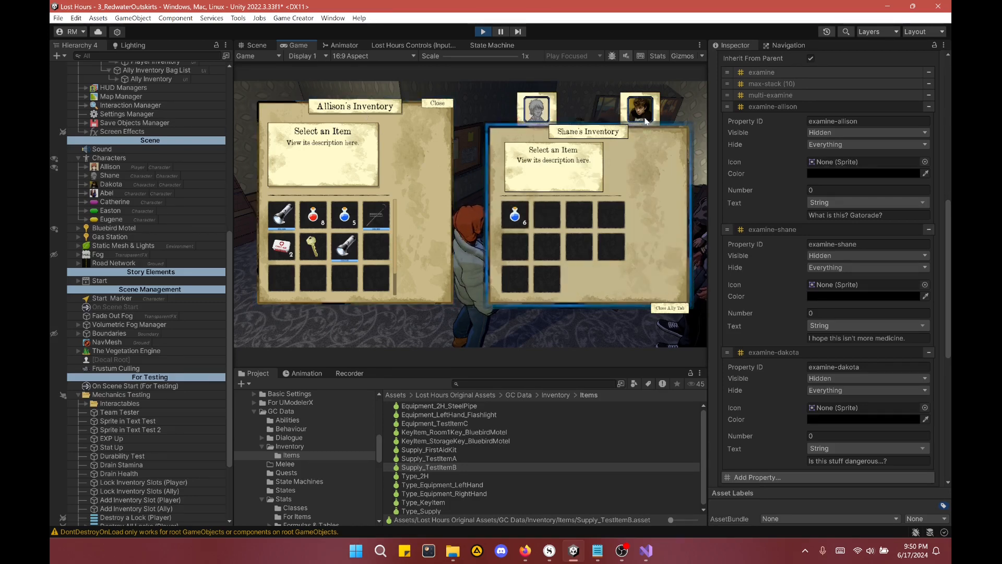
left_click(639, 111)
left_click(519, 222)
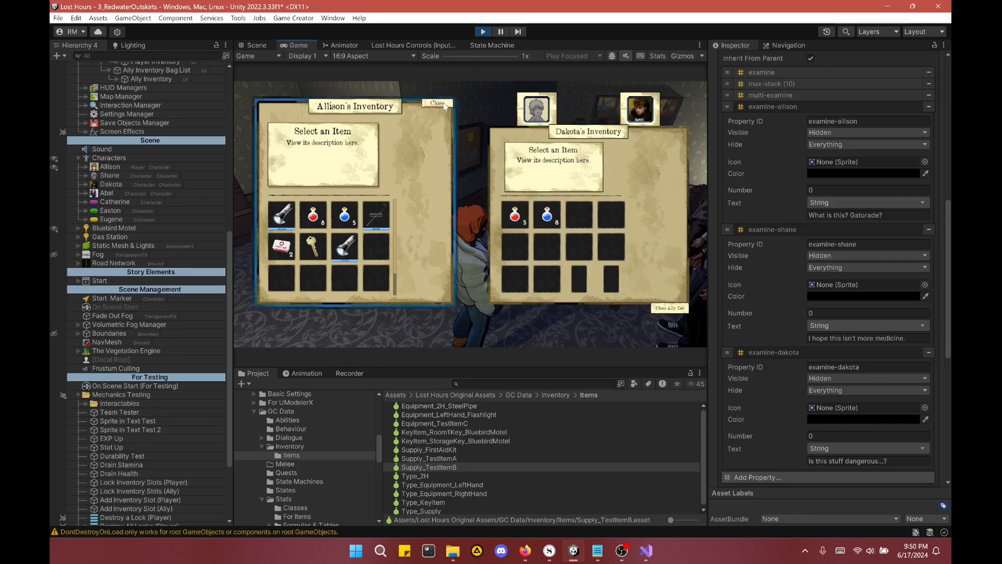
Step: Close the ally tab and Allison's inventory, and walk Allison around the motel lobby
left_click(669, 307)
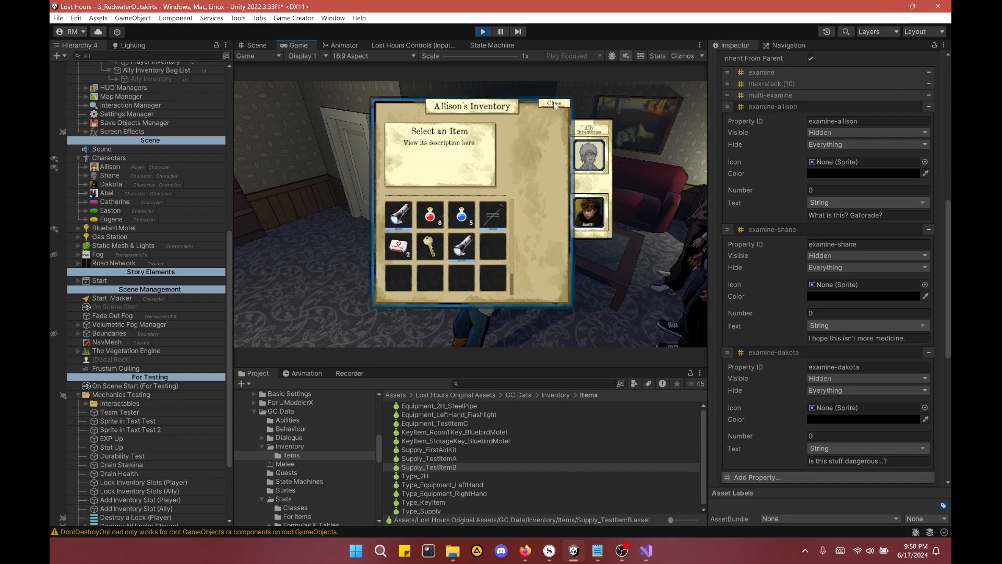
left_click(555, 104)
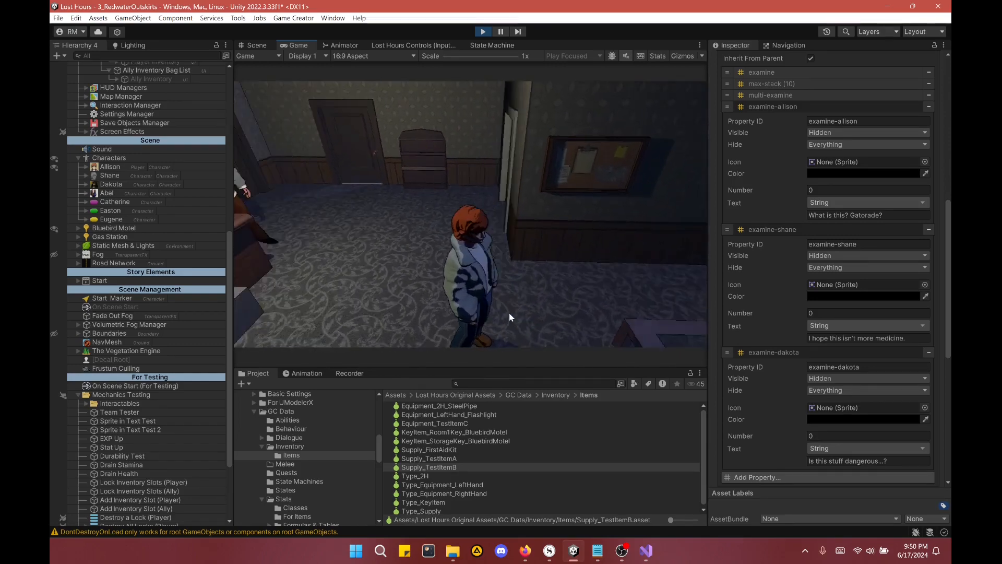
key("w")
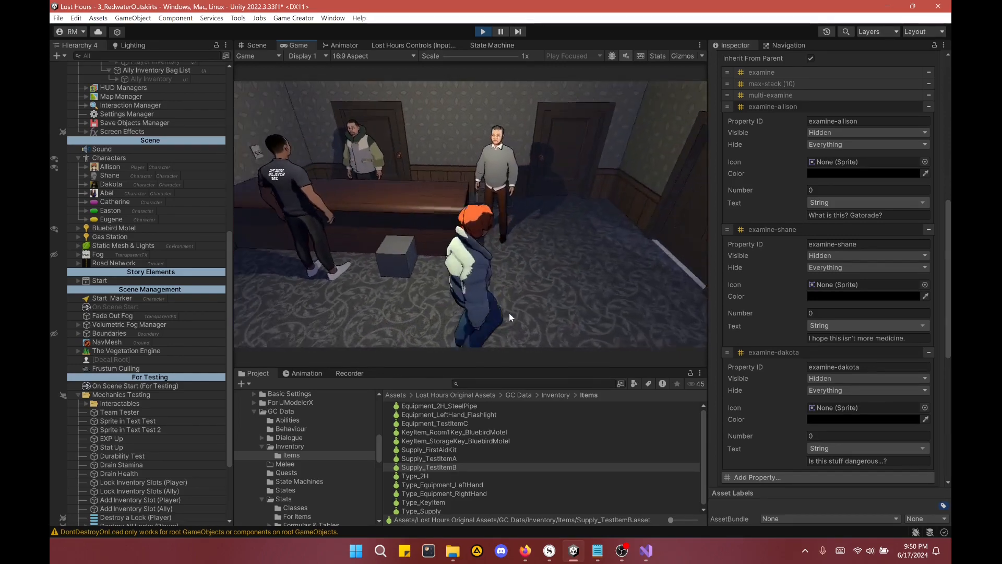
key("w")
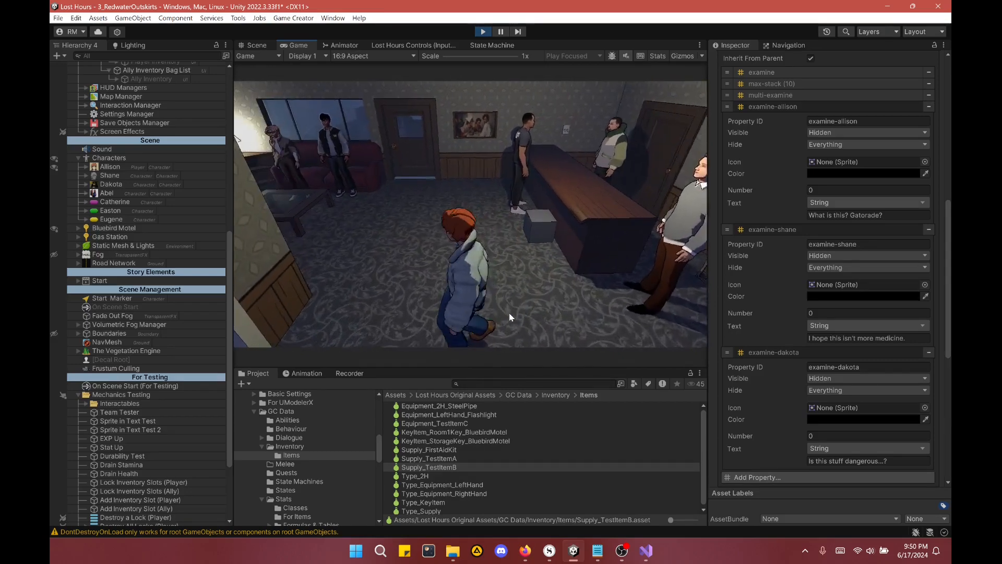
key("w")
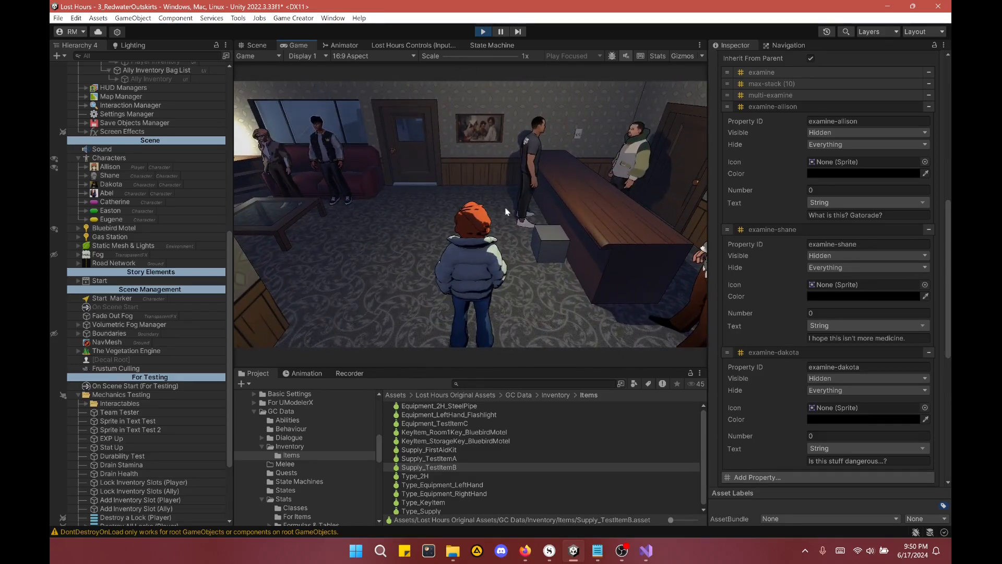
key("w")
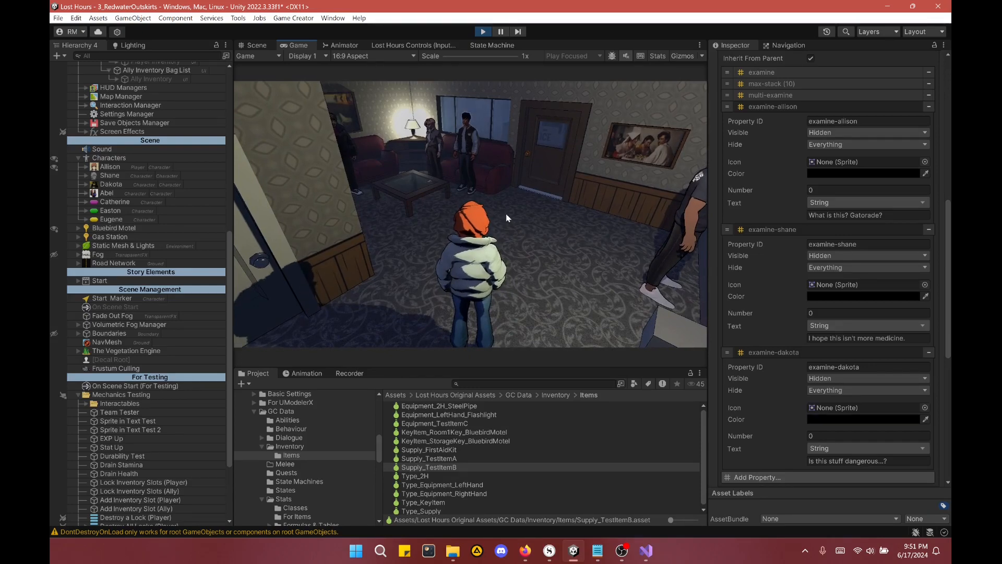
Step: Pause the game and set the console controls platform to PlayStation 4 in the options
key("Escape")
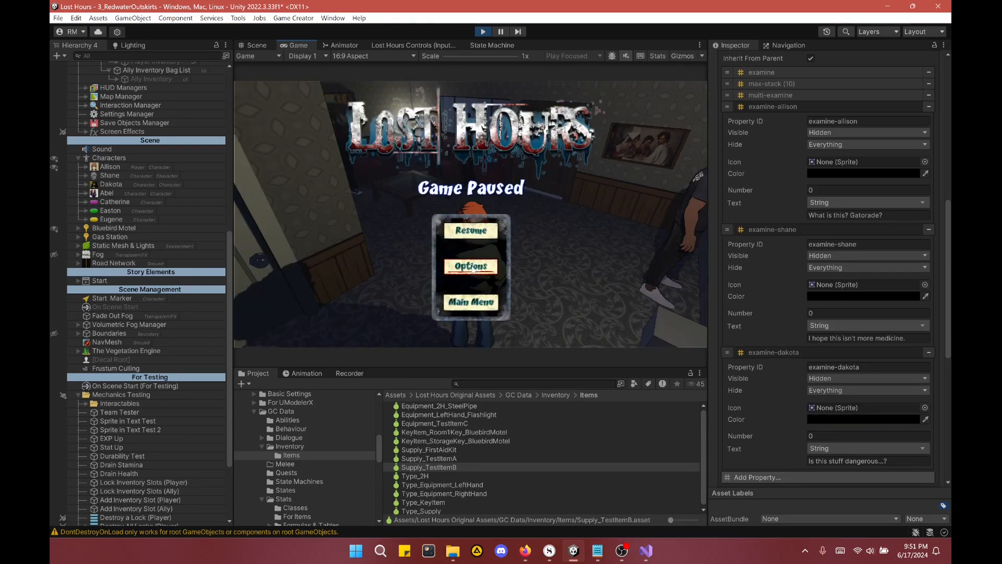
left_click(473, 268)
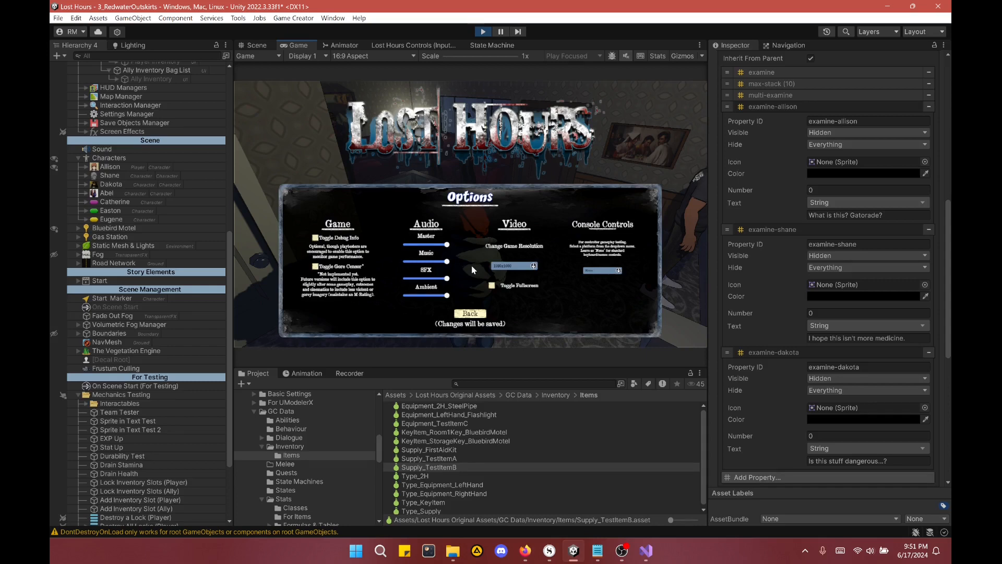
left_click(617, 271)
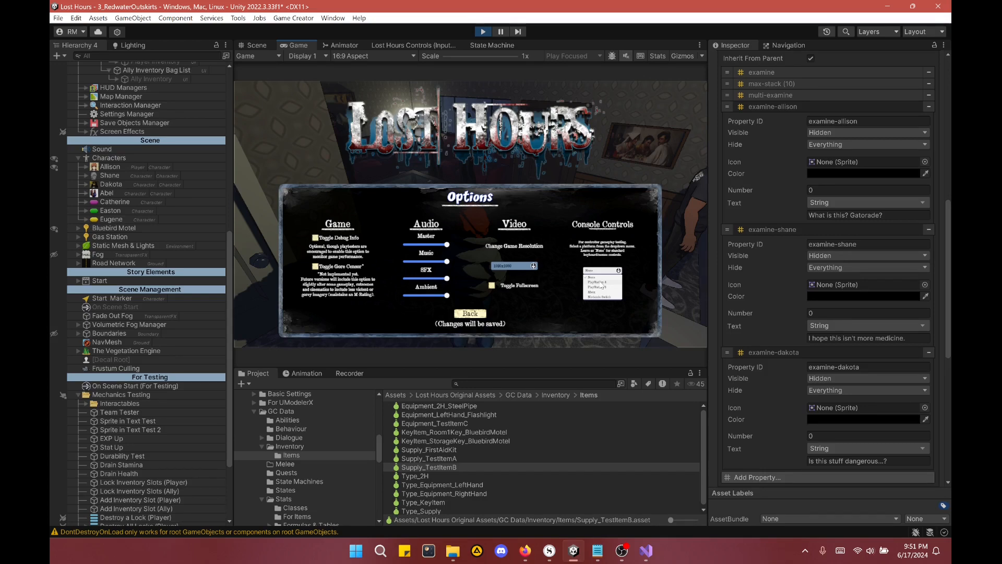
left_click(602, 286)
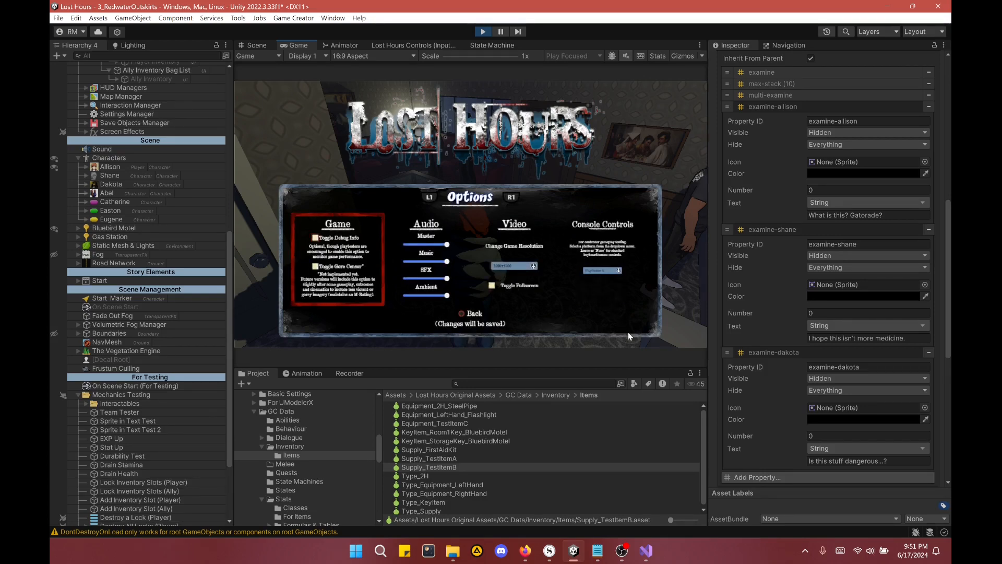
Step: Cycle through the Game, Audio, Video and Console Controls sections of the options to test console navigation
key("Right")
key("Right")
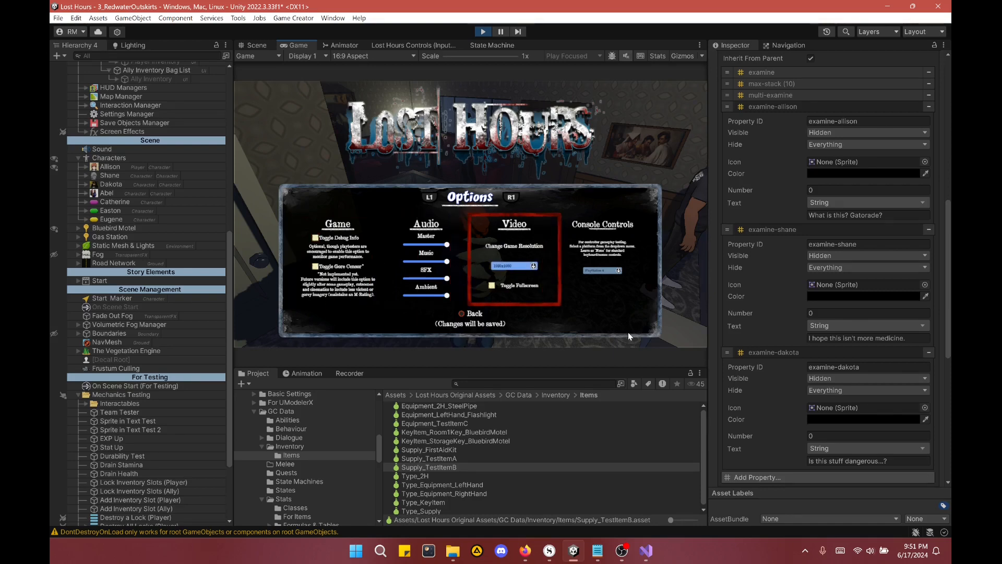
key("Right")
key("Left")
key("Left")
key("Left")
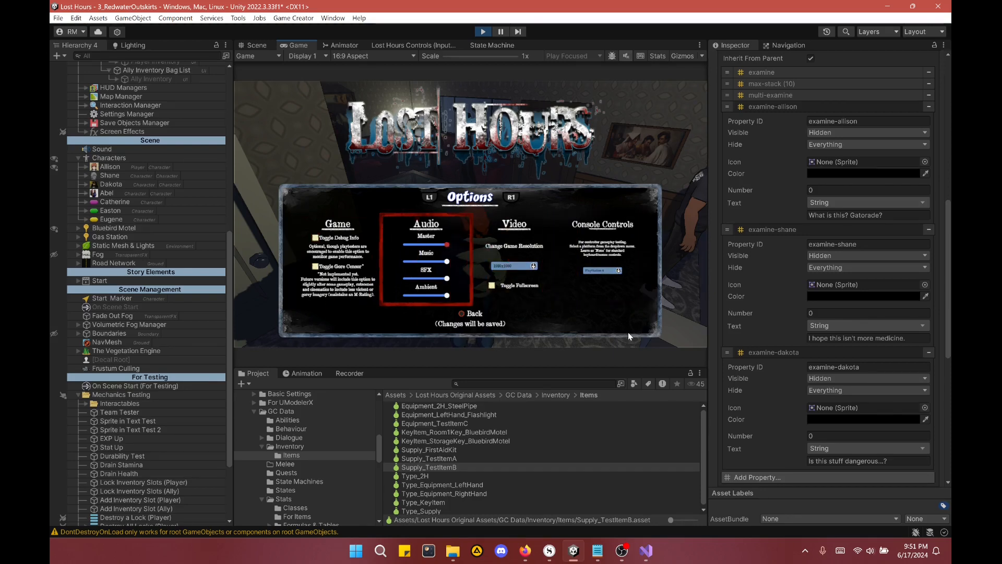
key("Right")
key("Right")
key("Right")
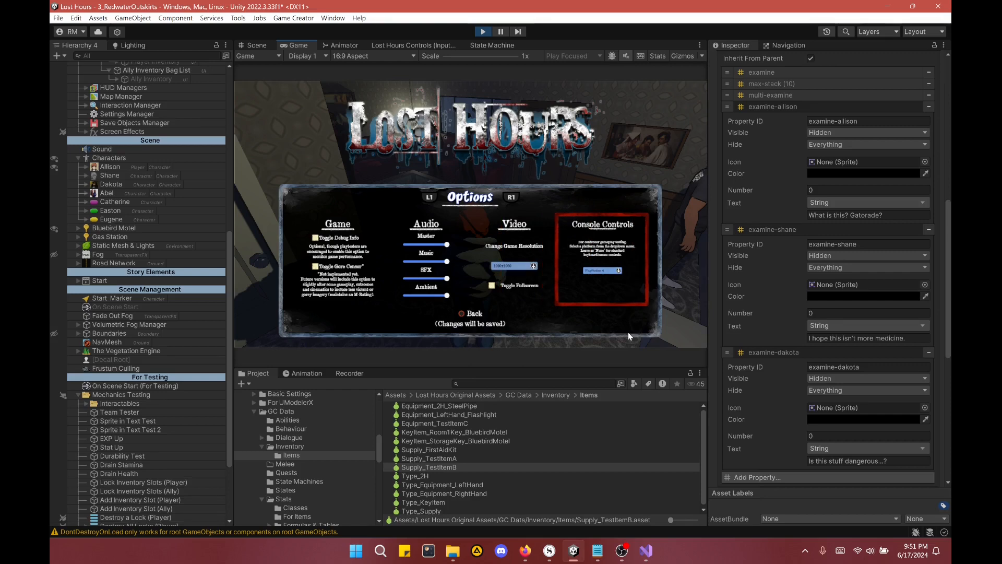
Step: Test the Music and SFX volume sliders in the Audio section and return to the Game section
key("Left")
key("Left")
key("Left")
key("Right")
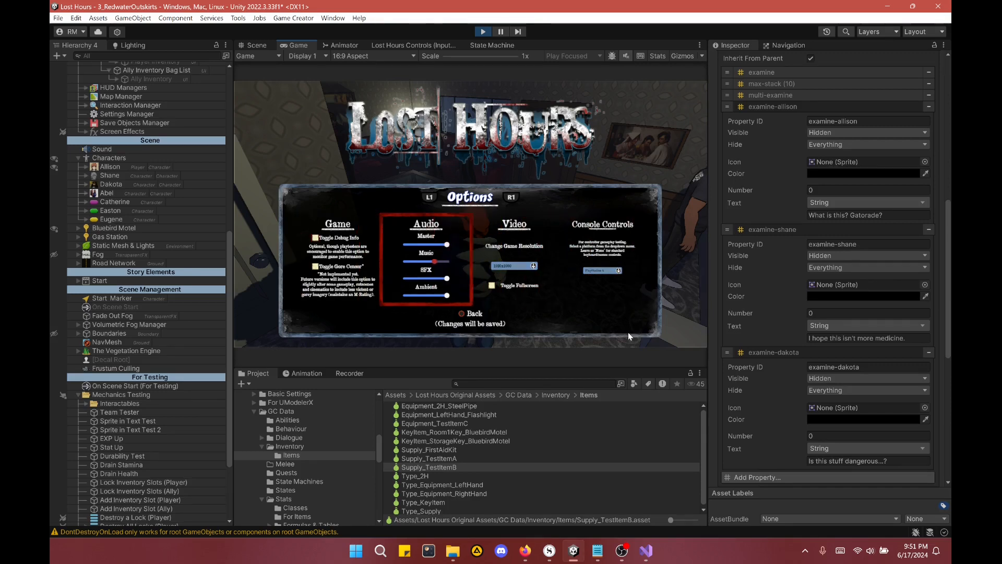
key("Down")
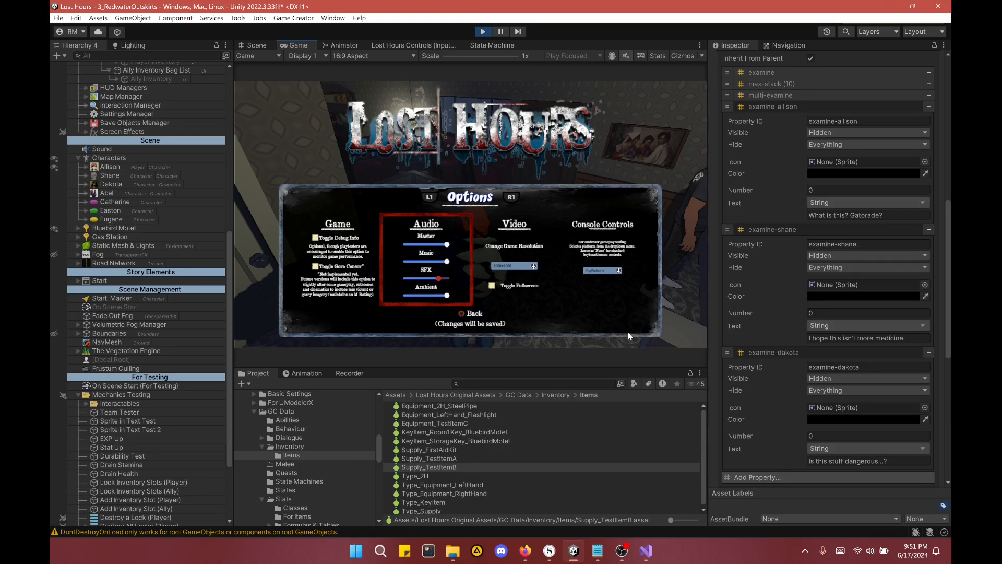
key("Left")
key("Left")
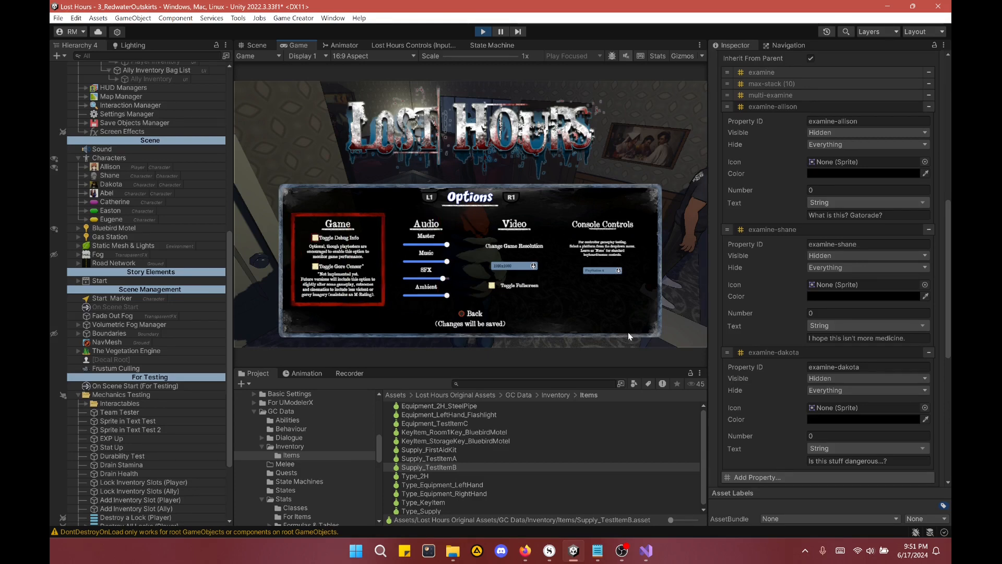
Step: Turn on the debug info, leave the options and resume the game
key("Return")
key("Escape")
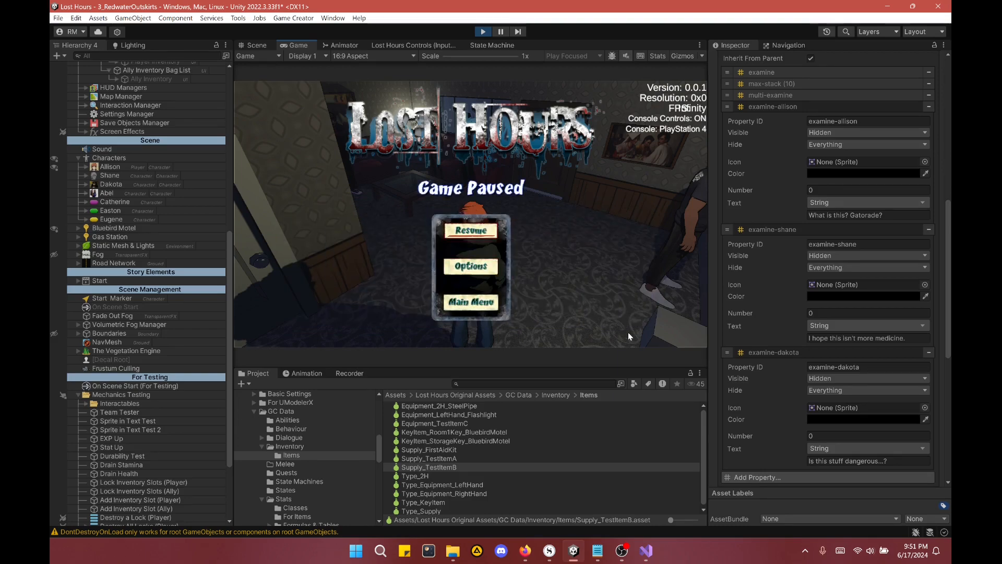
key("Return")
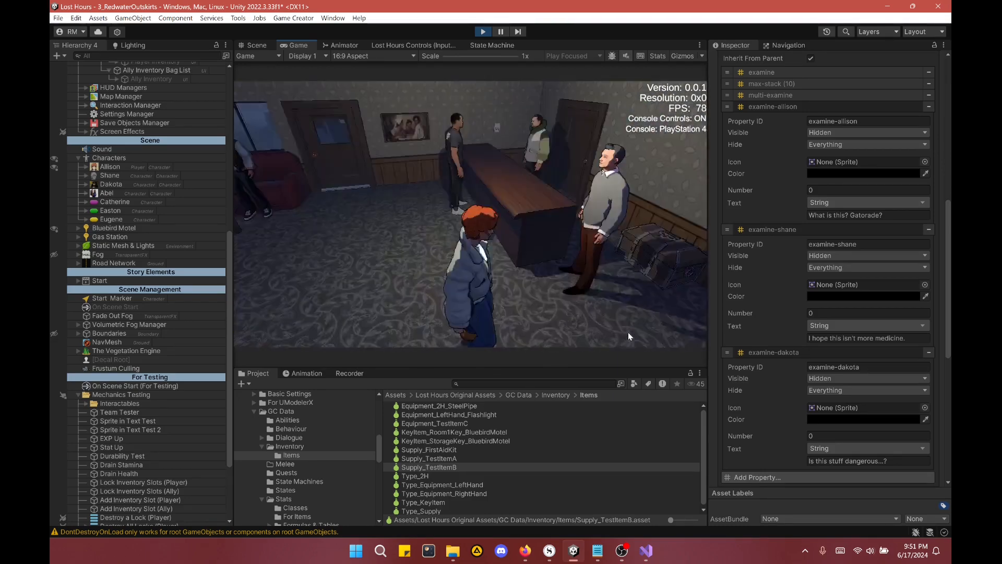
Step: Open Allison's inventory and move the selection through its item slots in all directions using the console controls
key("i")
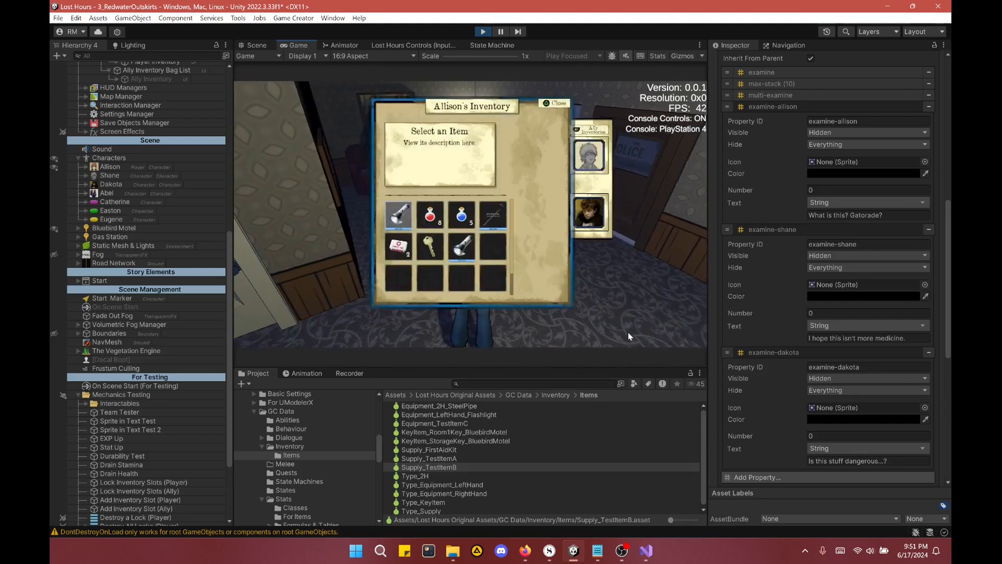
key("Right")
key("Down")
key("Left")
key("Up")
key("Right")
key("Down")
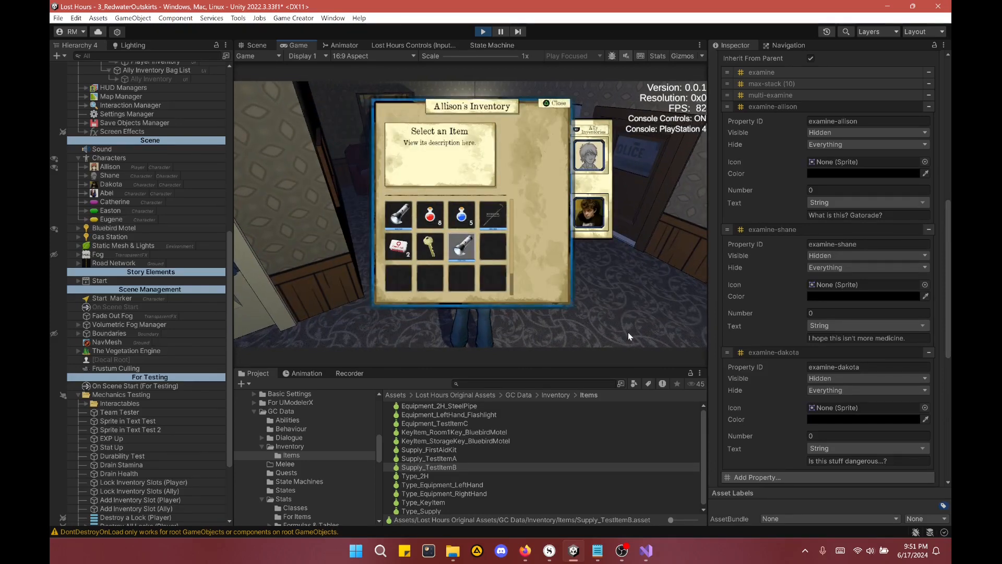
key("Left")
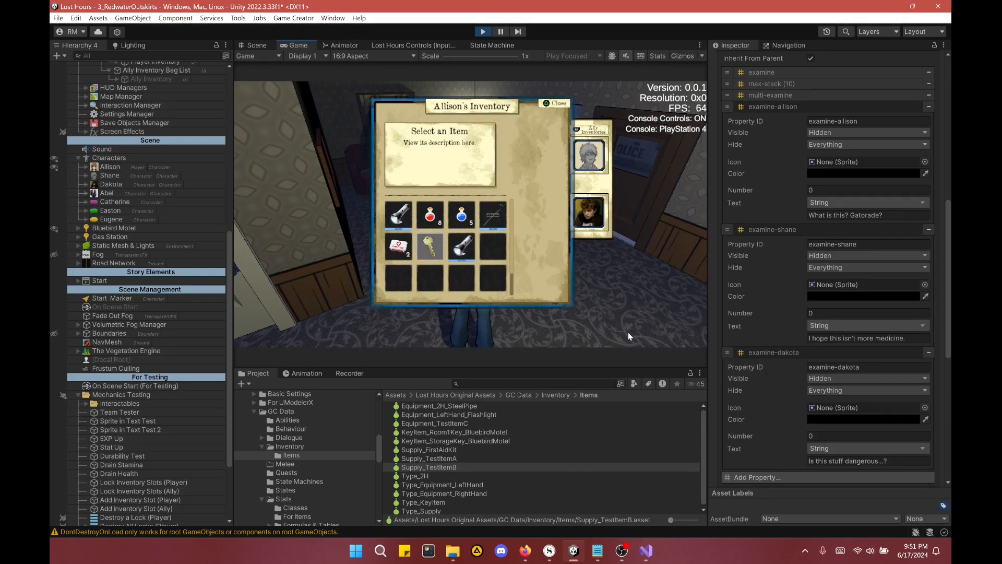
key("Up")
key("Up")
key("Left")
key("Right")
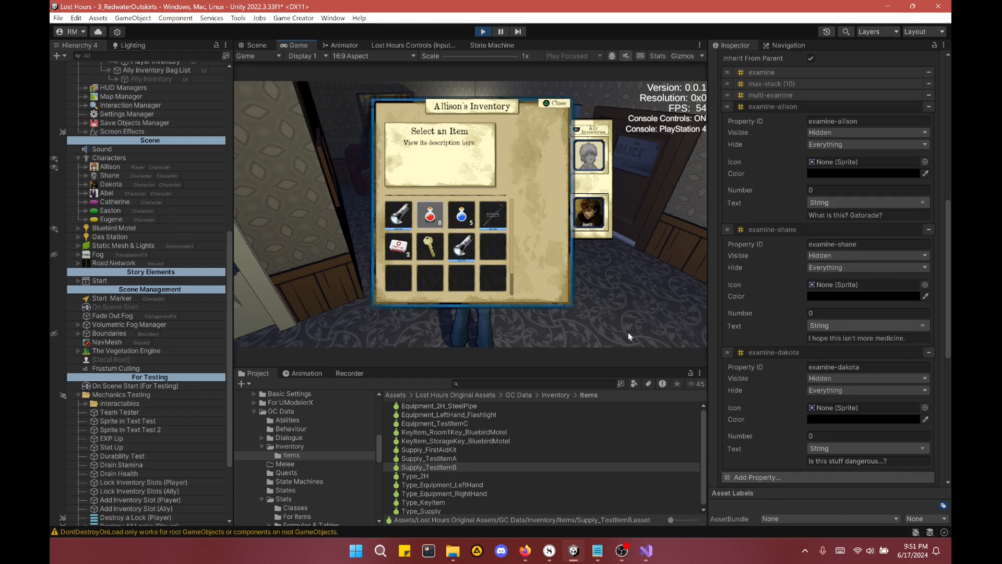
key("Right")
key("Right")
key("Left")
key("Left")
key("Left")
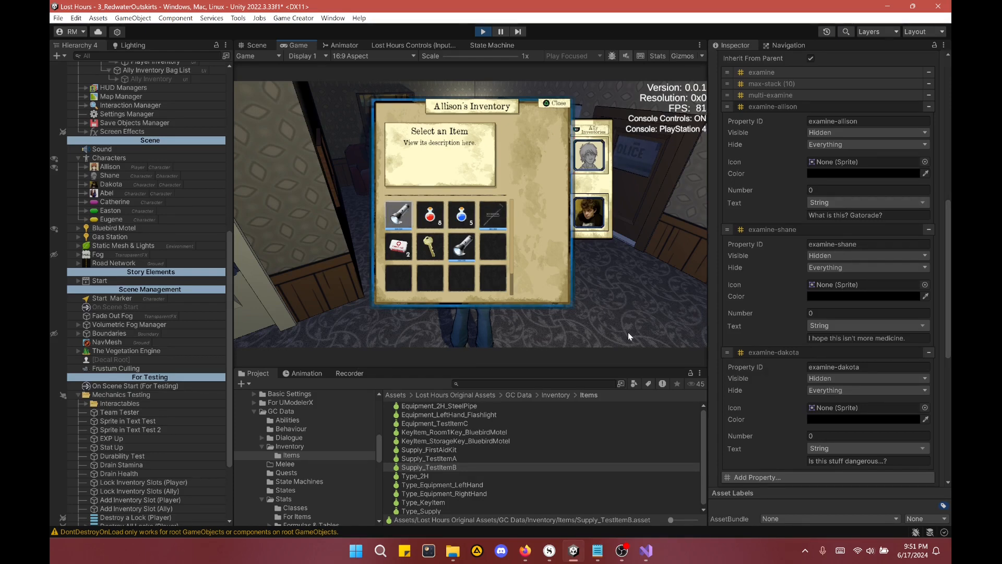
key("Down")
key("Right")
key("Right")
key("Up")
key("Right")
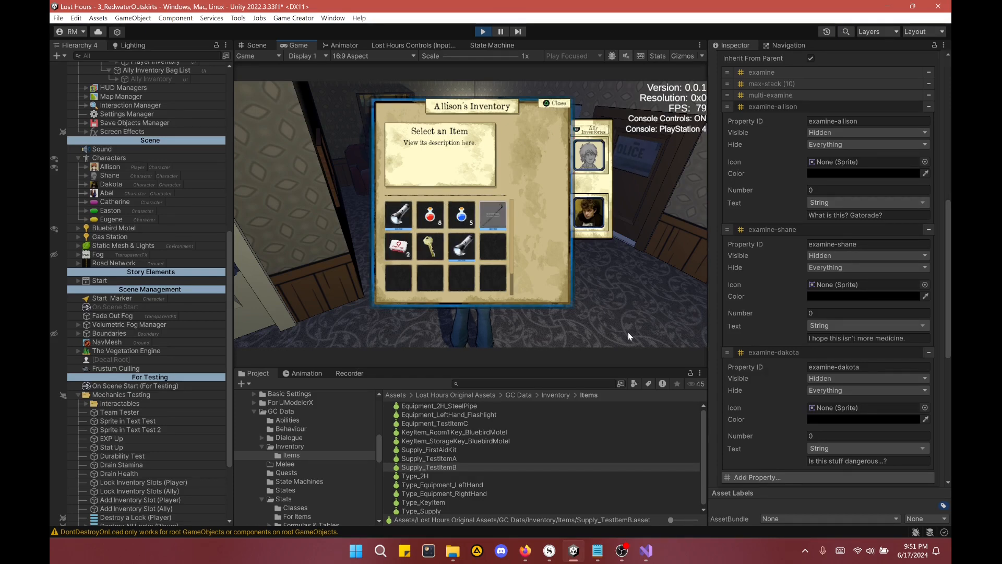
key("Left")
key("Left")
key("Left")
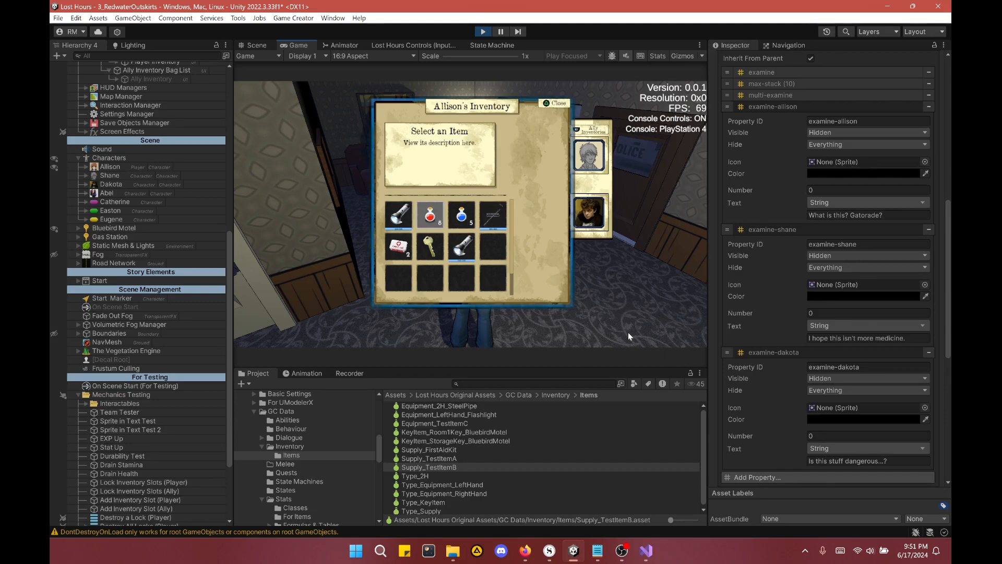
key("Down")
key("Right")
key("Right")
key("Left")
key("Left")
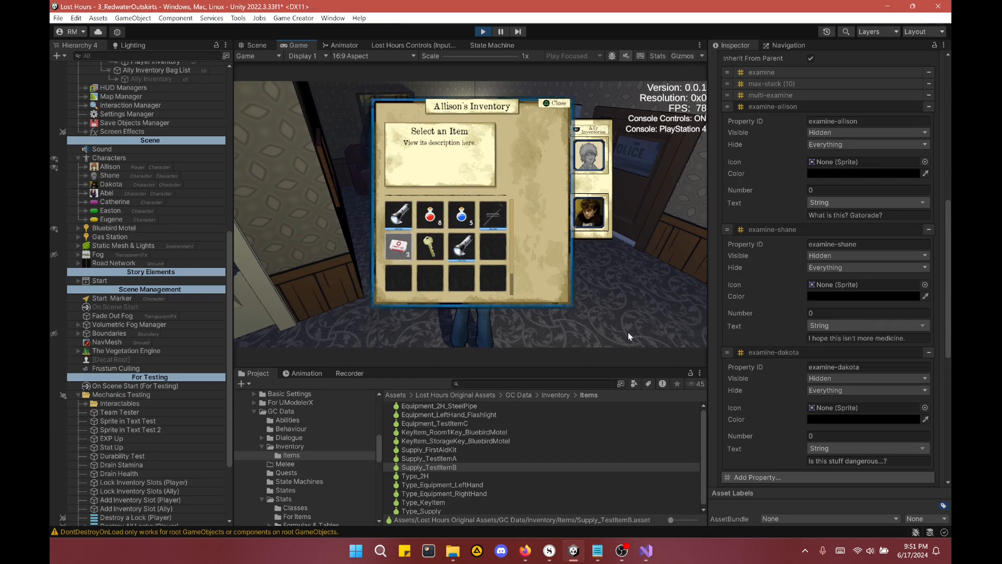
key("Up")
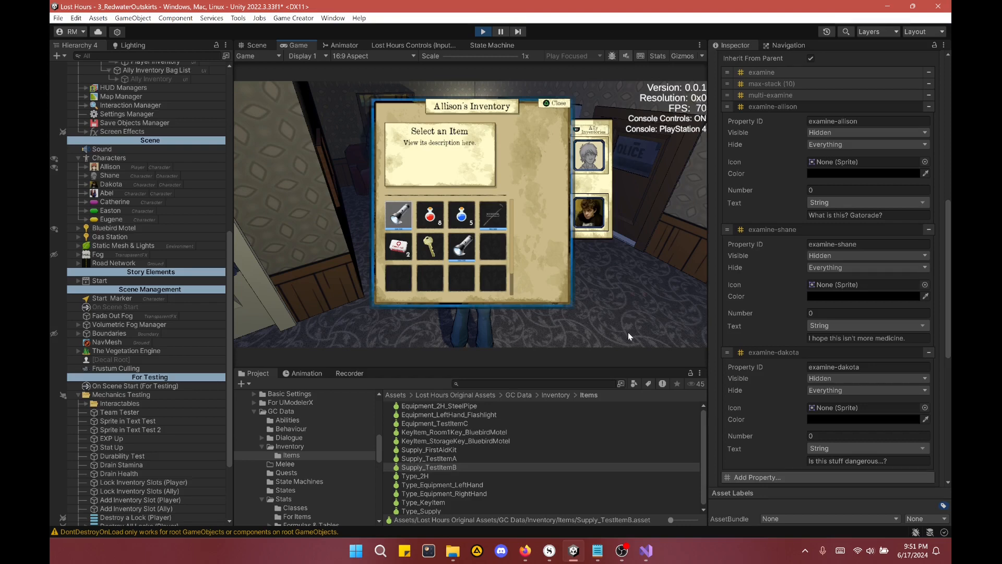
key("Down")
key("Up")
Step: Switch focus to the ally inventories and move the selection back and forth between the two ally portraits
key("Tab")
key("Down")
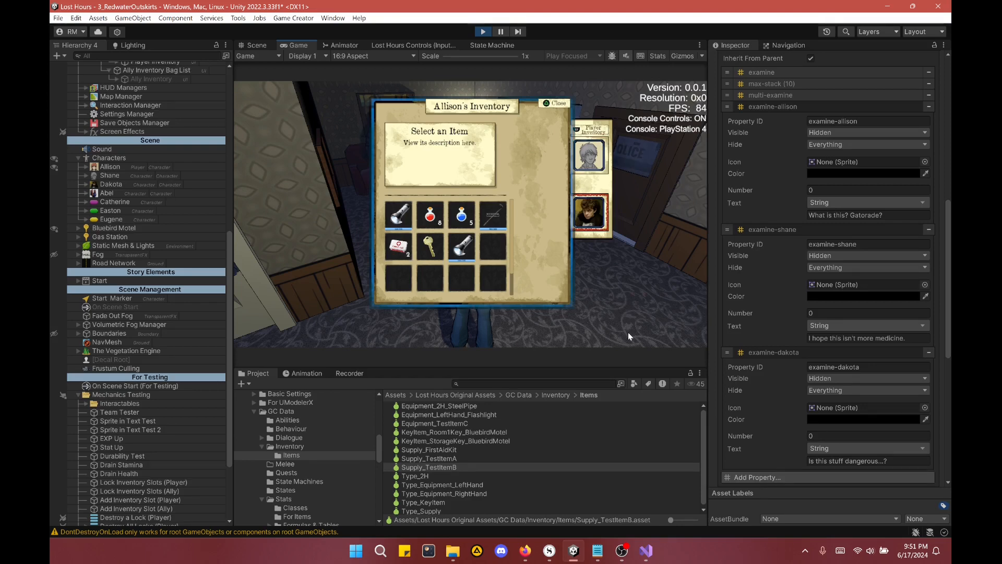
key("Up")
key("Down")
key("Up")
key("Down")
key("Up")
Step: Return focus to the player inventory and move the selection across its first row of items and back
key("Tab")
key("Right")
key("Right")
key("Right")
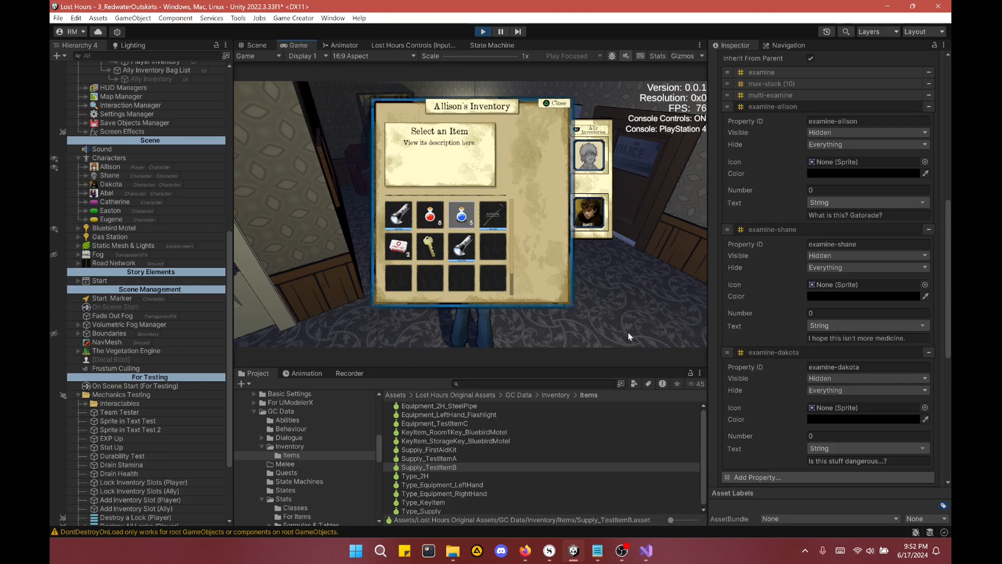
key("Left")
key("Left")
key("Left")
Step: Switch focus back to the ally inventories, move between the portraits and choose the second one
key("Tab")
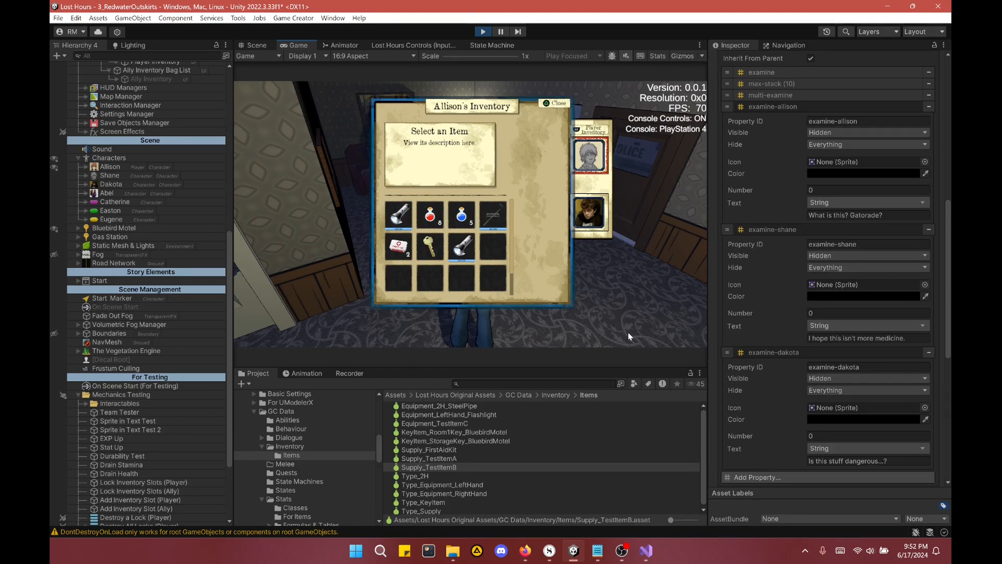
key("Down")
key("Up")
key("Down")
key("Return")
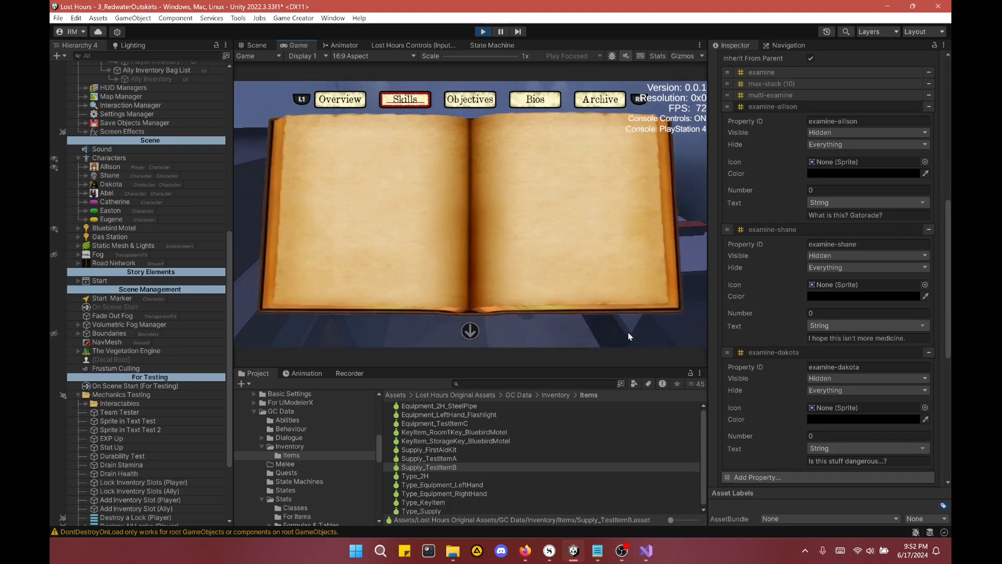
Step: Stop play mode and look through the scene hierarchy from the game managers to the testing objects
left_click(487, 35)
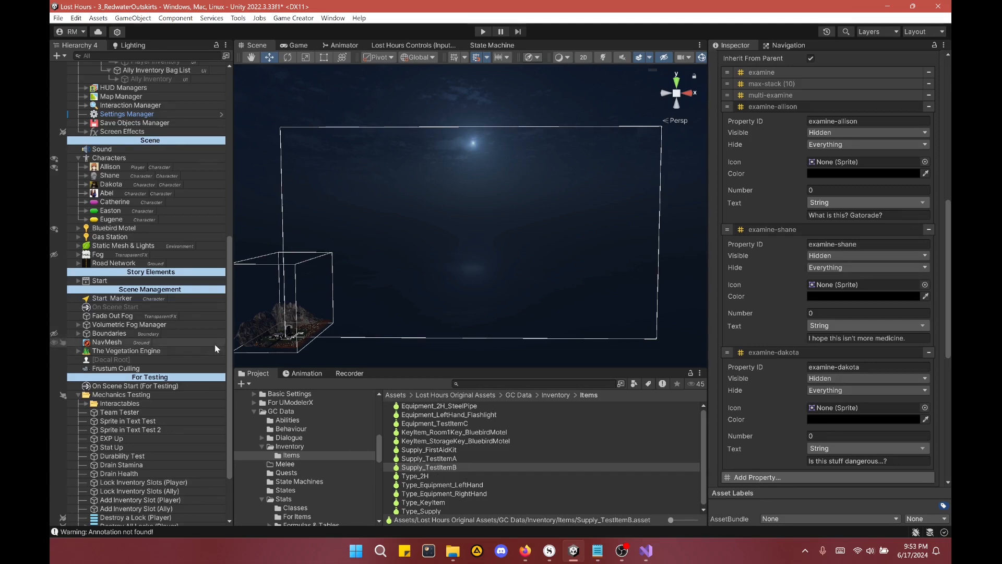
scroll(227, 238, "up", 10)
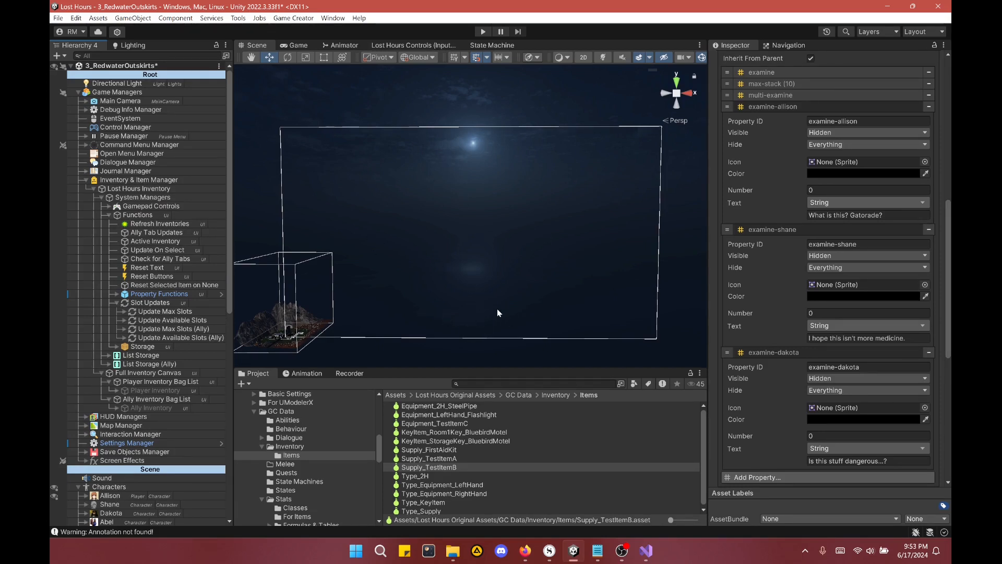
scroll(152, 320, "down", 12)
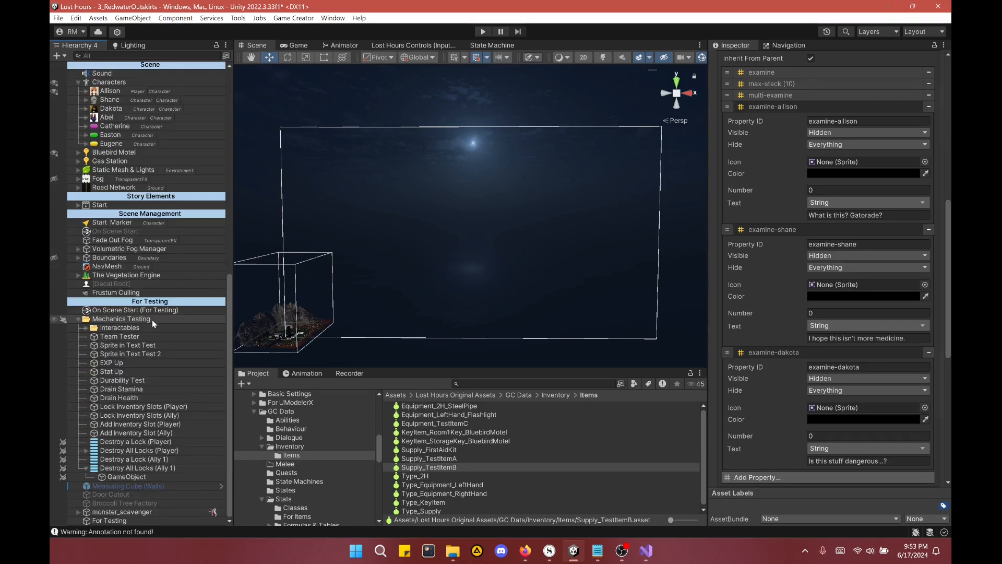
scroll(152, 319, "up", 15)
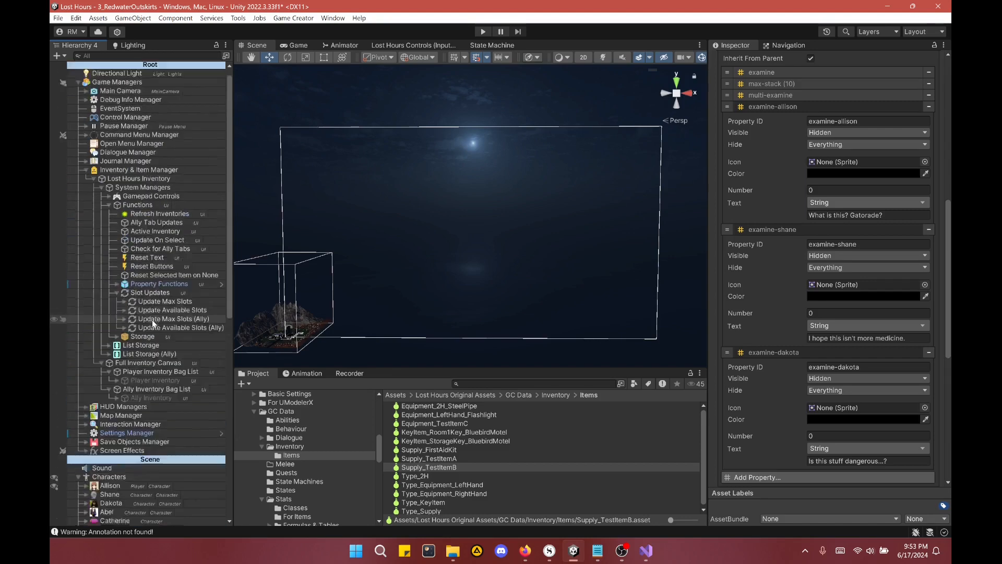
Step: Collapse the Functions group under System Managers in the scene hierarchy
mouse_move(230, 194)
left_mouse_down()
mouse_move(225, 416)
mouse_move(232, 211)
left_mouse_up()
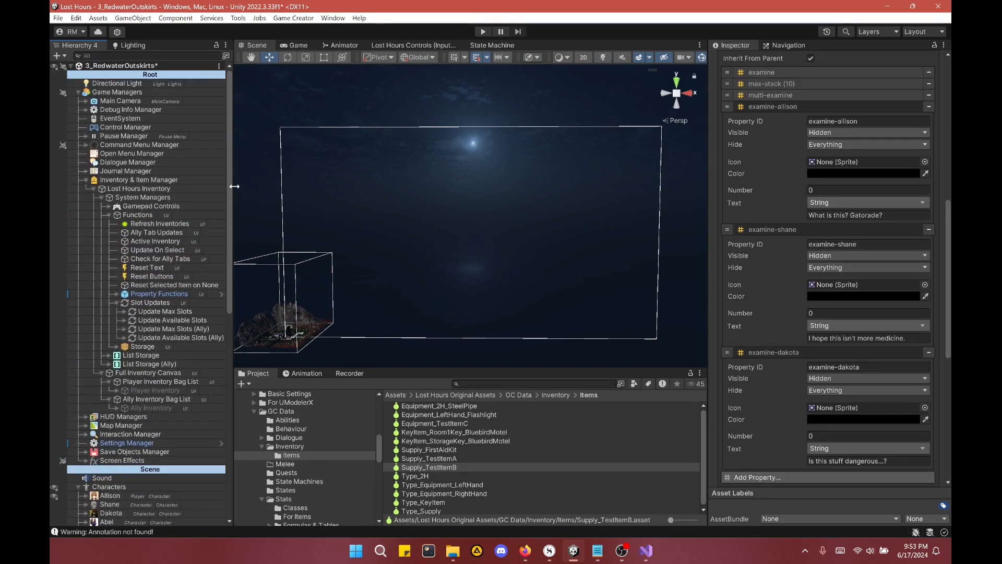
left_click(108, 215)
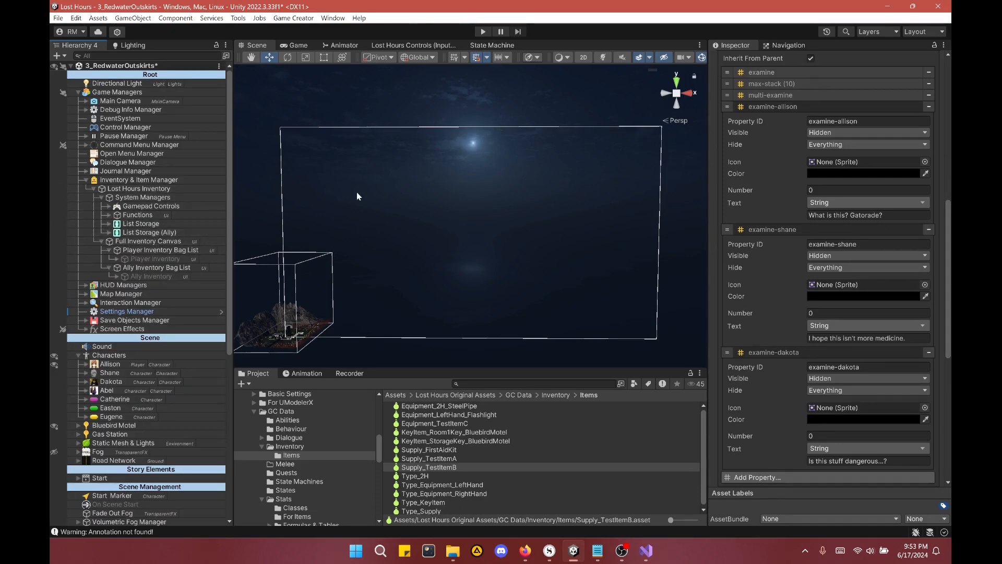
middle_click_drag(380, 180, 397, 188)
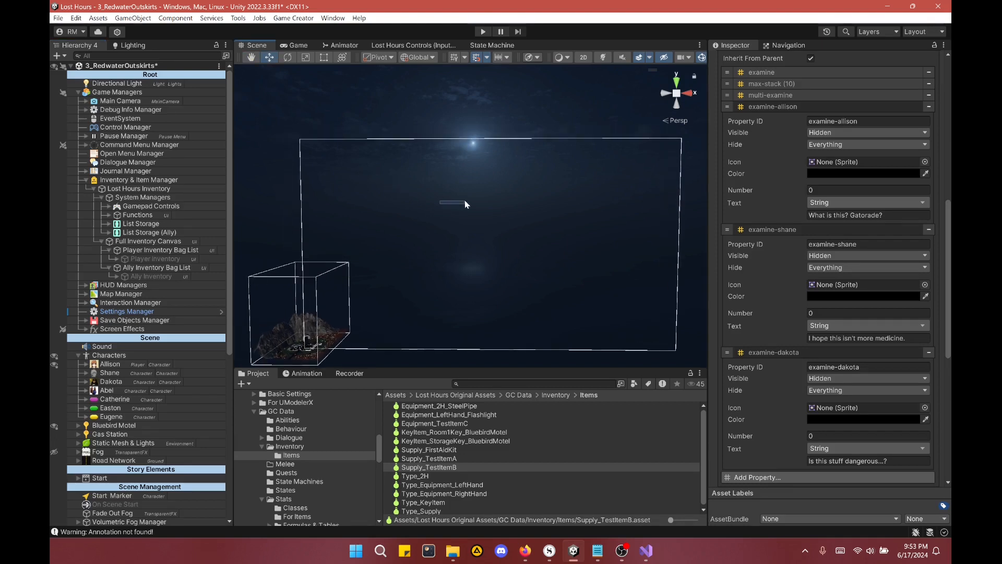
left_click_drag(465, 201, 464, 208)
right_click_drag(465, 210, 430, 205)
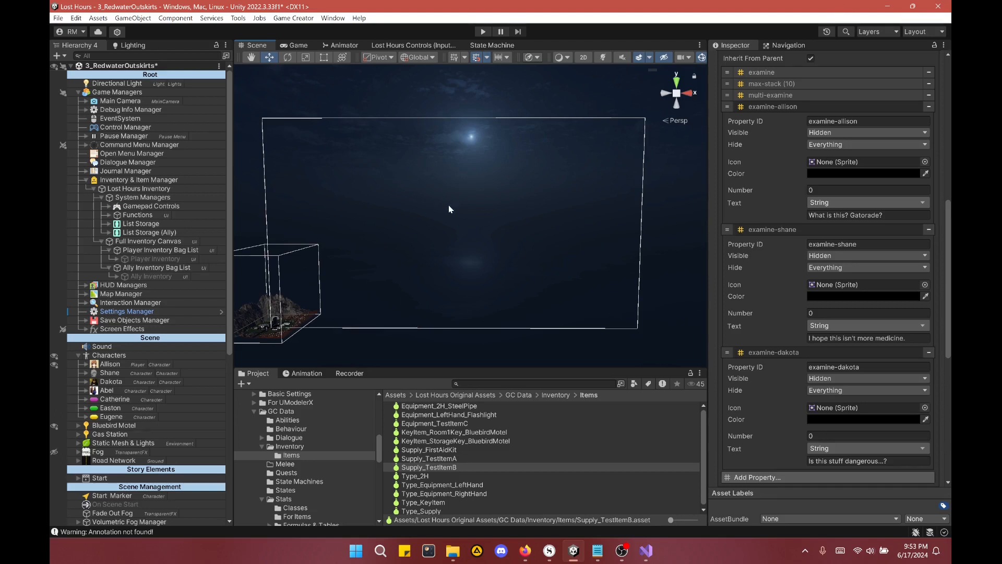
middle_click_drag(449, 206, 466, 216)
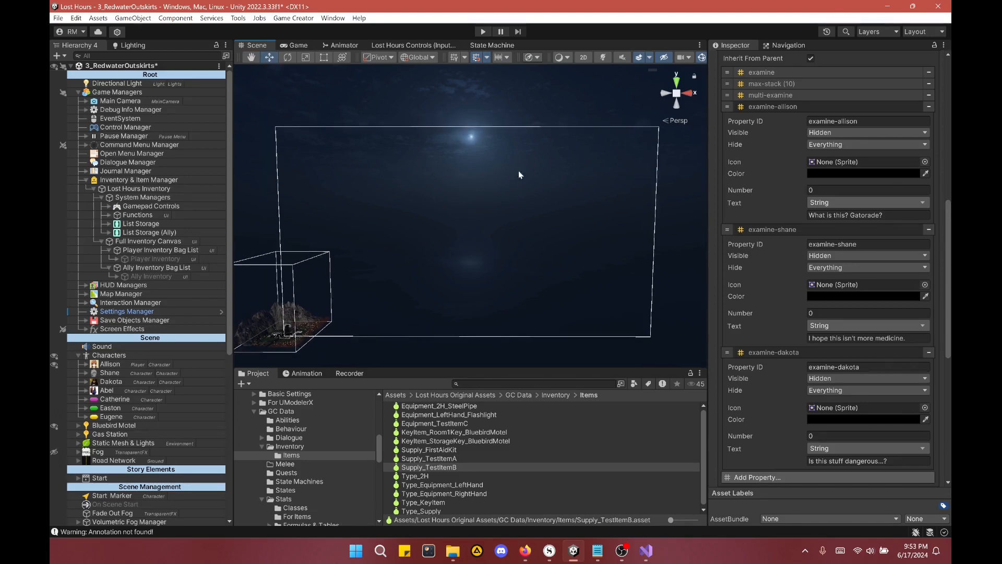
middle_click_drag(522, 225, 511, 243)
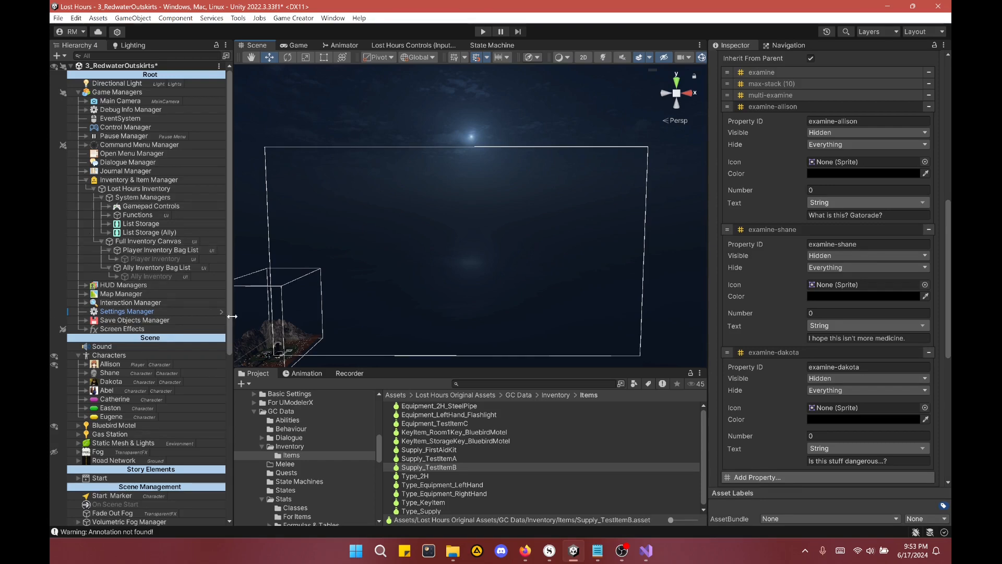
scroll(147, 324, "down", 5)
scroll(147, 324, "down", 2)
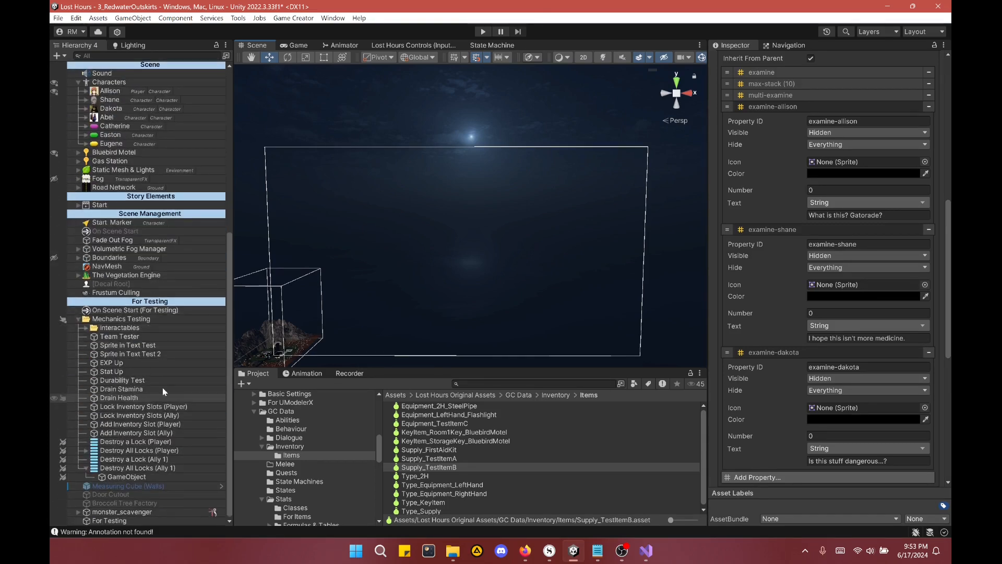
scroll(600, 307, "up", 1)
middle_click_drag(531, 310, 557, 295)
Step: Collapse the examine-allison, examine-shane and examine-dakota properties of the Supply_TestItemB item
left_click(786, 232)
left_click(778, 106)
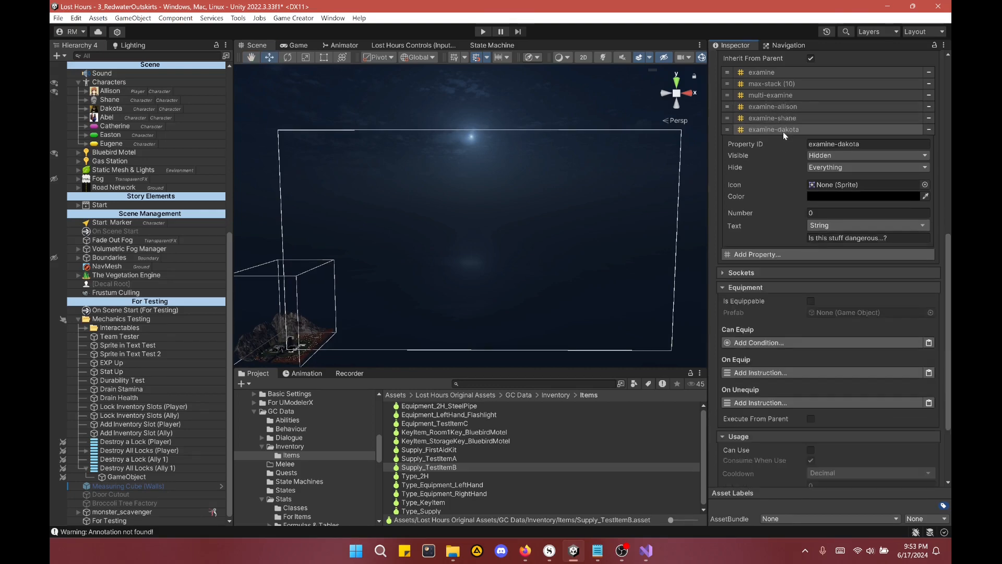
left_click(783, 132)
middle_click_drag(438, 231, 432, 222)
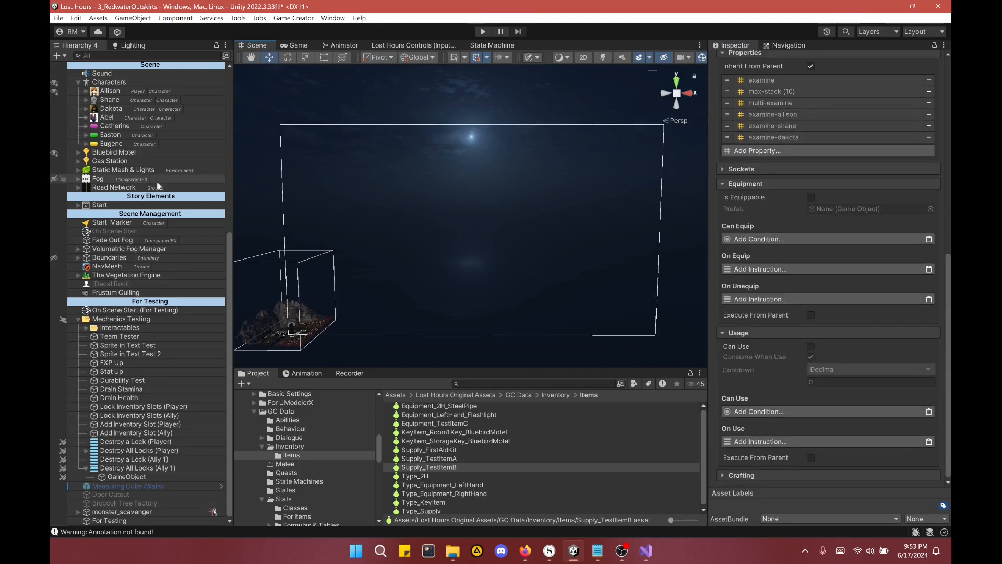
Step: Select the Player Inventory object under Player Inventory Bag List and expand it to look through its children
scroll(158, 185, "up", 10)
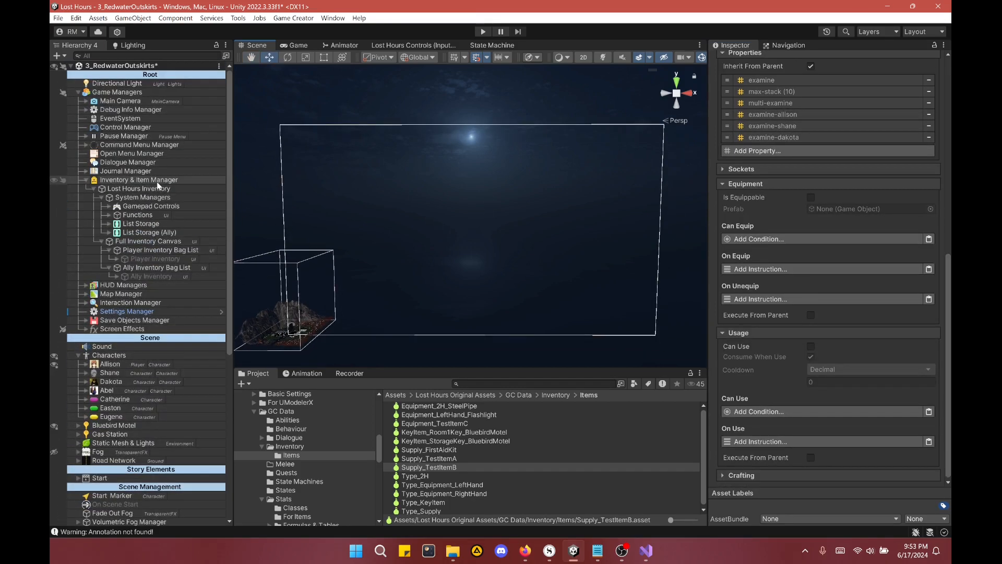
left_click(120, 258)
left_click(115, 259)
scroll(147, 307, "down", 10)
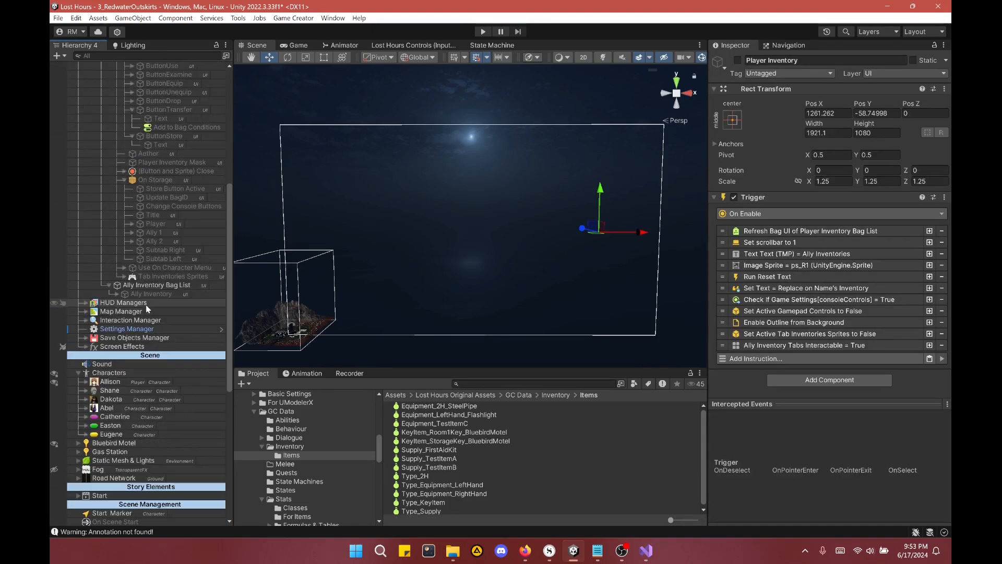
Step: Expand the Ally Inventory object and collapse its Ally Only Functions, Ally Tabs and Sections groups
left_click(117, 293)
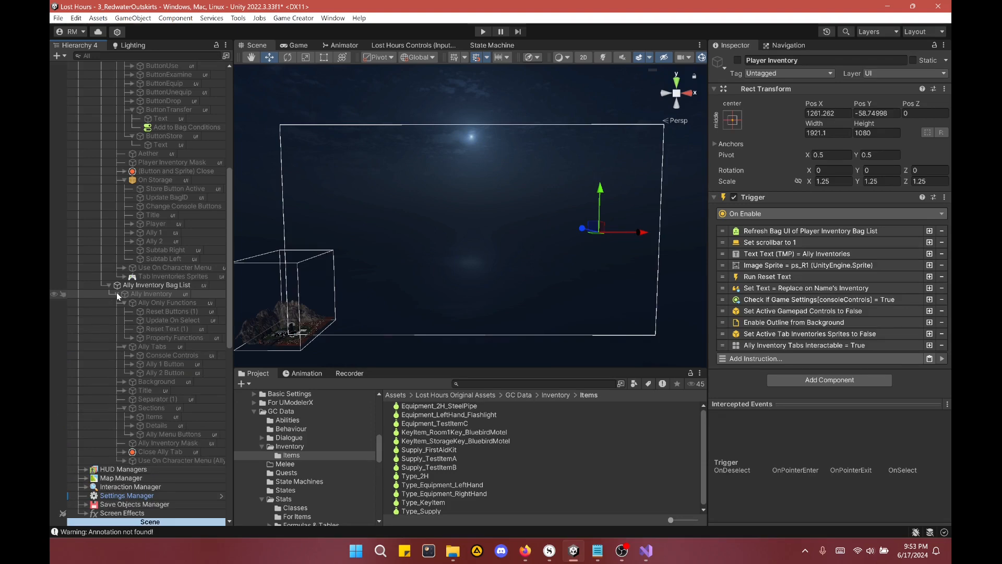
left_click(124, 302)
left_click(124, 312)
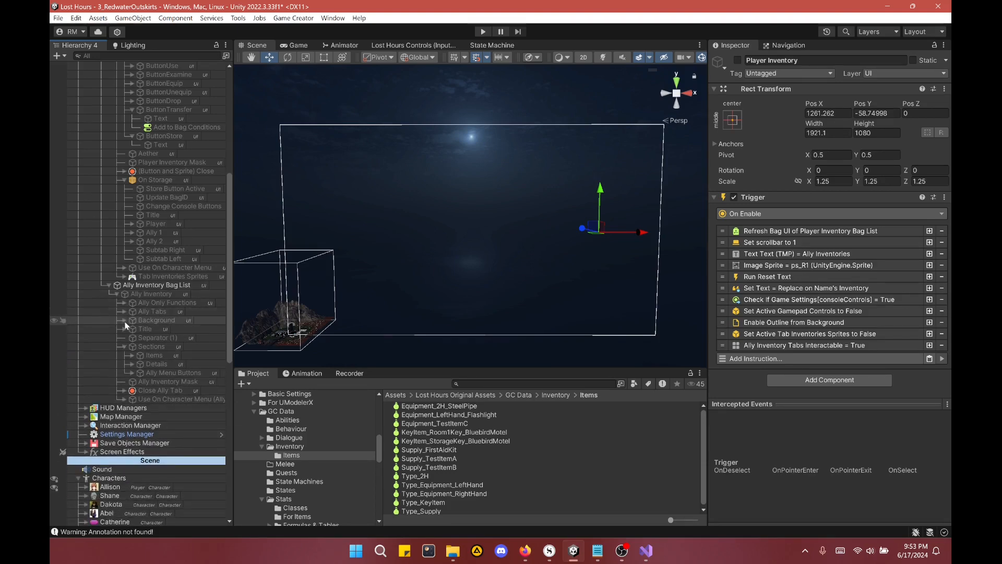
left_click(124, 346)
Step: Collapse the Player Inventory and Ally Inventory objects, and select Ally Inventory to view its triggers
scroll(159, 355, "up", 4)
scroll(159, 354, "up", 4)
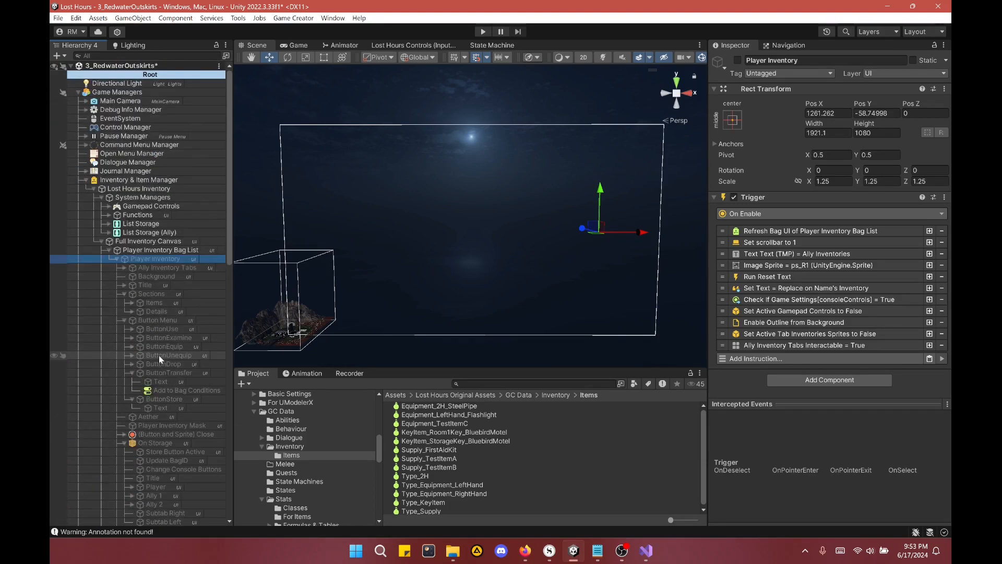
left_click(115, 259)
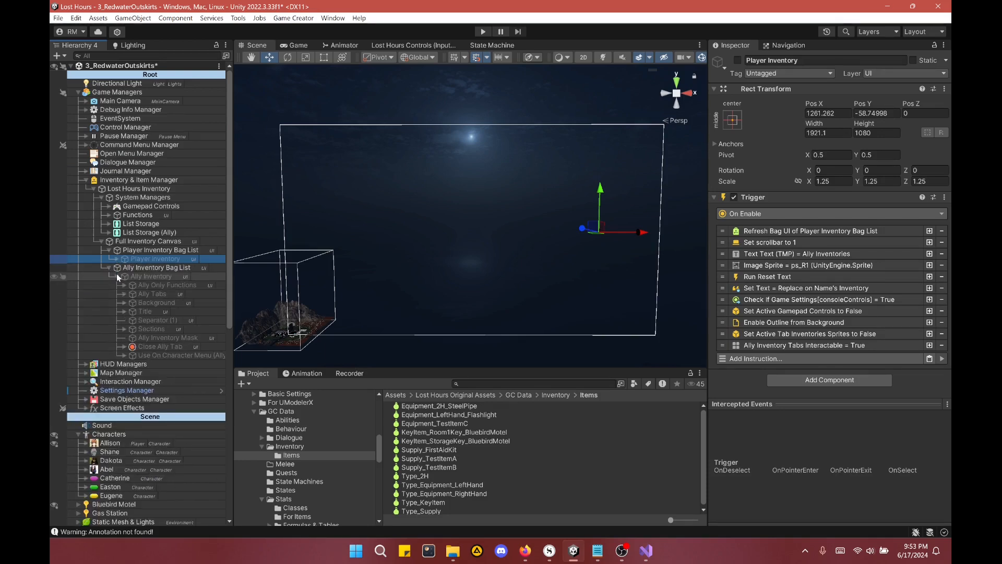
left_click(117, 275)
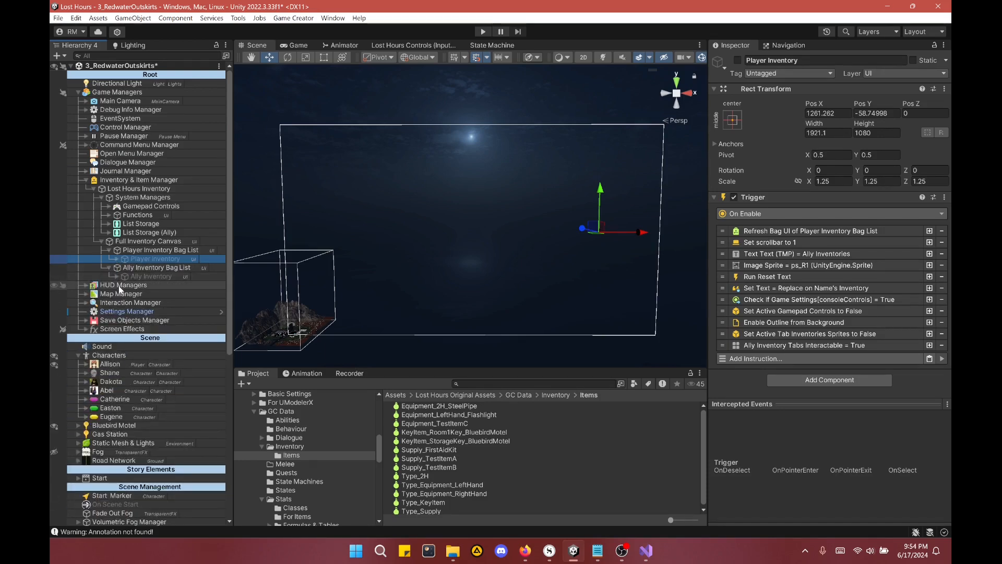
left_click(164, 277)
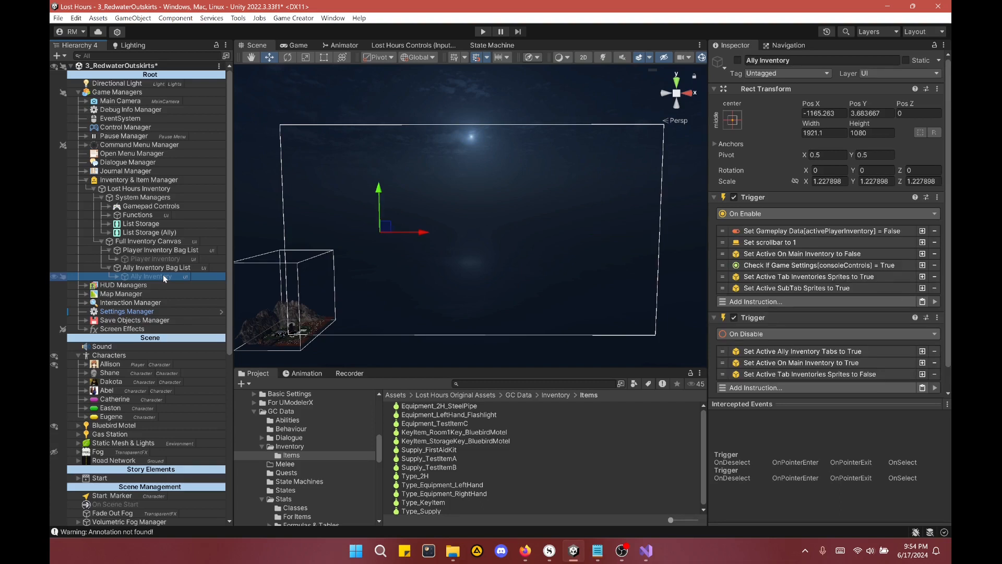
middle_click_drag(365, 265, 367, 264)
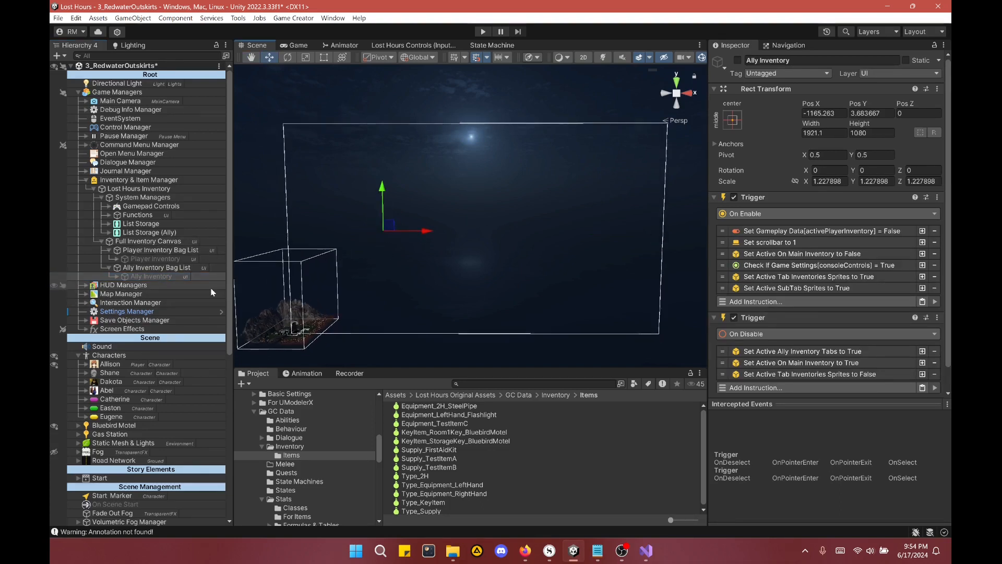
Step: Look through the whole scene hierarchy and collapse the Inventory & Item Manager
scroll(161, 252, "down", 10)
scroll(161, 252, "up", 10)
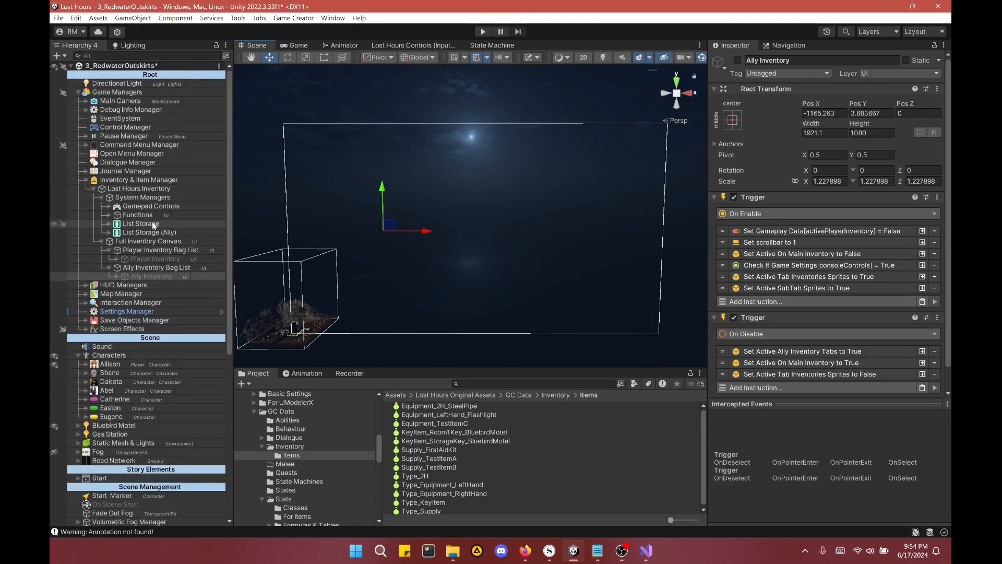
scroll(155, 225, "down", 10)
scroll(155, 225, "up", 6)
scroll(155, 225, "up", 4)
left_click(86, 180)
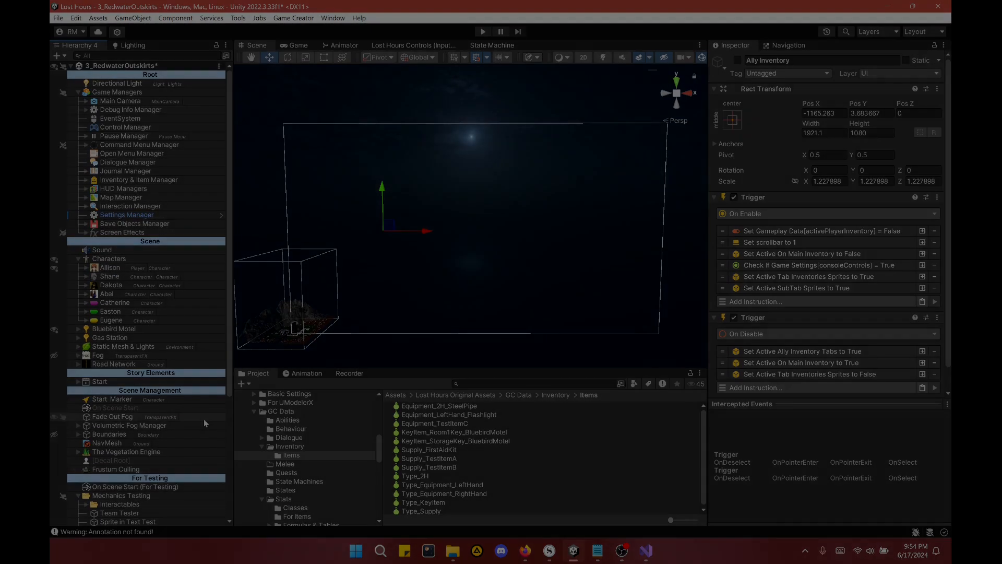